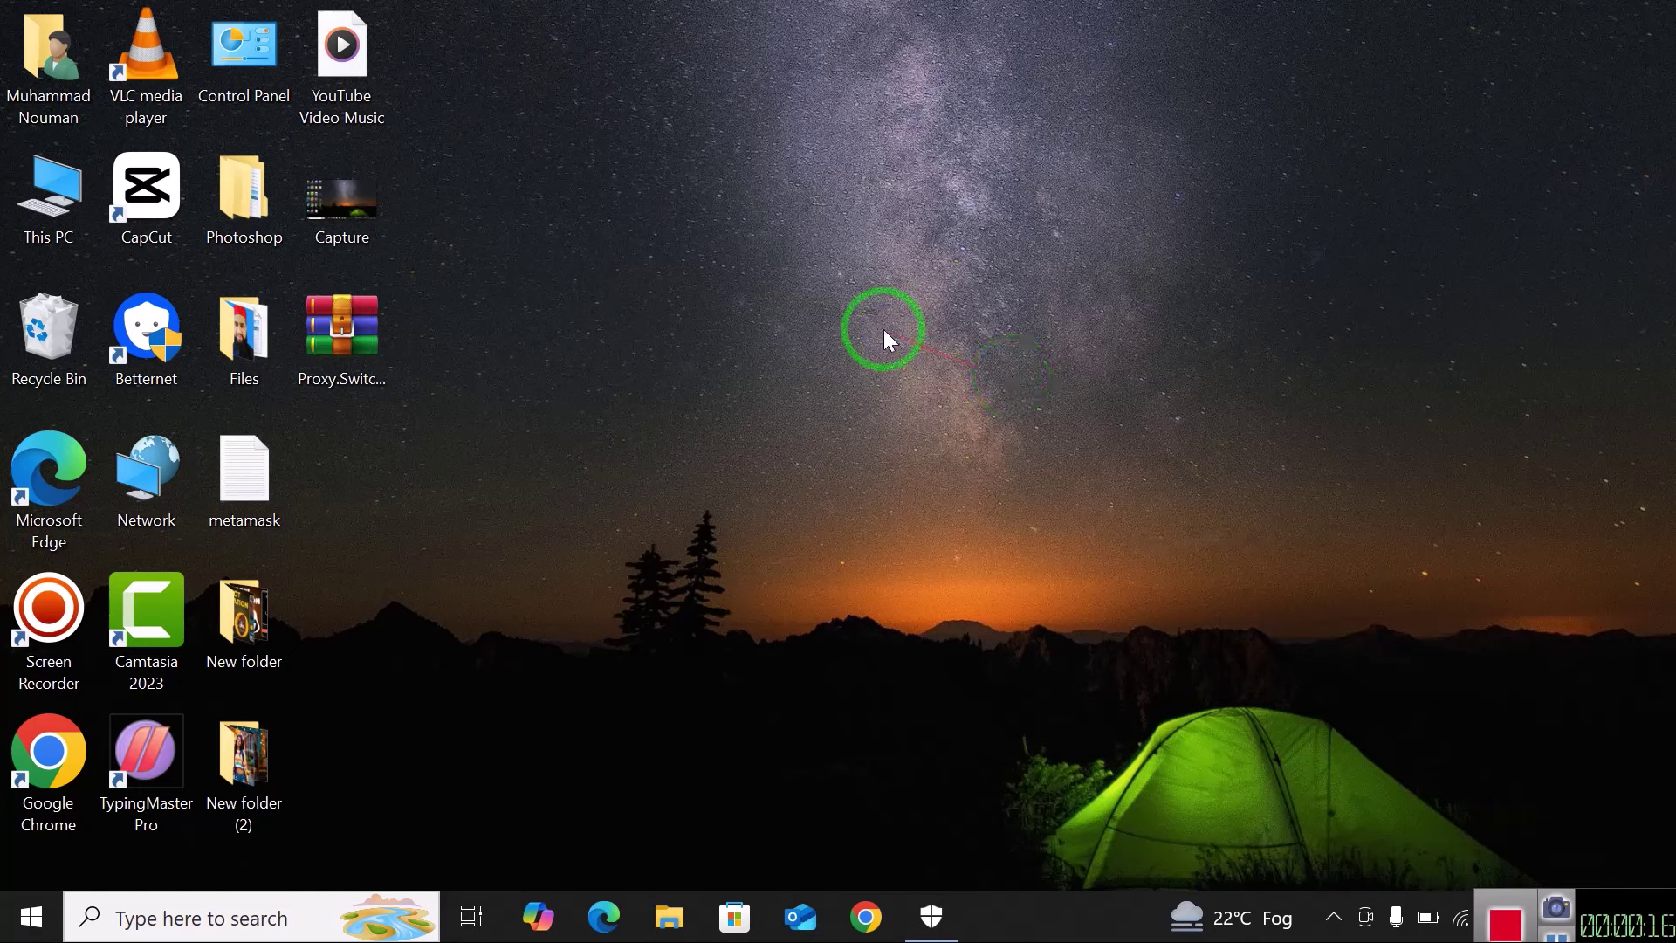
# Refresh the desktop twice from its context menu.
pyautogui.rightClick(883, 331)
pyautogui.click(981, 408)
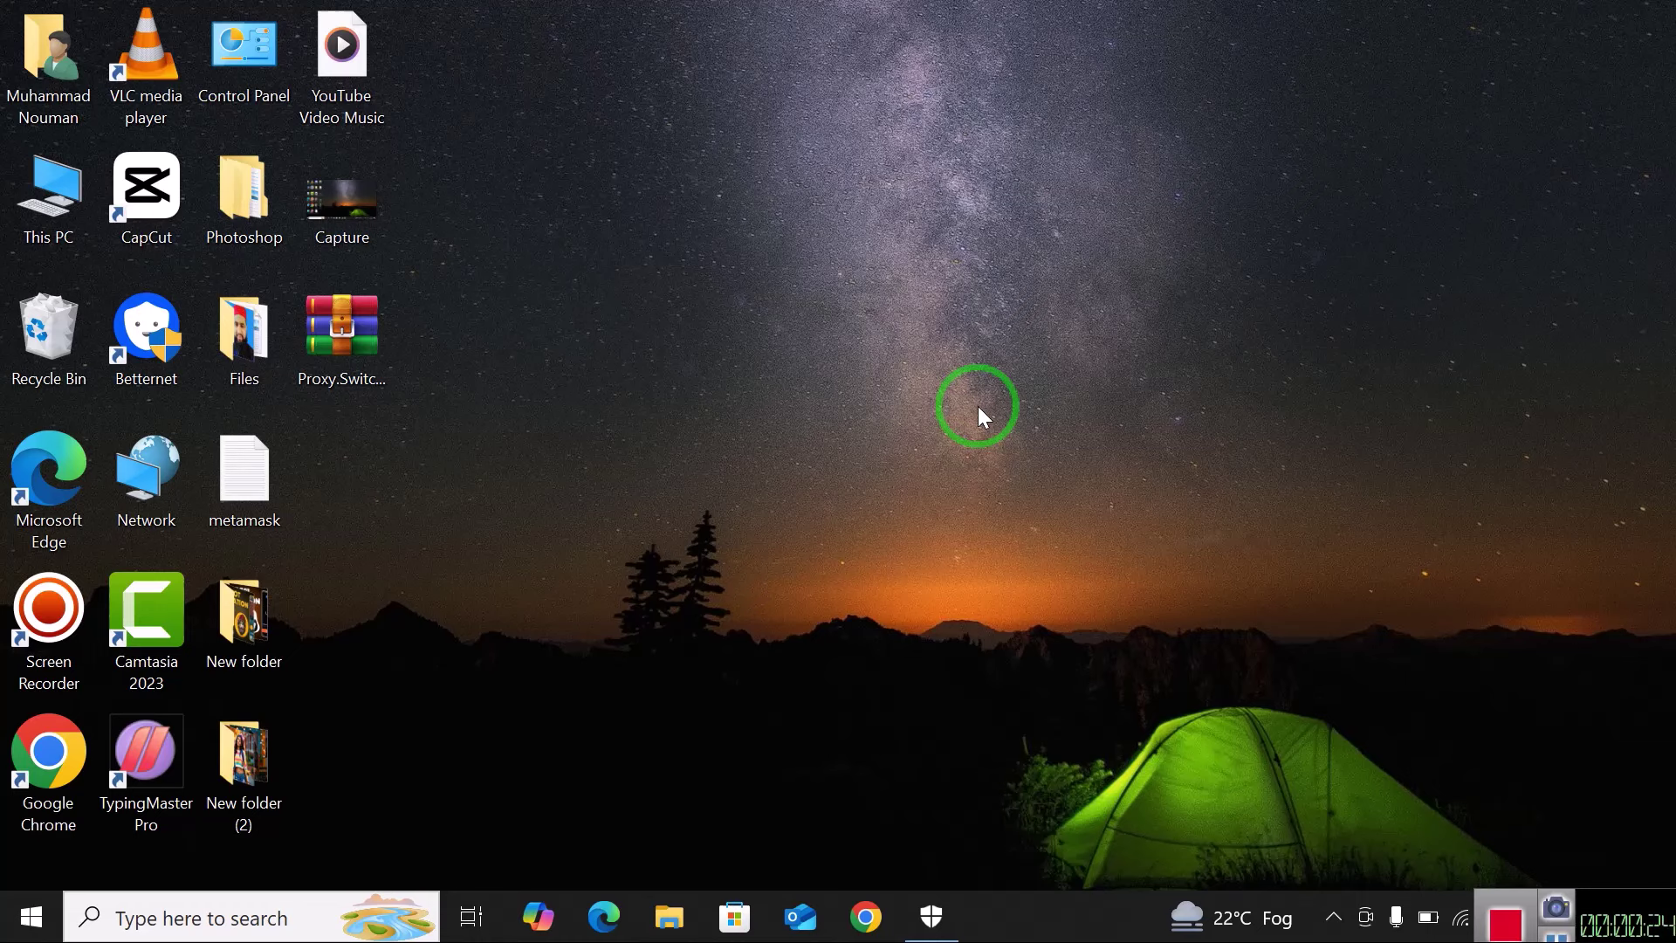
pyautogui.rightClick(716, 307)
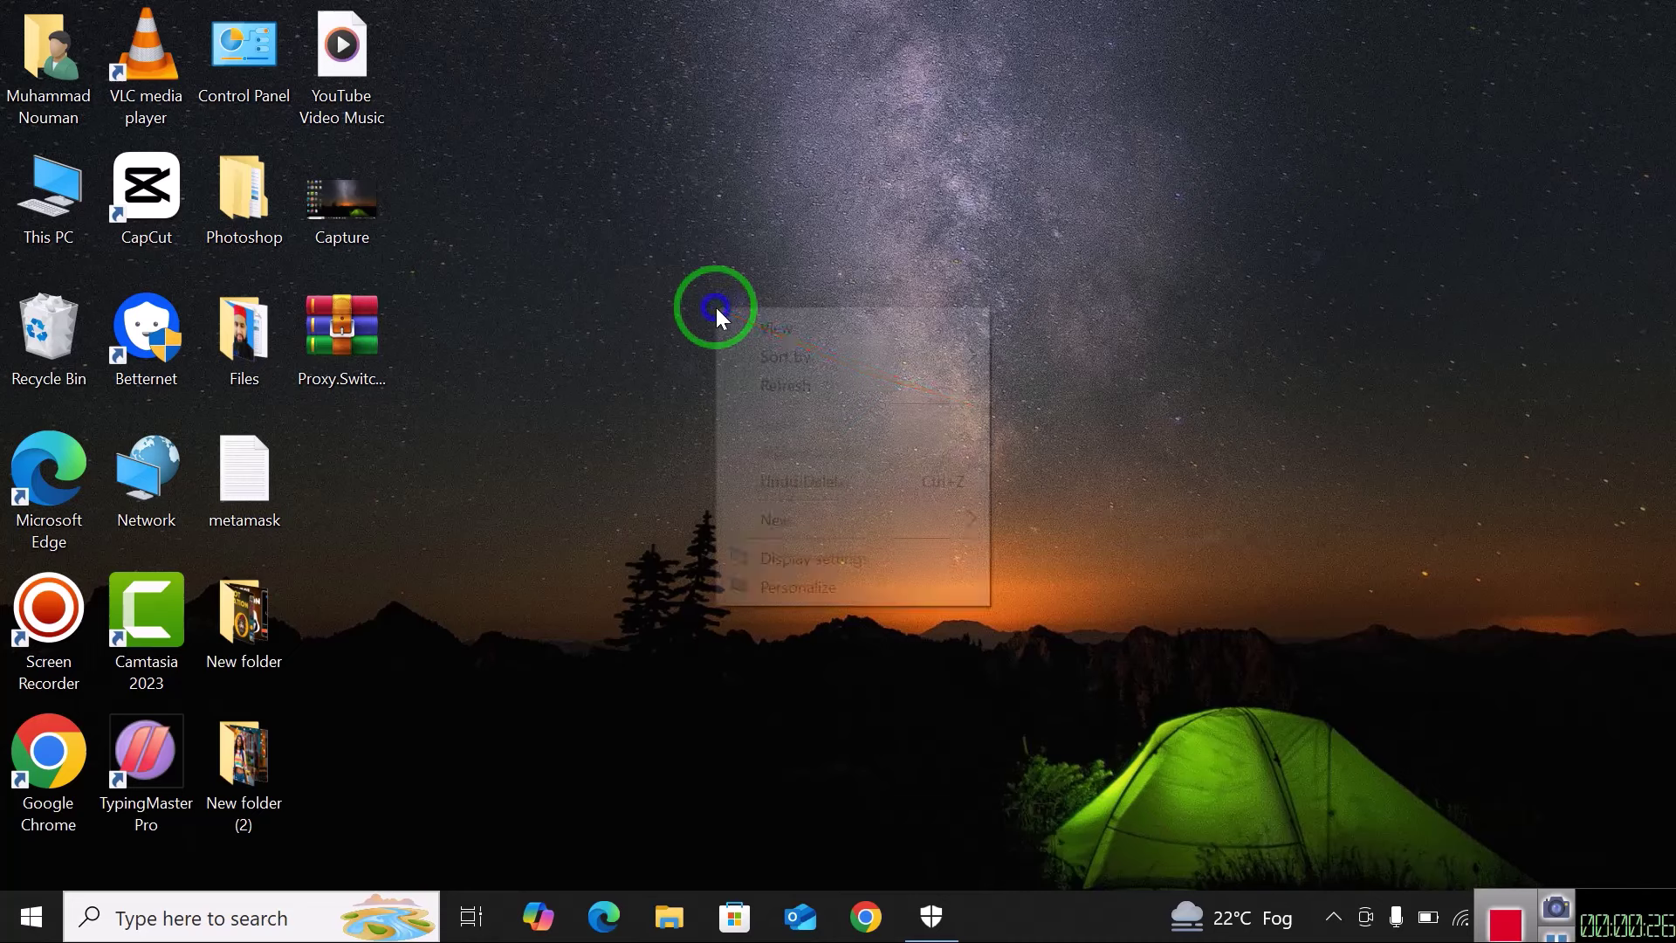
pyautogui.click(779, 389)
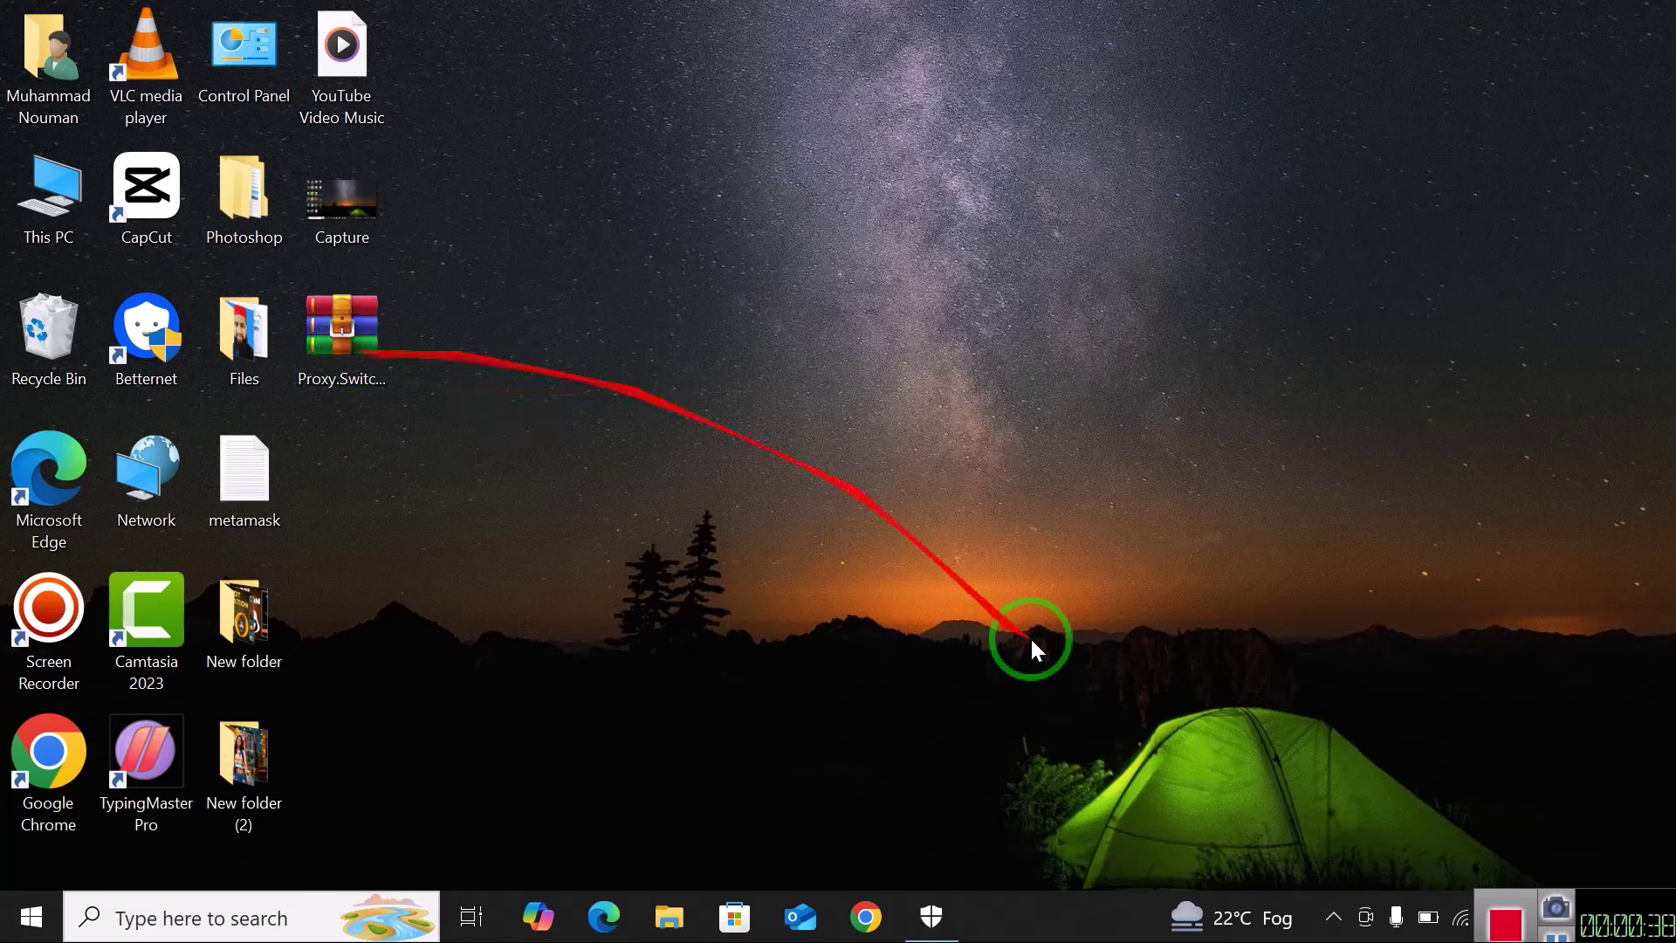
# Look inside Downloads' New folder (2) in File Explorer, then close the window.
pyautogui.click(671, 912)
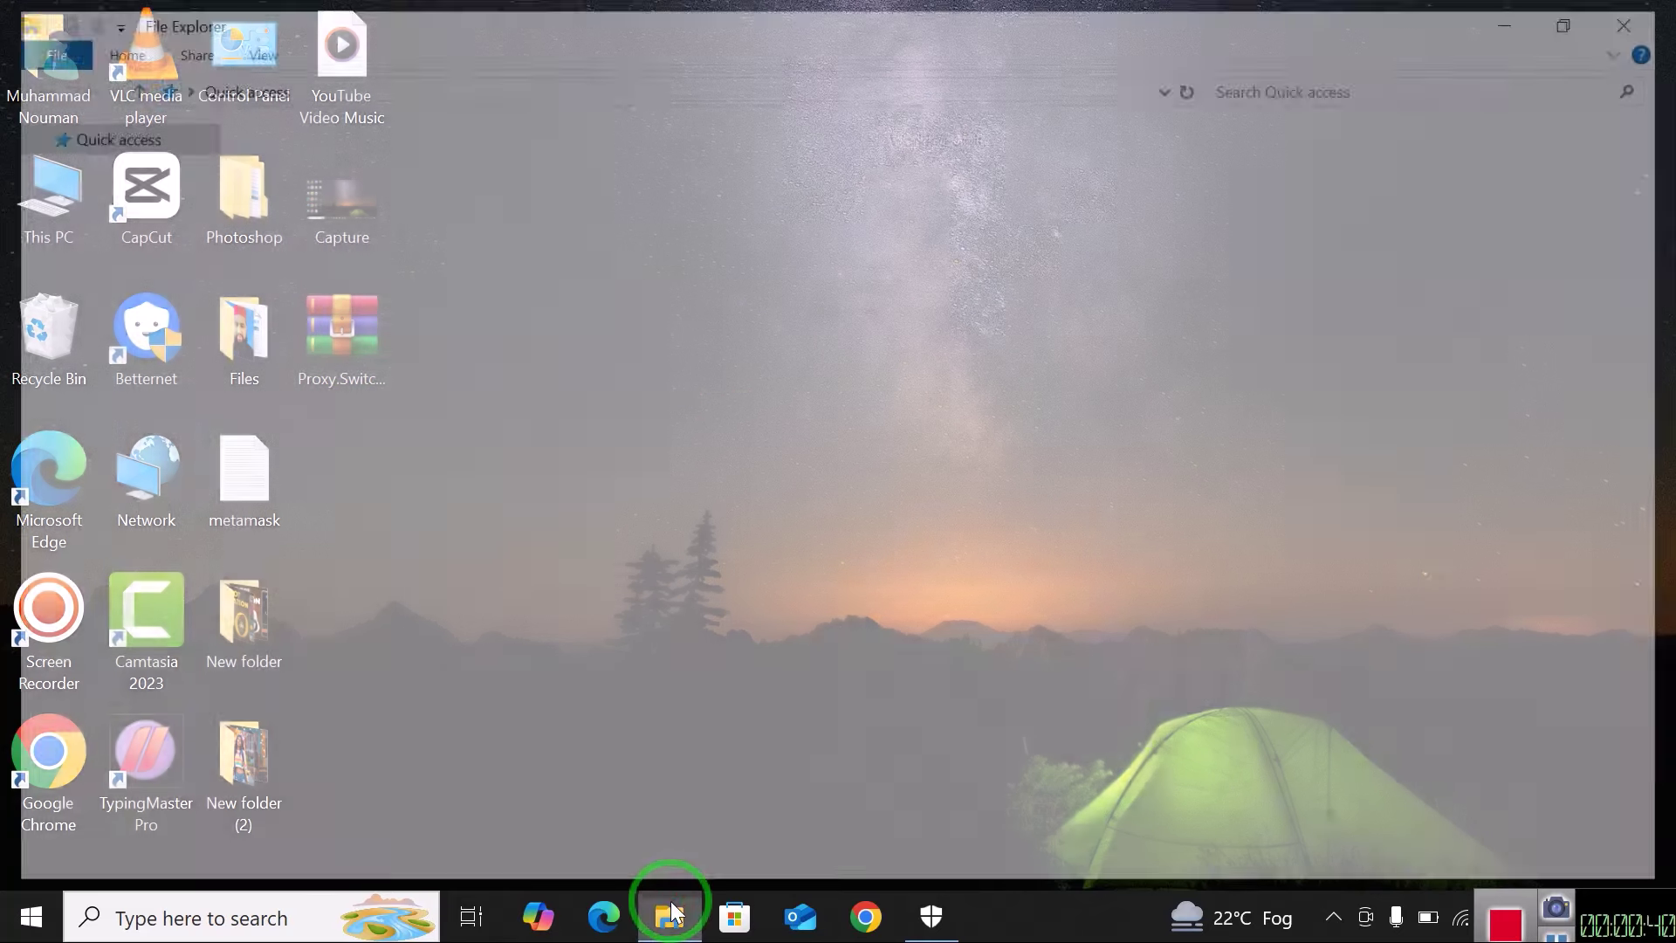
pyautogui.click(87, 216)
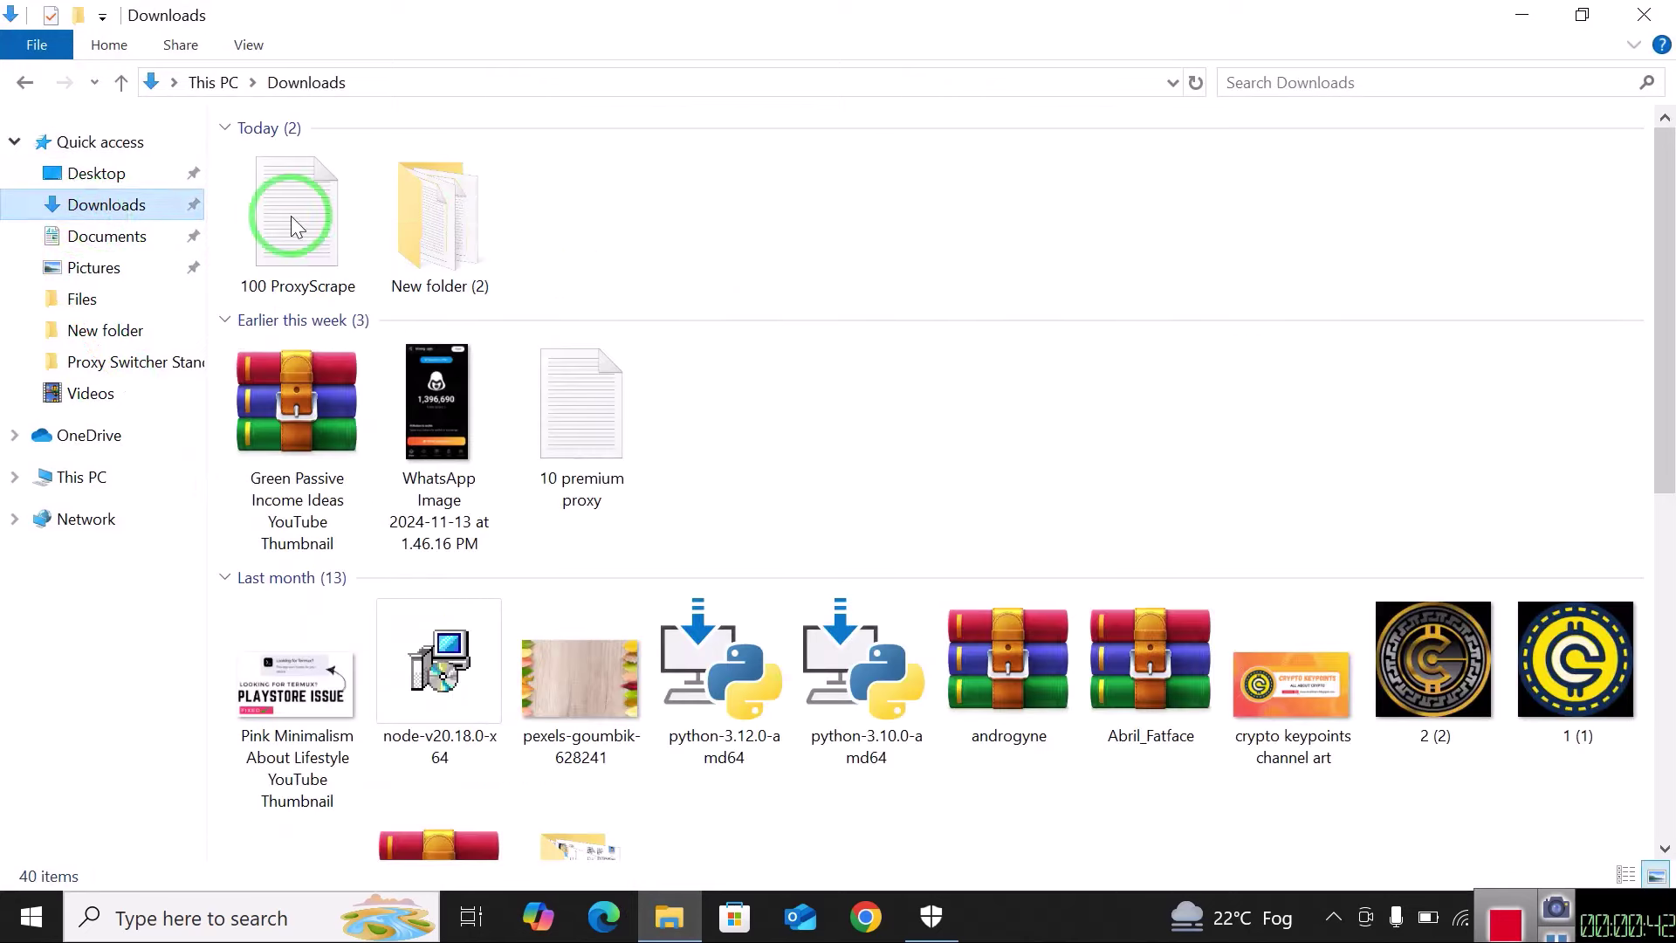
pyautogui.doubleClick(470, 229)
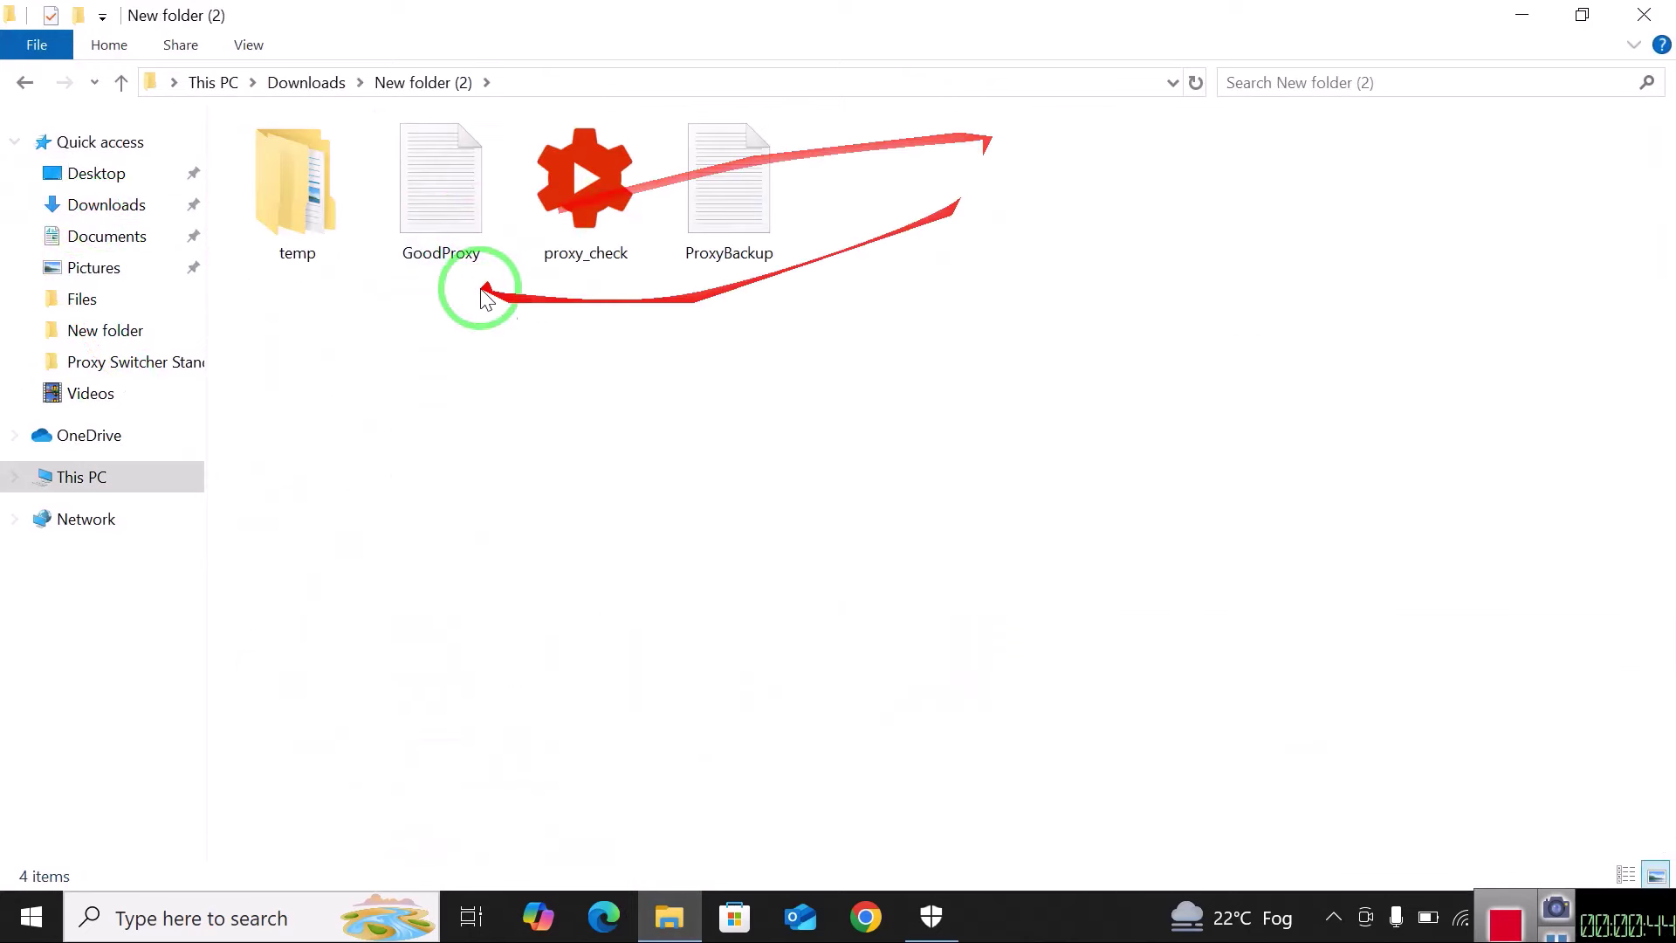
pyautogui.click(1645, 15)
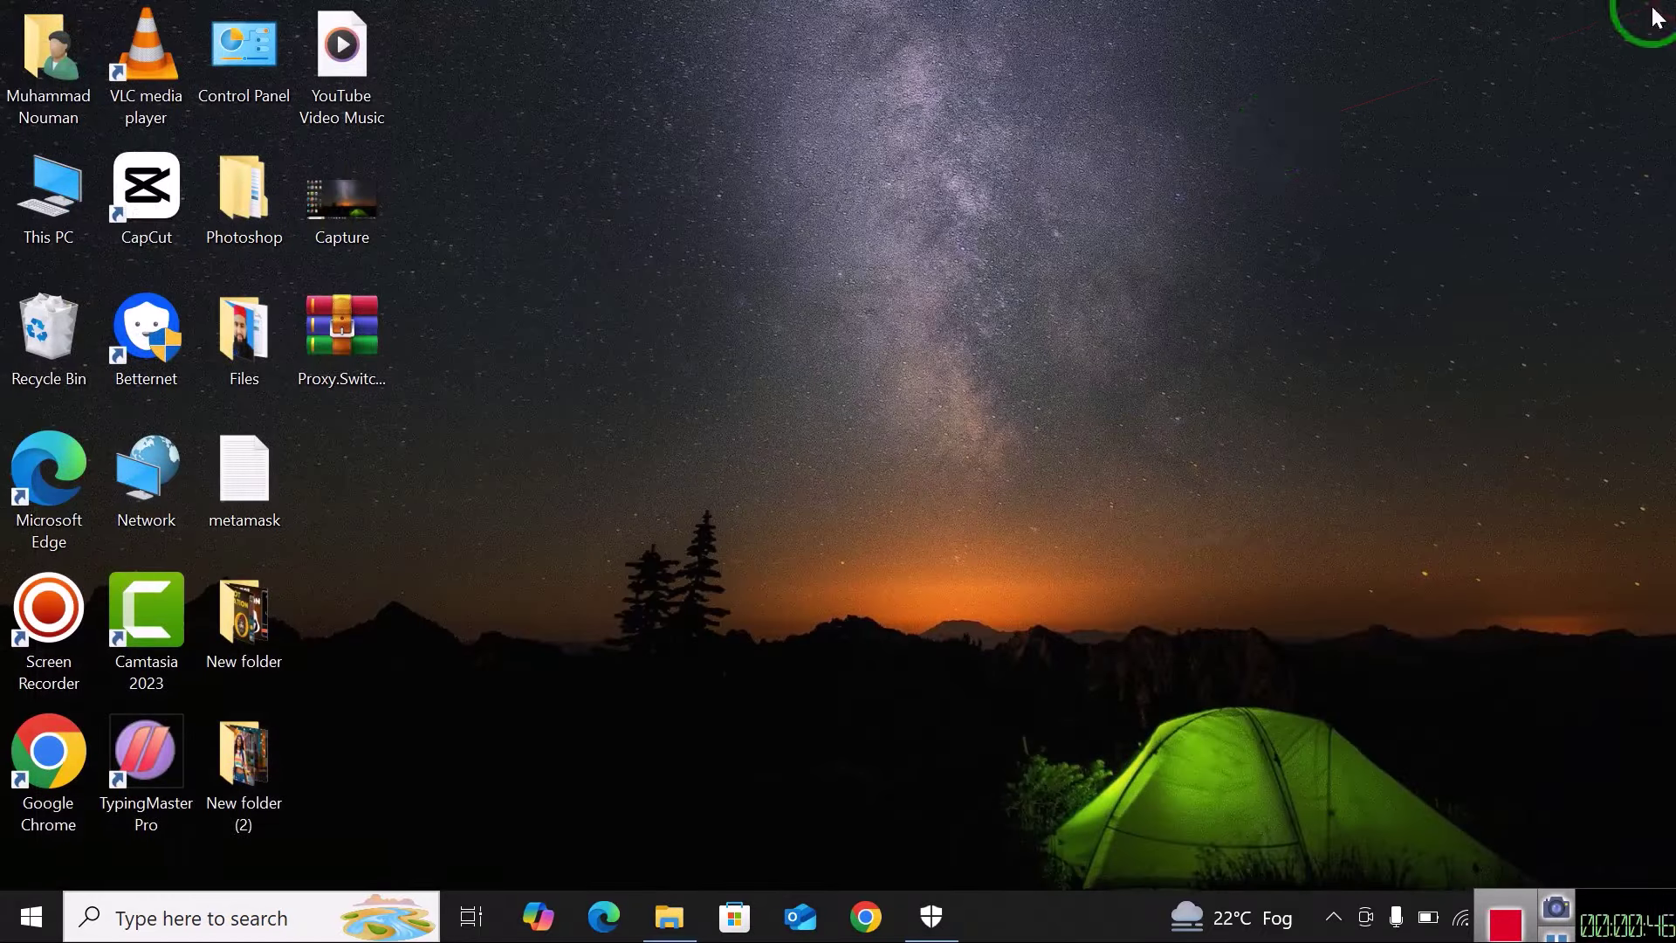
# Refresh the desktop several more times, briefly selecting the Proxy.Switcher.PRO archive.
pyautogui.rightClick(1277, 128)
pyautogui.click(1364, 209)
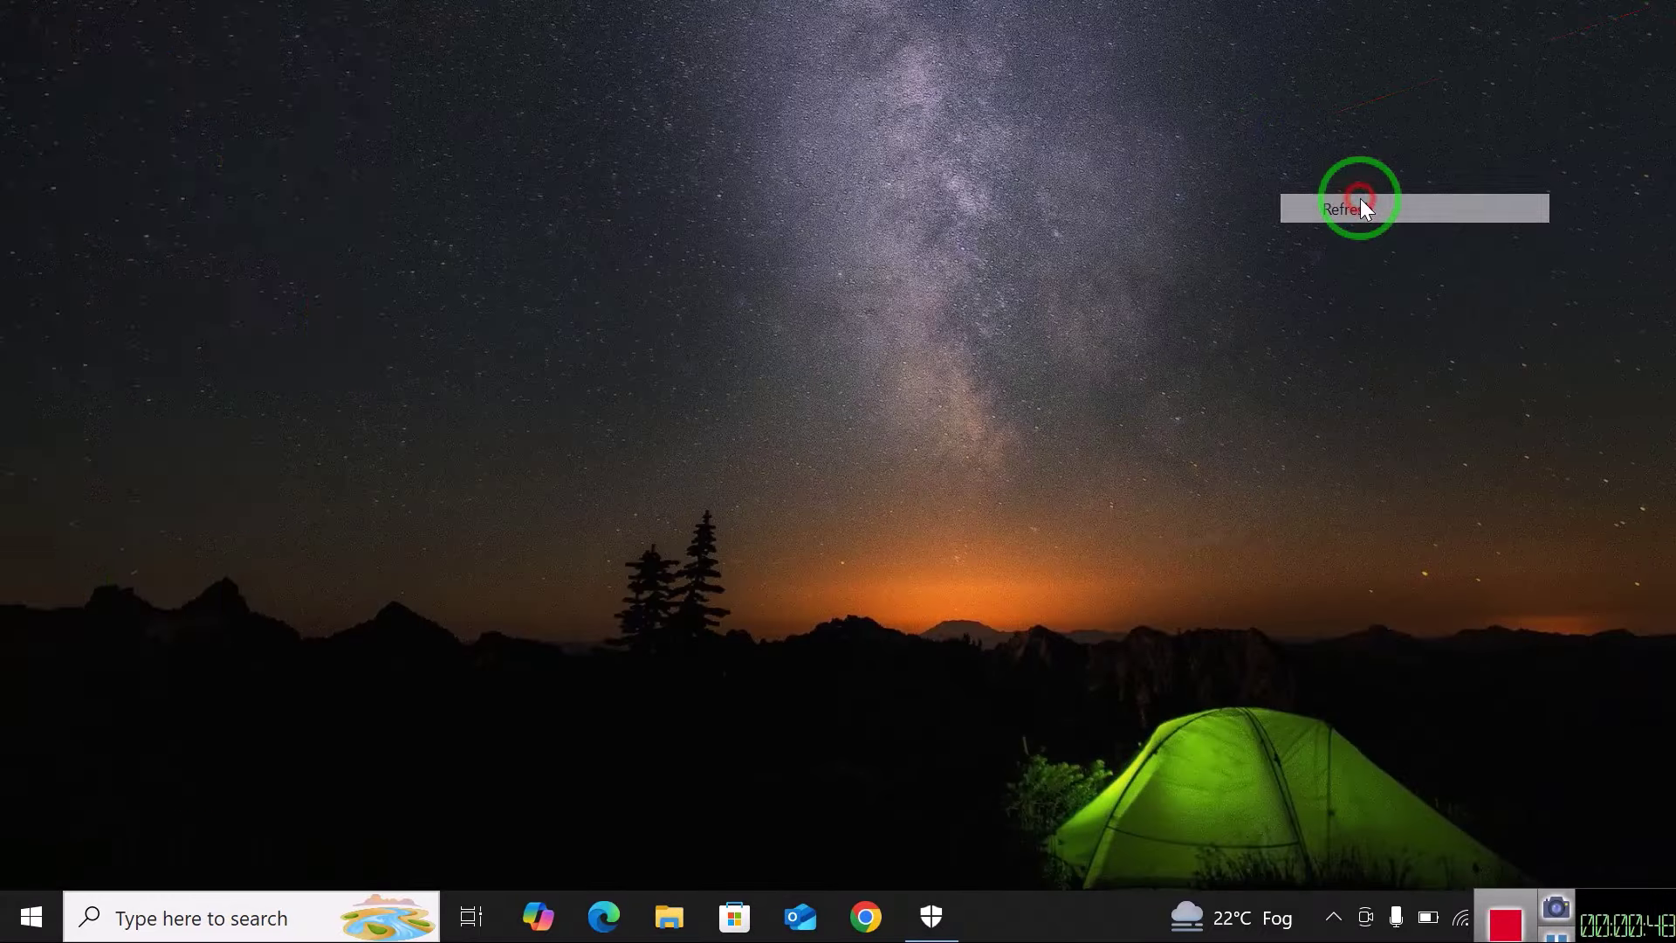
pyautogui.rightClick(746, 414)
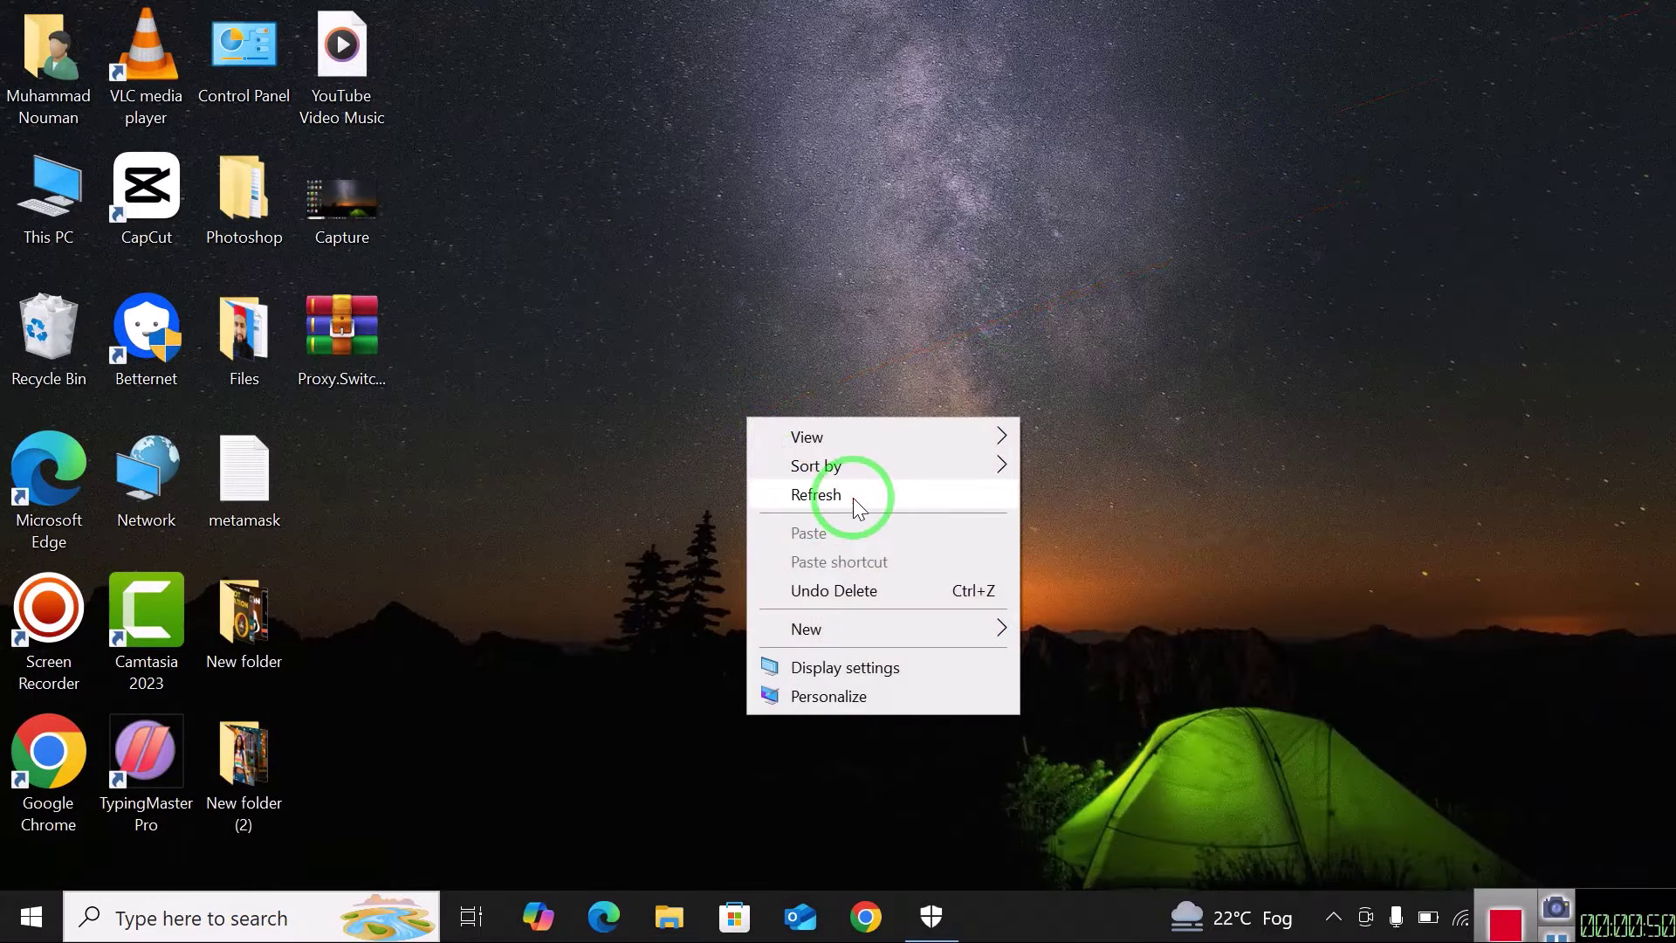
pyautogui.click(853, 498)
pyautogui.click(334, 327)
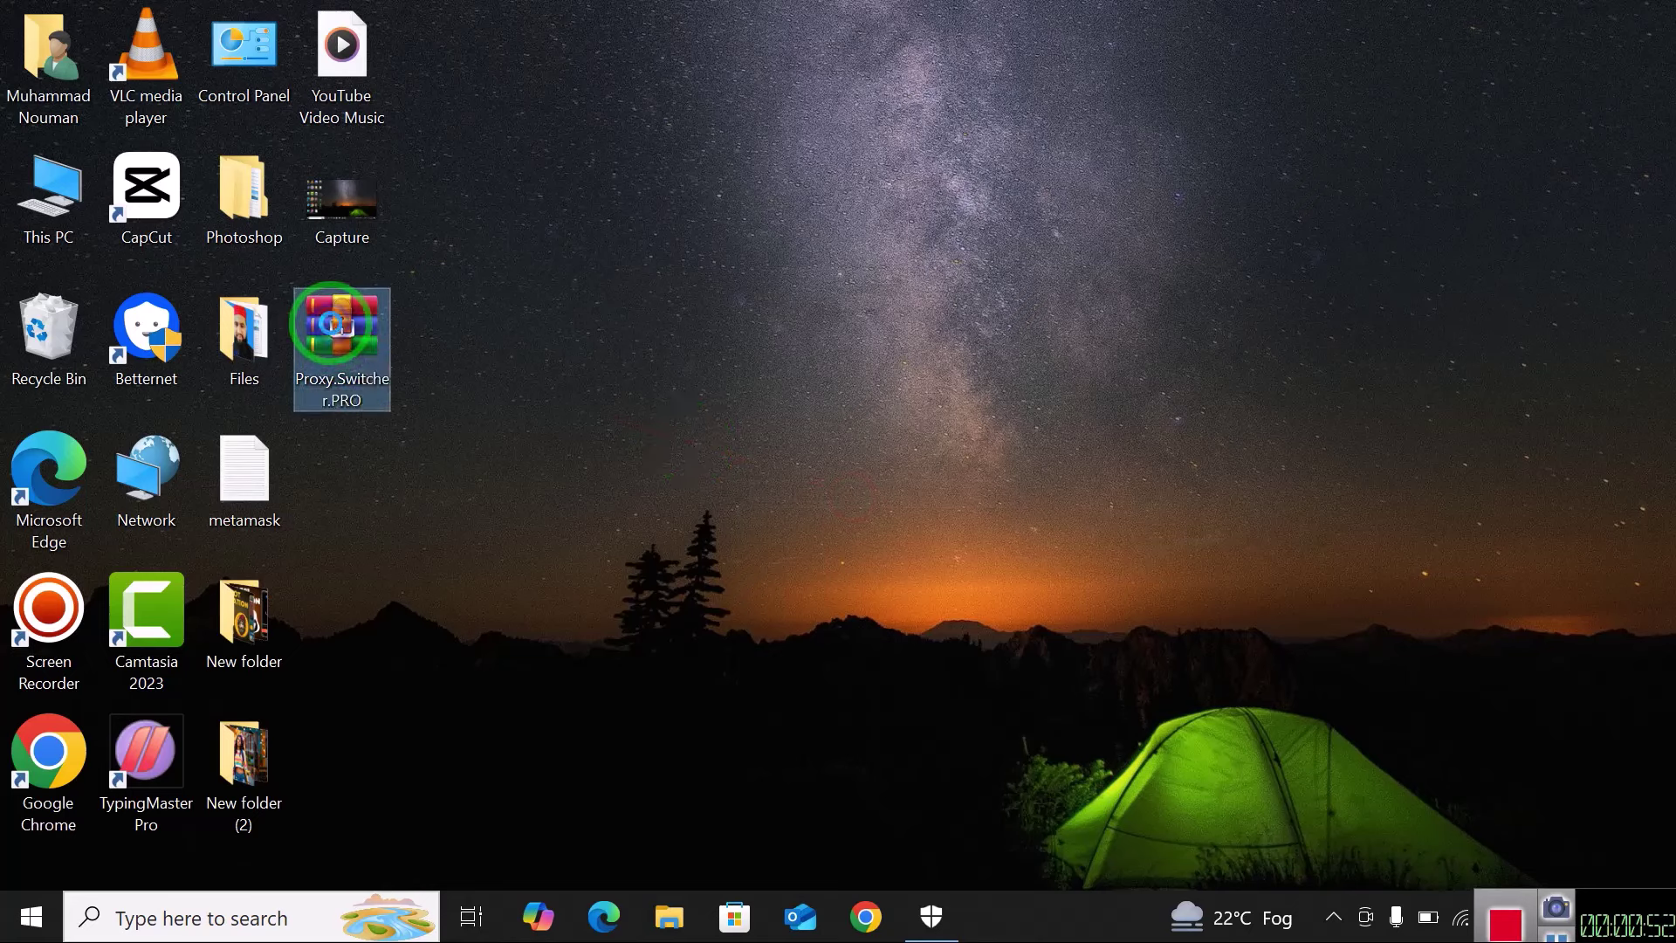
pyautogui.rightClick(332, 323)
pyautogui.rightClick(917, 166)
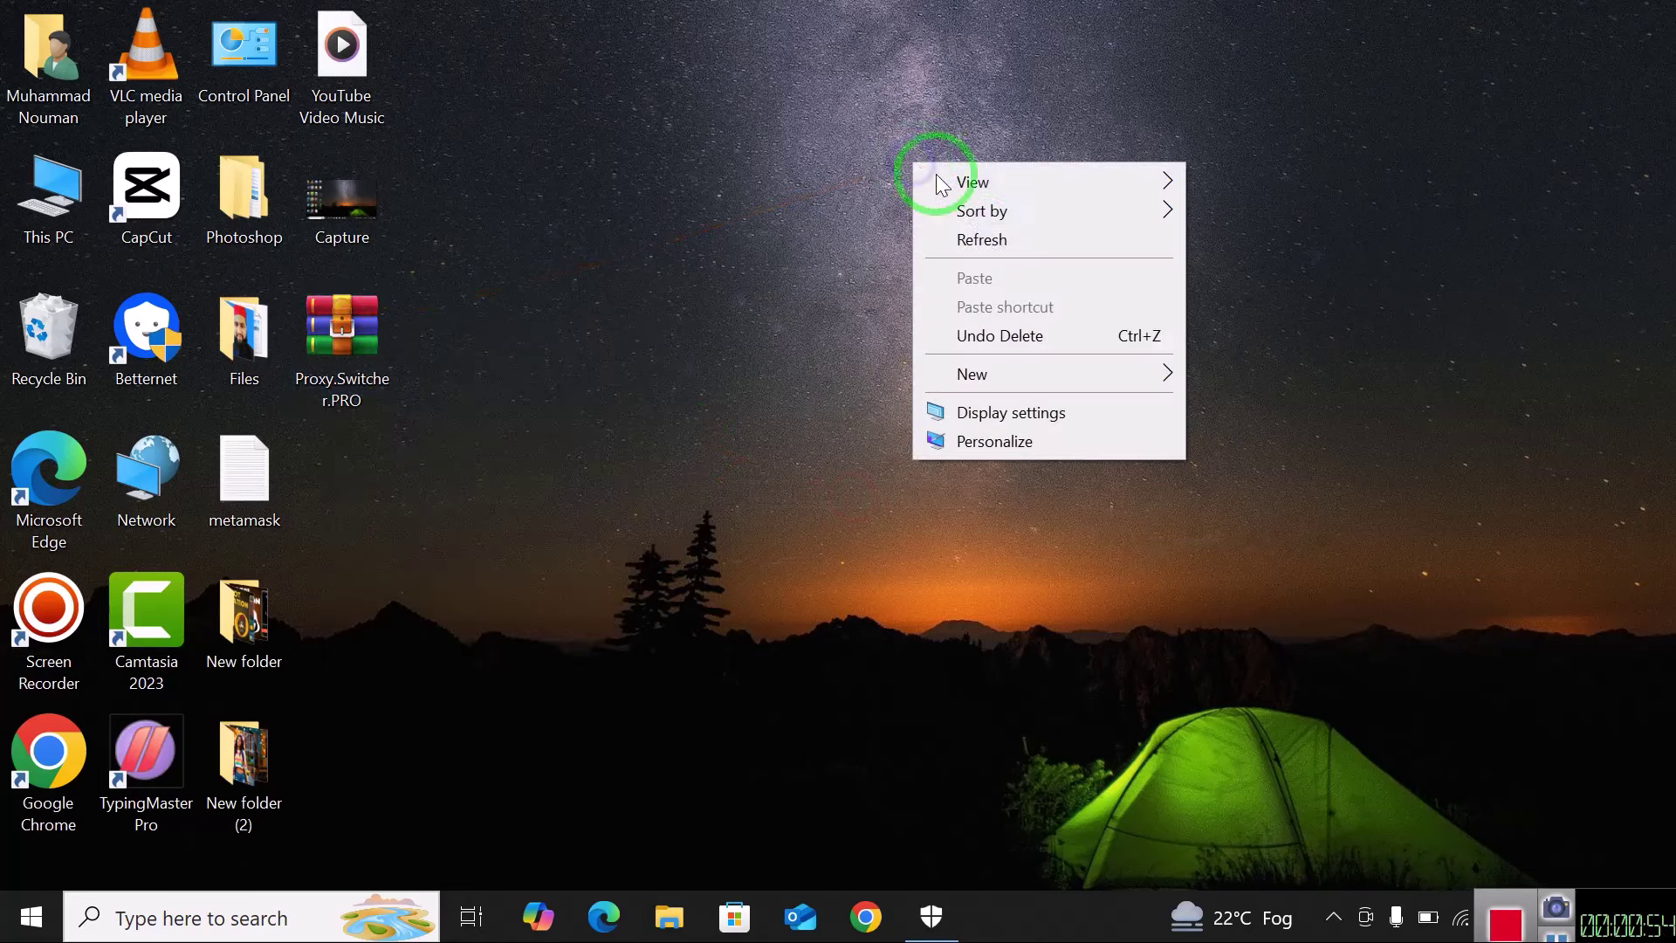
pyautogui.click(993, 245)
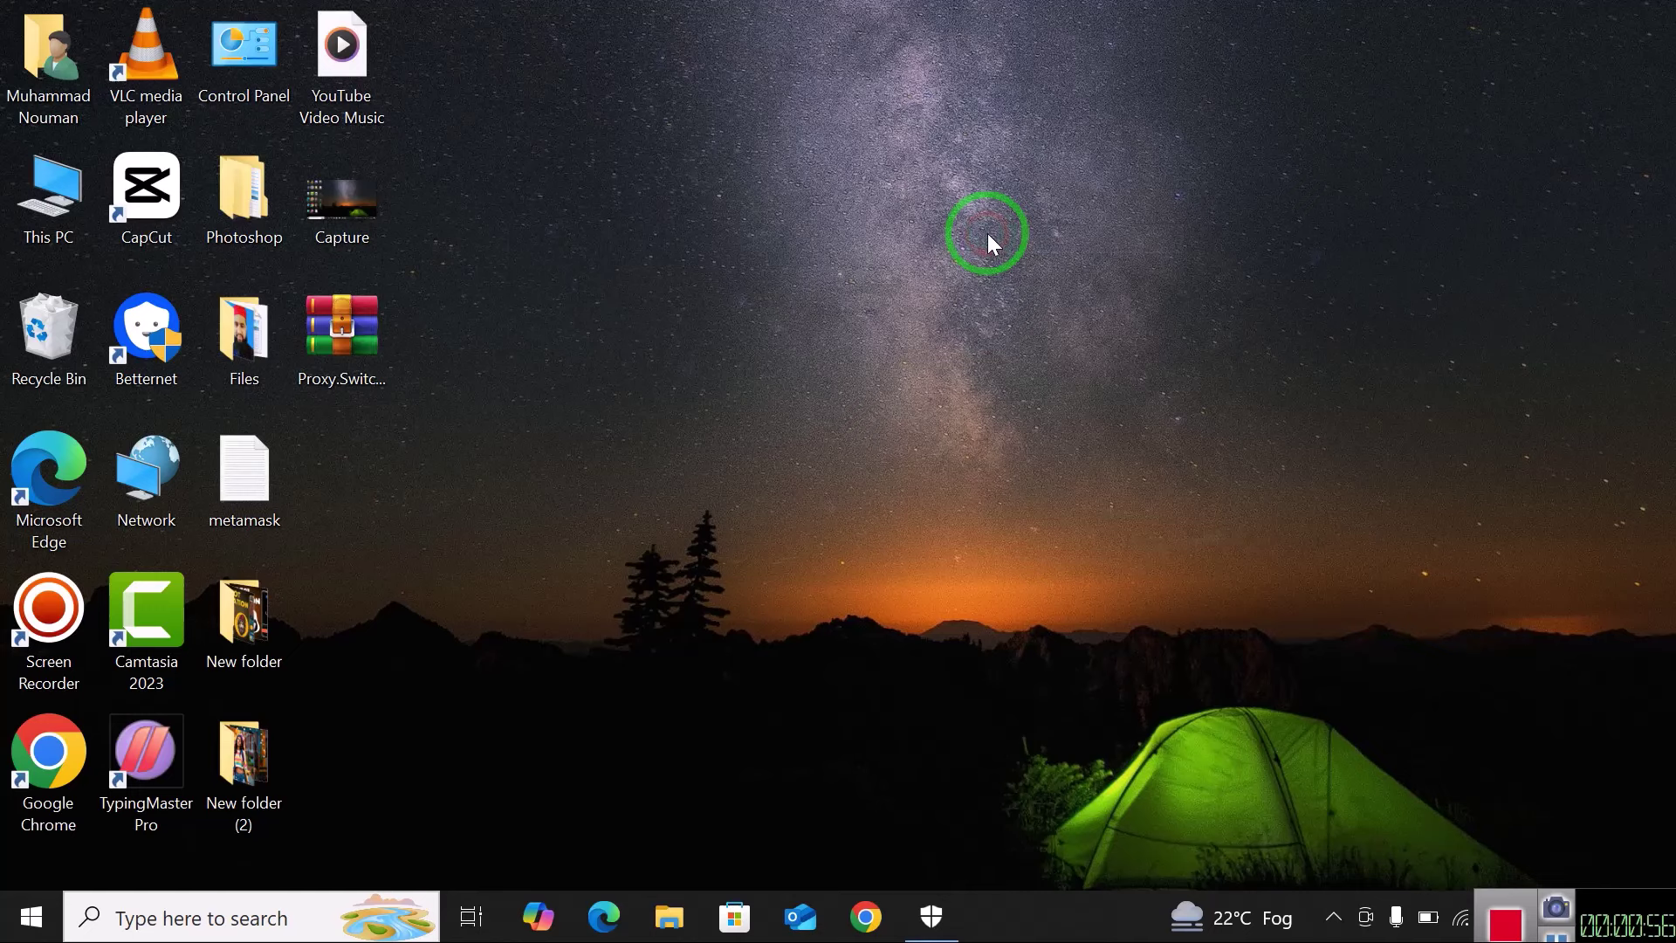
pyautogui.rightClick(987, 234)
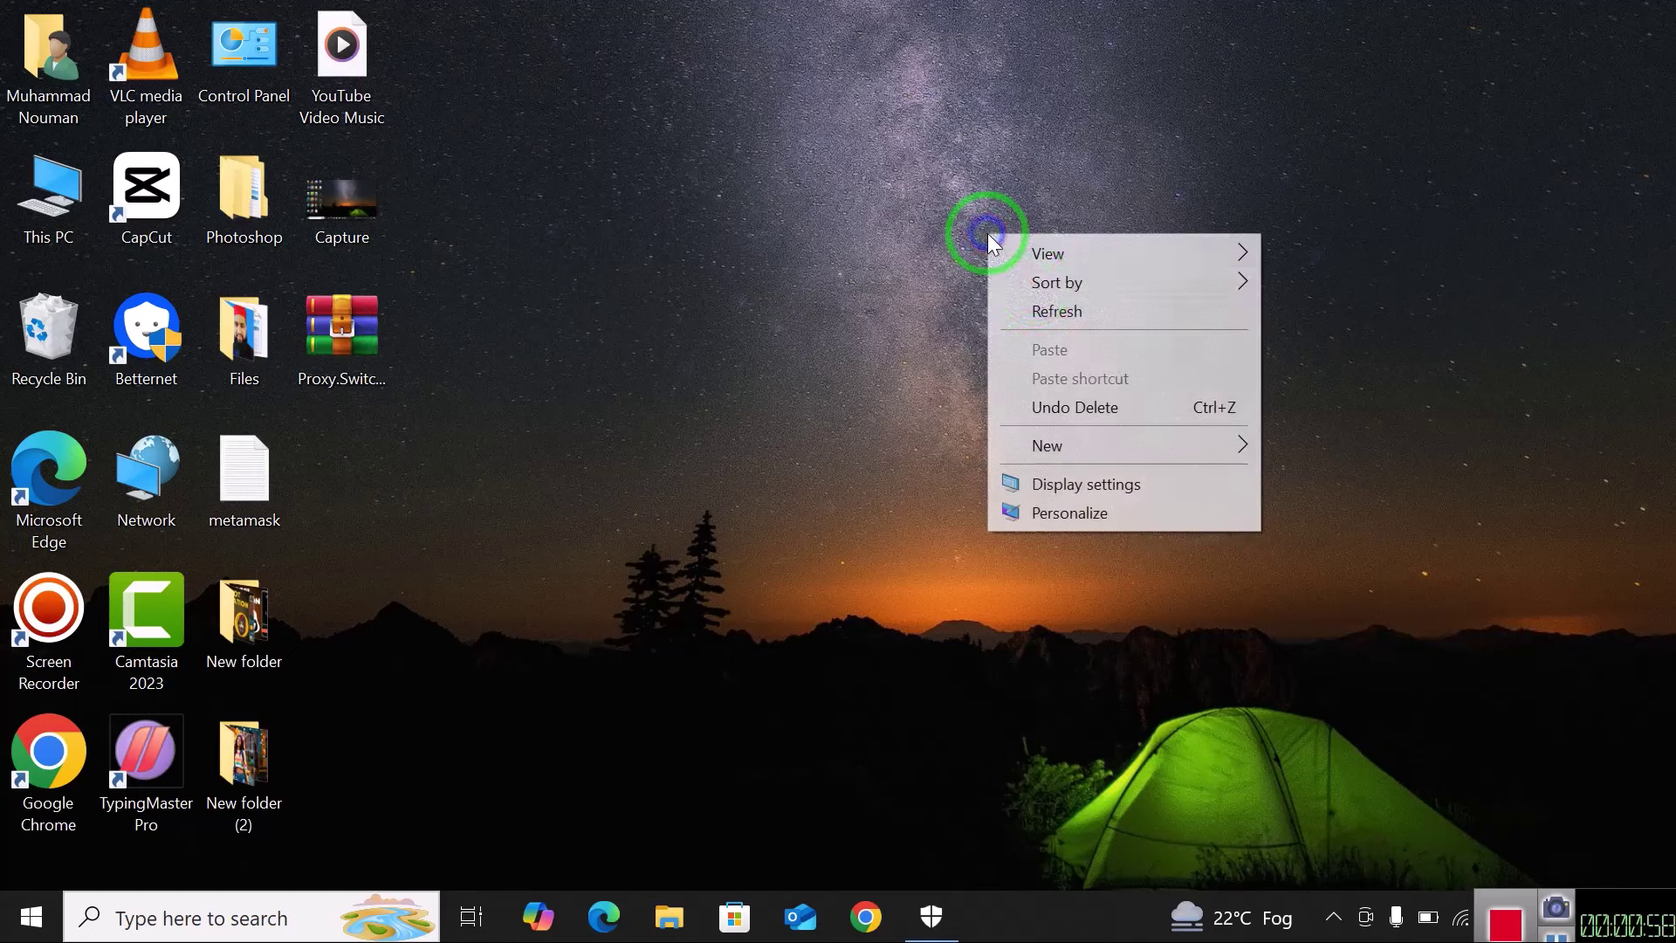
pyautogui.click(1046, 312)
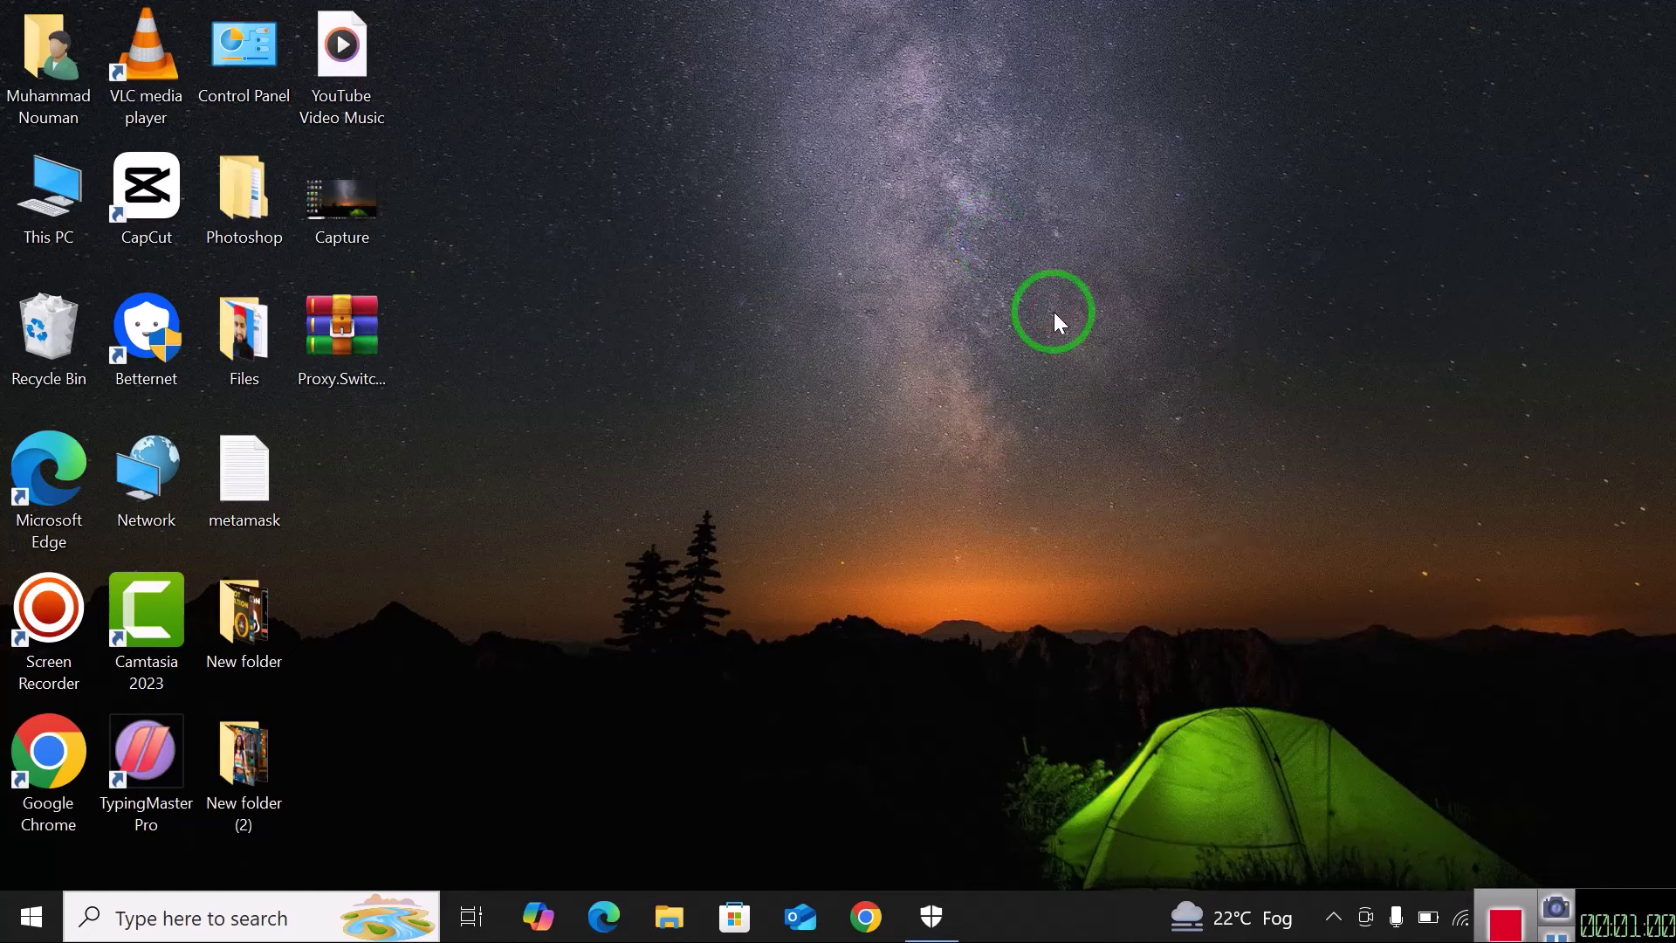
# Extract the Proxy.Switcher.PRO archive onto the desktop, entering the archive password.
pyautogui.rightClick(354, 347)
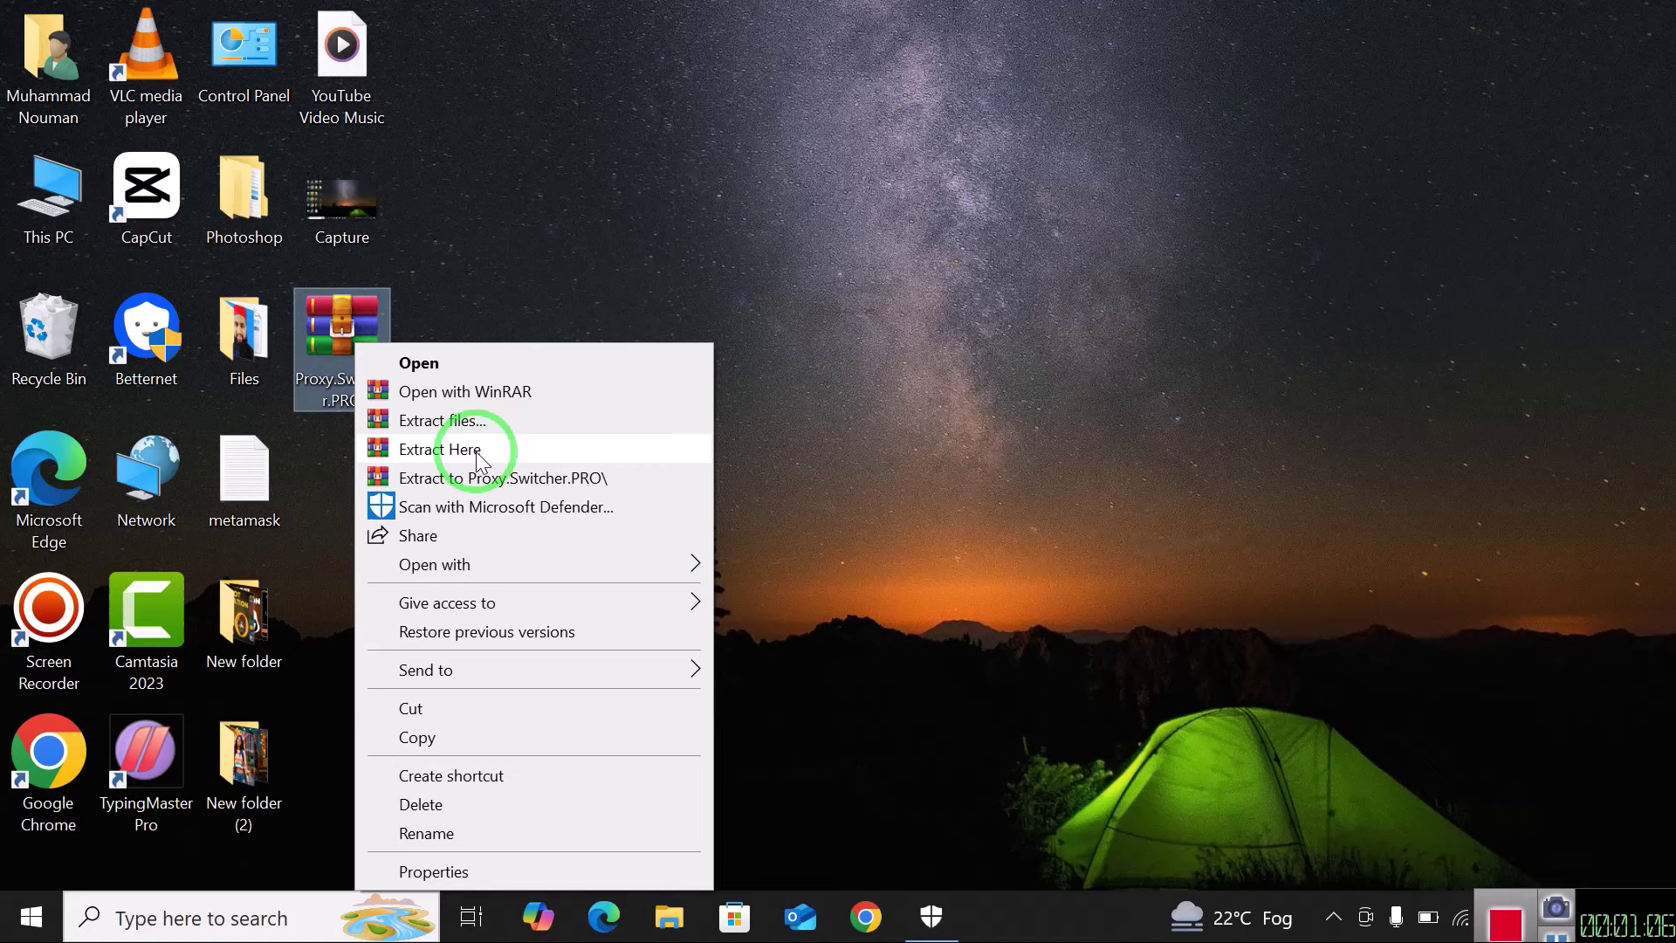
pyautogui.click(447, 451)
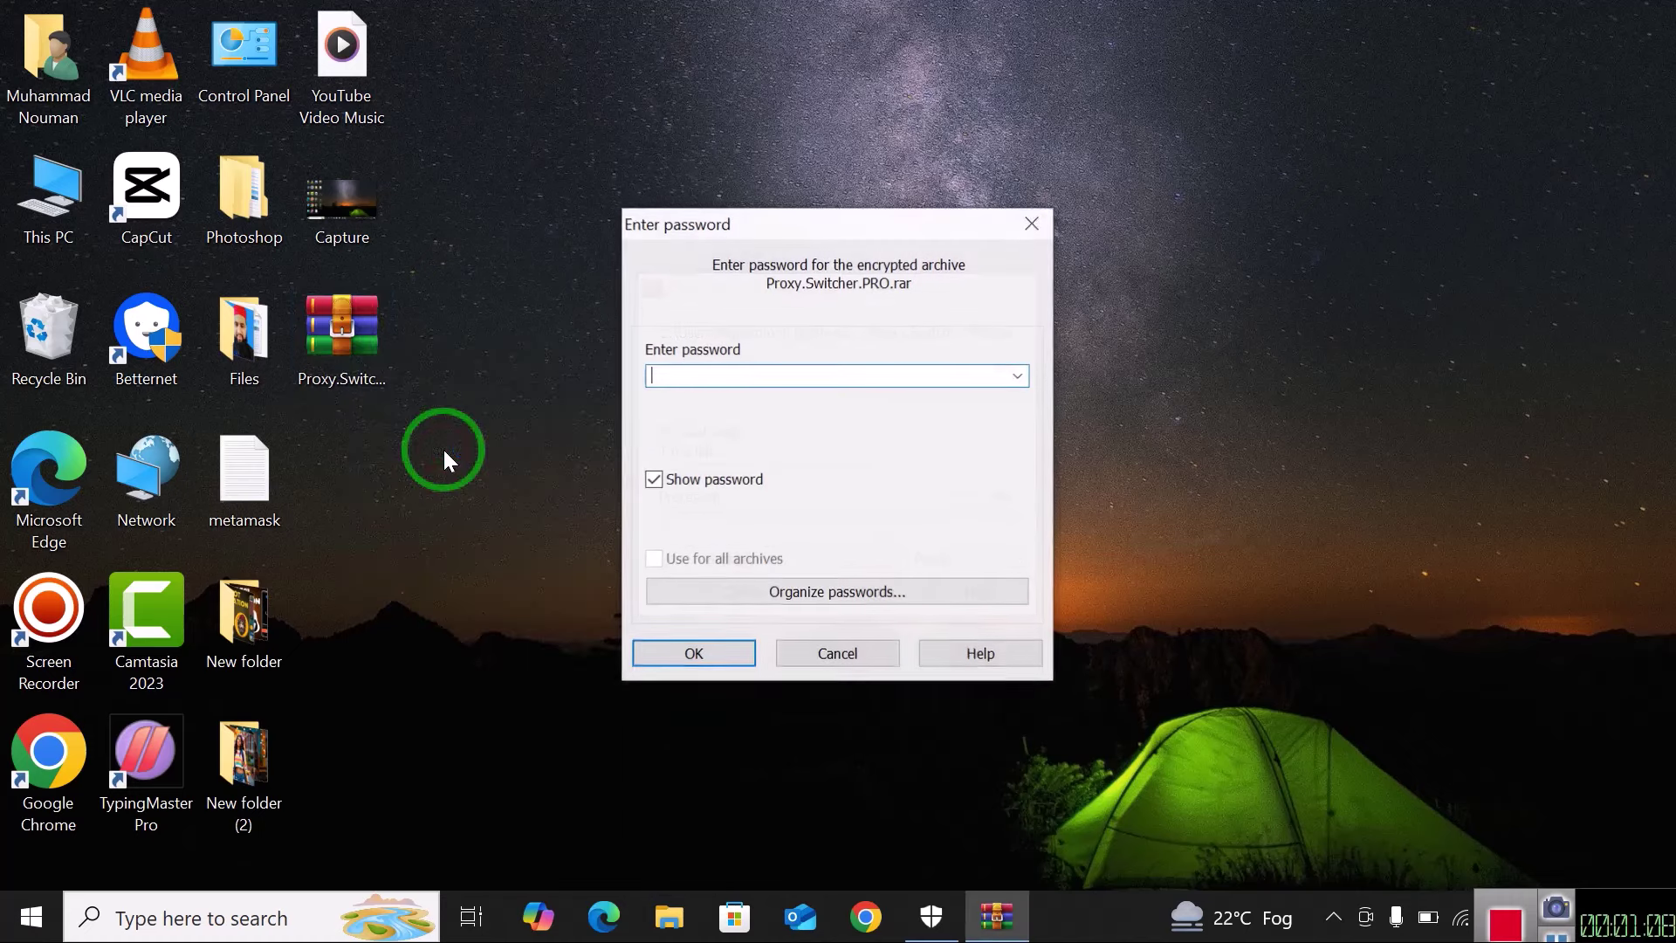
pyautogui.write('123')
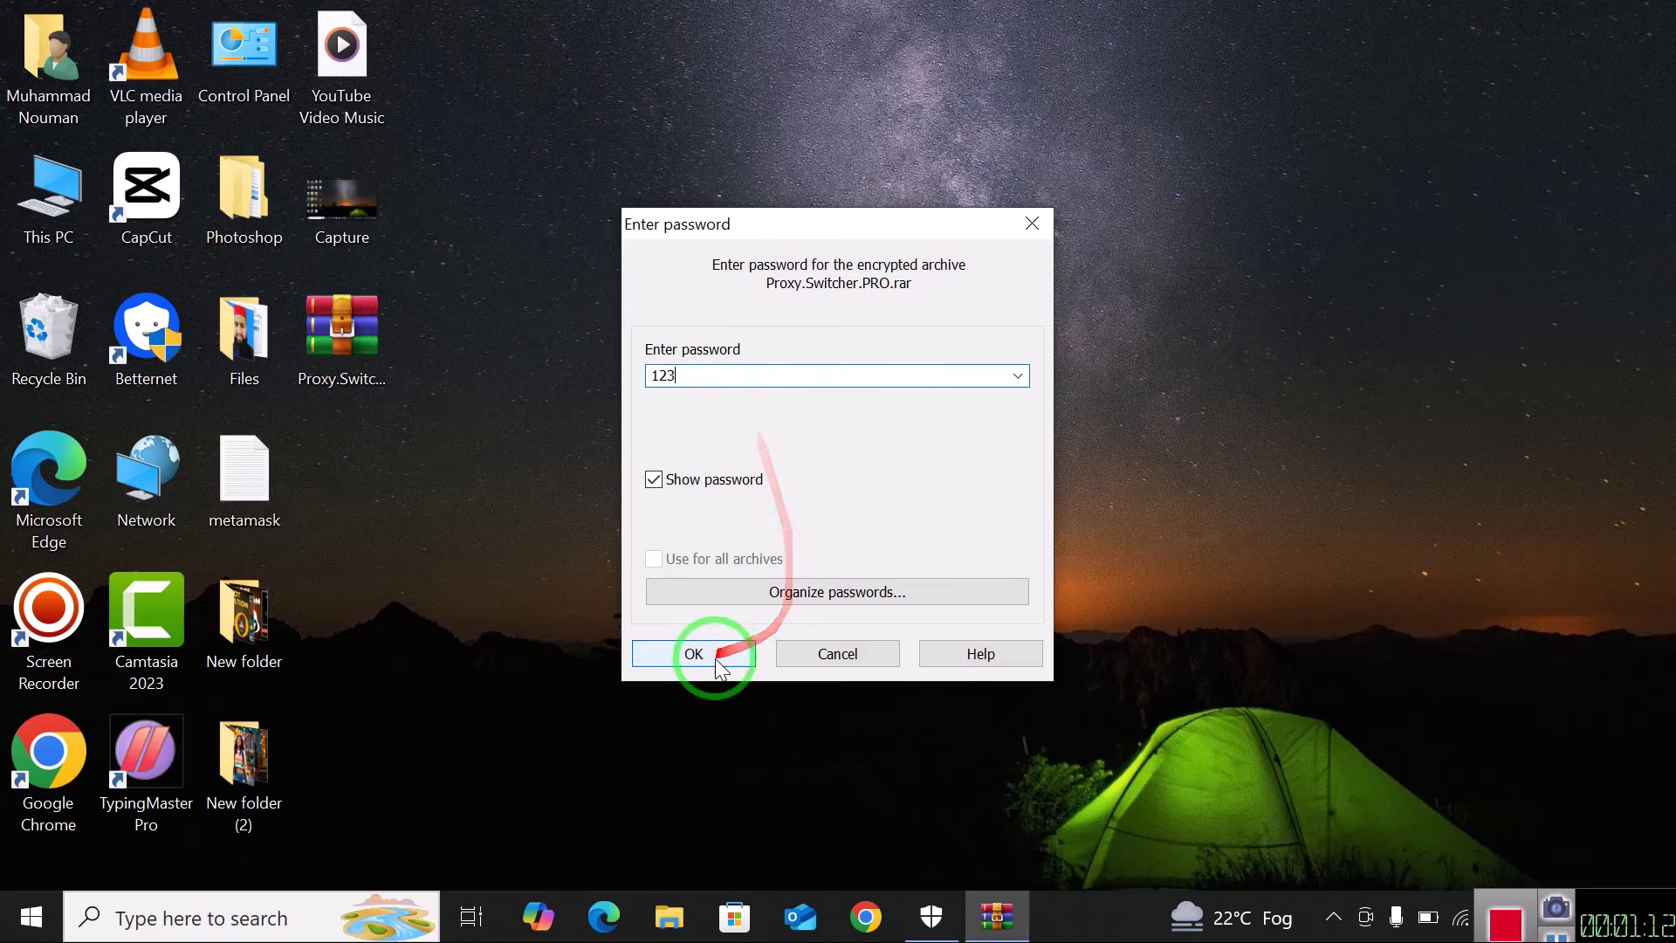
pyautogui.click(715, 659)
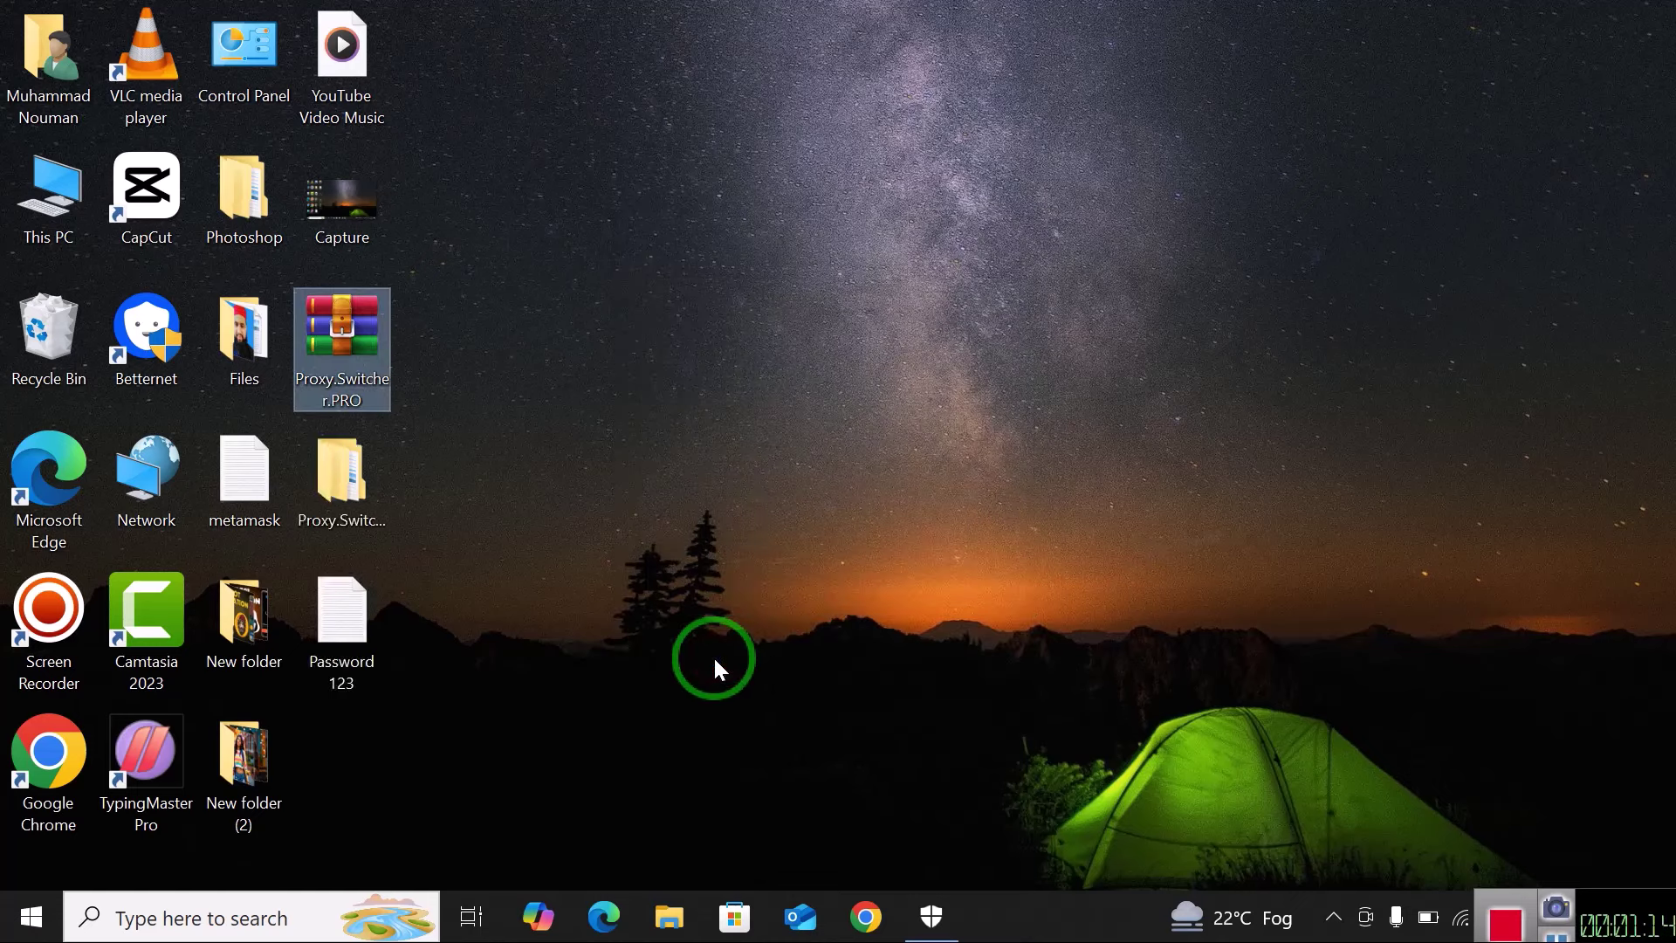
# Open the extracted Proxy Switcher folder and disconnect from the SkyNet Wi-Fi network.
pyautogui.click(371, 607)
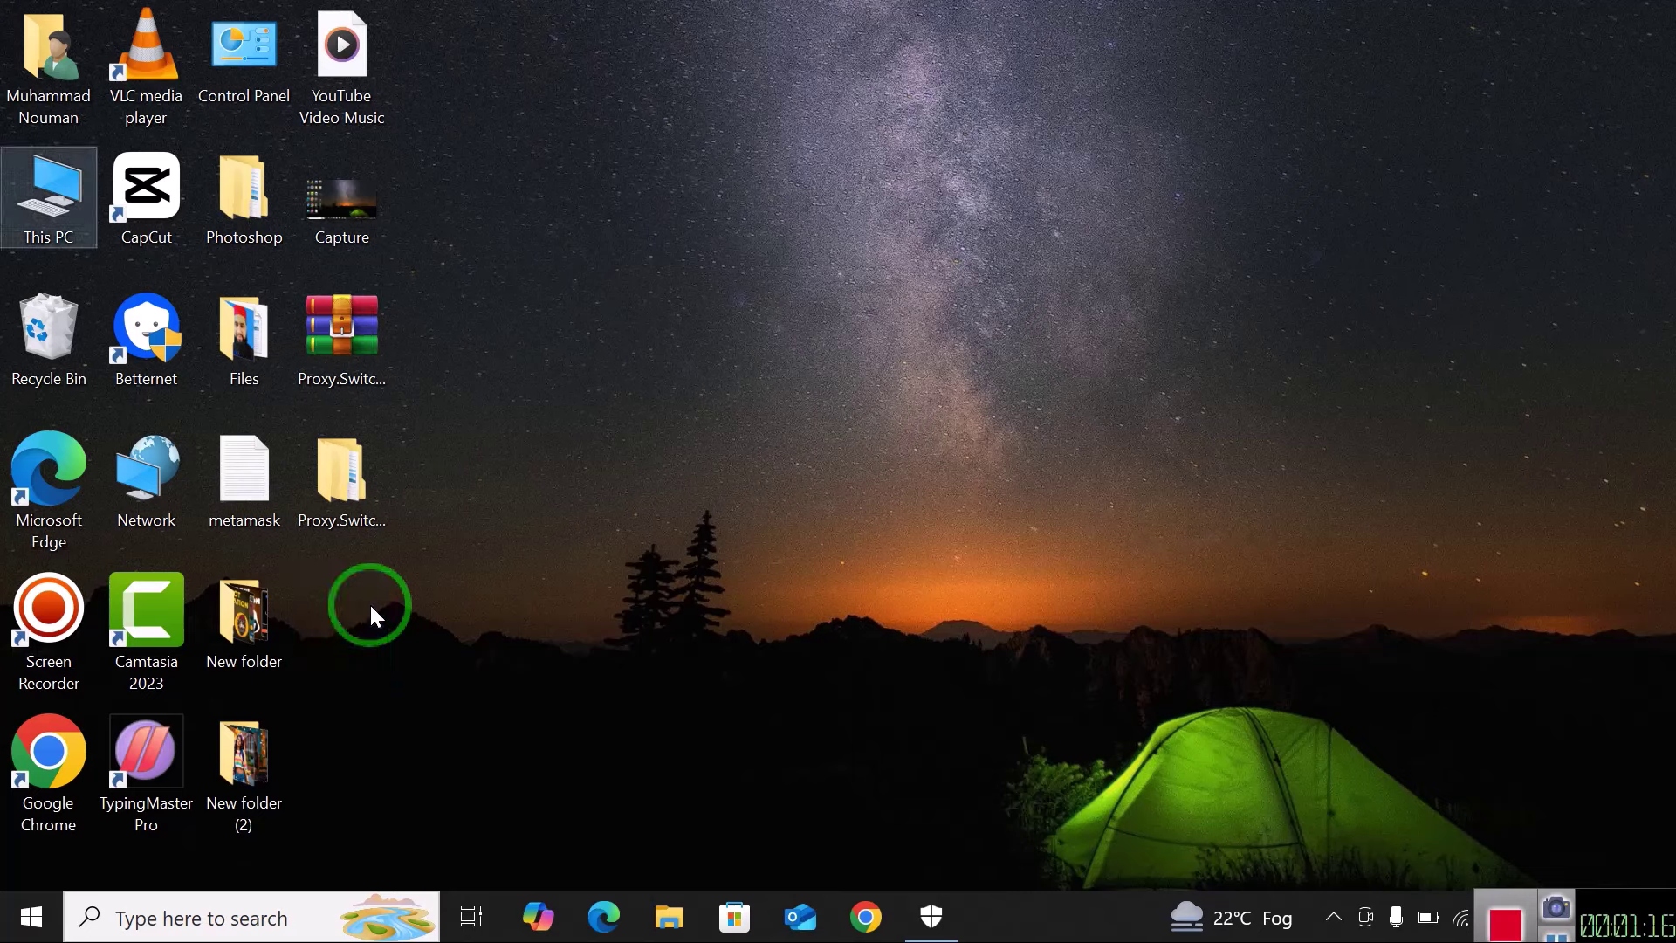
pyautogui.doubleClick(372, 491)
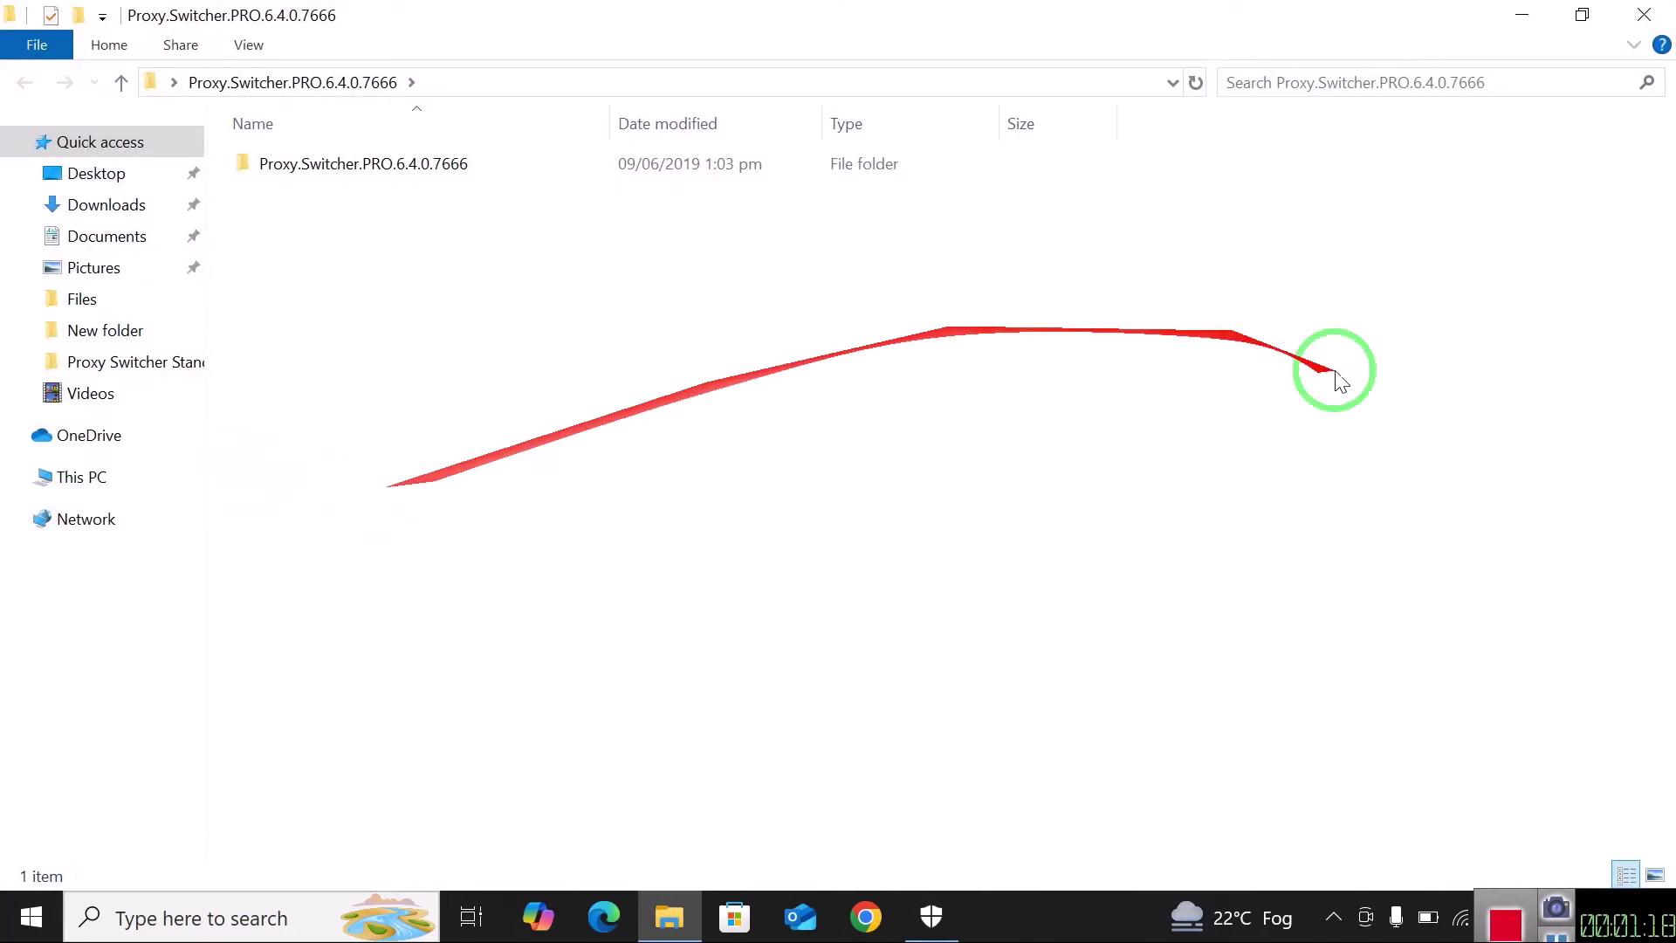
pyautogui.click(1461, 918)
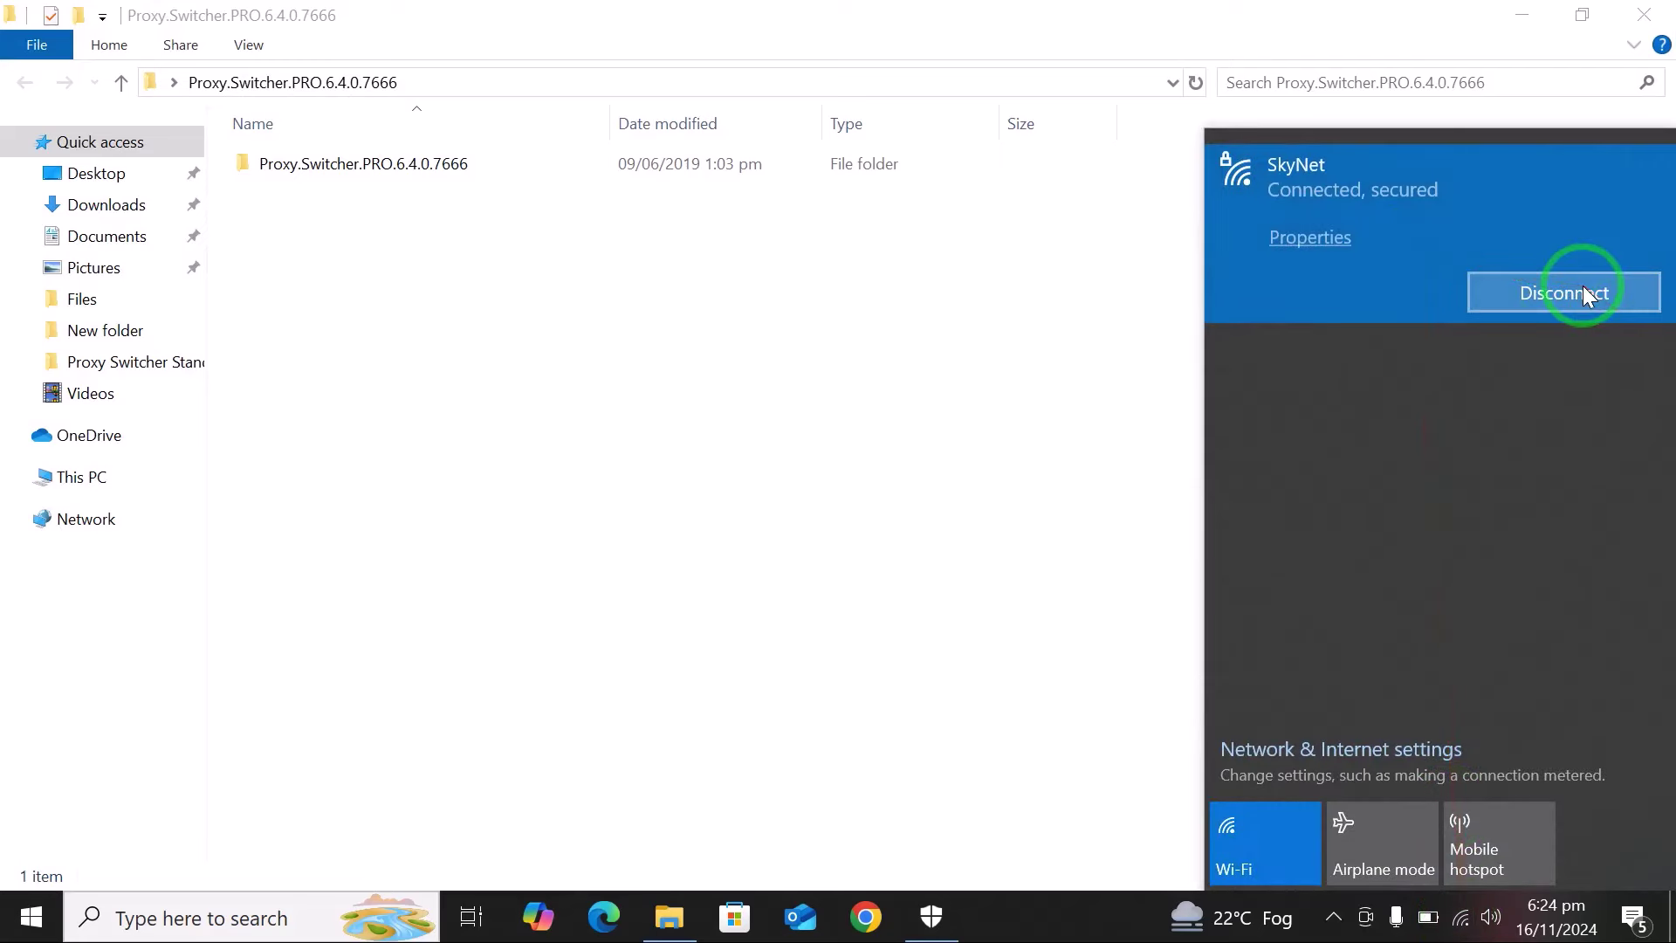
pyautogui.click(1585, 290)
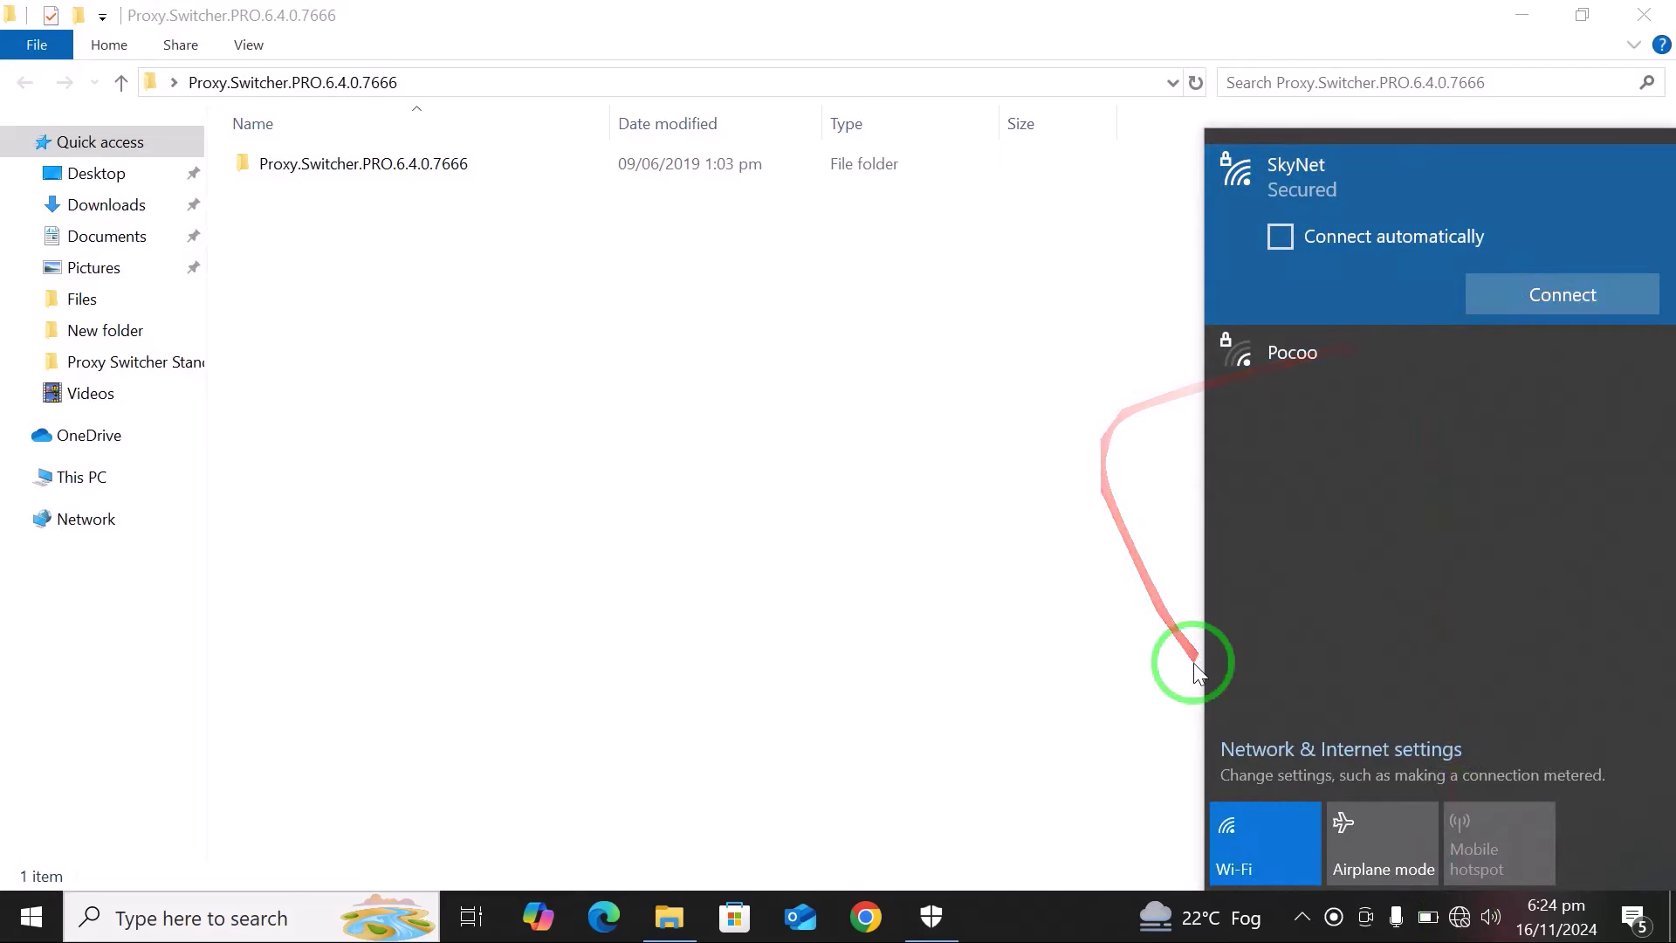
pyautogui.click(1000, 668)
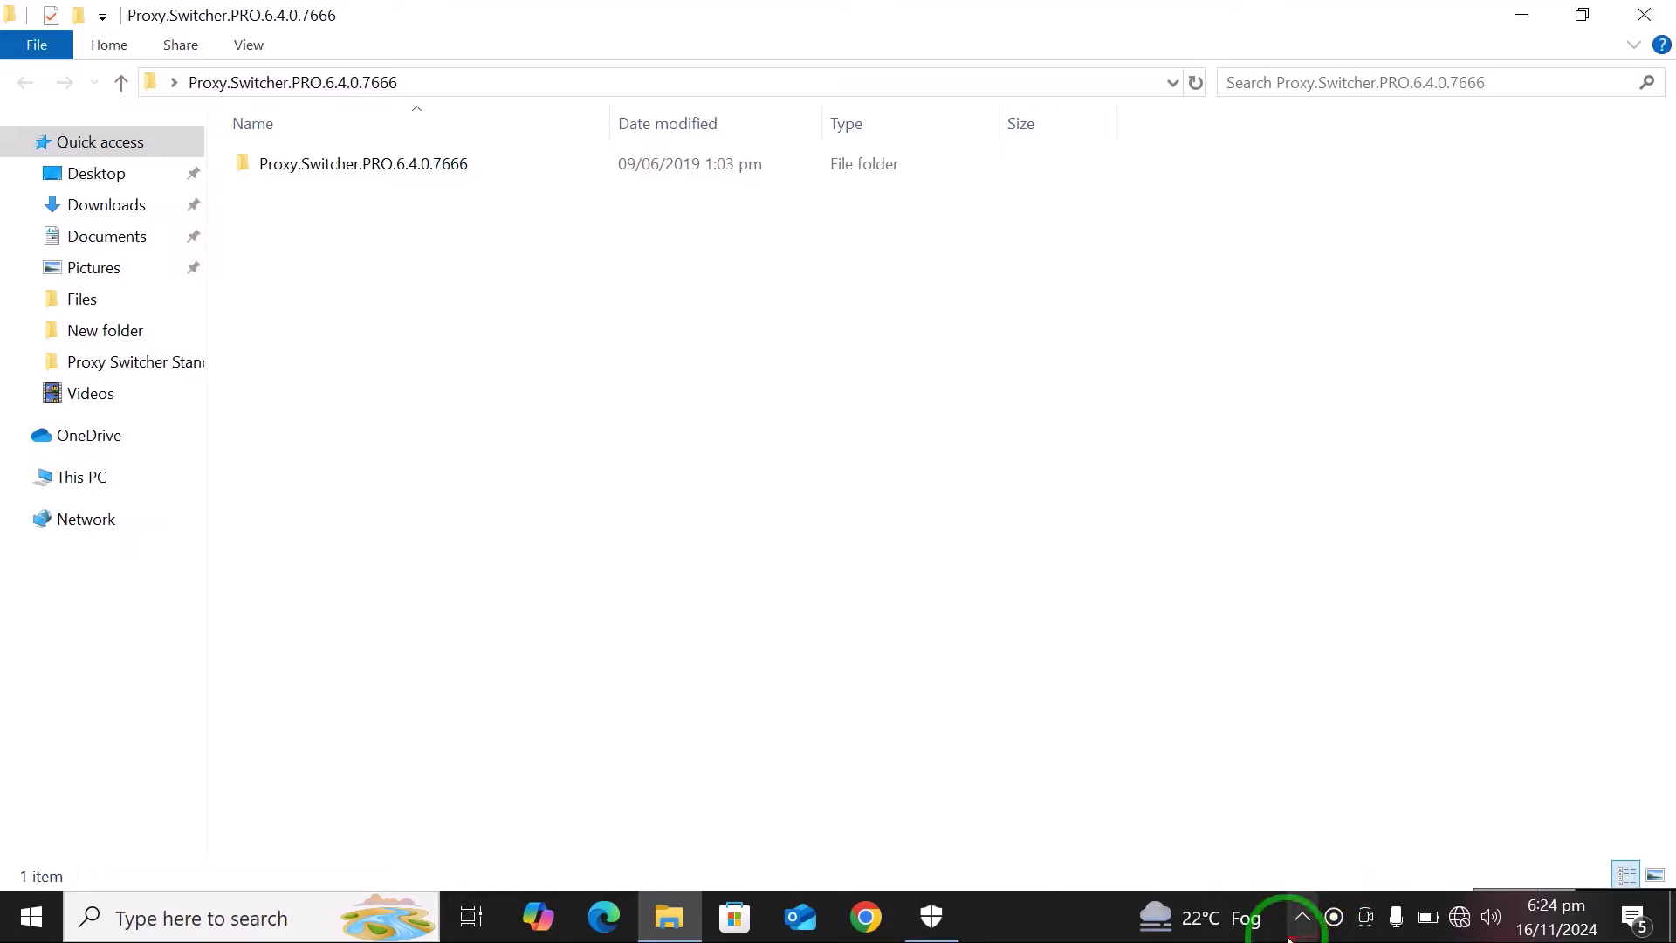
# Check Windows Security protection settings from the hidden tray apps, then minimize it.
pyautogui.click(1301, 917)
pyautogui.click(1279, 868)
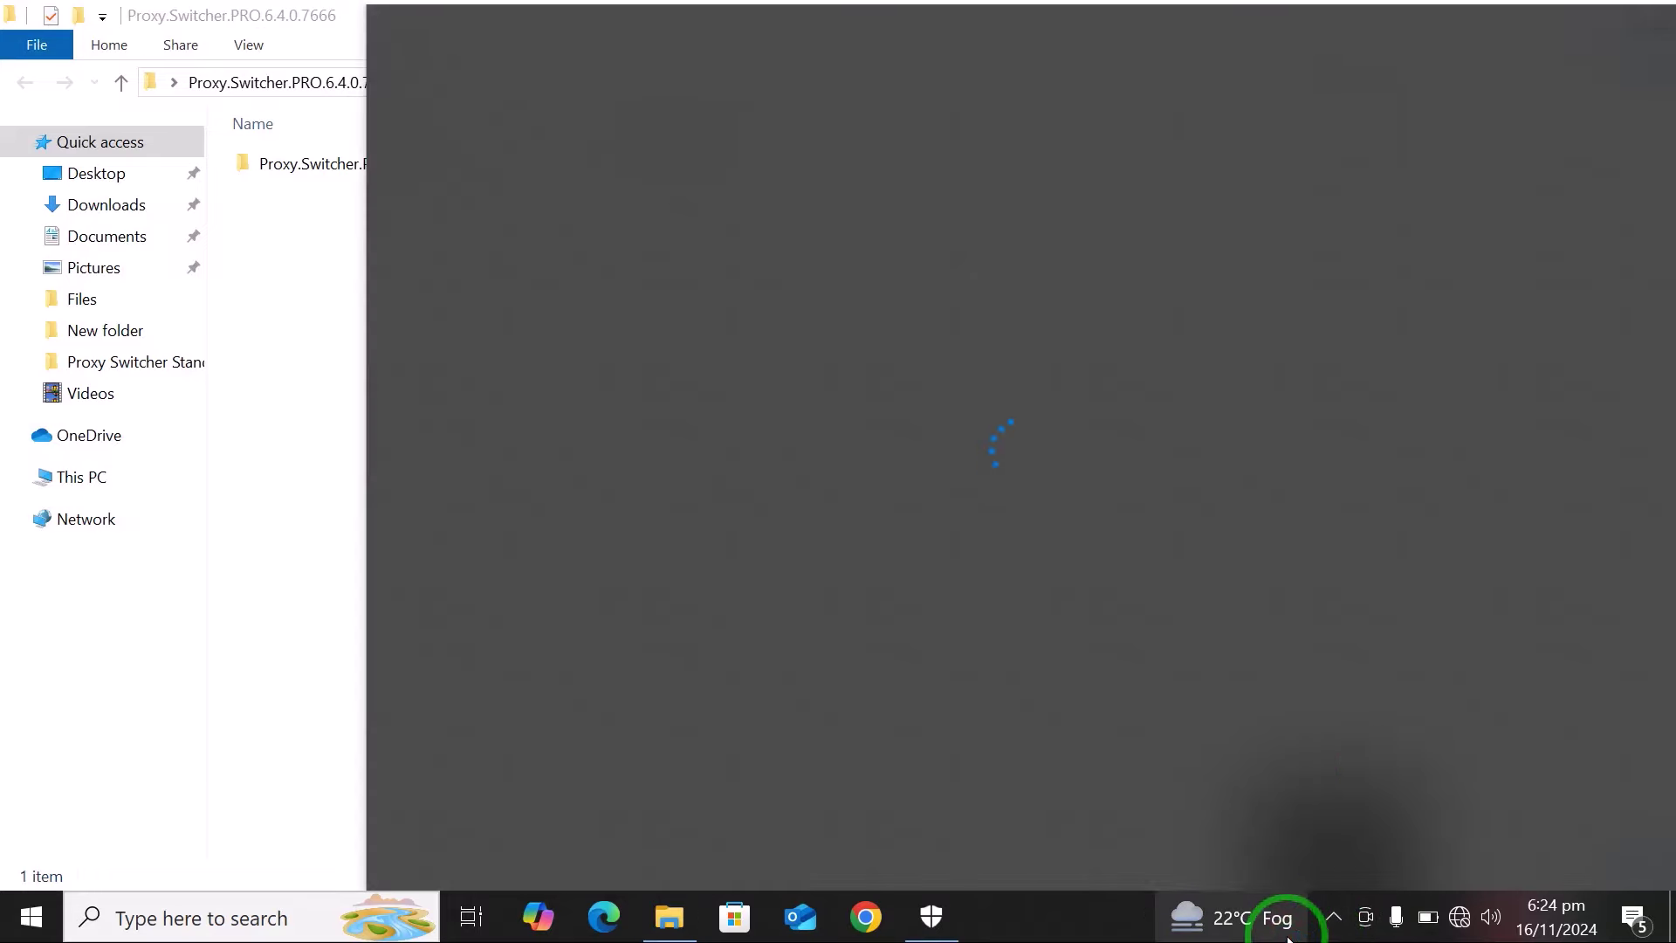
pyautogui.click(233, 591)
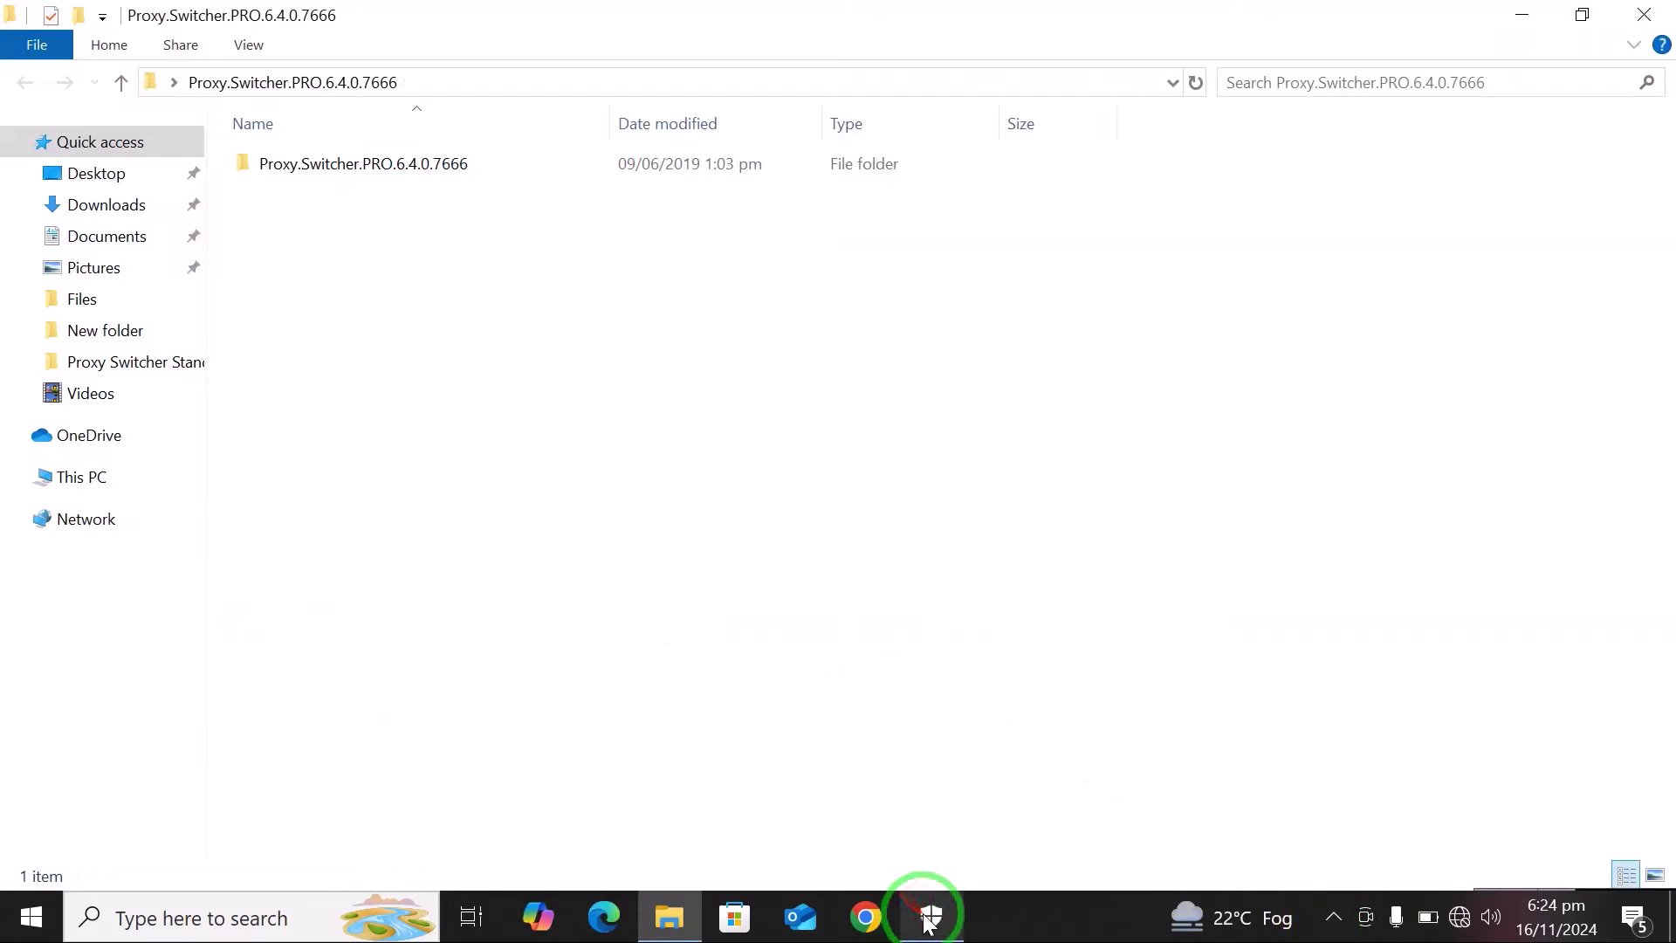
pyautogui.click(930, 913)
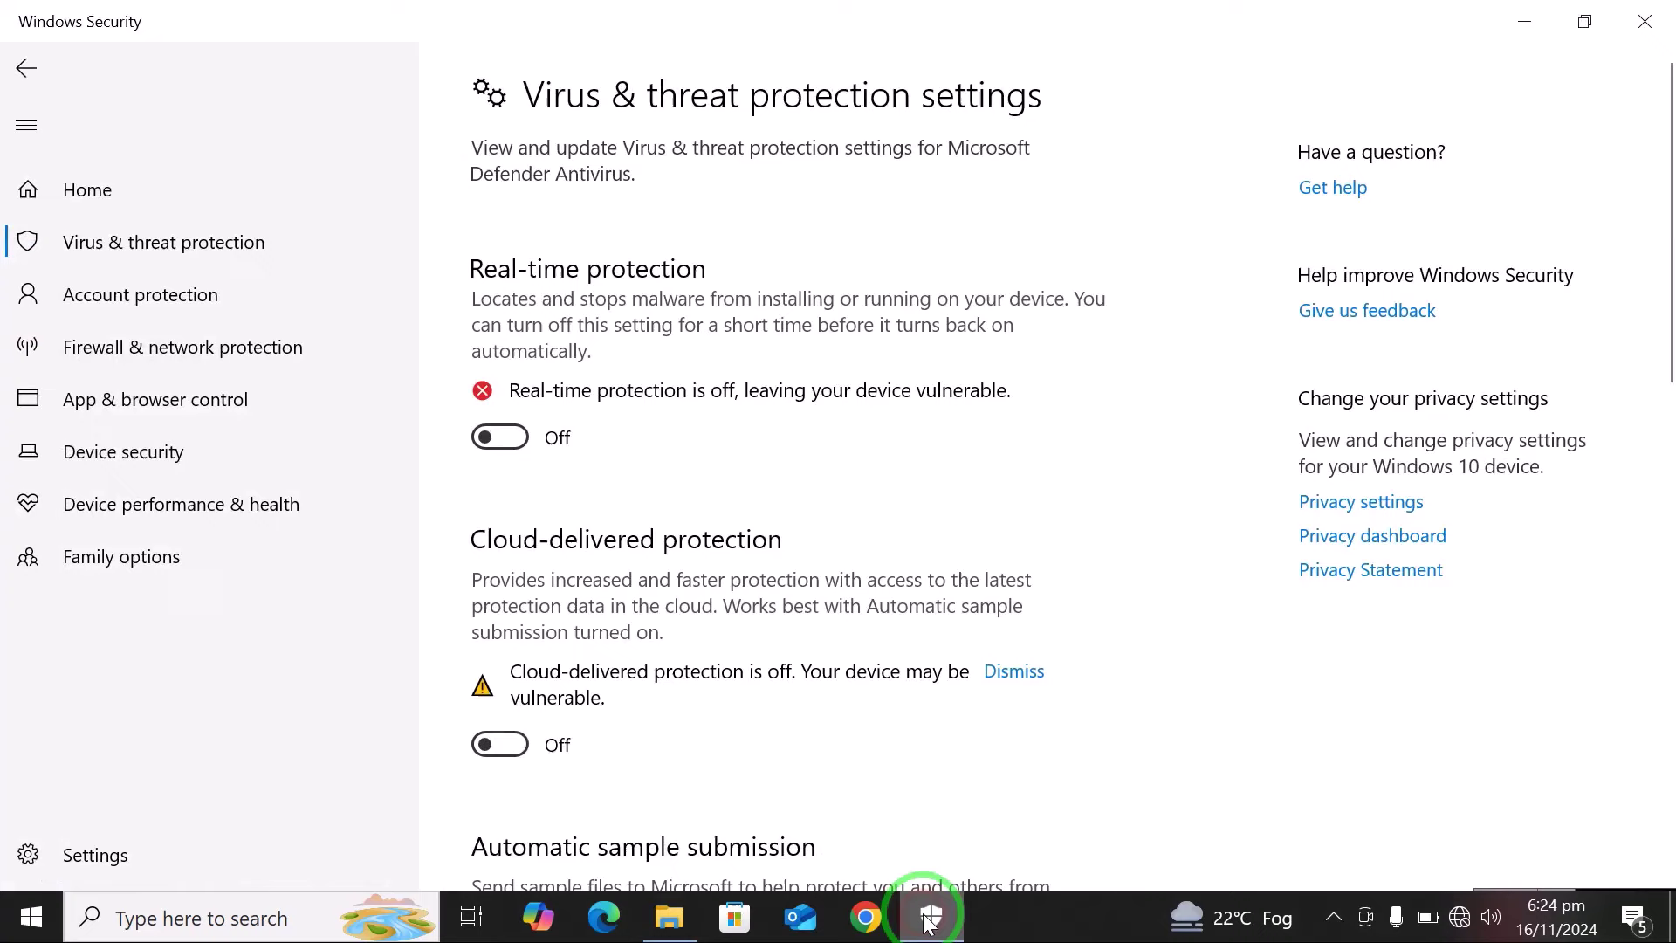
pyautogui.click(1526, 17)
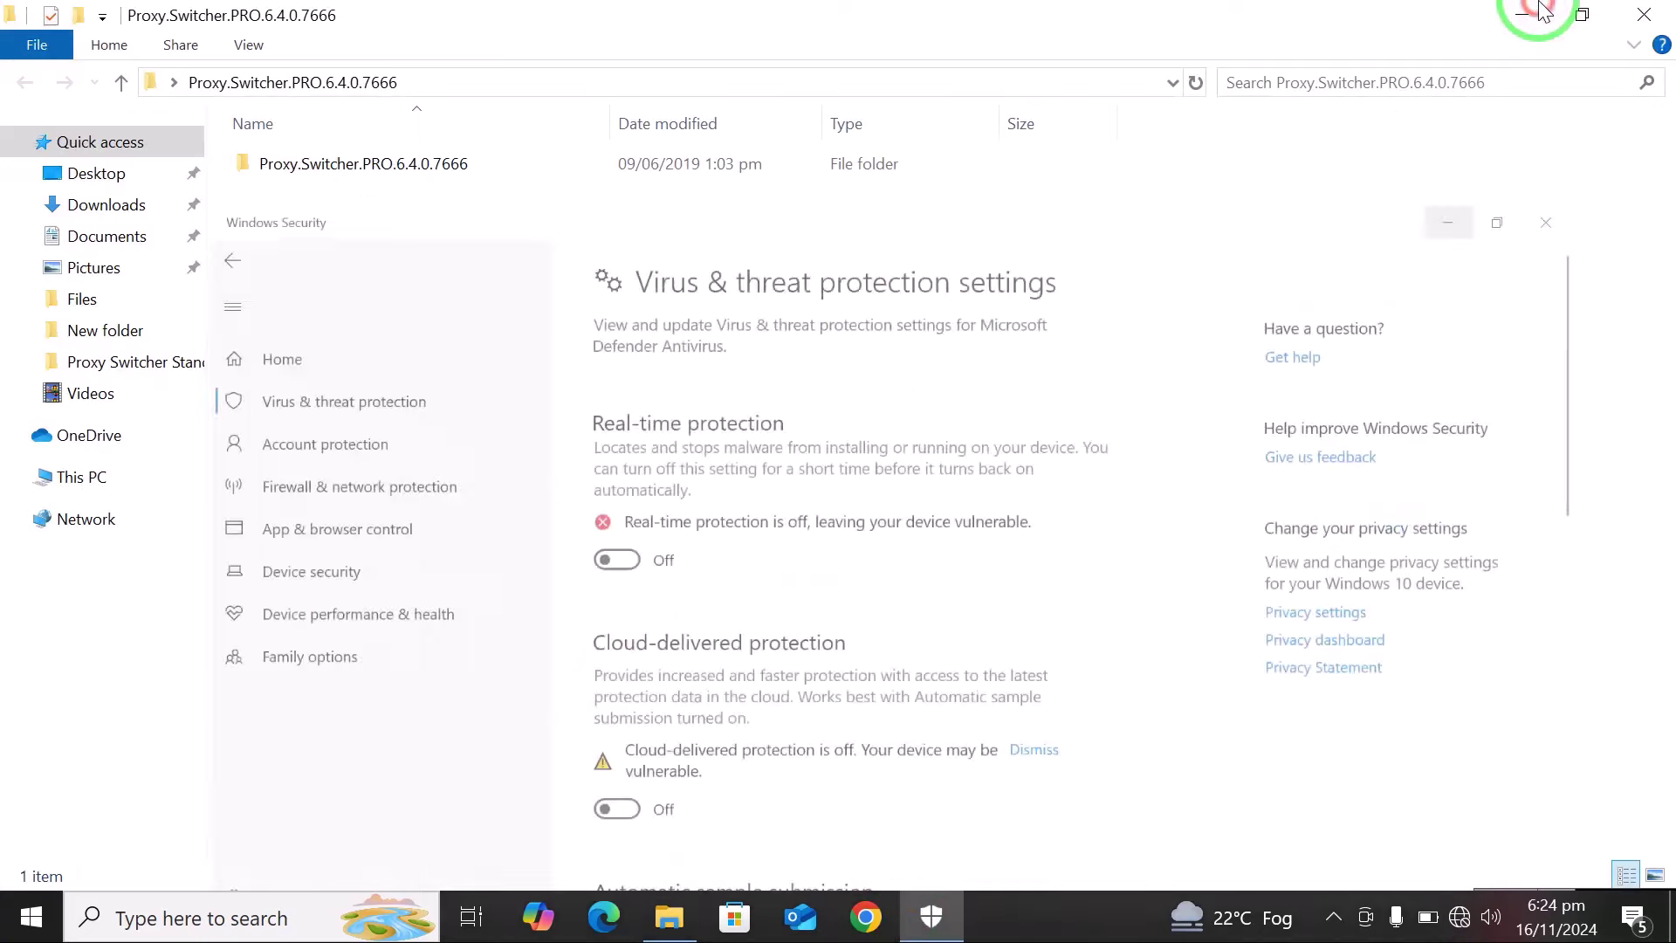
# Launch the ProxySwitcherStandard installer from Proxy.Switcher.PRO.6.4.0.7666 and accept the license.
pyautogui.doubleClick(311, 168)
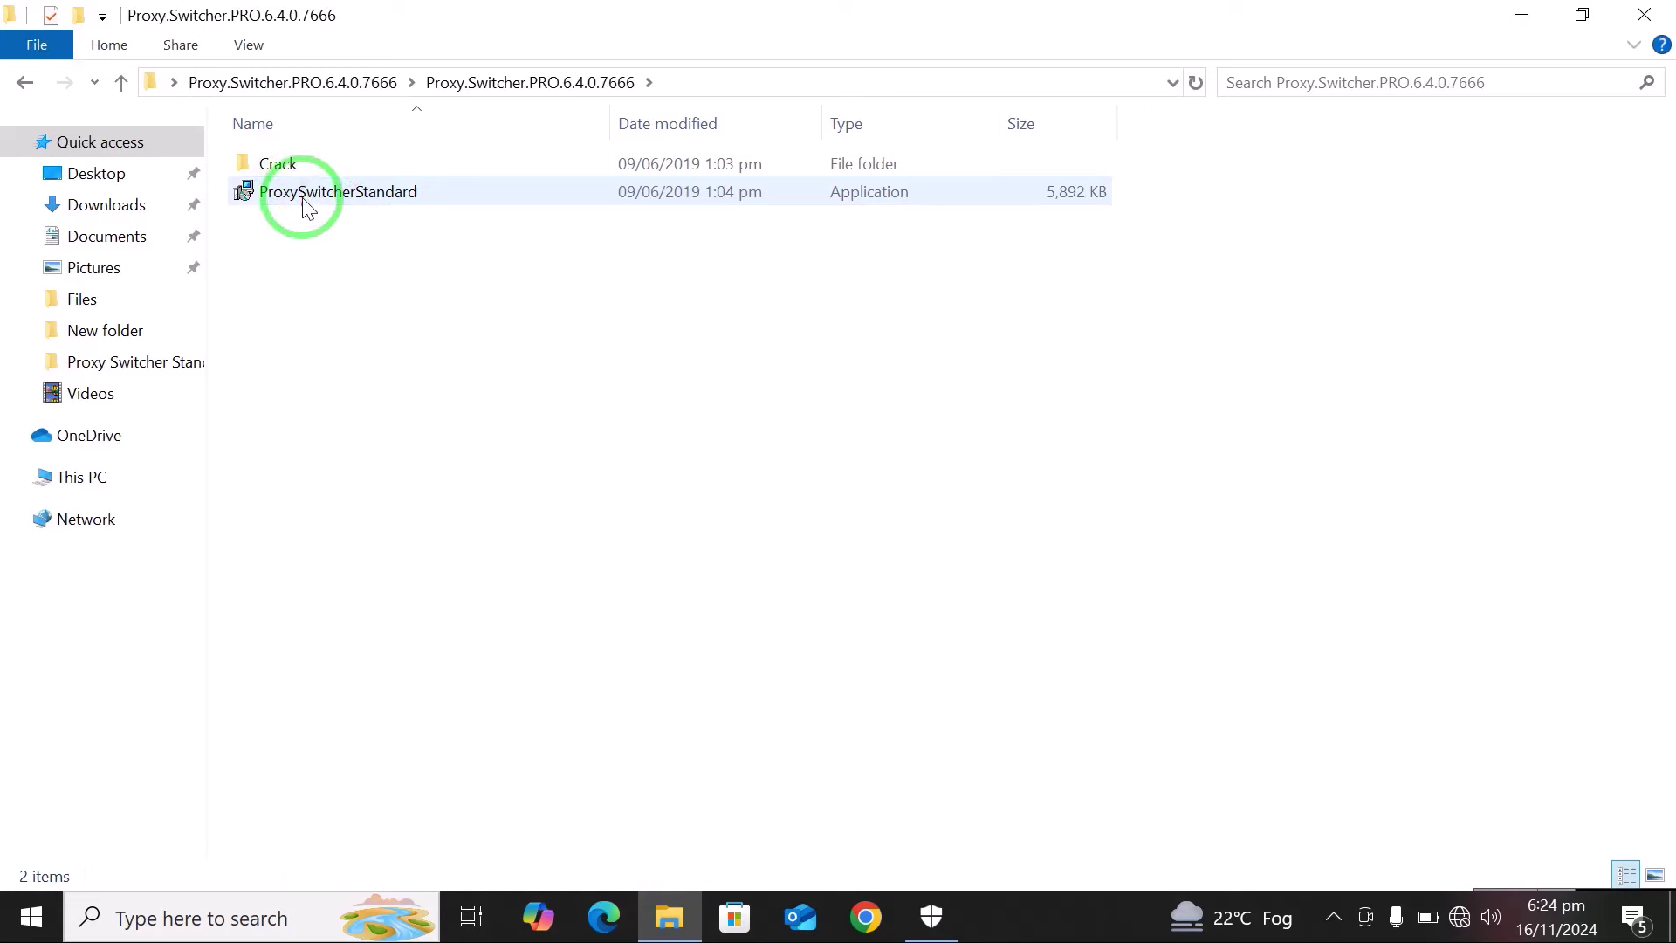
pyautogui.doubleClick(306, 191)
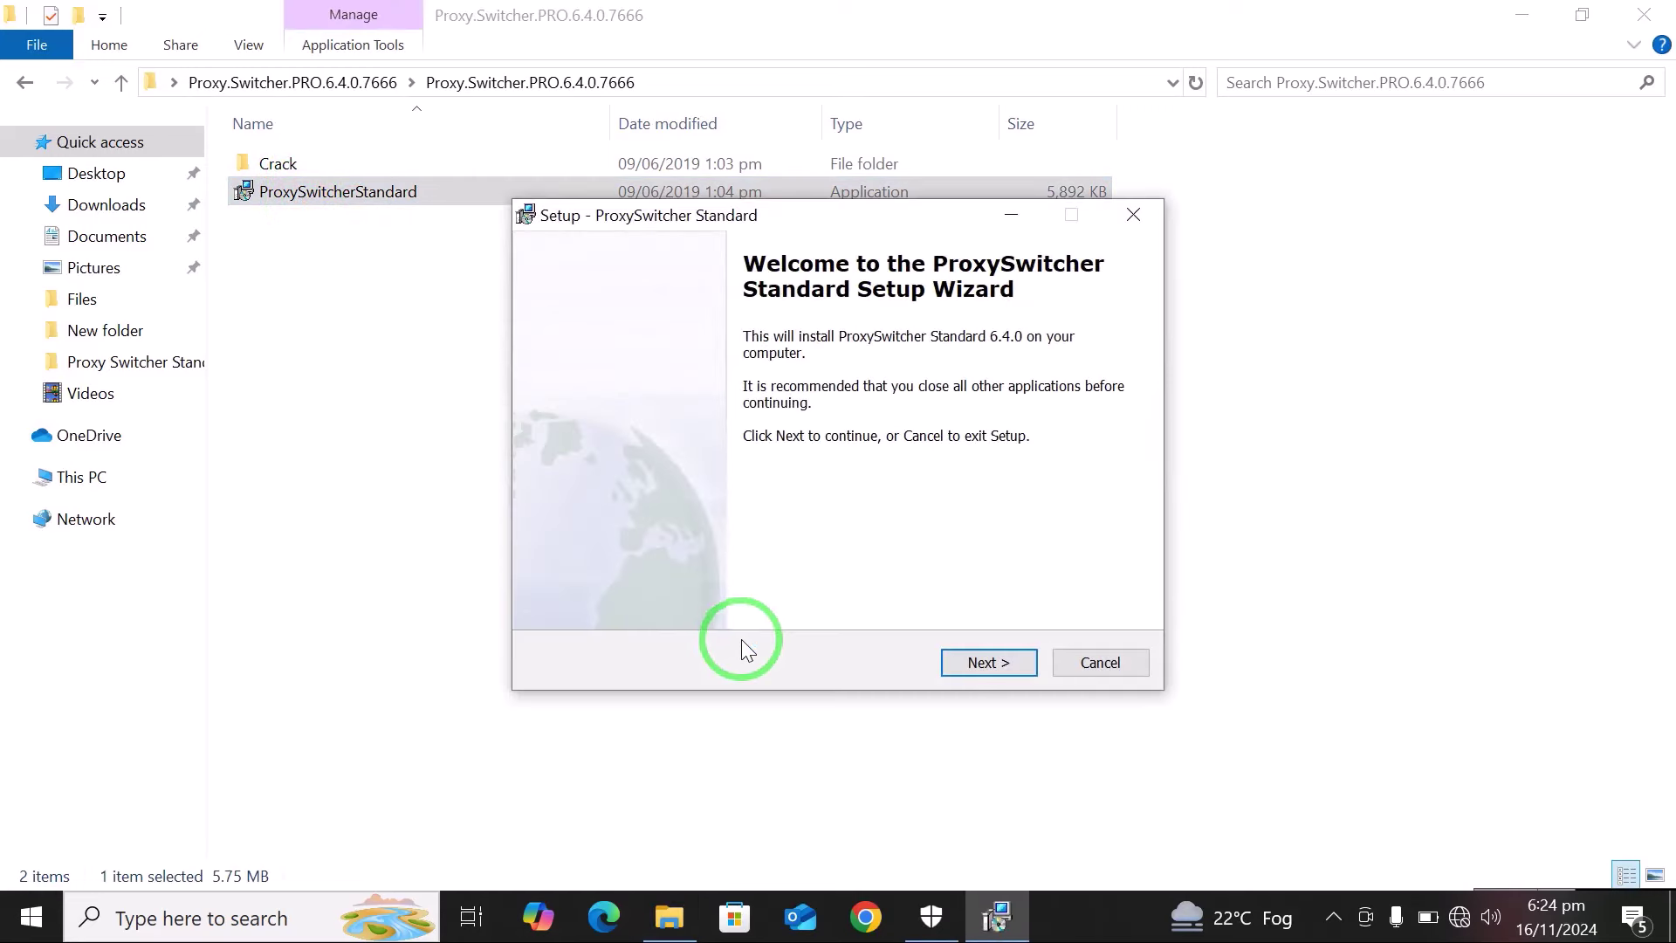
pyautogui.click(989, 663)
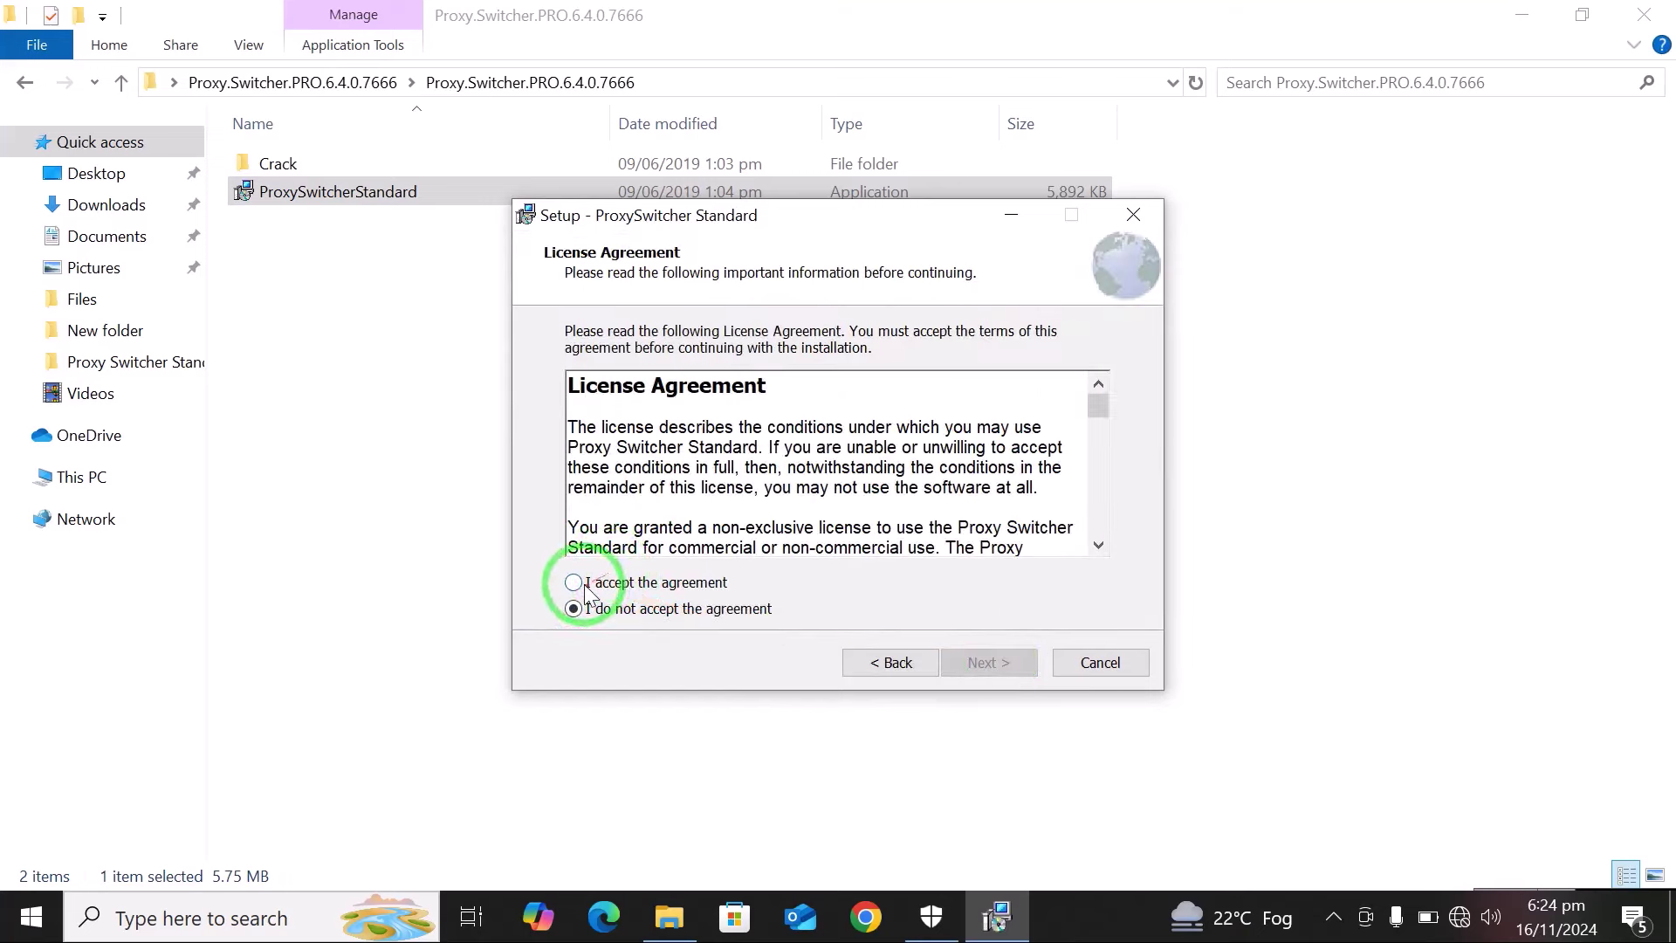
pyautogui.click(586, 590)
pyautogui.click(990, 664)
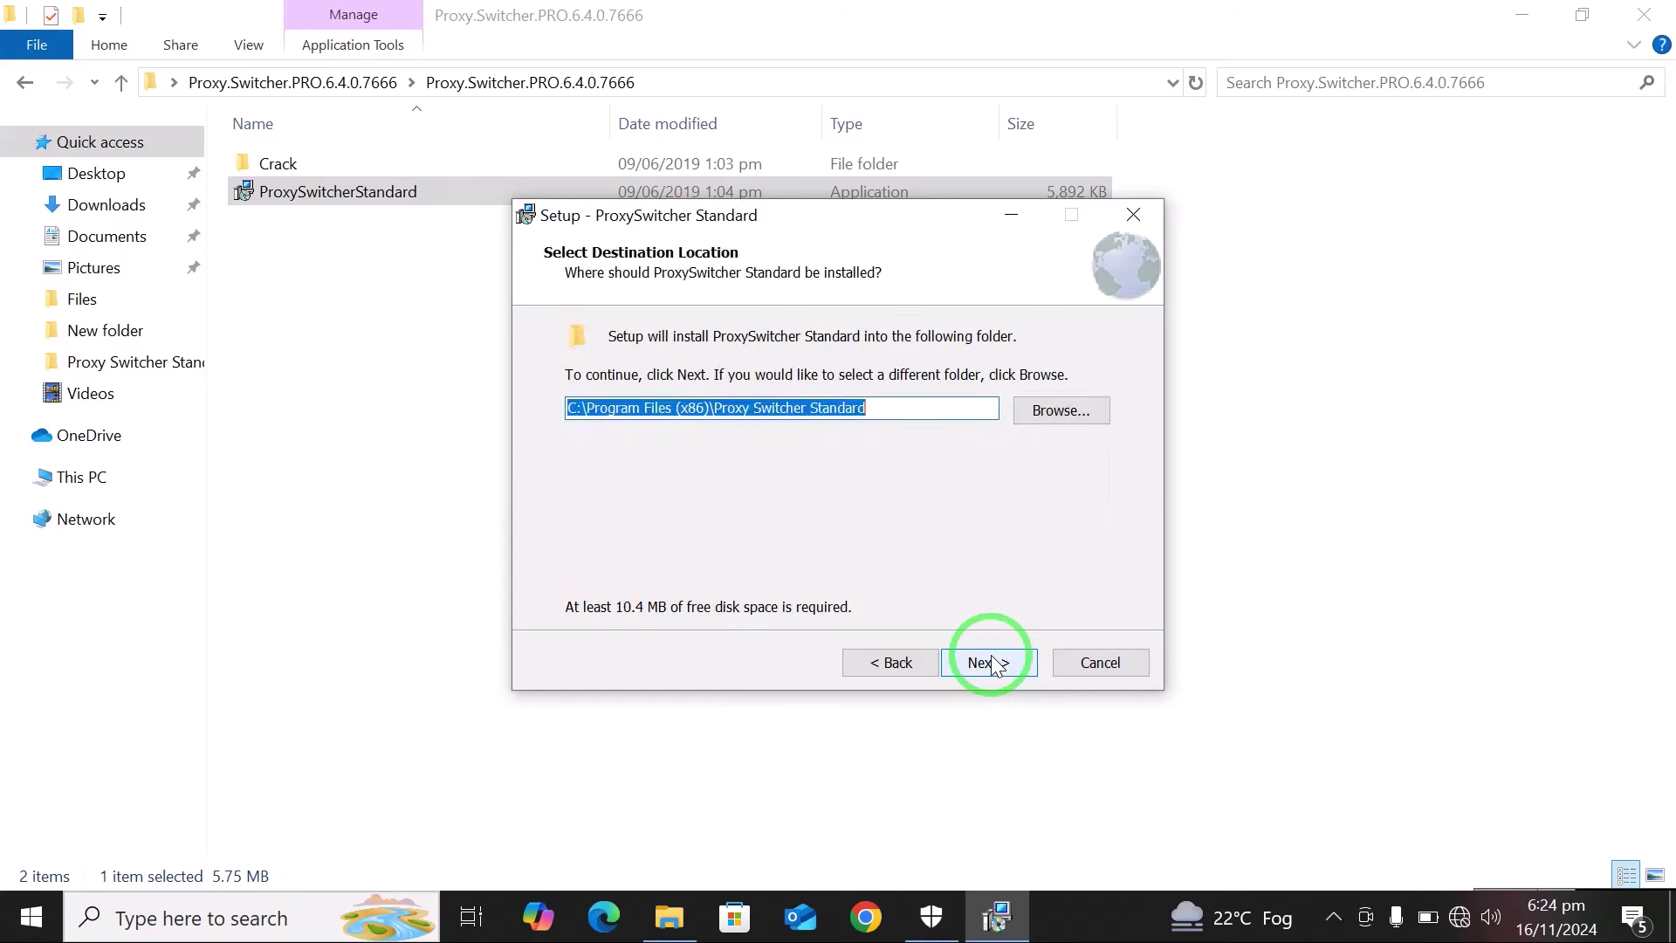
pyautogui.click(990, 664)
# Install into the existing folder with the default Start Menu folder, without automatic startup.
pyautogui.click(917, 573)
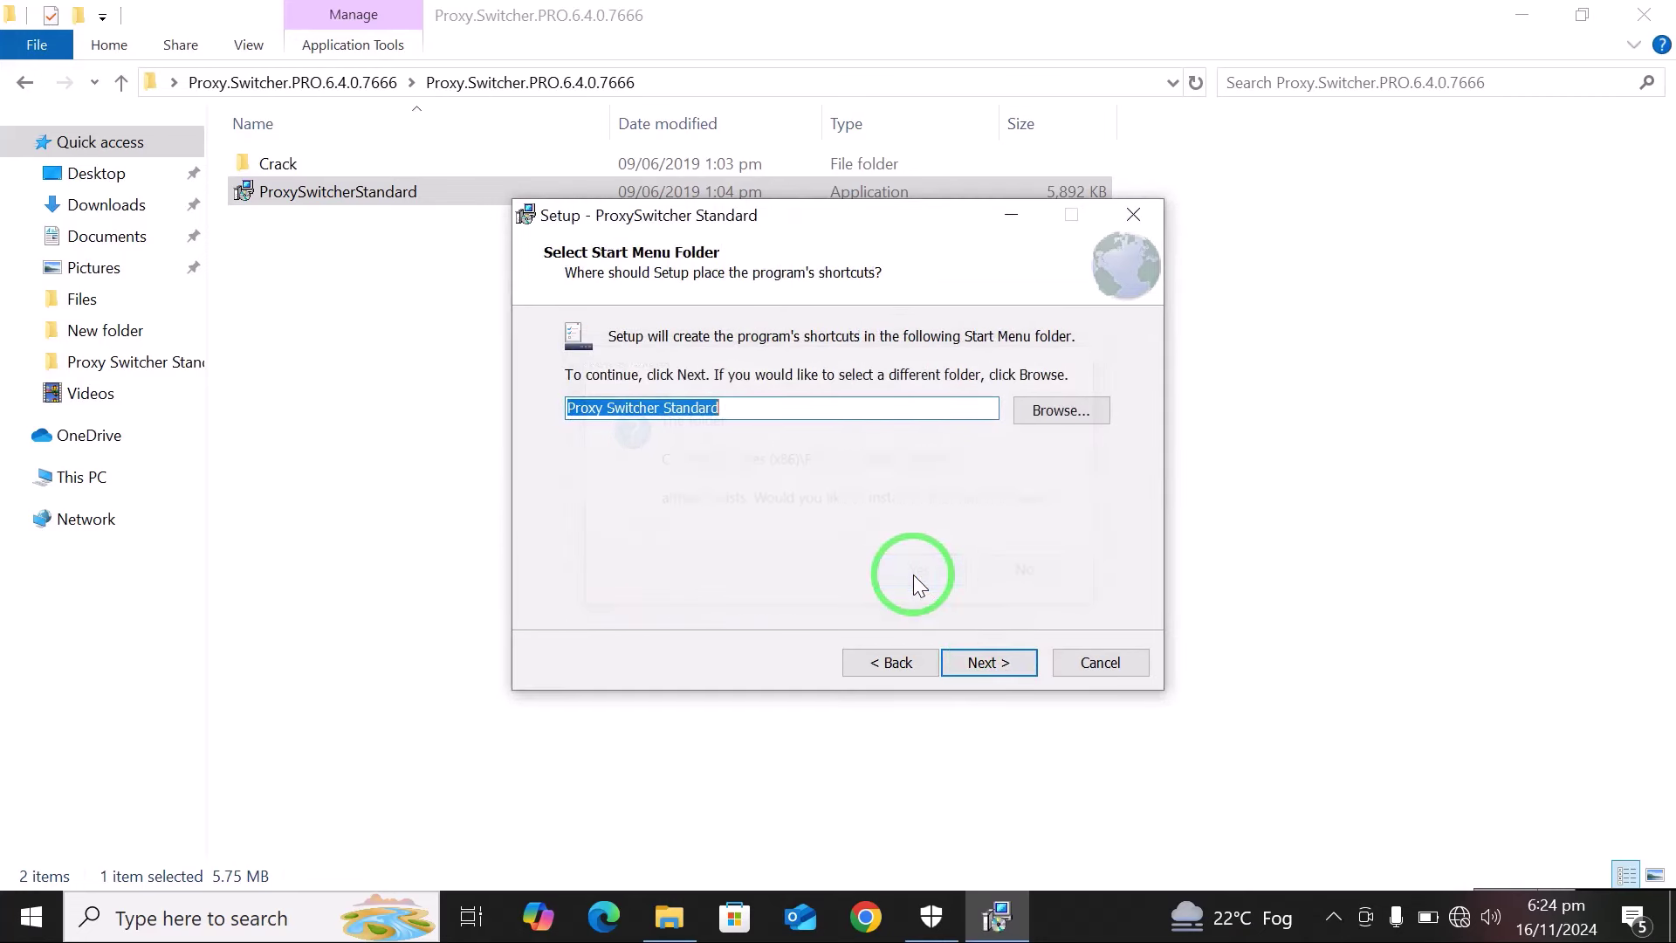
pyautogui.click(1012, 670)
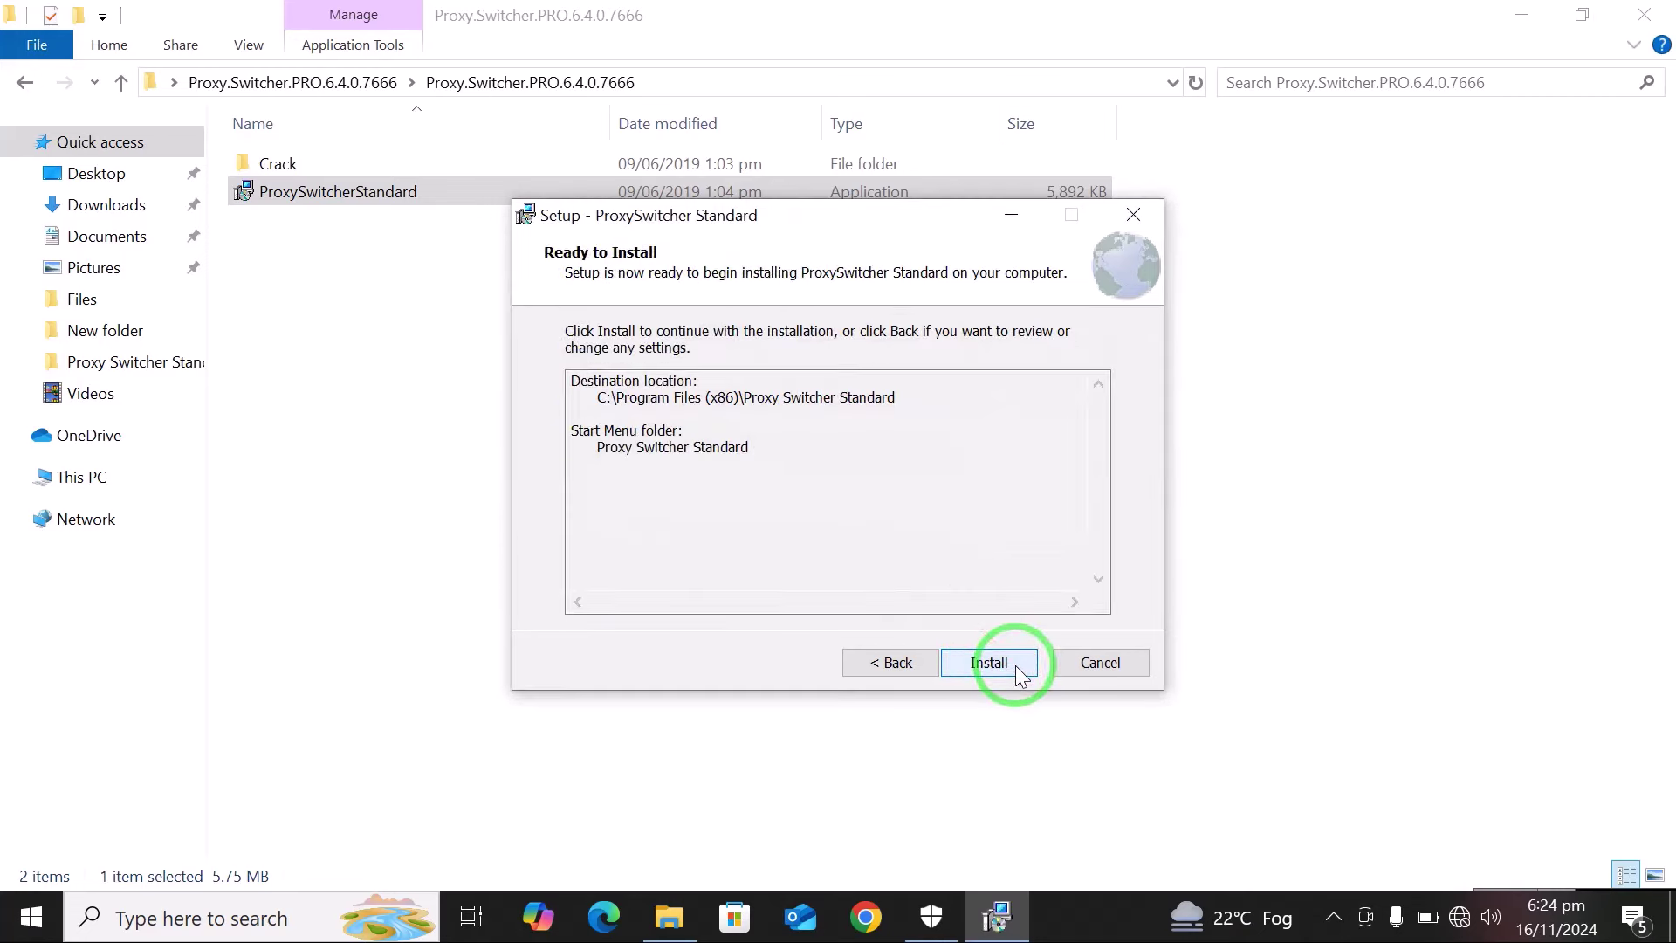
pyautogui.click(1014, 665)
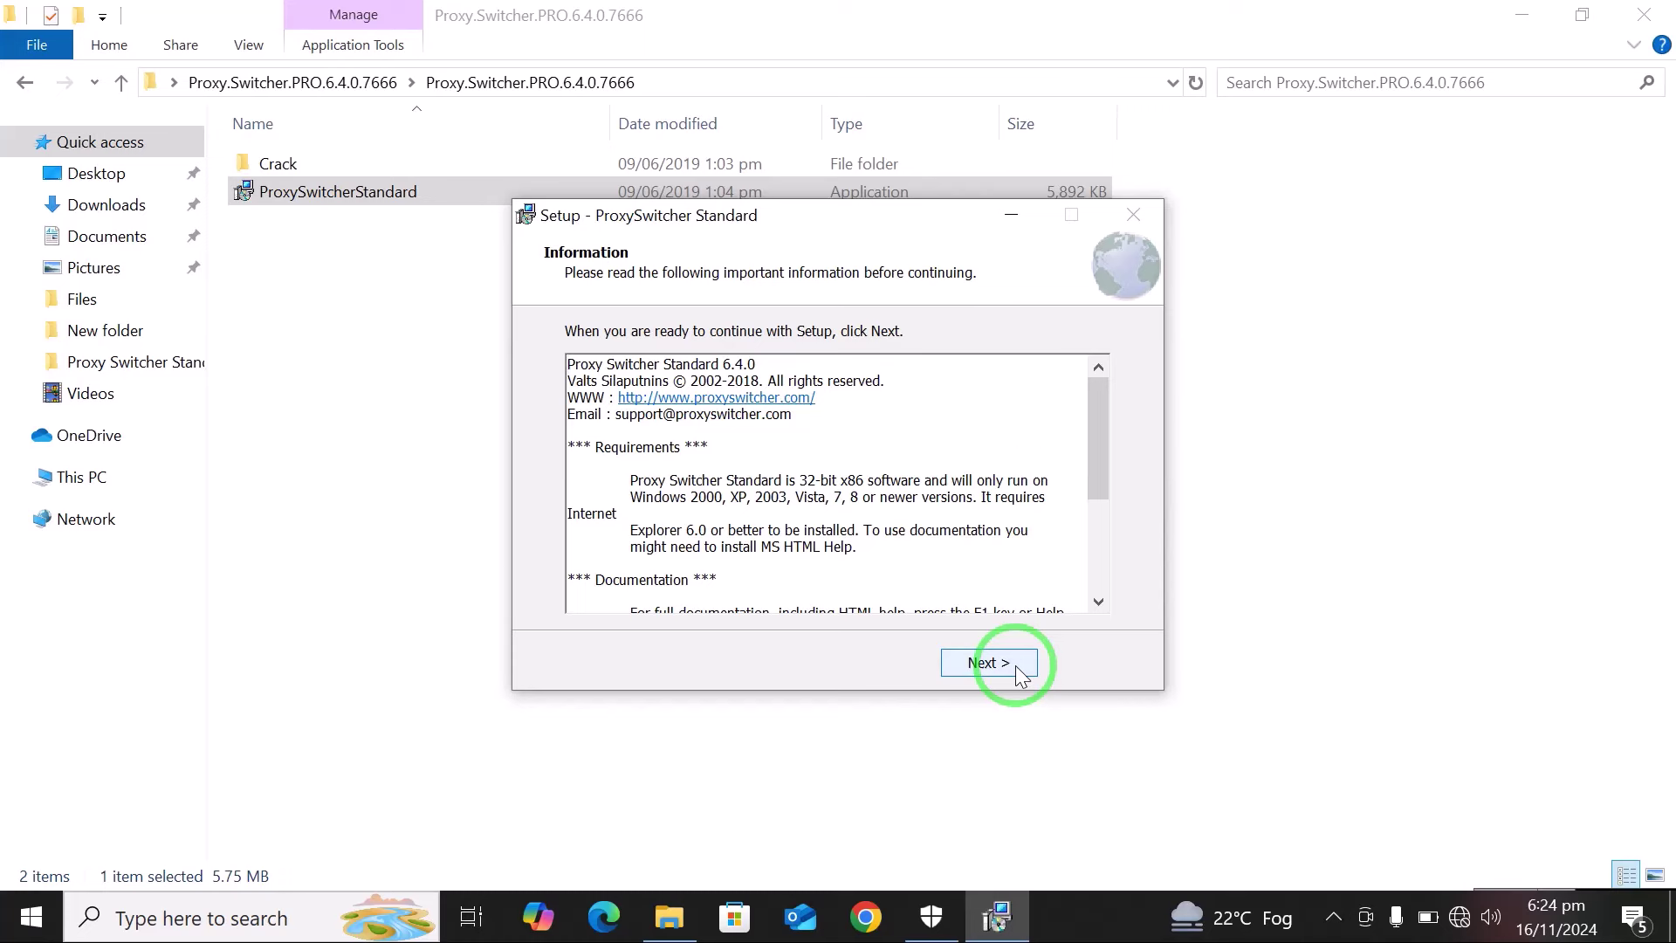
pyautogui.click(1016, 668)
pyautogui.click(756, 446)
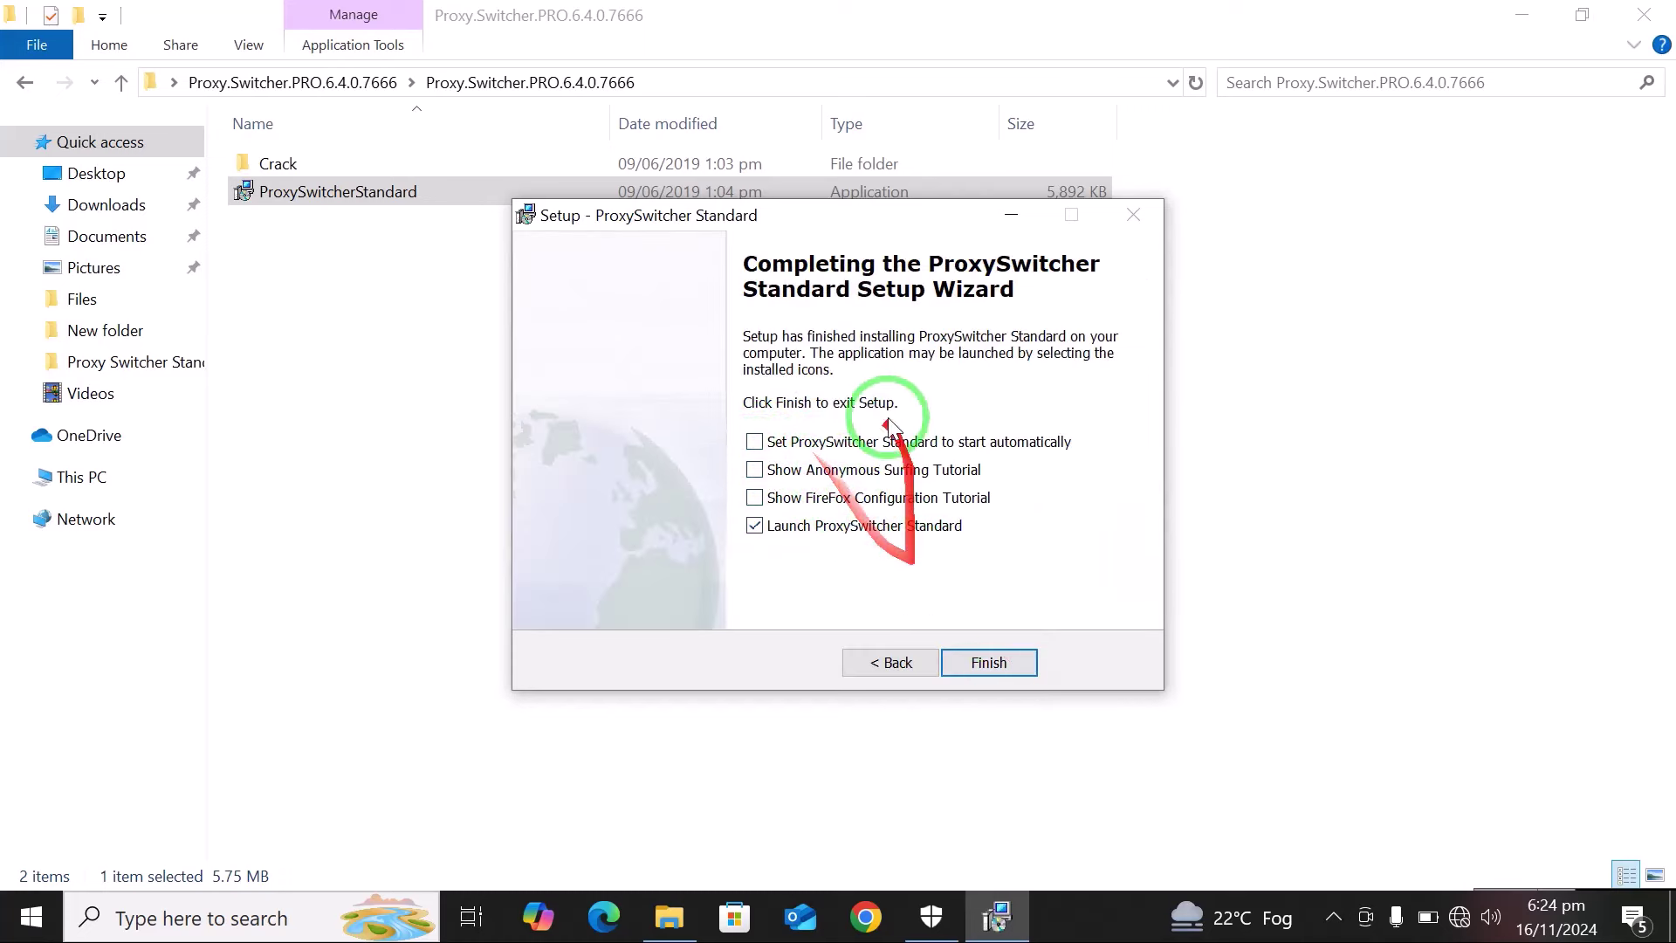
pyautogui.click(991, 665)
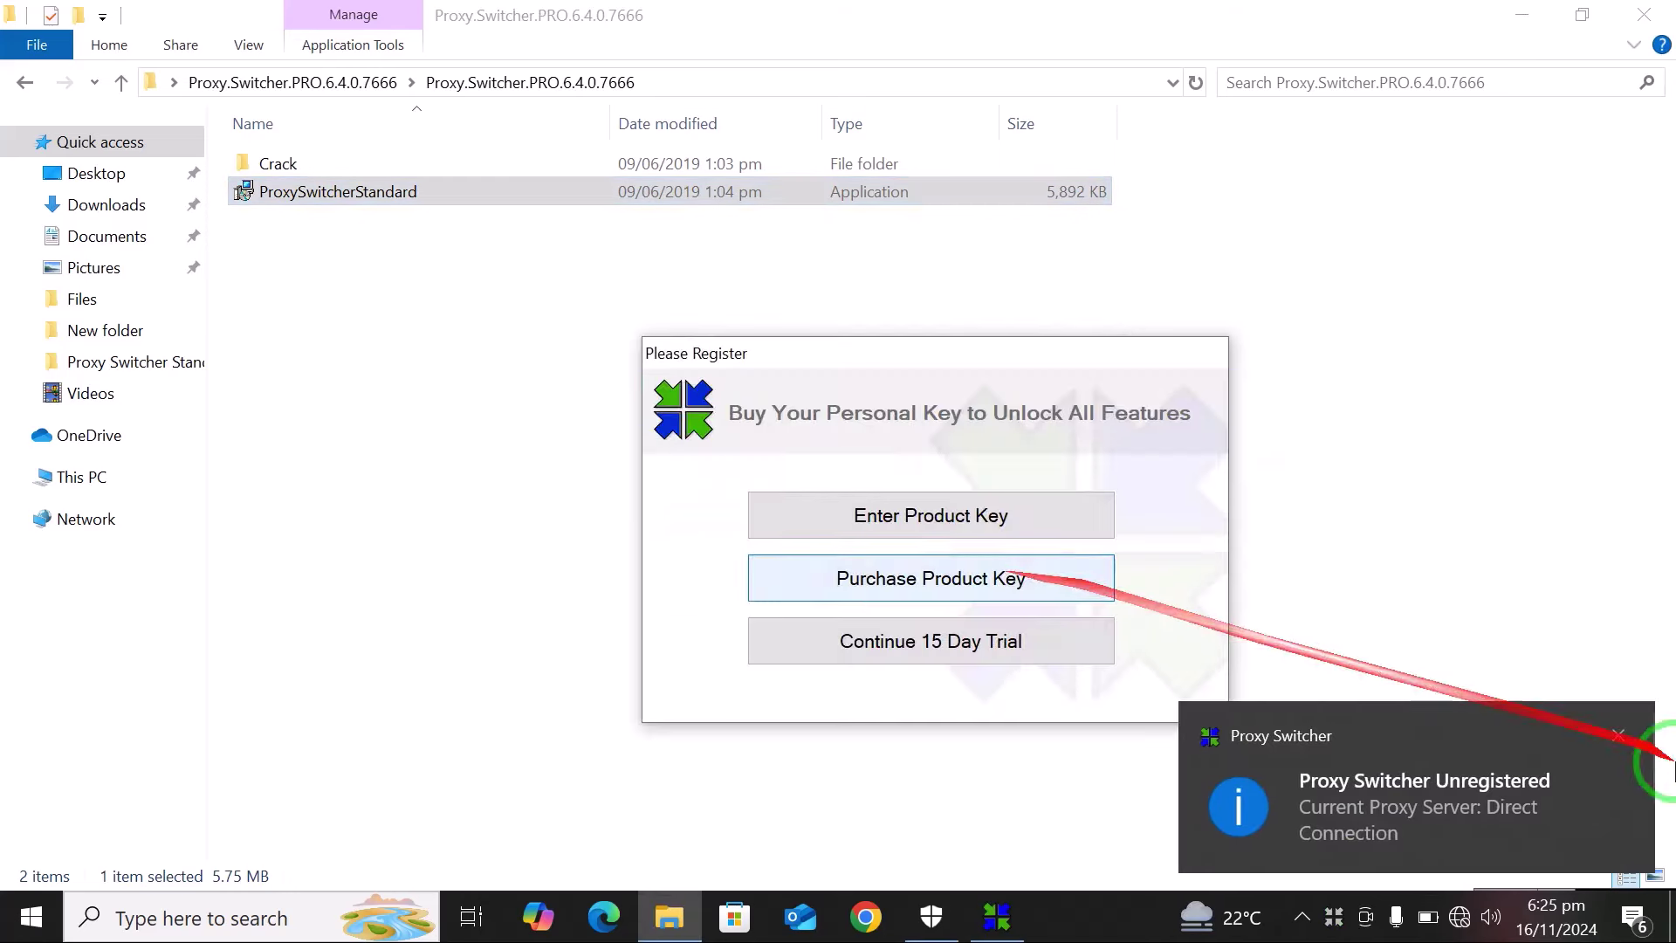
# Choose the 15-day trial, dismiss the notification and Proxy List Wizard, and close the main window.
pyautogui.click(887, 646)
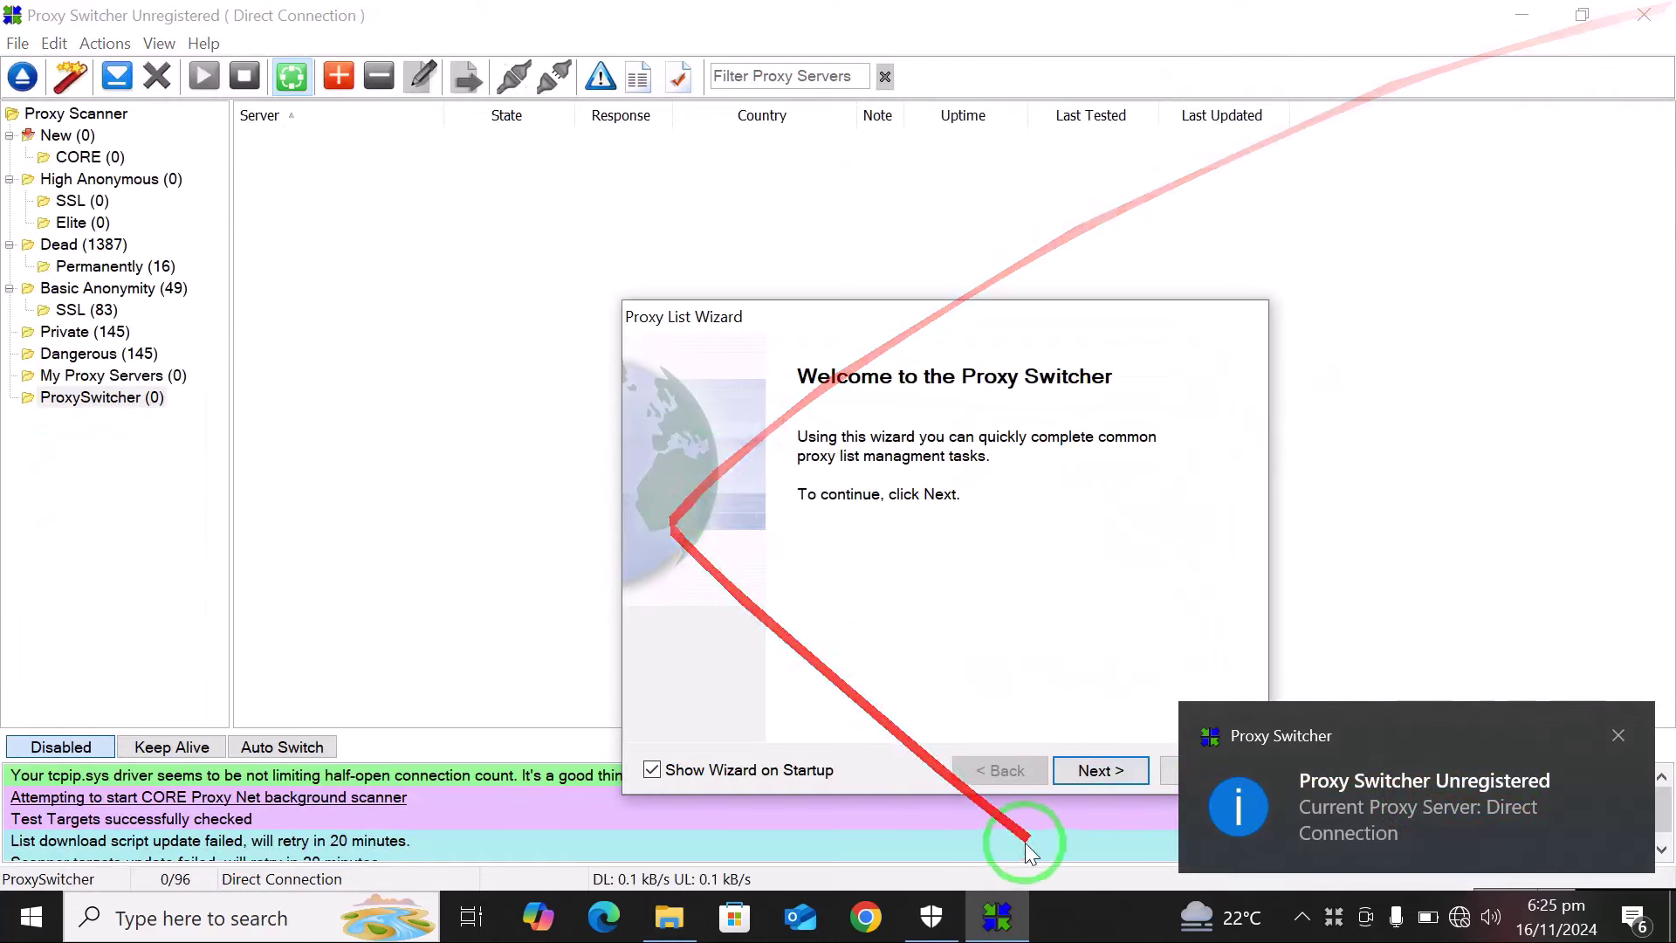
pyautogui.click(1617, 733)
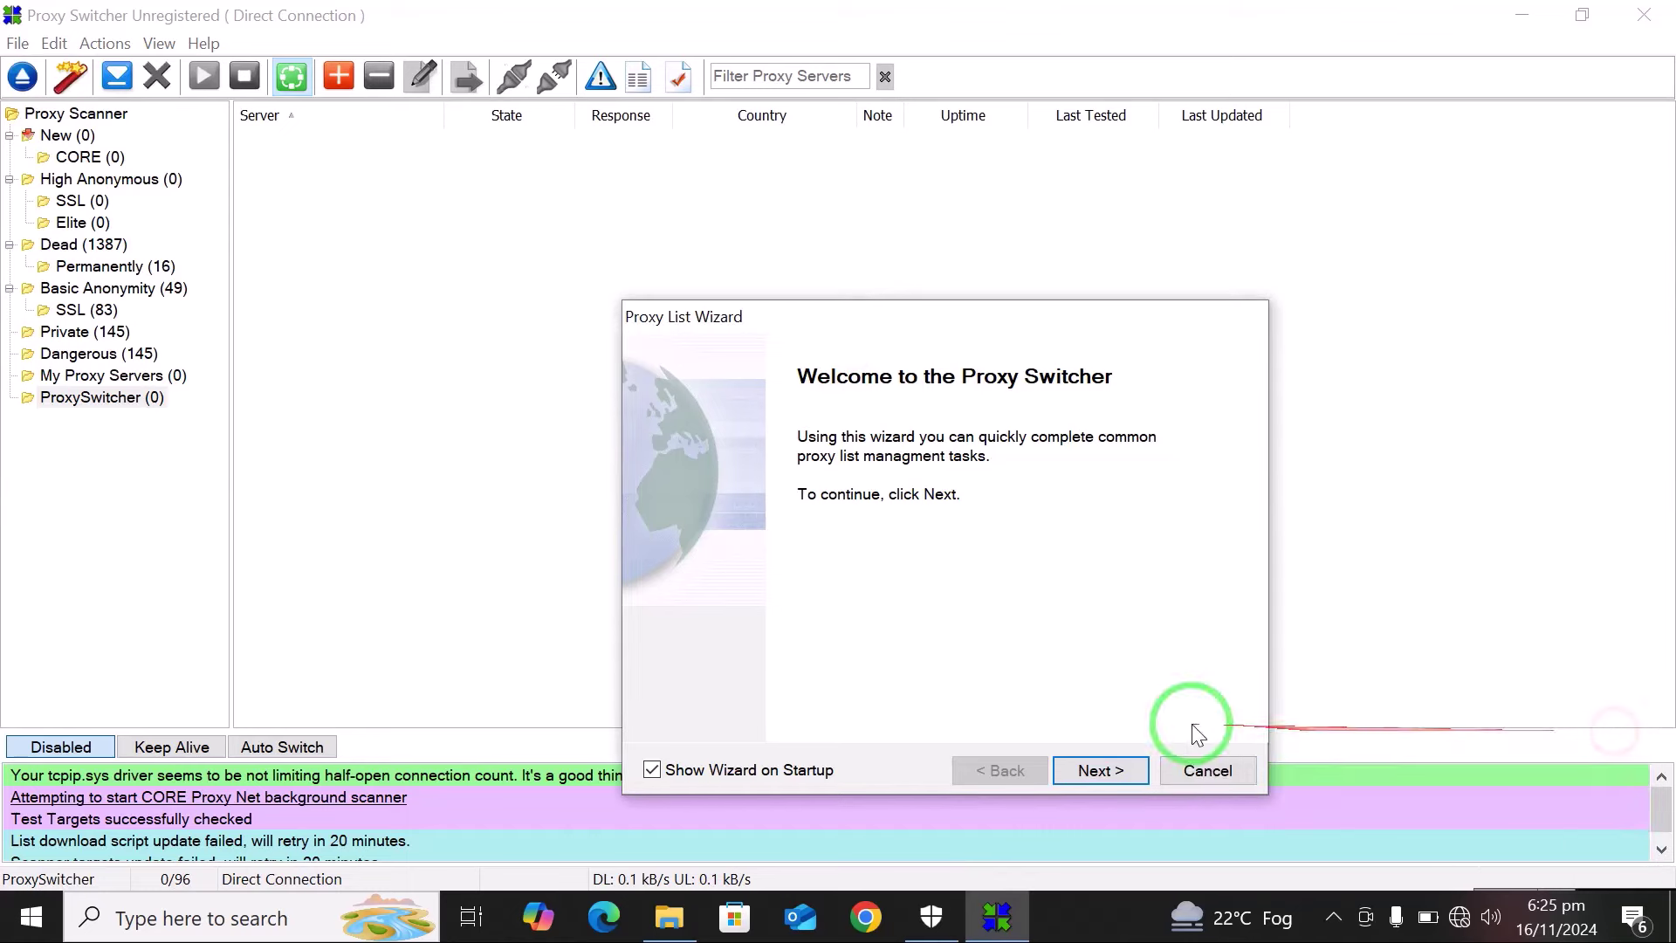
pyautogui.click(1208, 770)
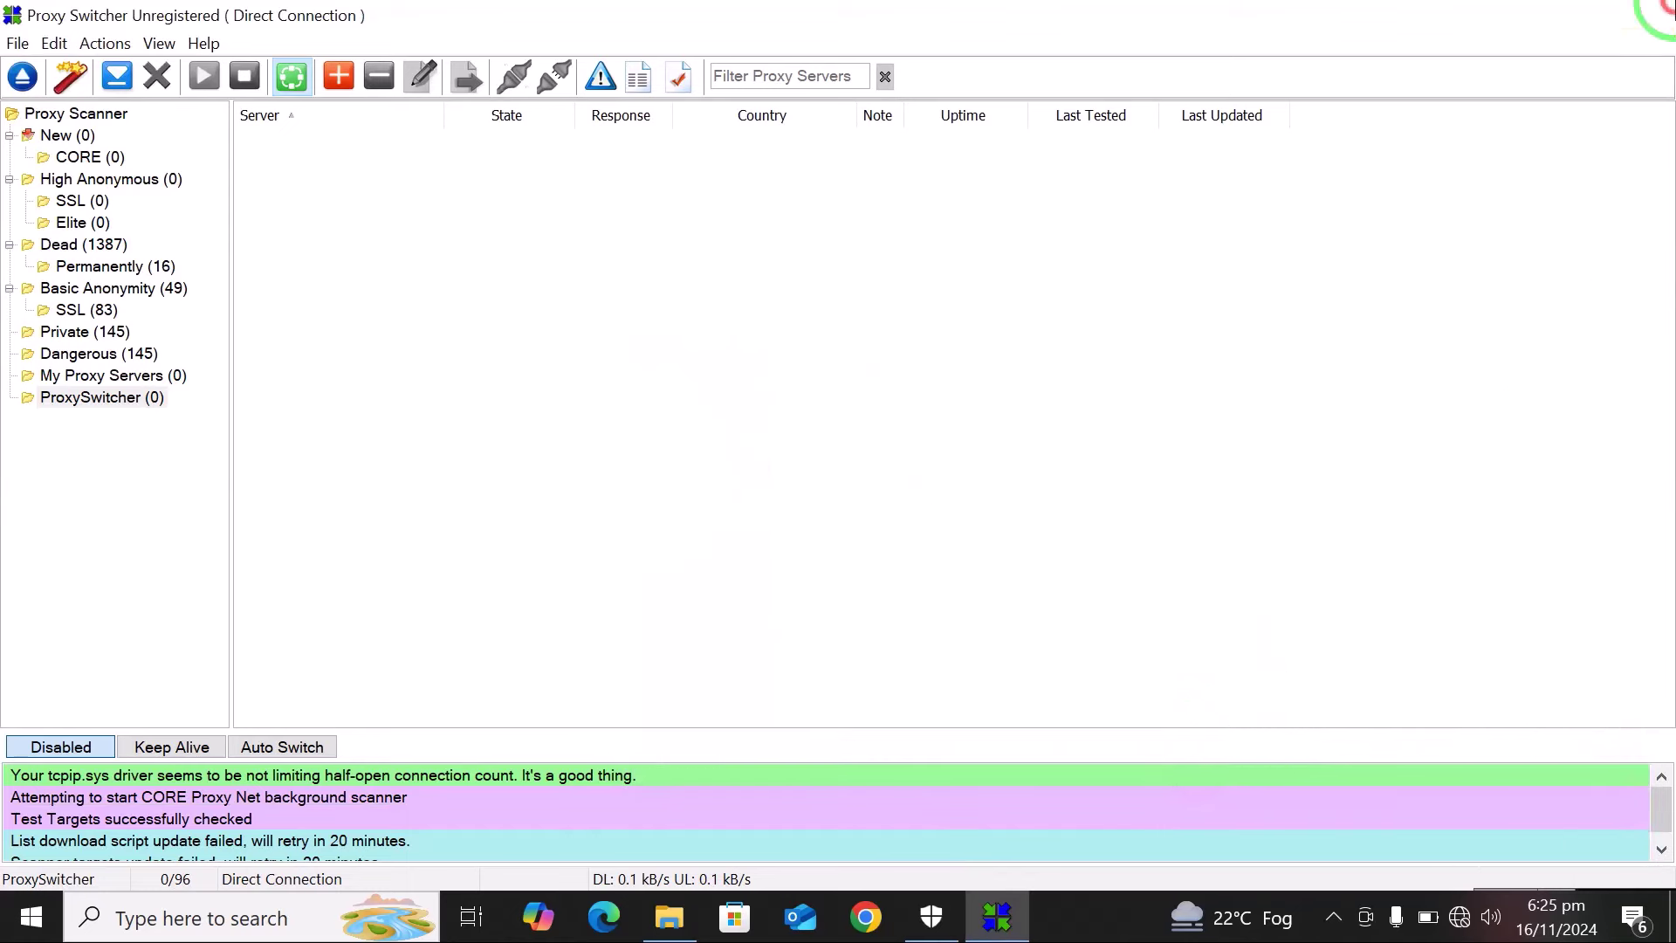
pyautogui.click(1657, 10)
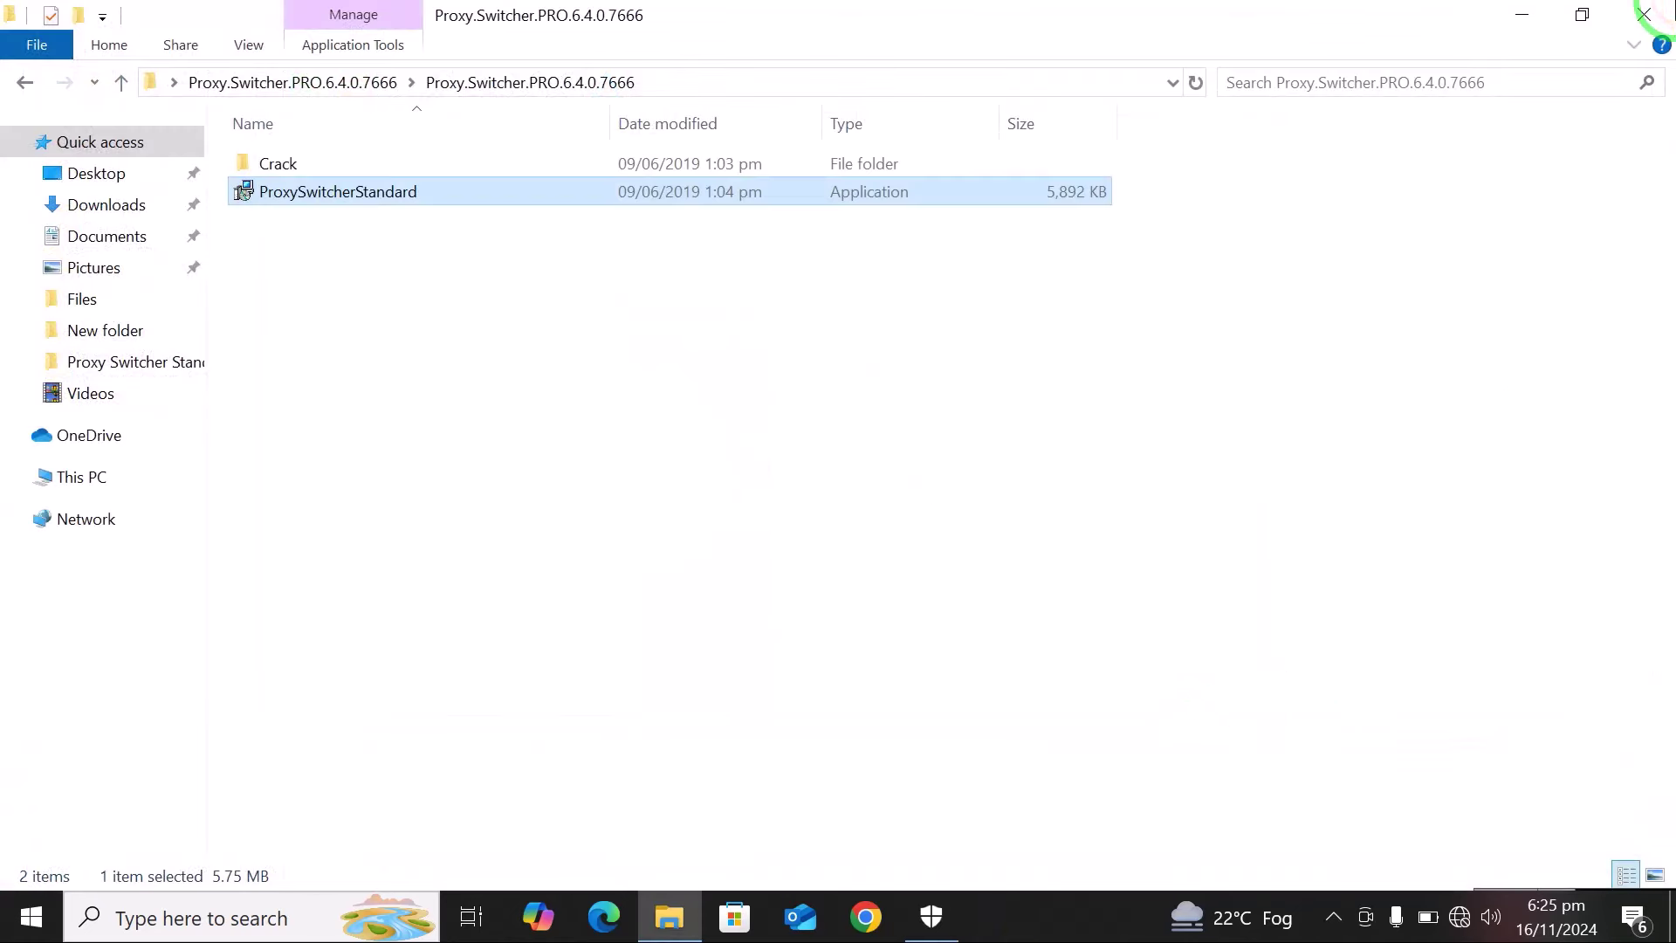
# Exit Proxy Switcher completely from its tray icon.
pyautogui.click(1332, 918)
pyautogui.rightClick(1329, 867)
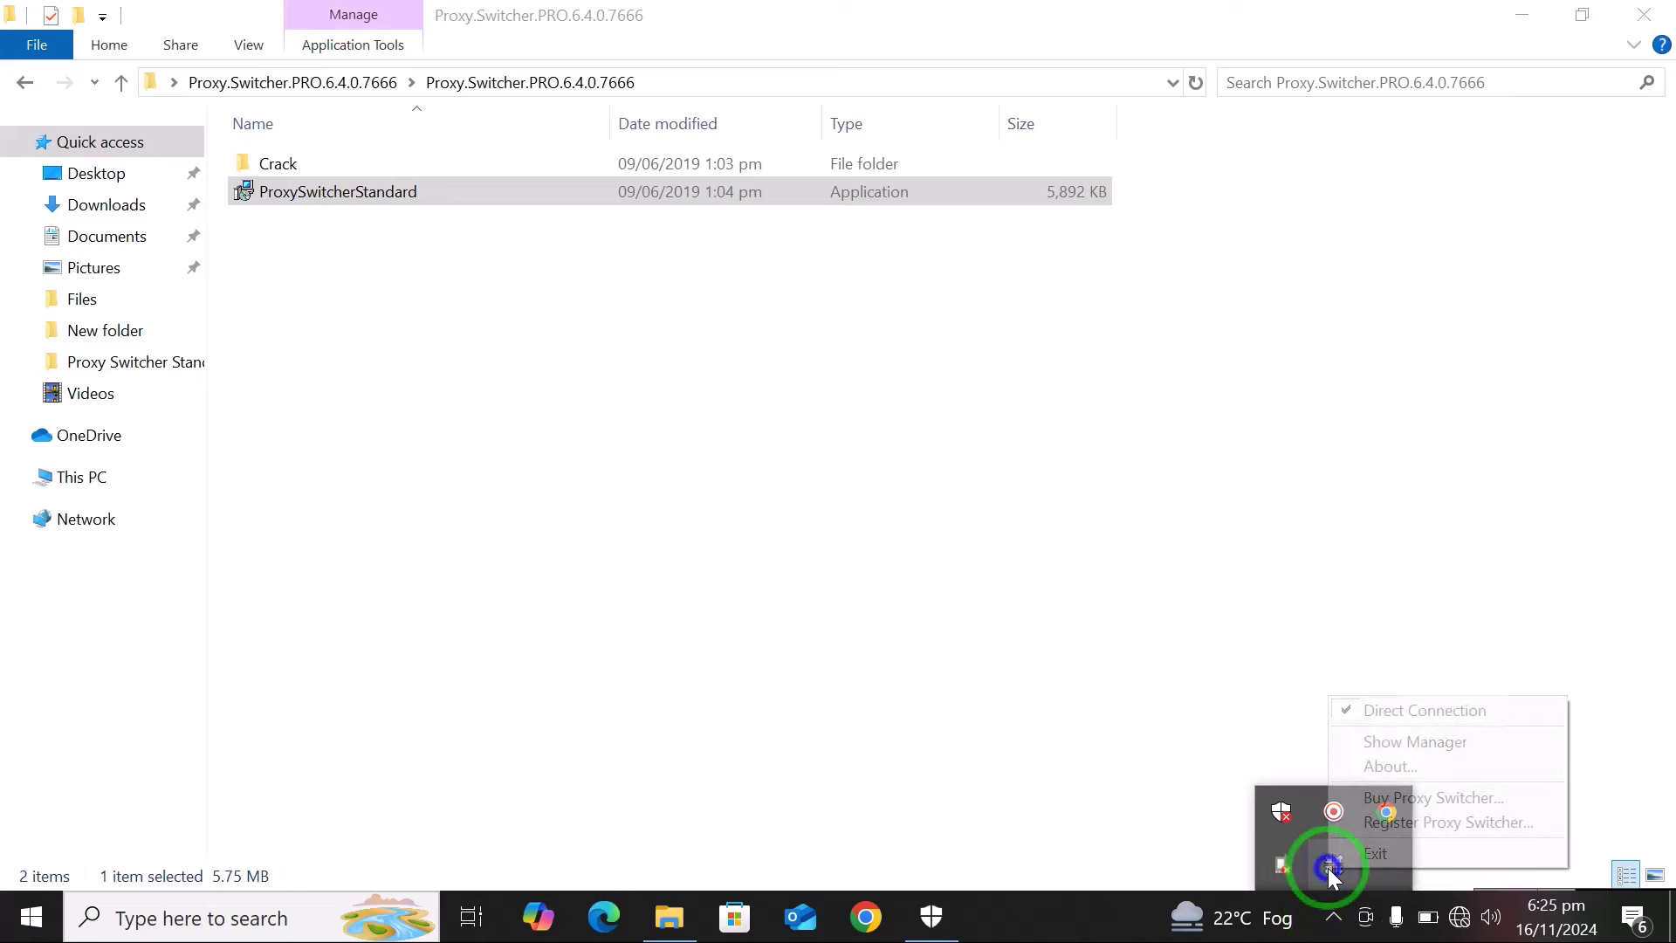
pyautogui.click(1375, 853)
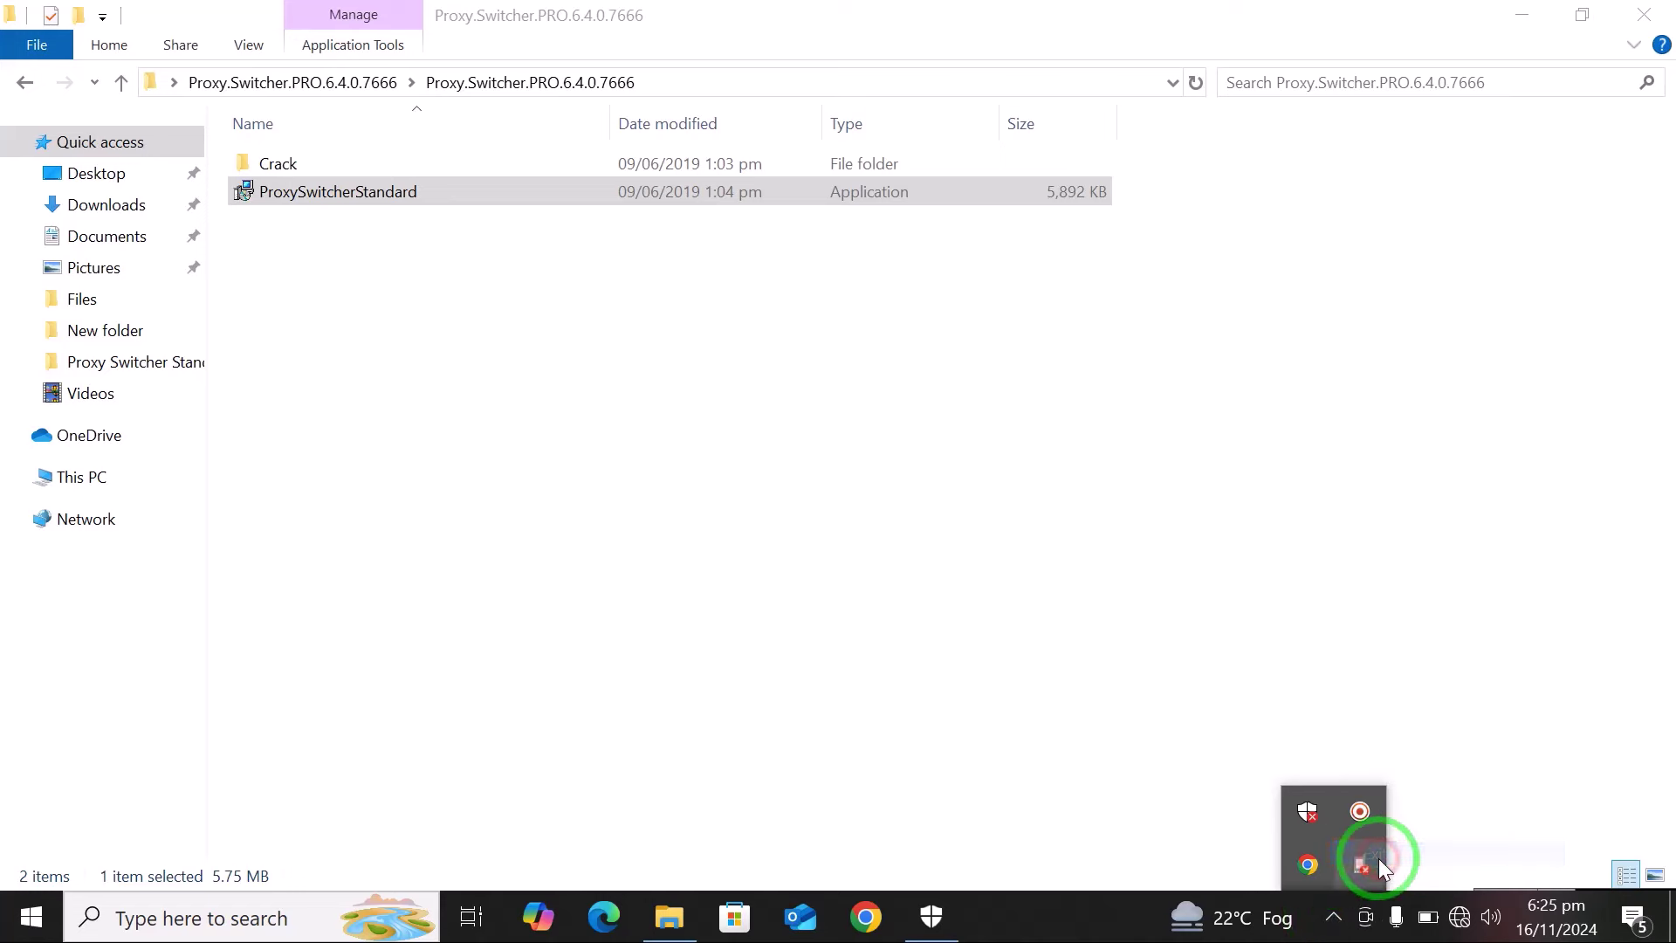
# Open the Crack folder, select the ProxySwitcher file, and minimize the window.
pyautogui.click(635, 489)
pyautogui.doubleClick(337, 164)
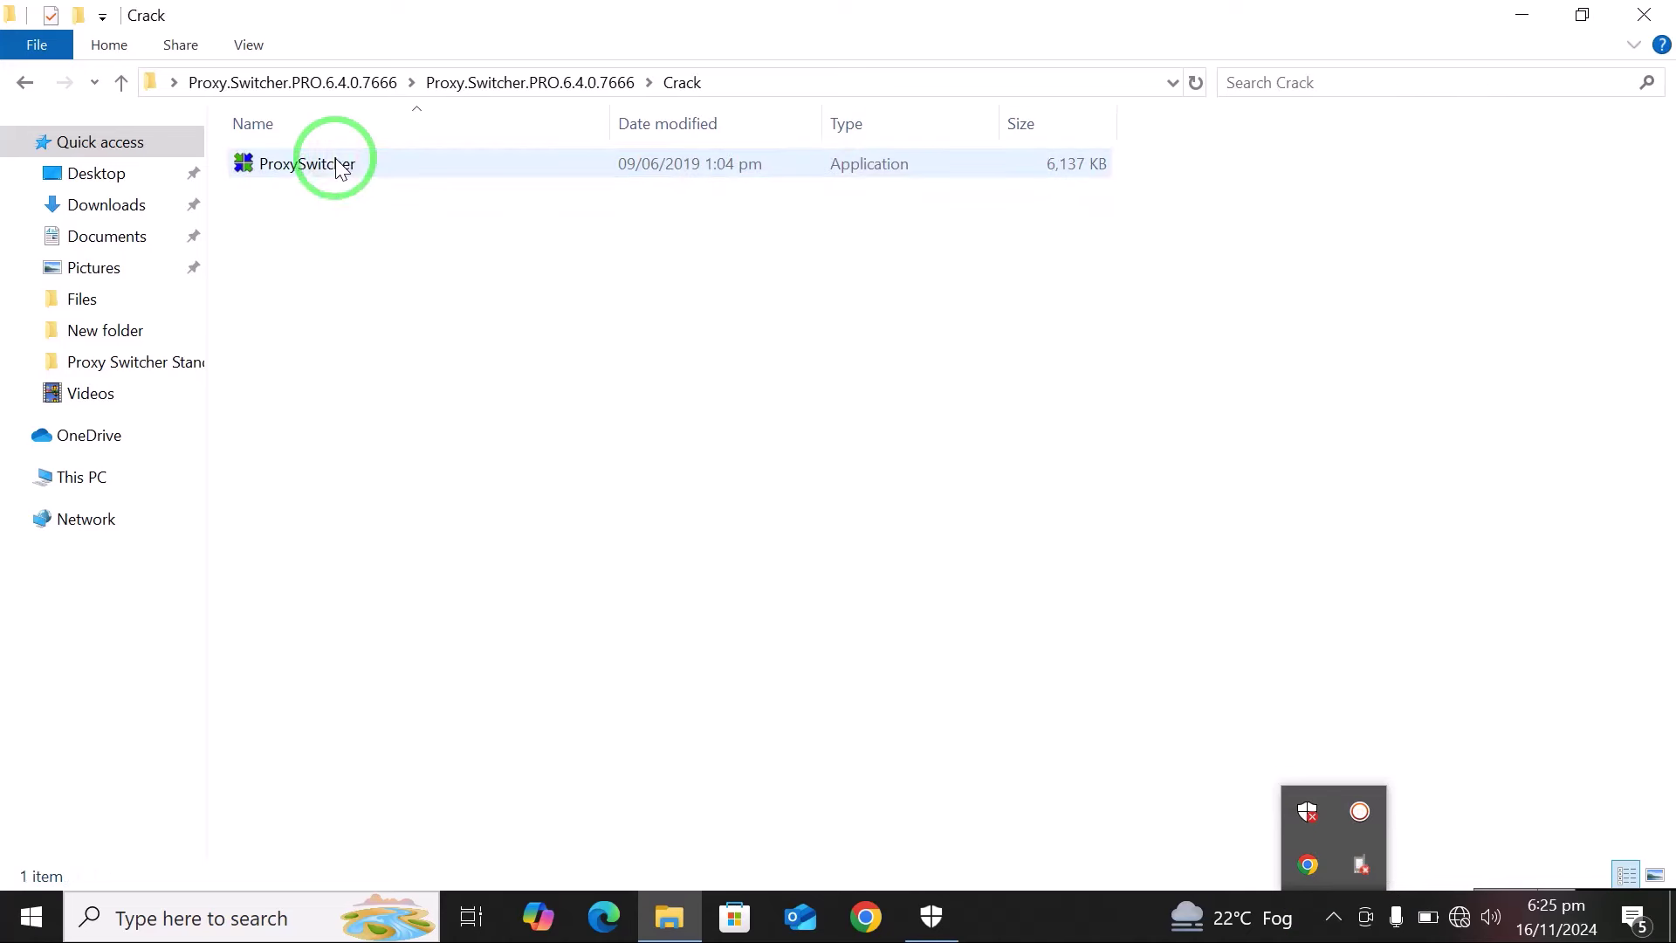
pyautogui.click(367, 170)
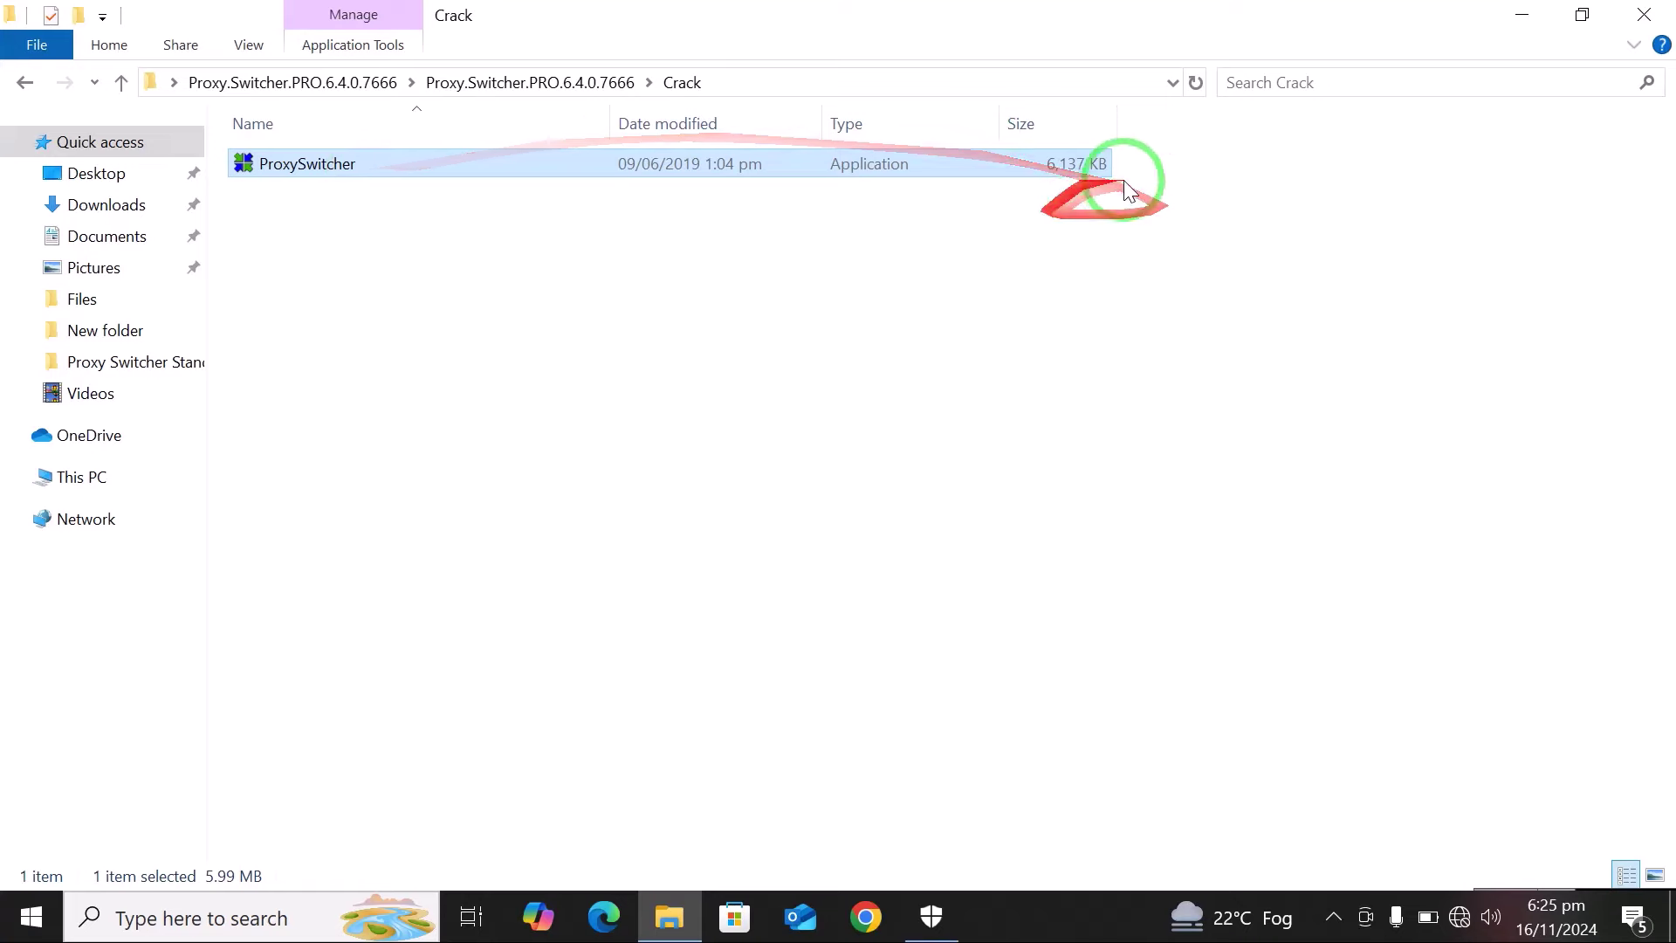
pyautogui.click(1519, 12)
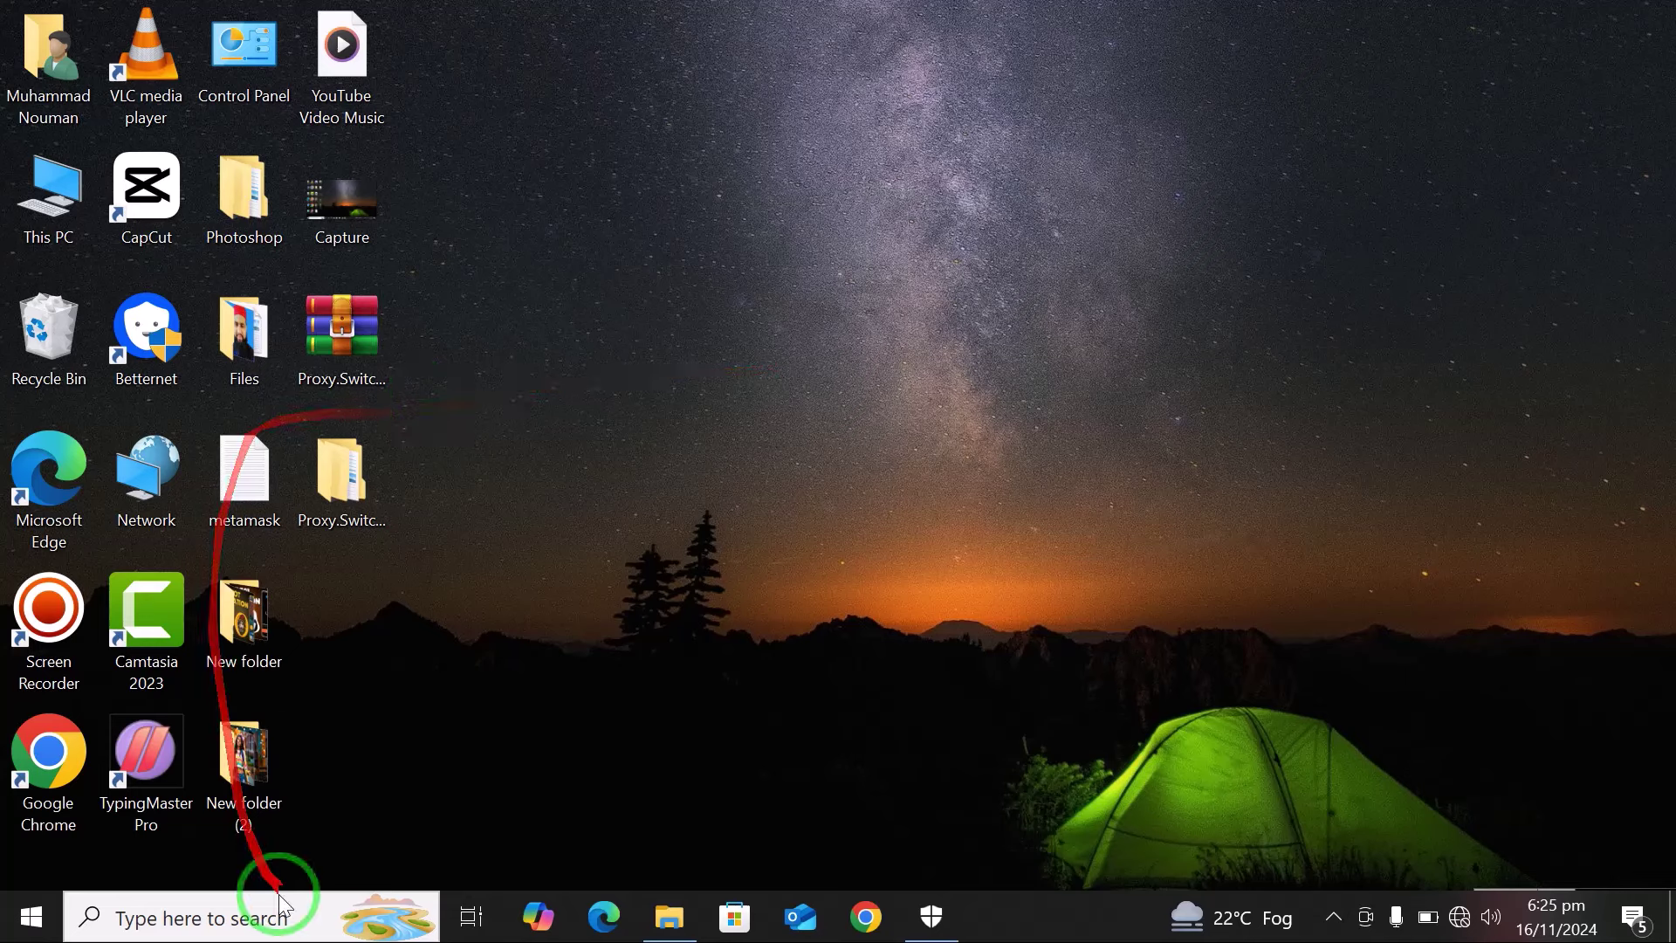
# Find ProxySwitcher Standard through a 'pro' search and open its file location.
pyautogui.click(261, 913)
pyautogui.write('proxy')
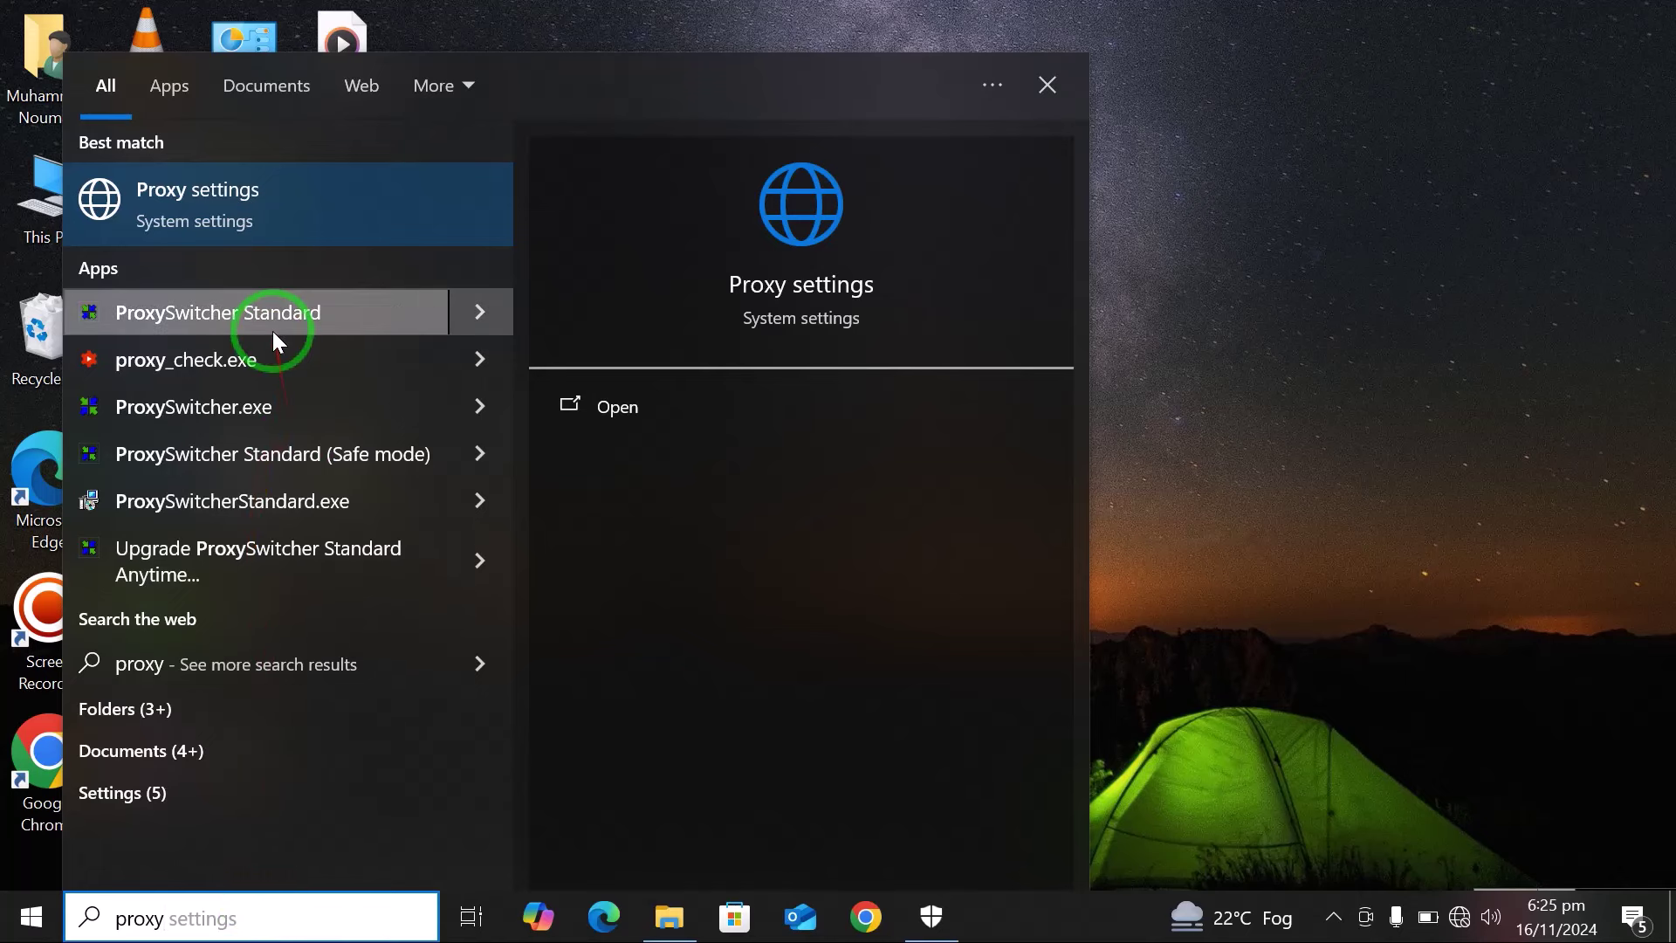
pyautogui.click(486, 312)
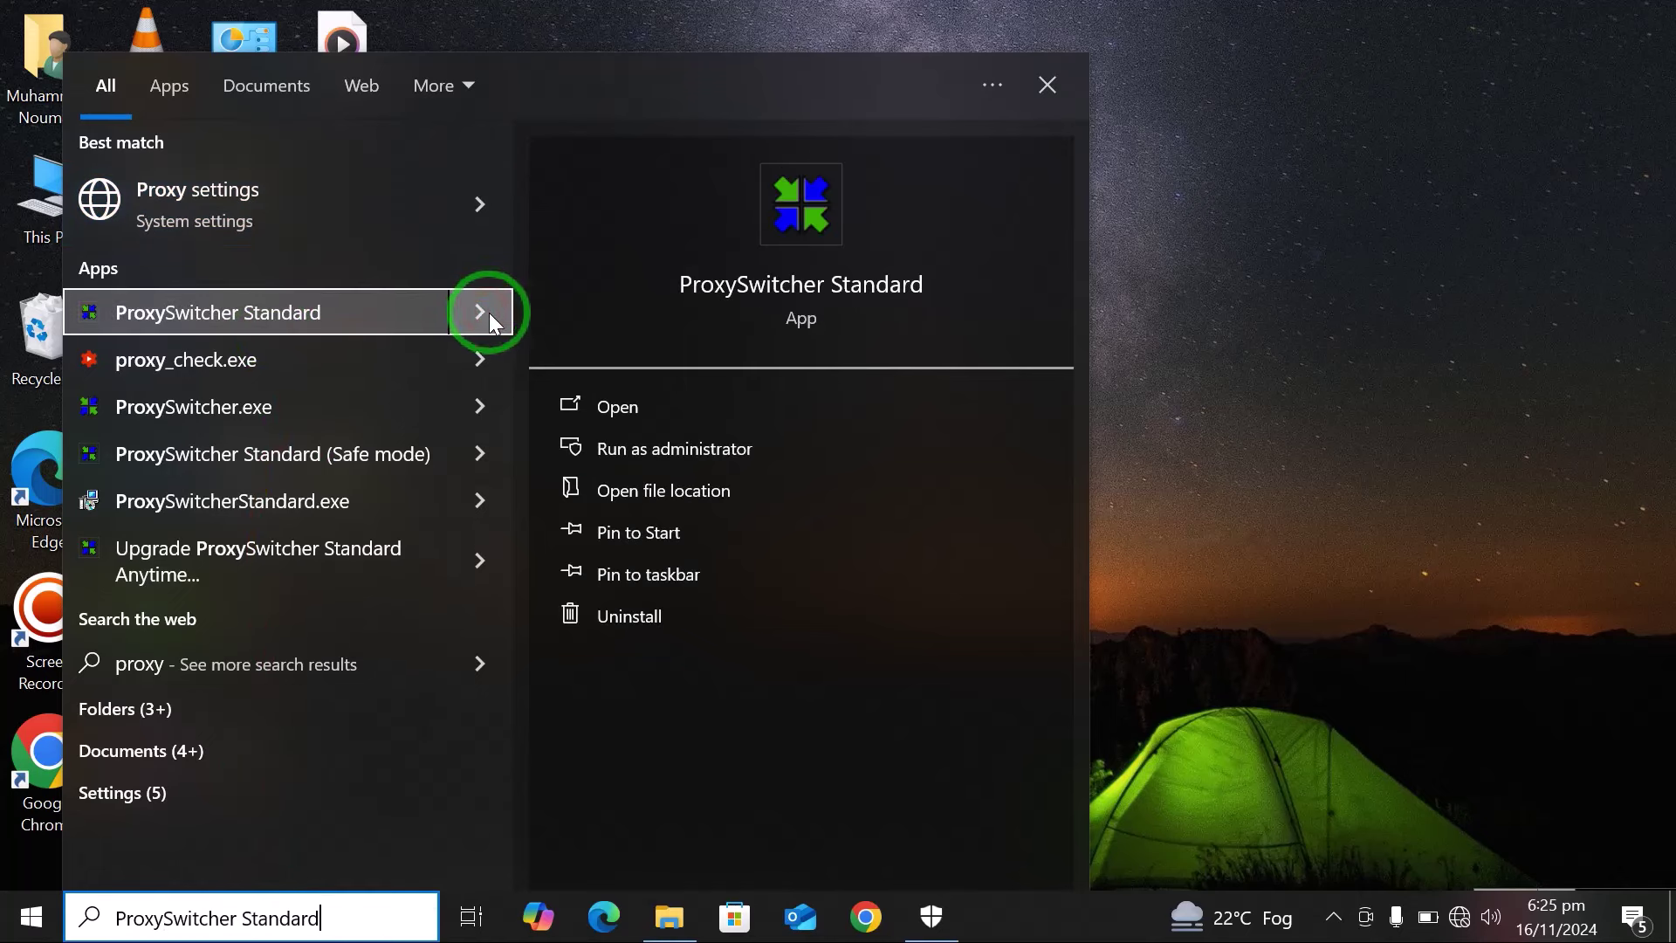
pyautogui.click(671, 491)
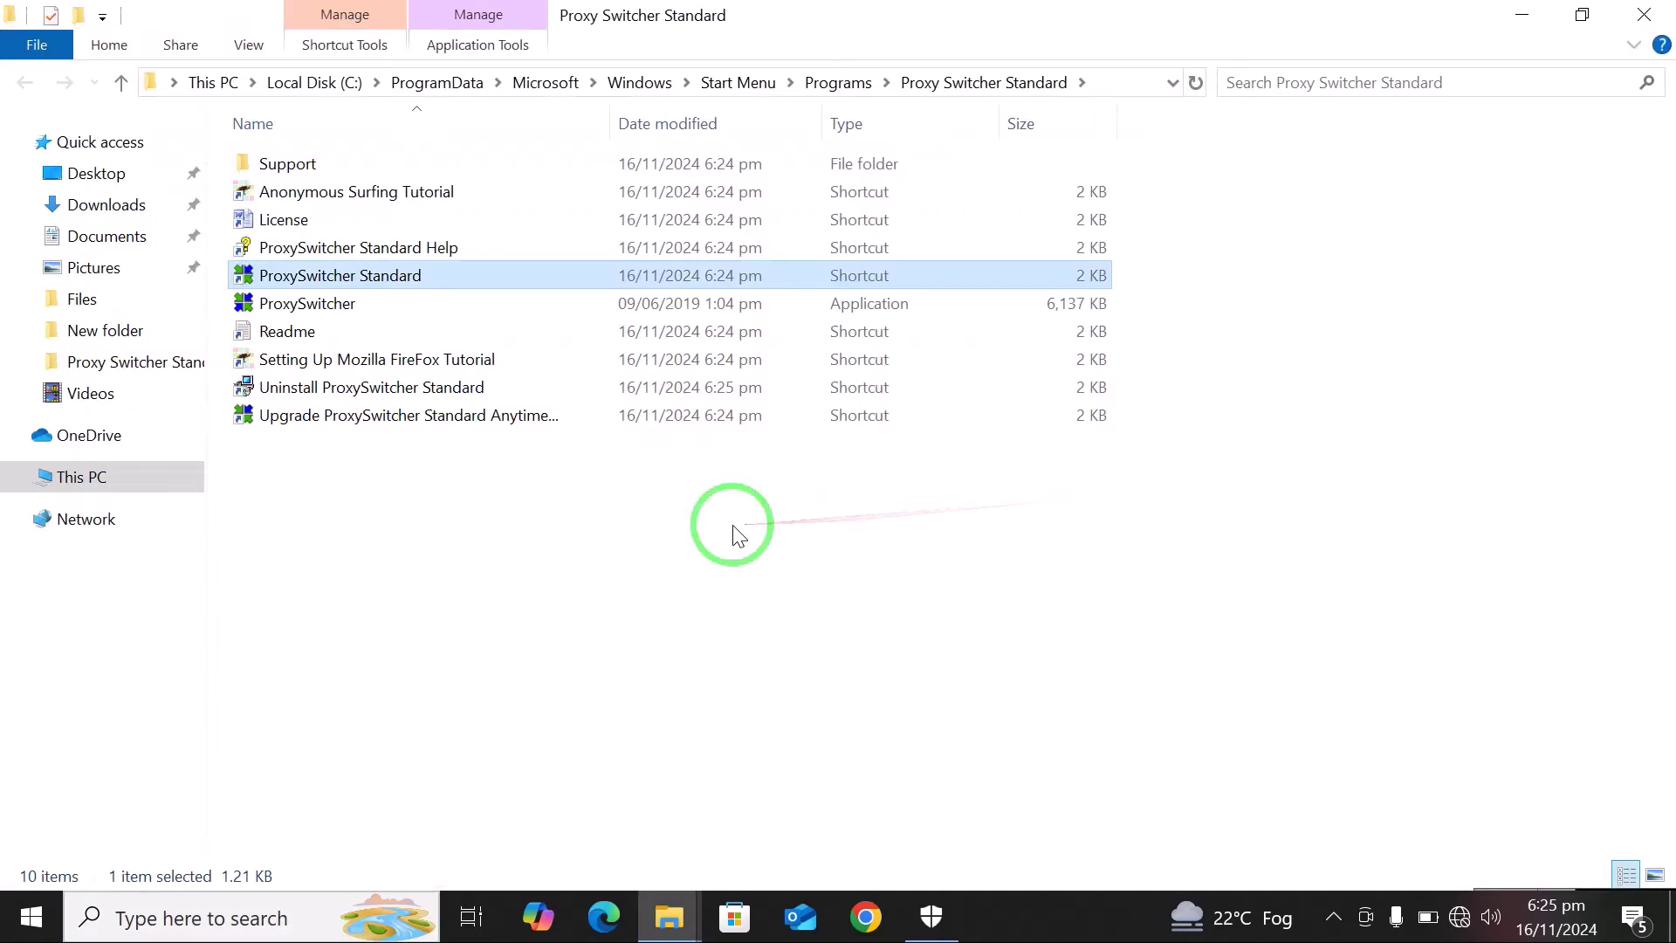
# Paste the copied ProxySwitcher.exe there, replacing the original with administrator permission.
pyautogui.rightClick(734, 527)
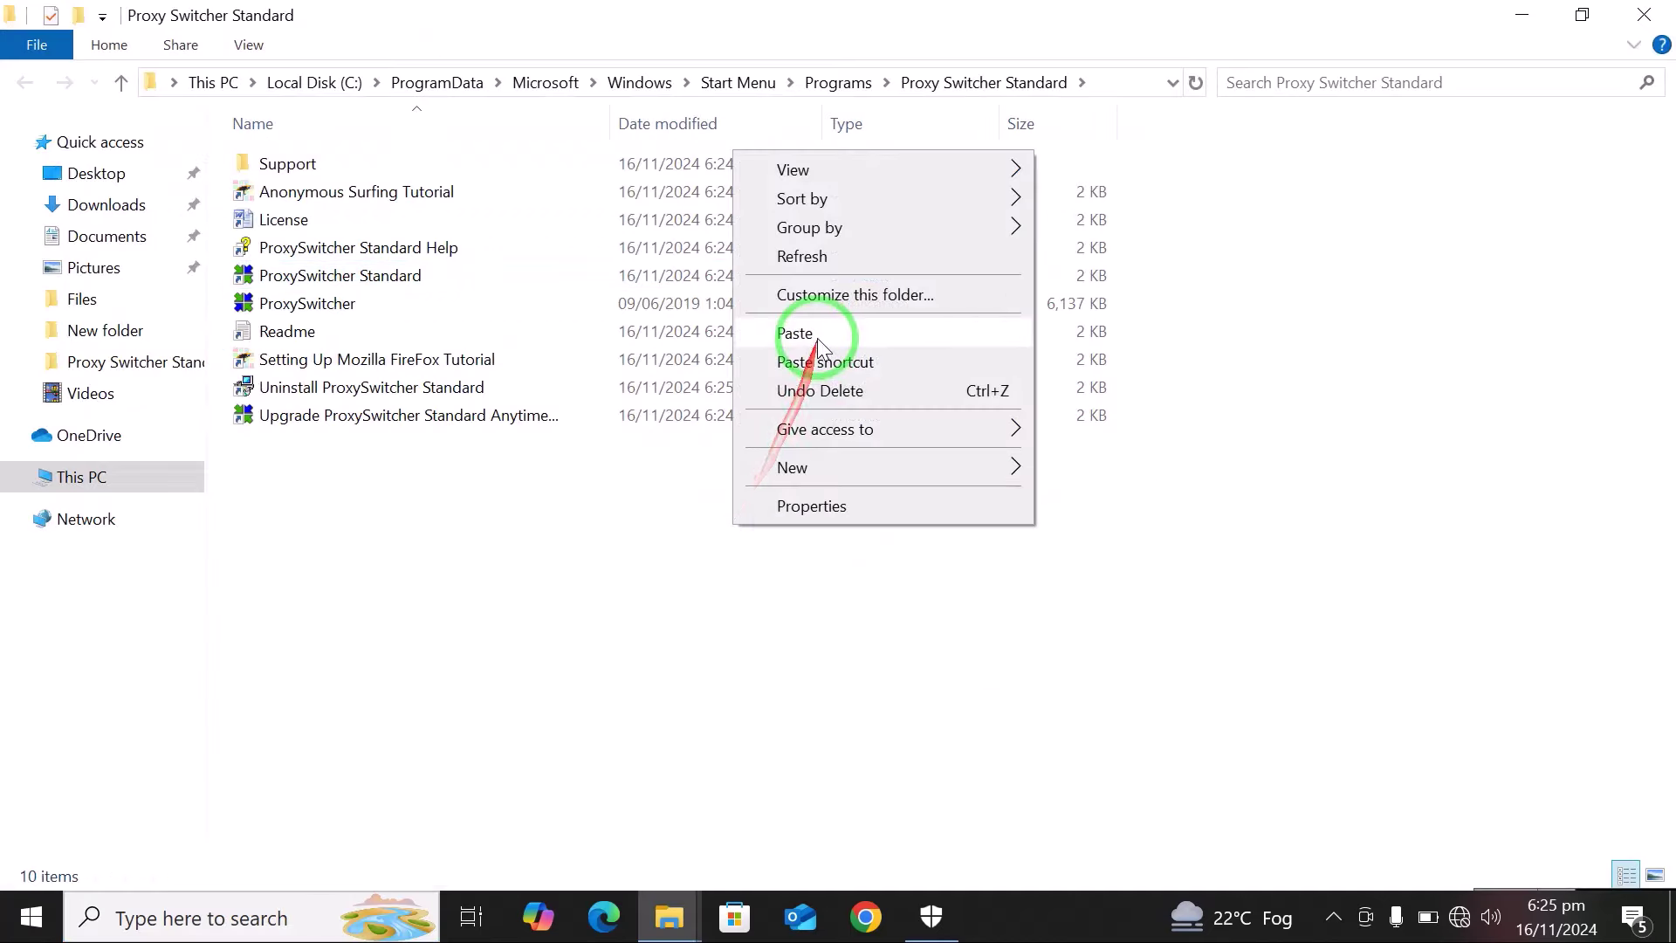
pyautogui.click(794, 333)
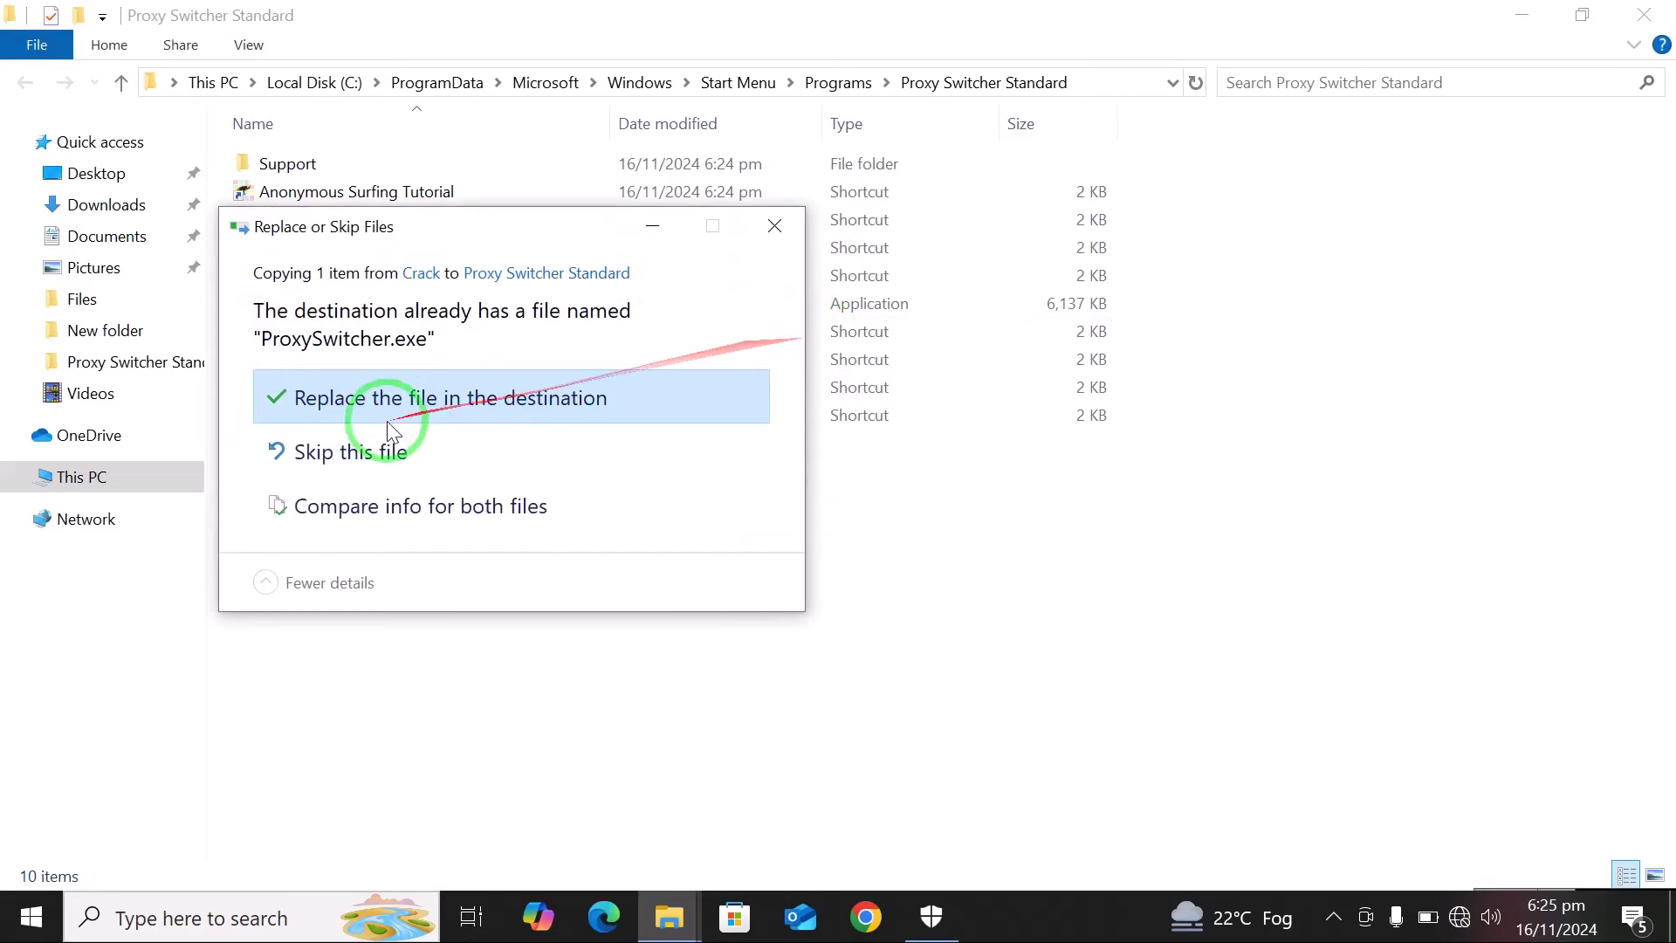
pyautogui.click(393, 399)
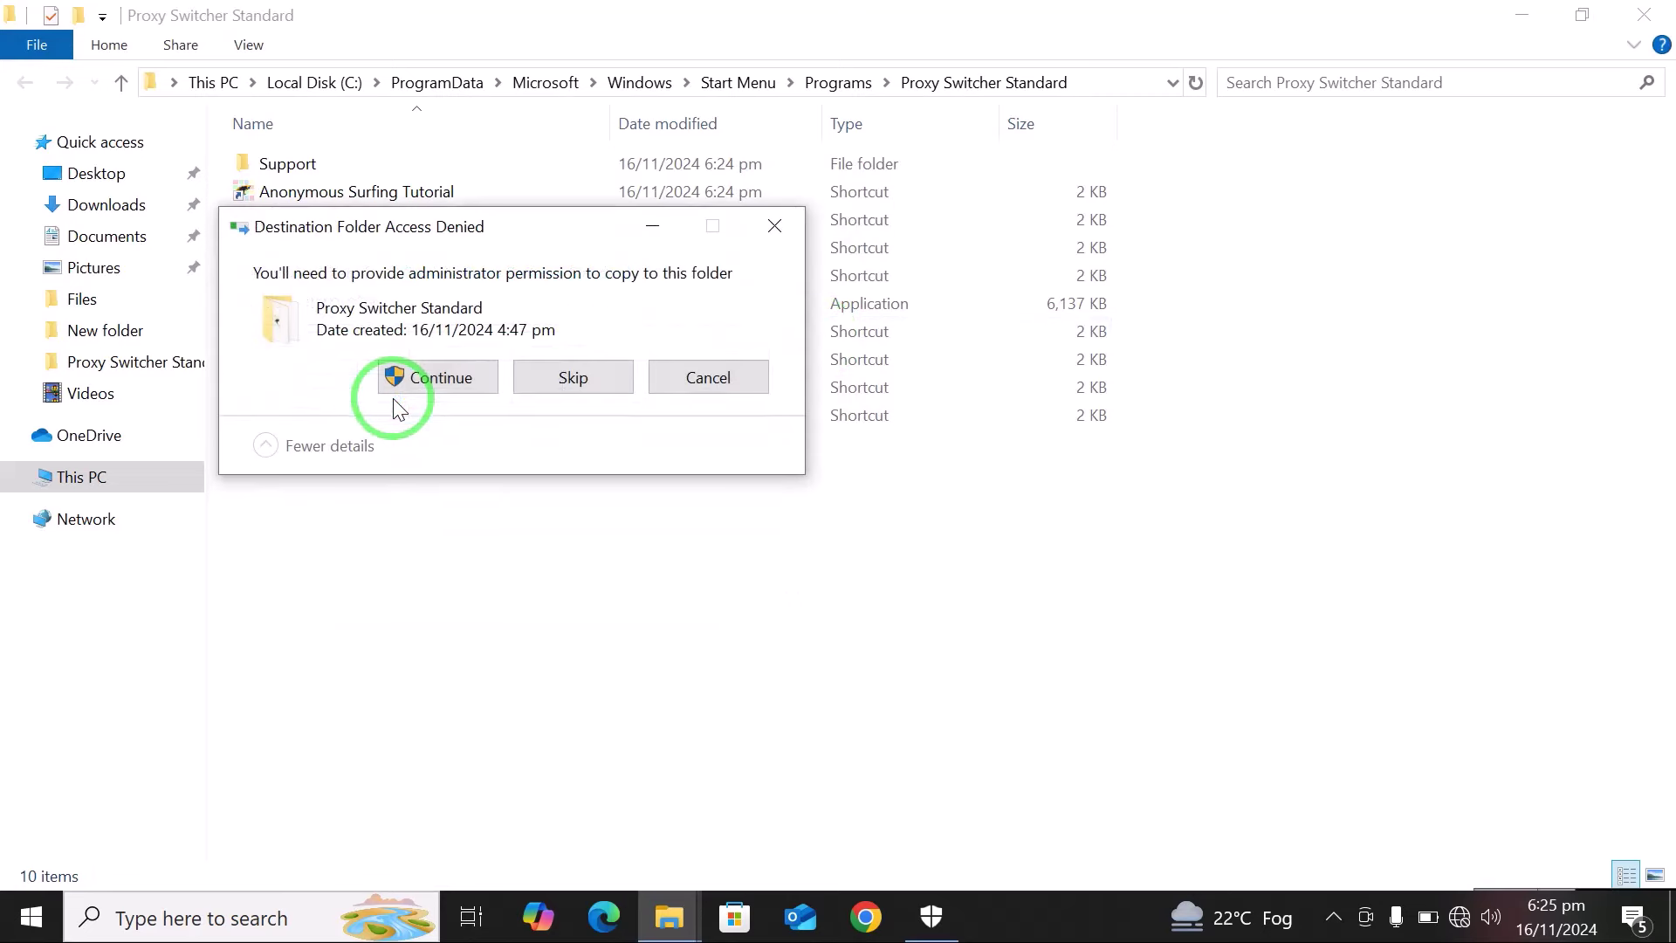
pyautogui.click(437, 384)
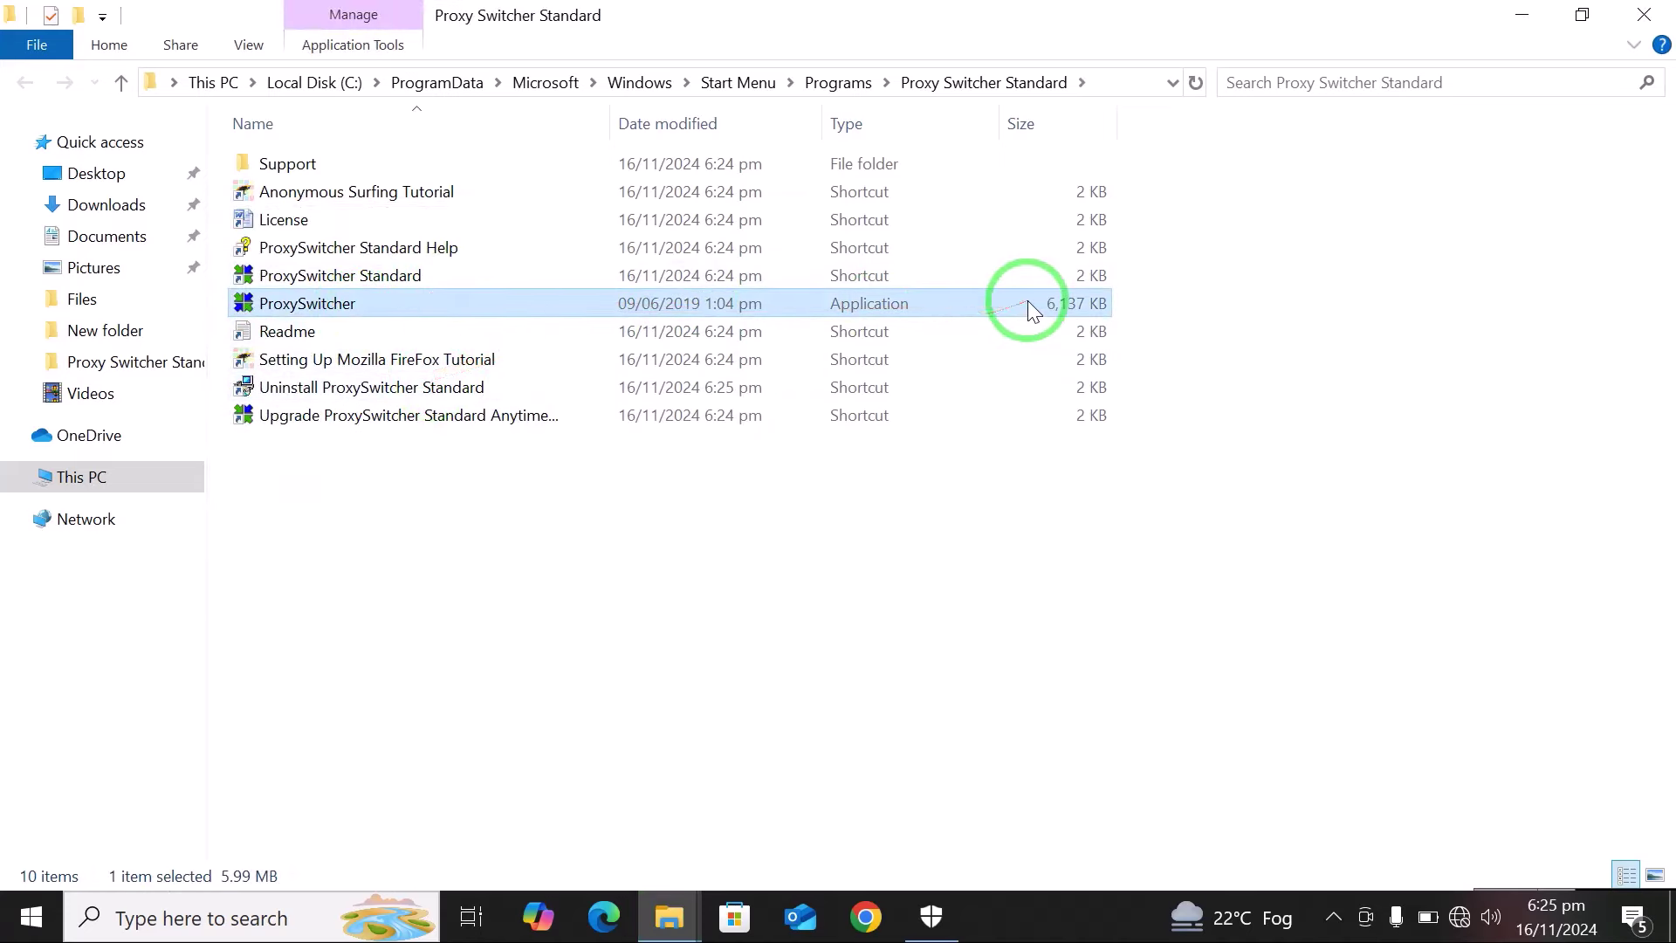
# Close File Explorer, refresh the desktop, and relaunch ProxySwitcher Standard from search.
pyautogui.click(1653, 10)
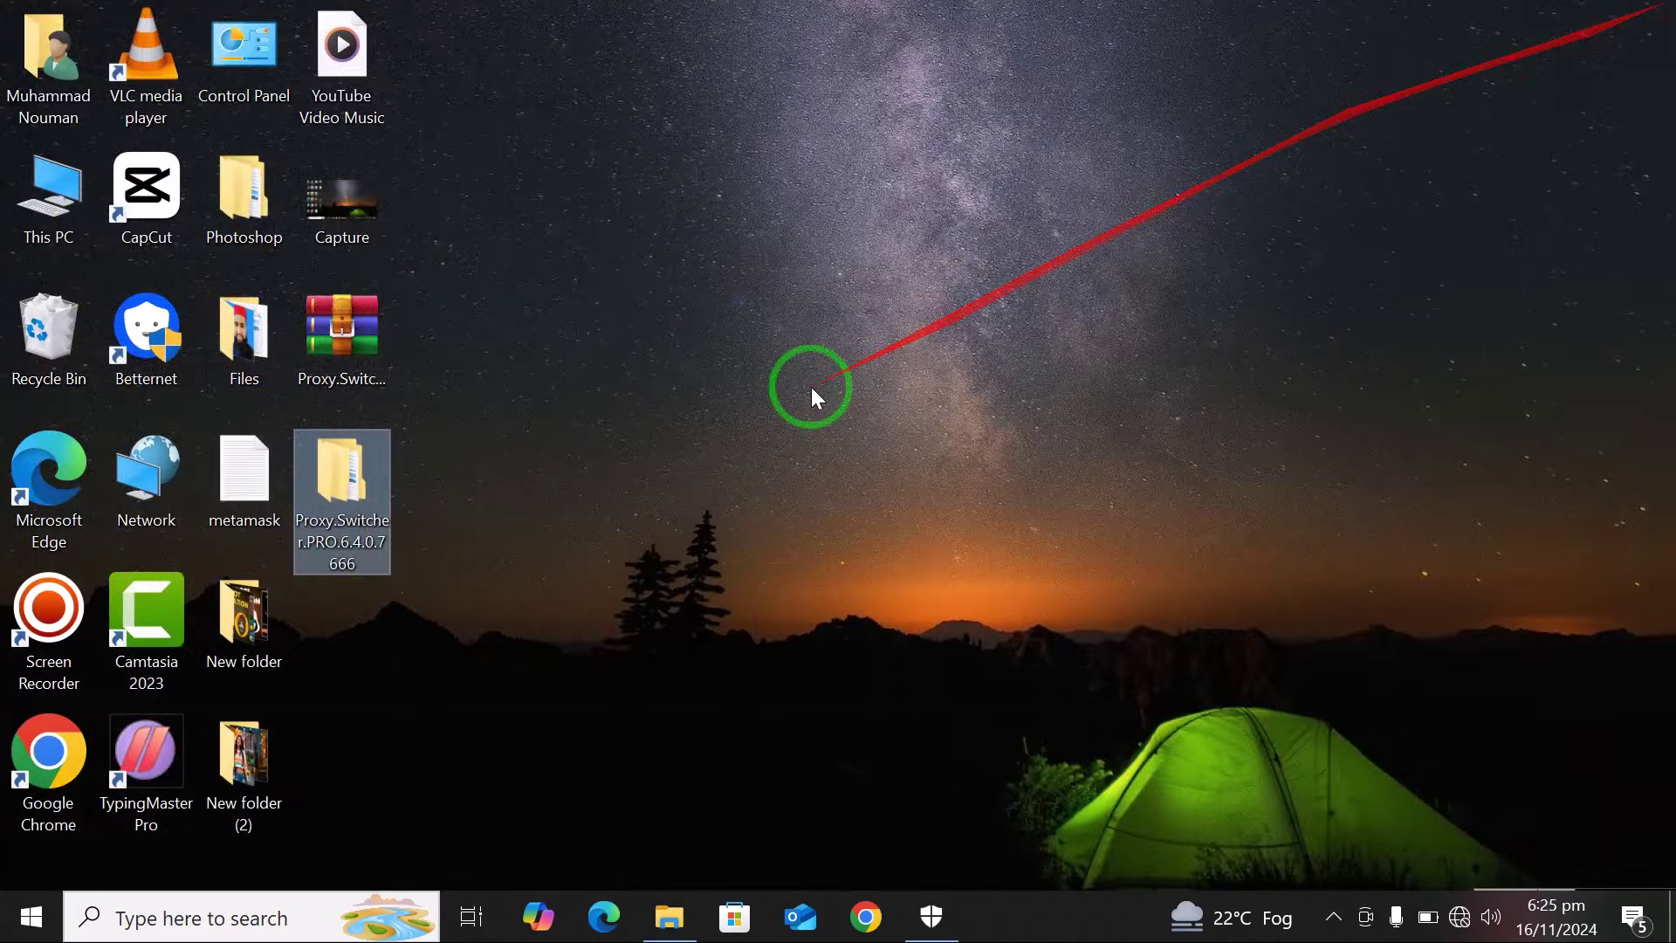
pyautogui.rightClick(810, 386)
pyautogui.click(876, 467)
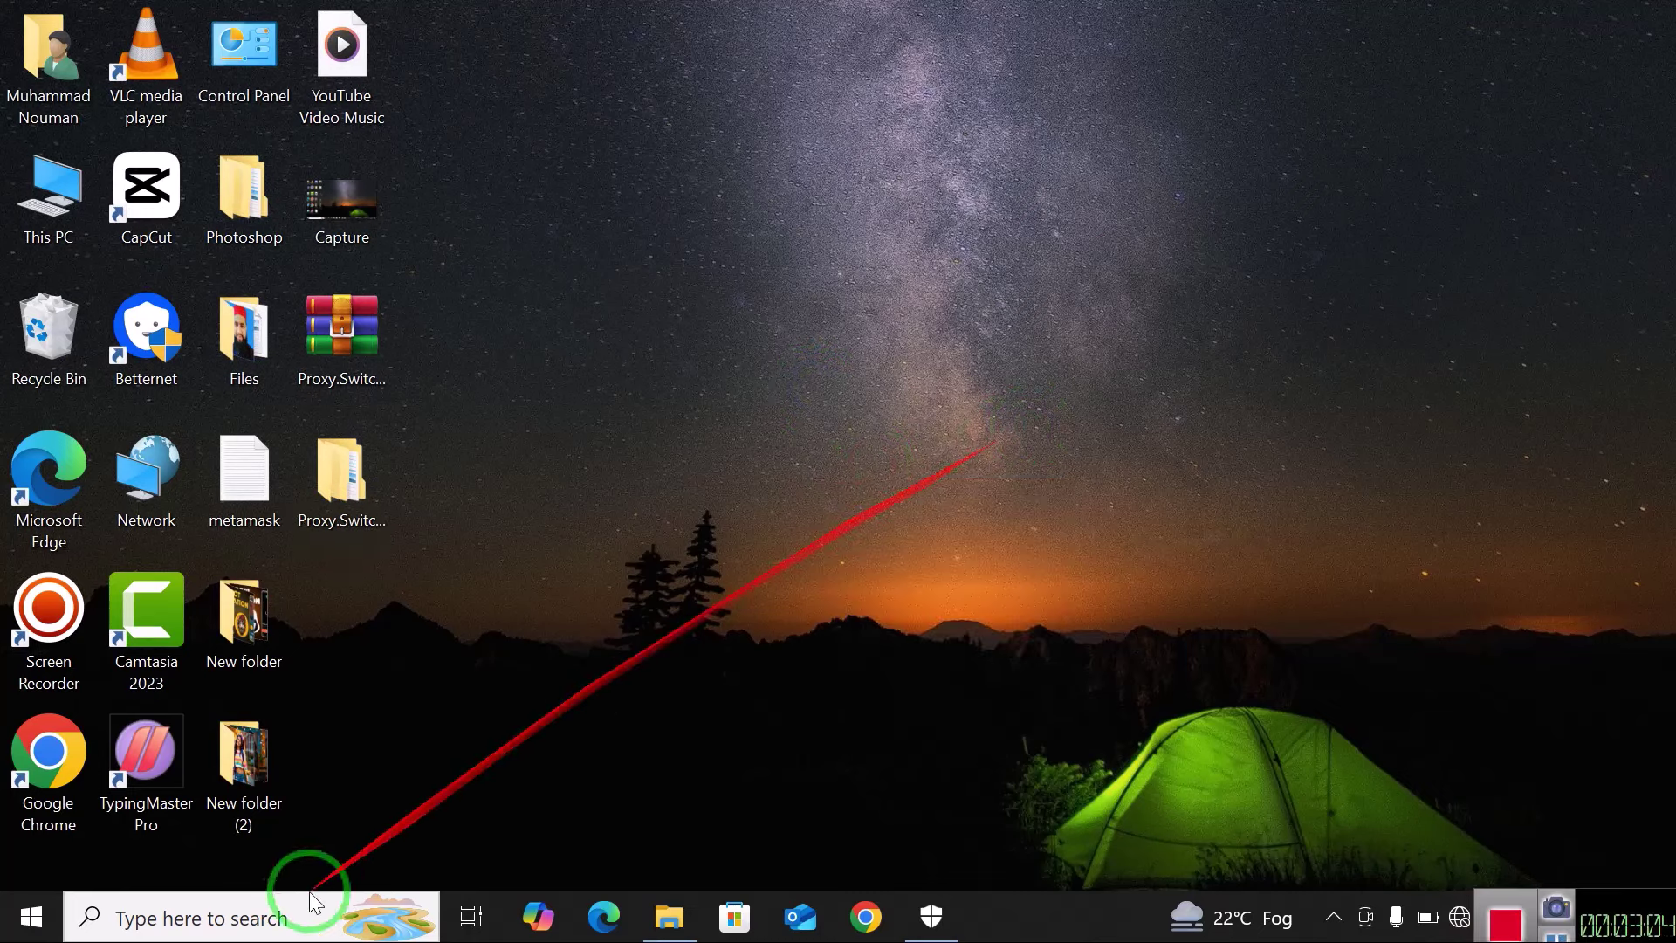
pyautogui.click(241, 918)
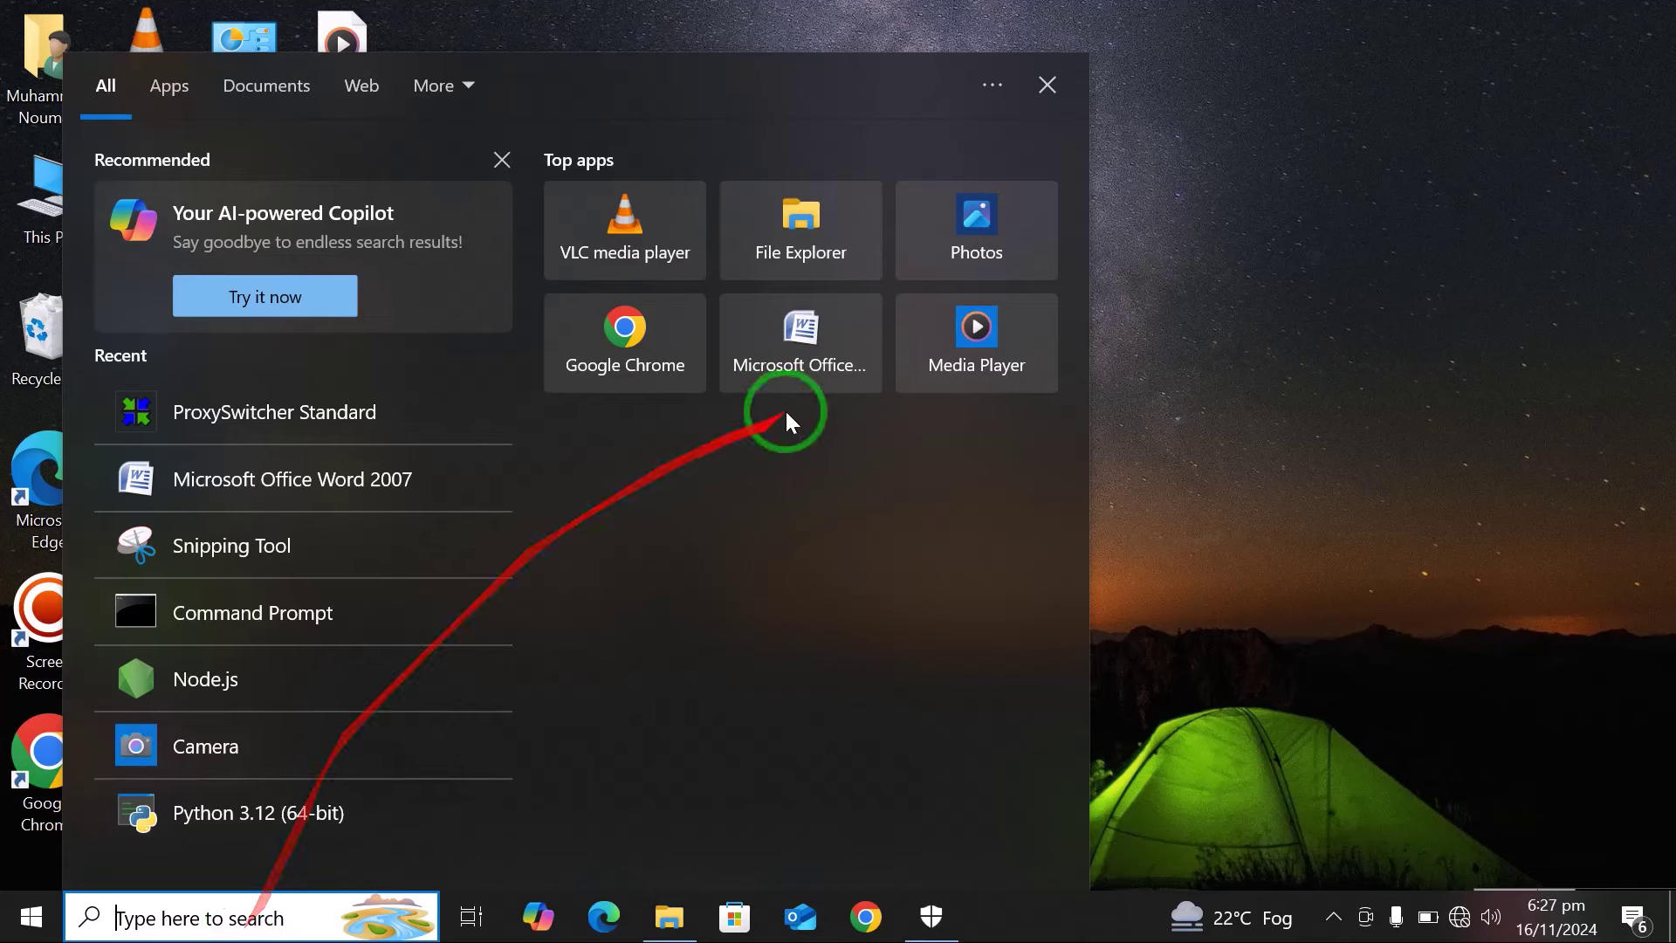
pyautogui.click(250, 415)
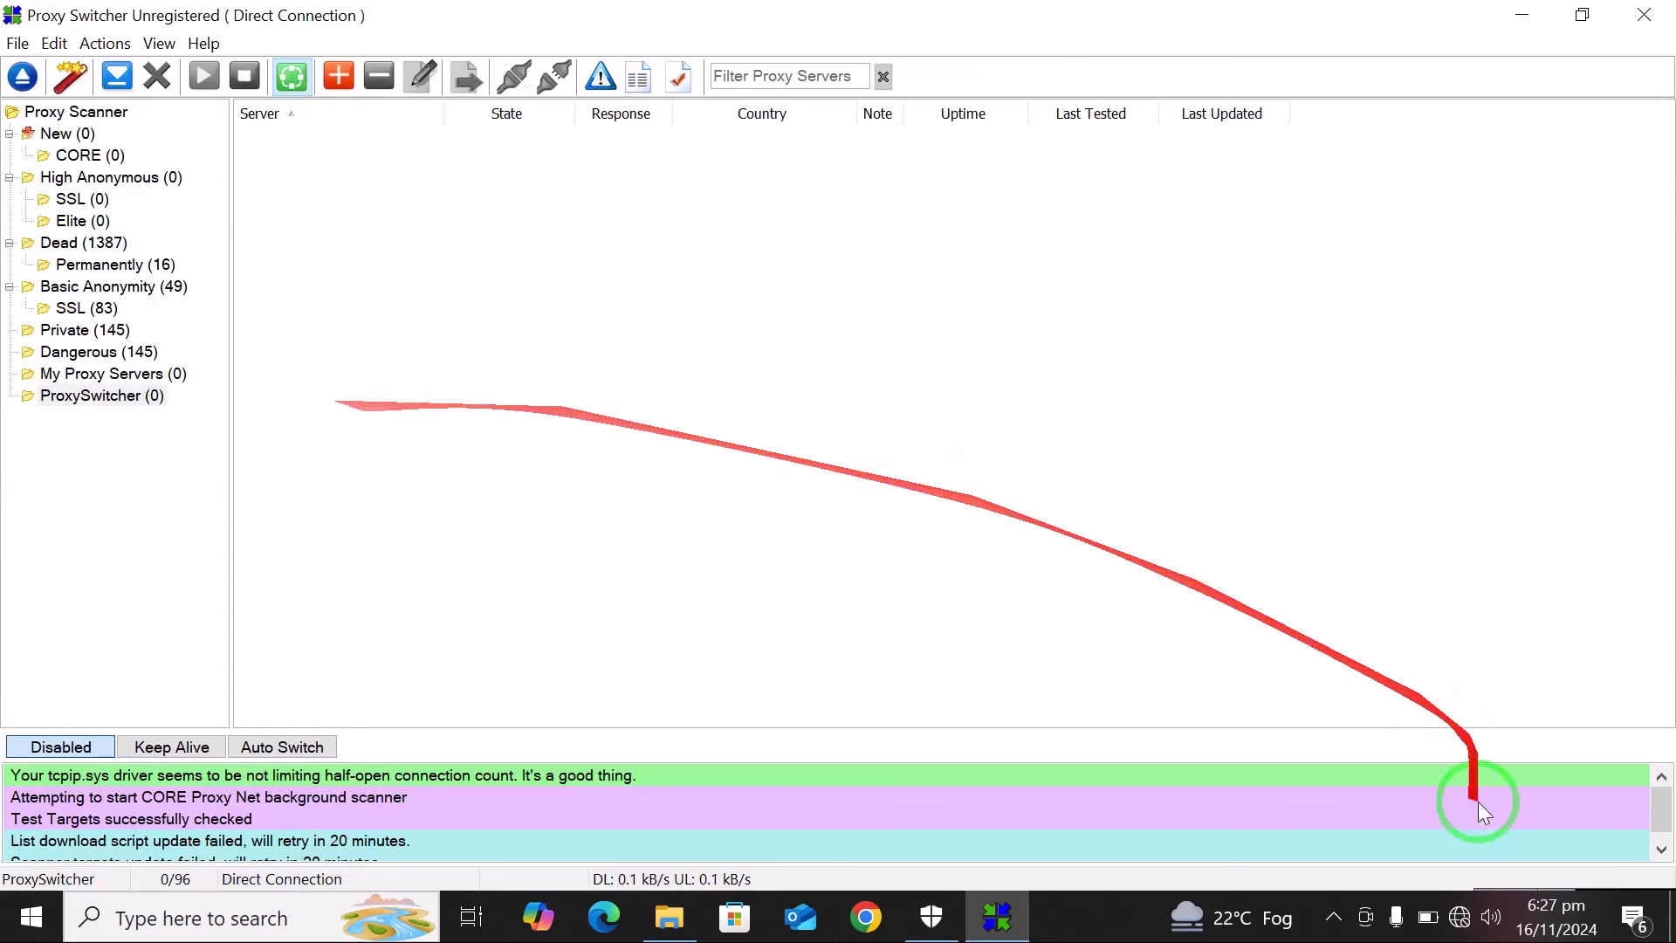
# Connect the computer to the SkyNet Wi-Fi network.
pyautogui.click(1463, 919)
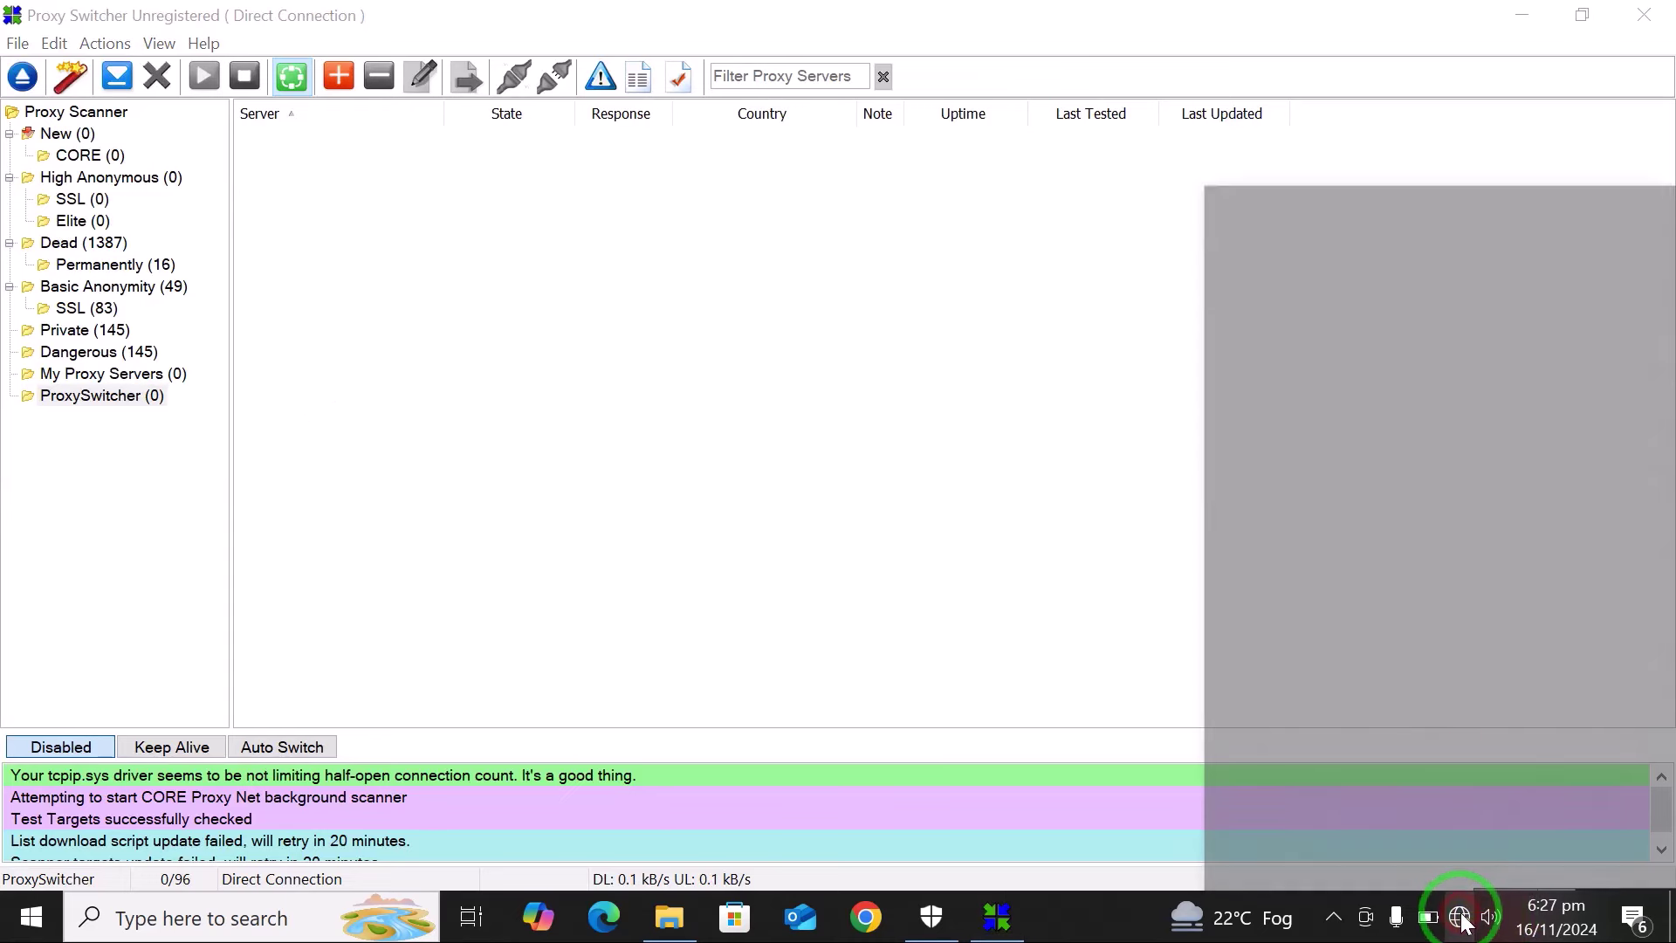
pyautogui.click(1342, 199)
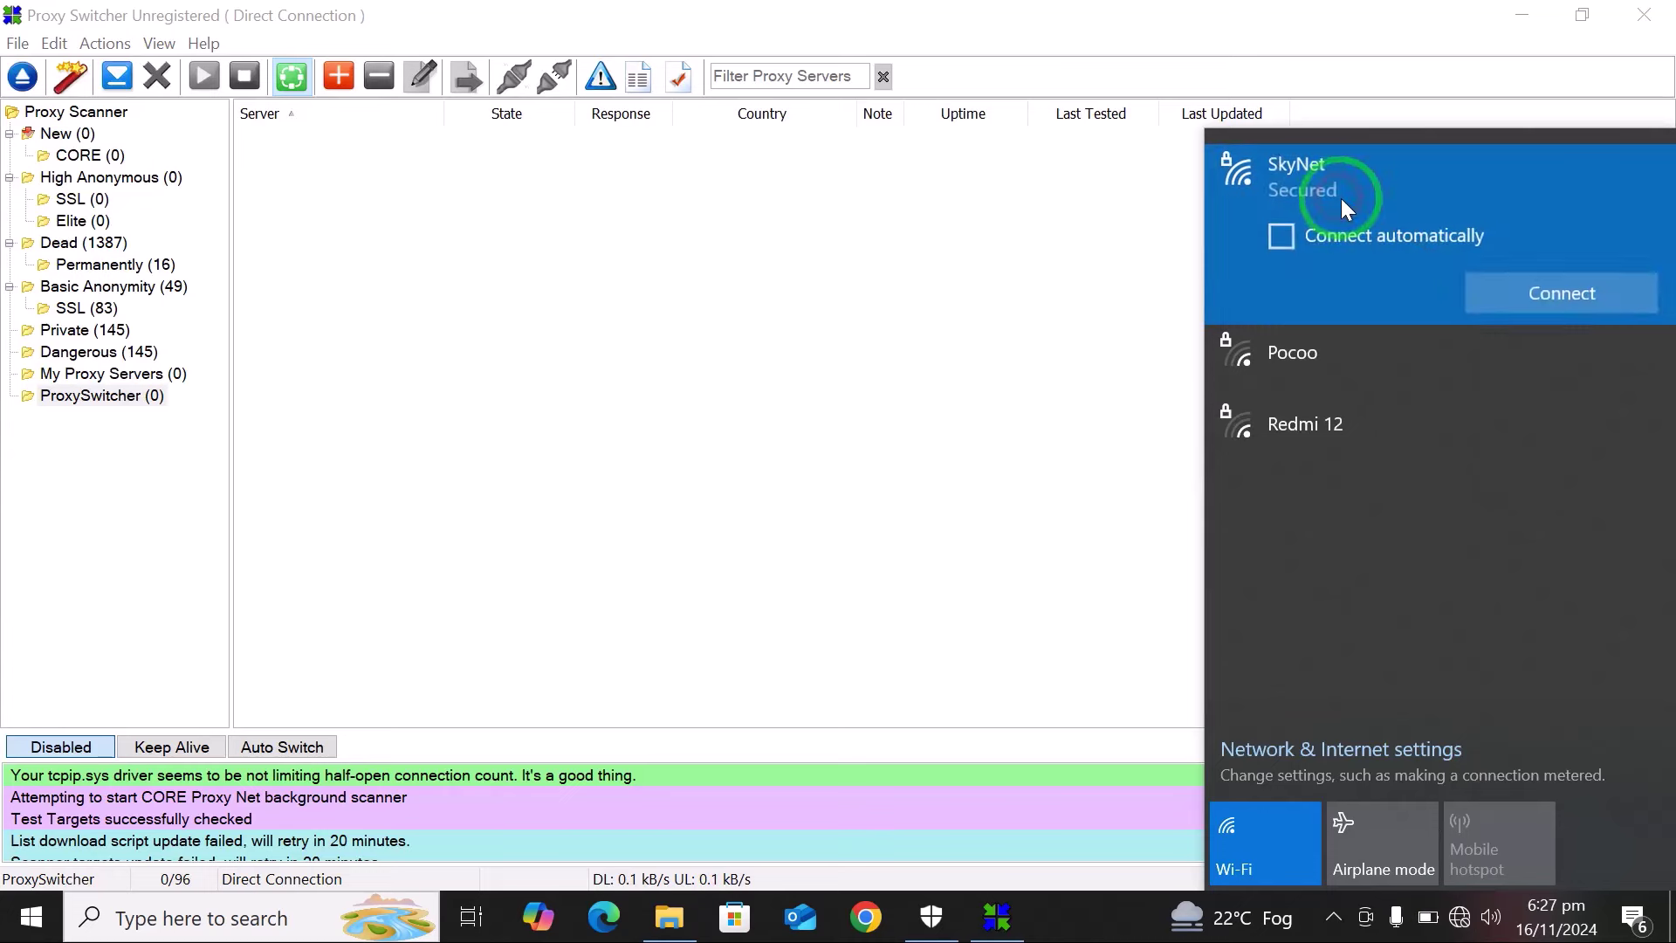
pyautogui.click(1510, 293)
pyautogui.click(1041, 260)
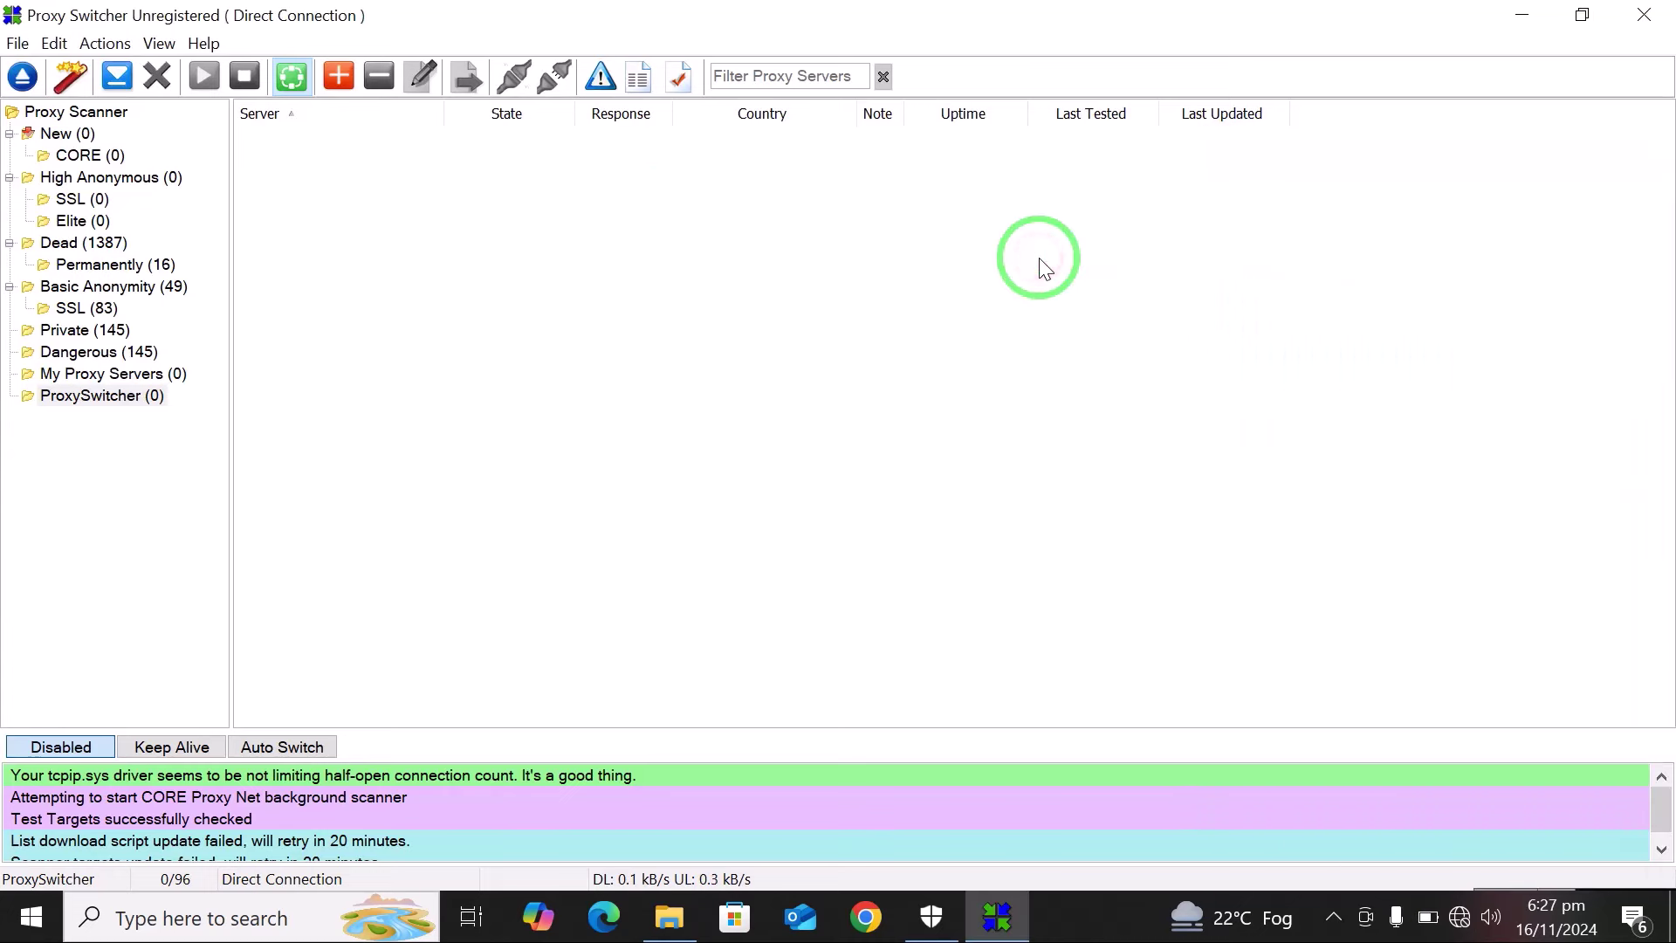
# Download fresh proxy lists and view the 500 untested proxies in the New folder.
pyautogui.click(119, 84)
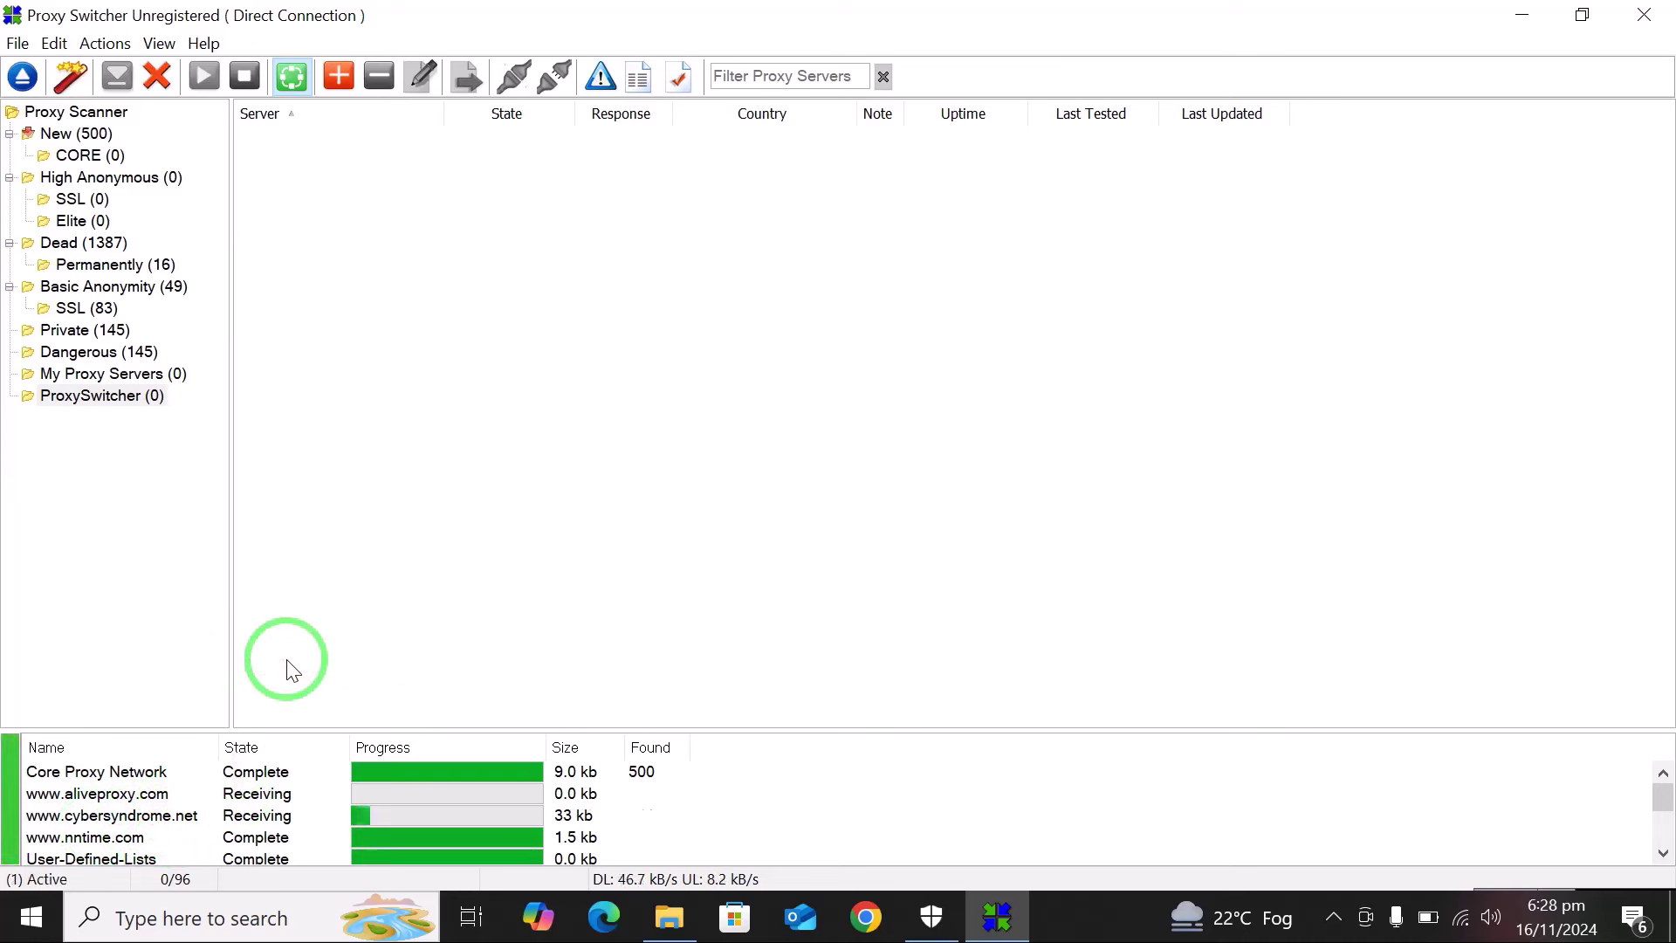
pyautogui.click(63, 135)
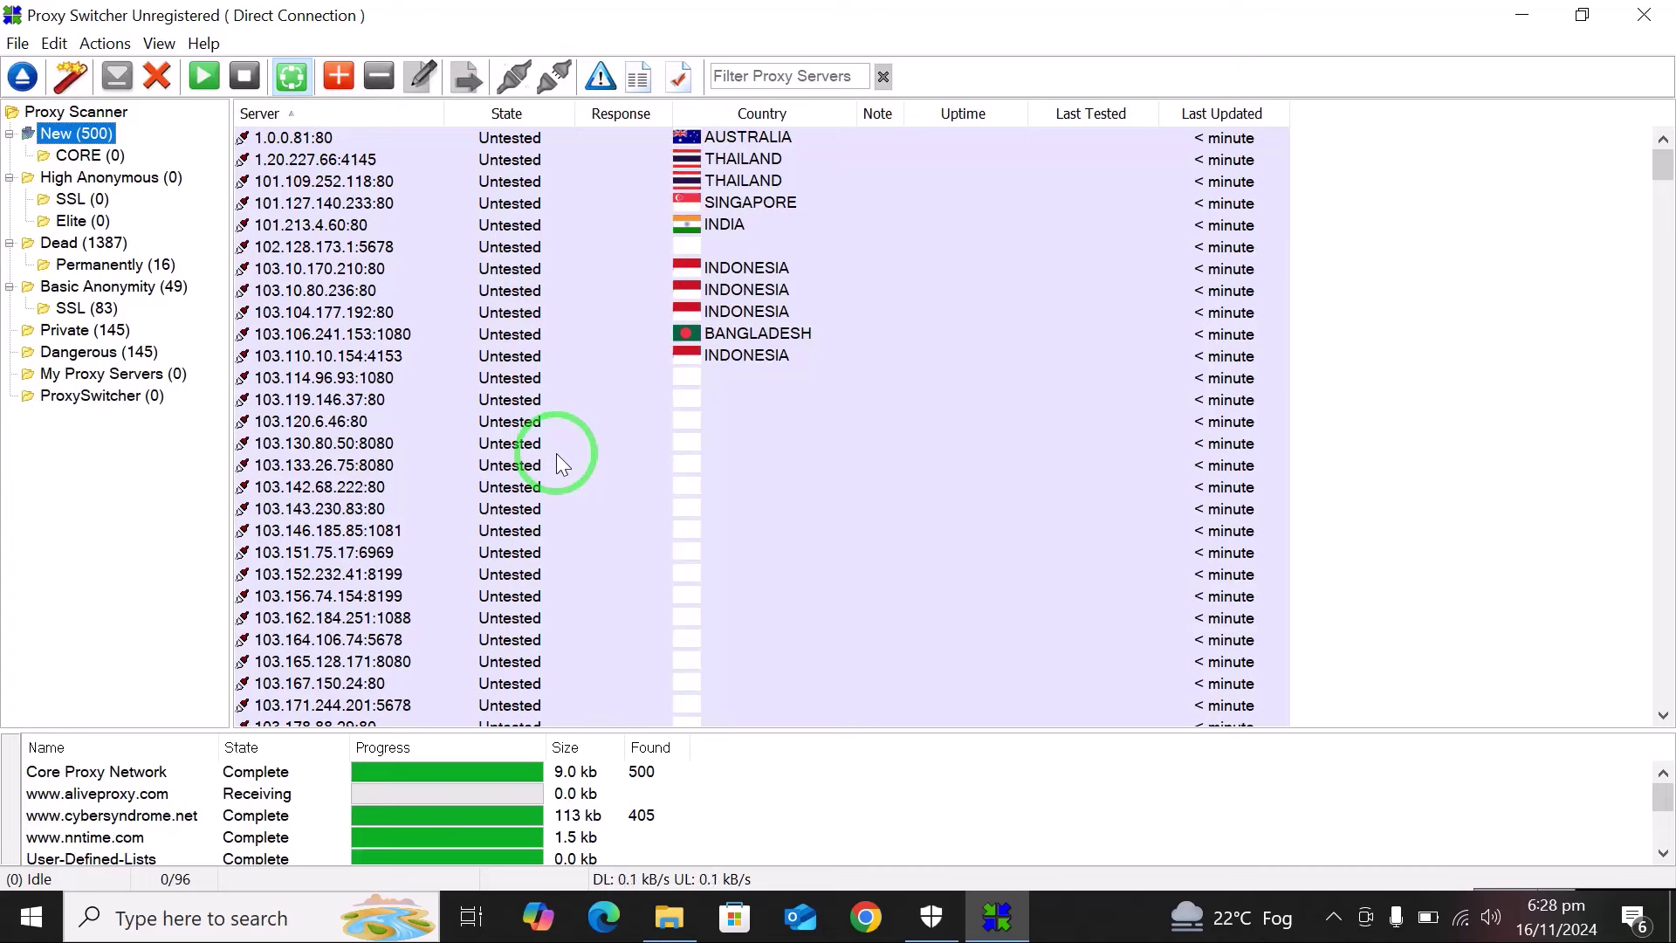
# Switch the bottom panel to the log and start scanning the downloaded proxies.
pyautogui.click(722, 608)
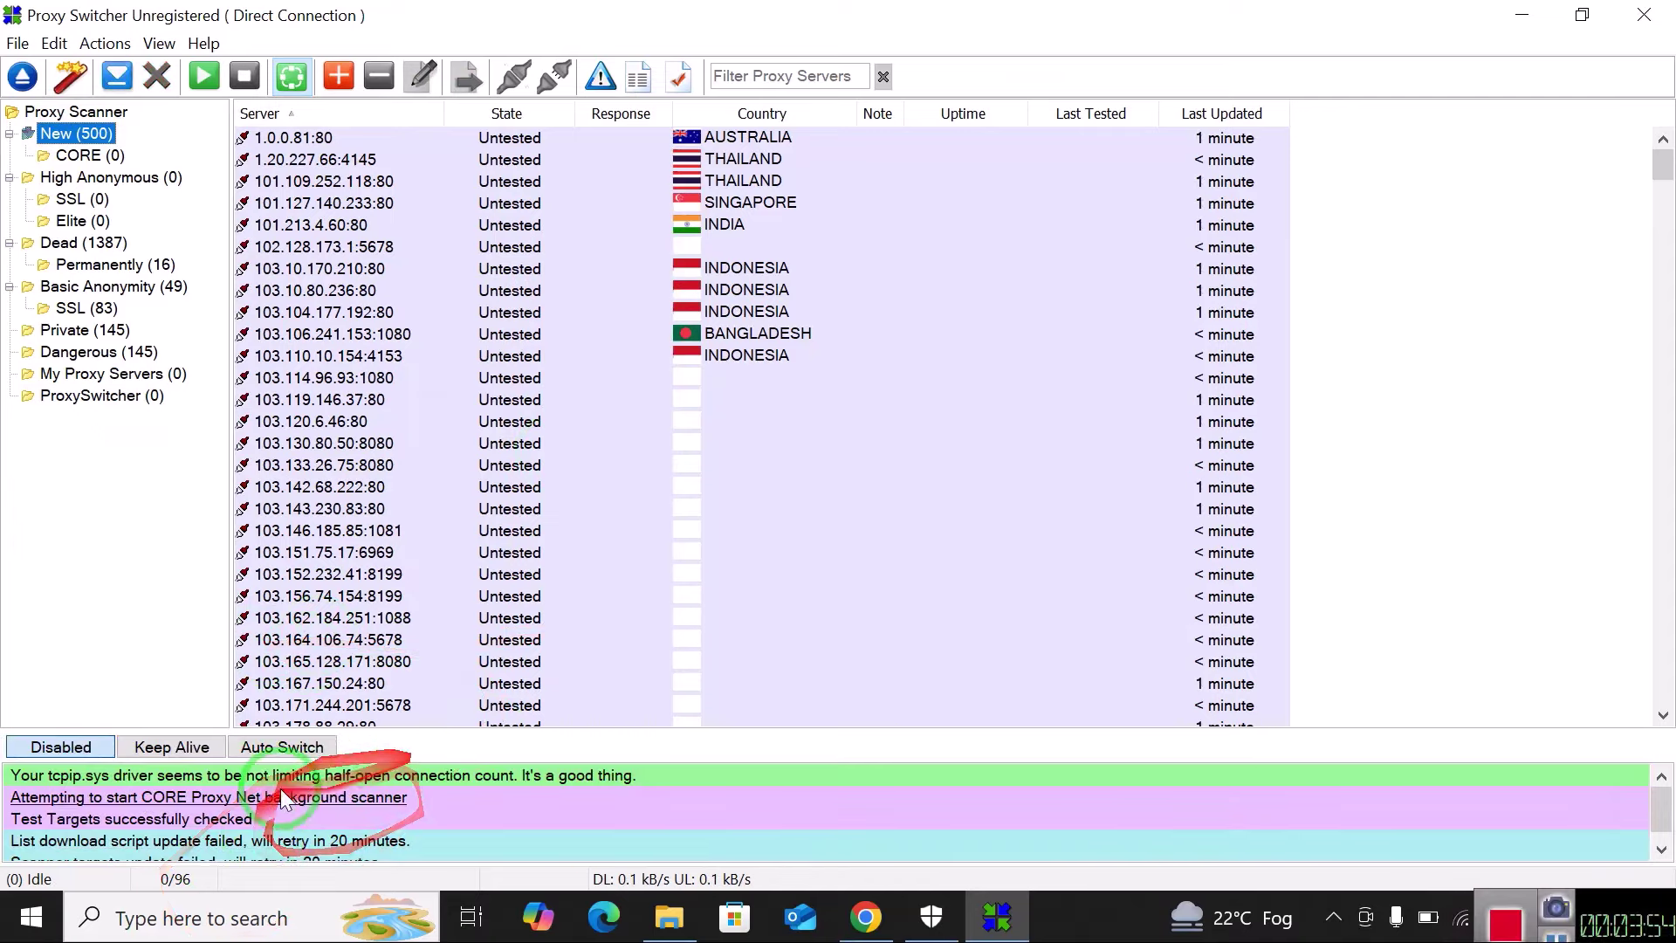
pyautogui.click(202, 77)
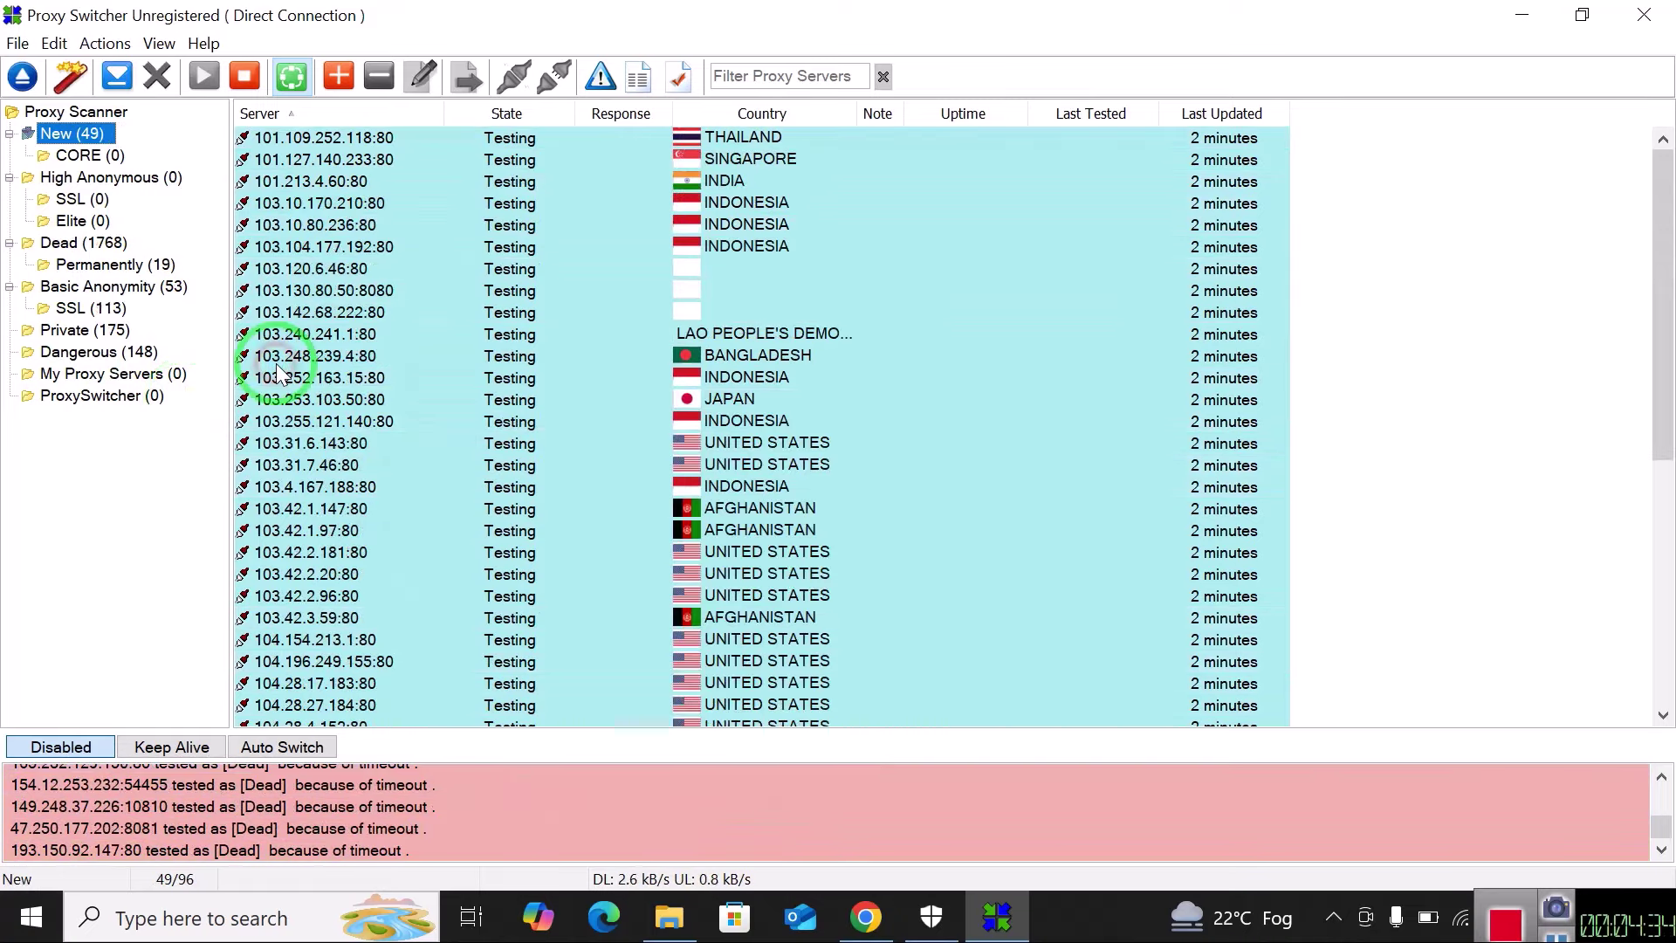
# Browse the New, Dead > Permanently, SSL and Private categories, ending on Basic Anonymity's 55 proxies.
pyautogui.click(104, 140)
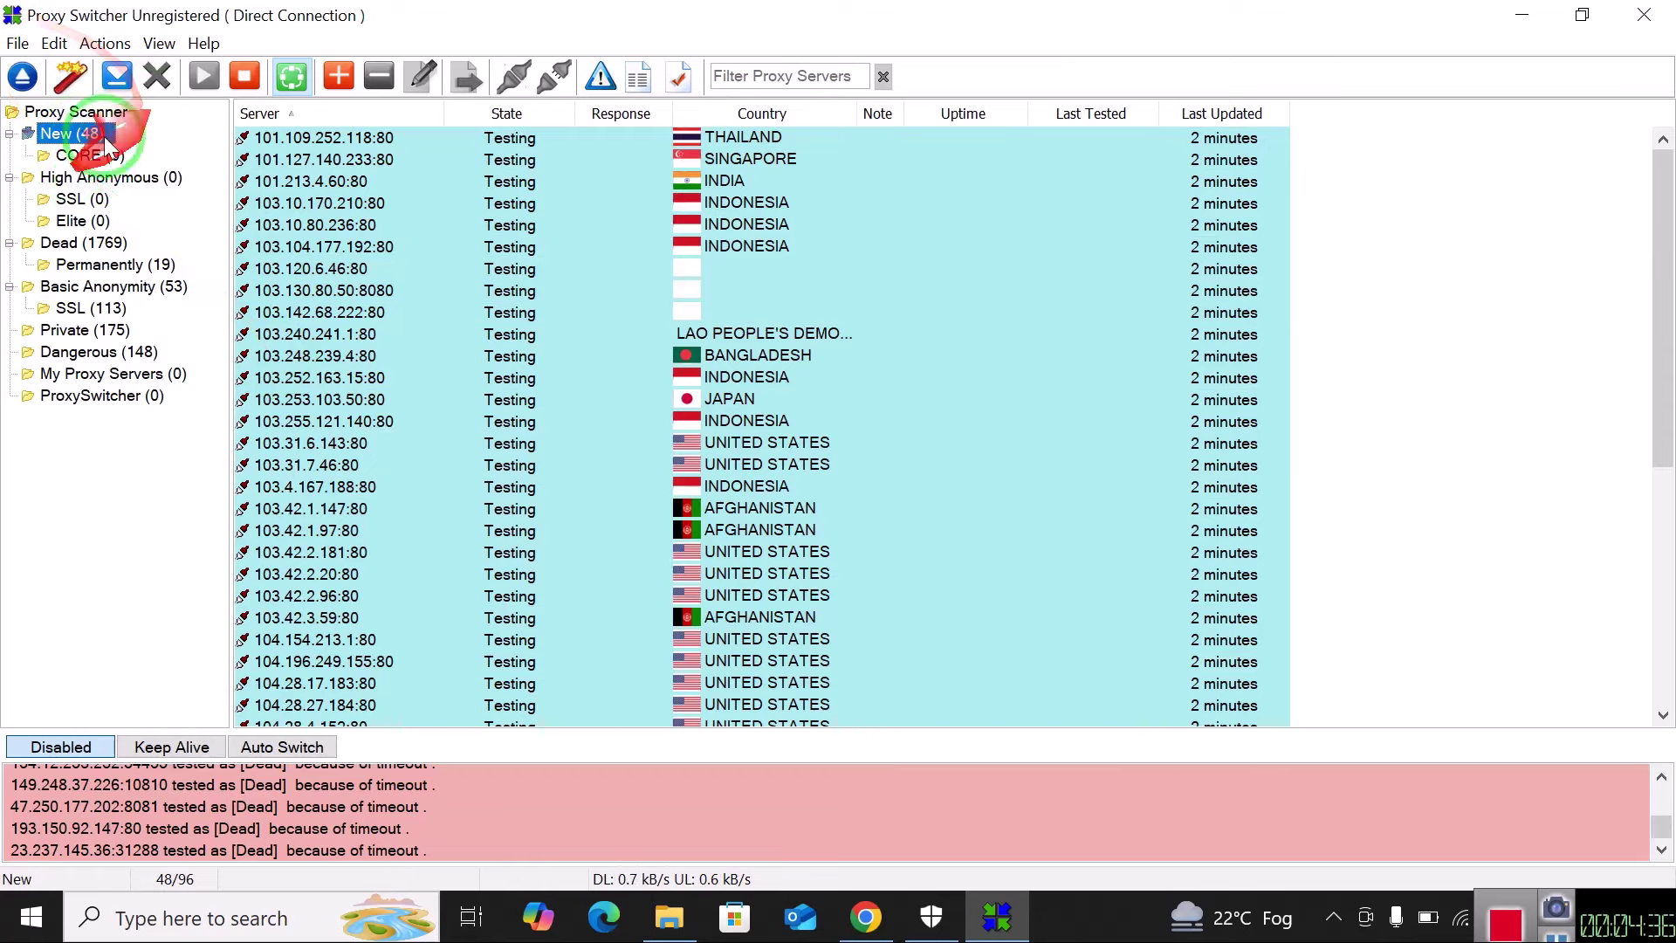
pyautogui.moveTo(96, 178)
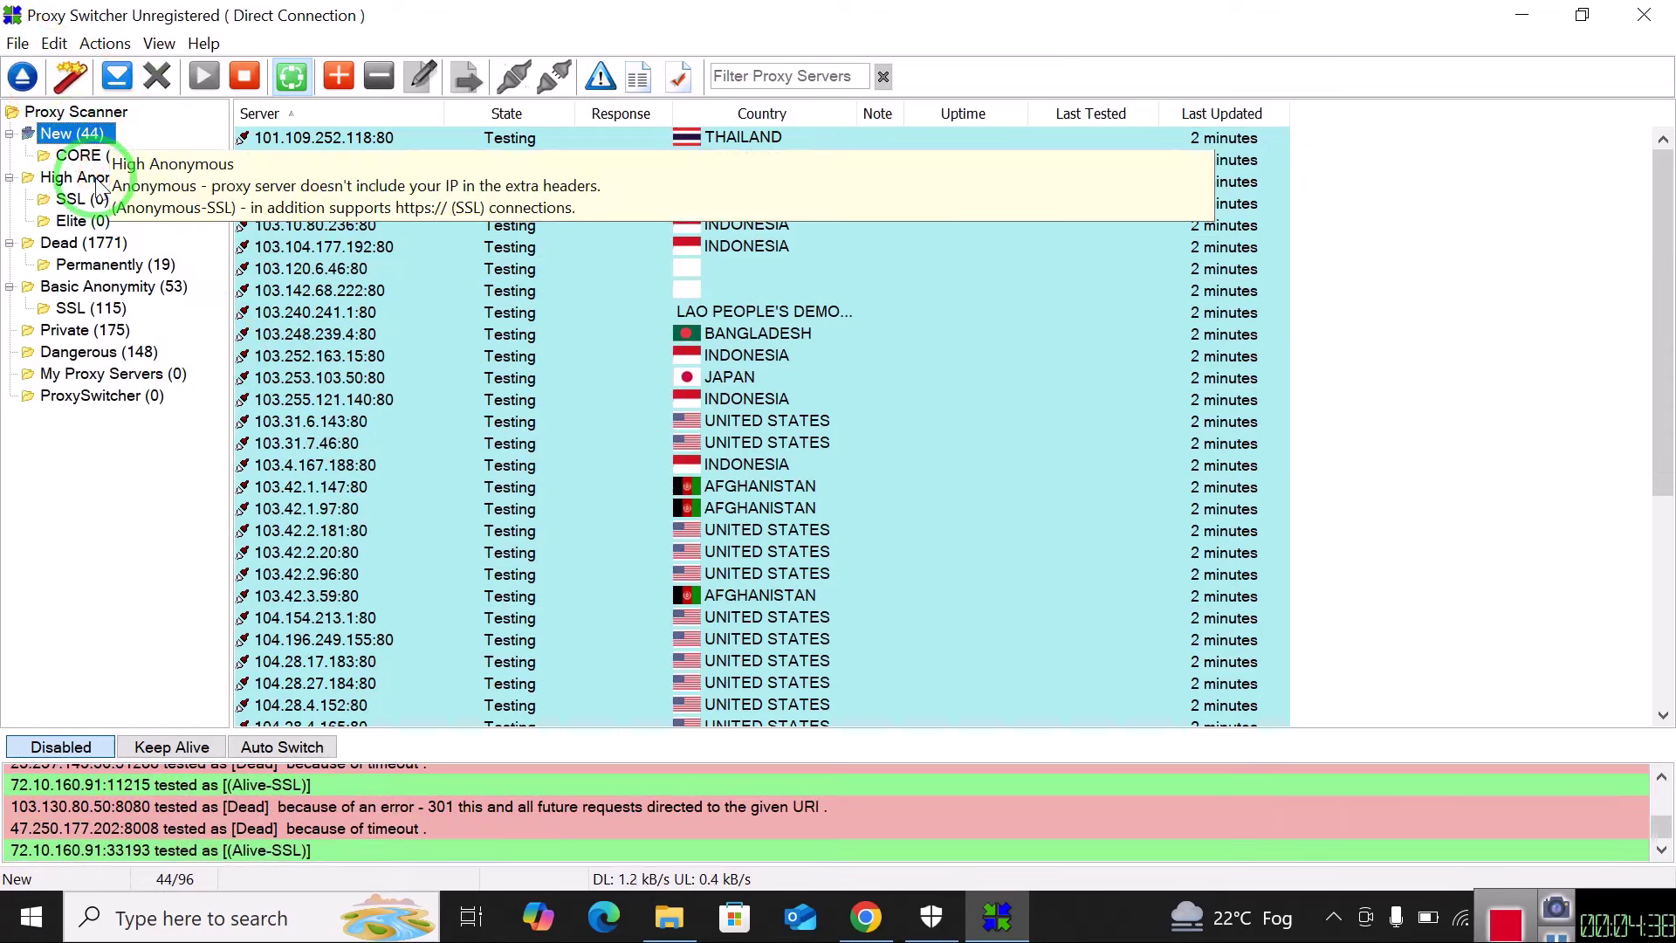
pyautogui.click(87, 264)
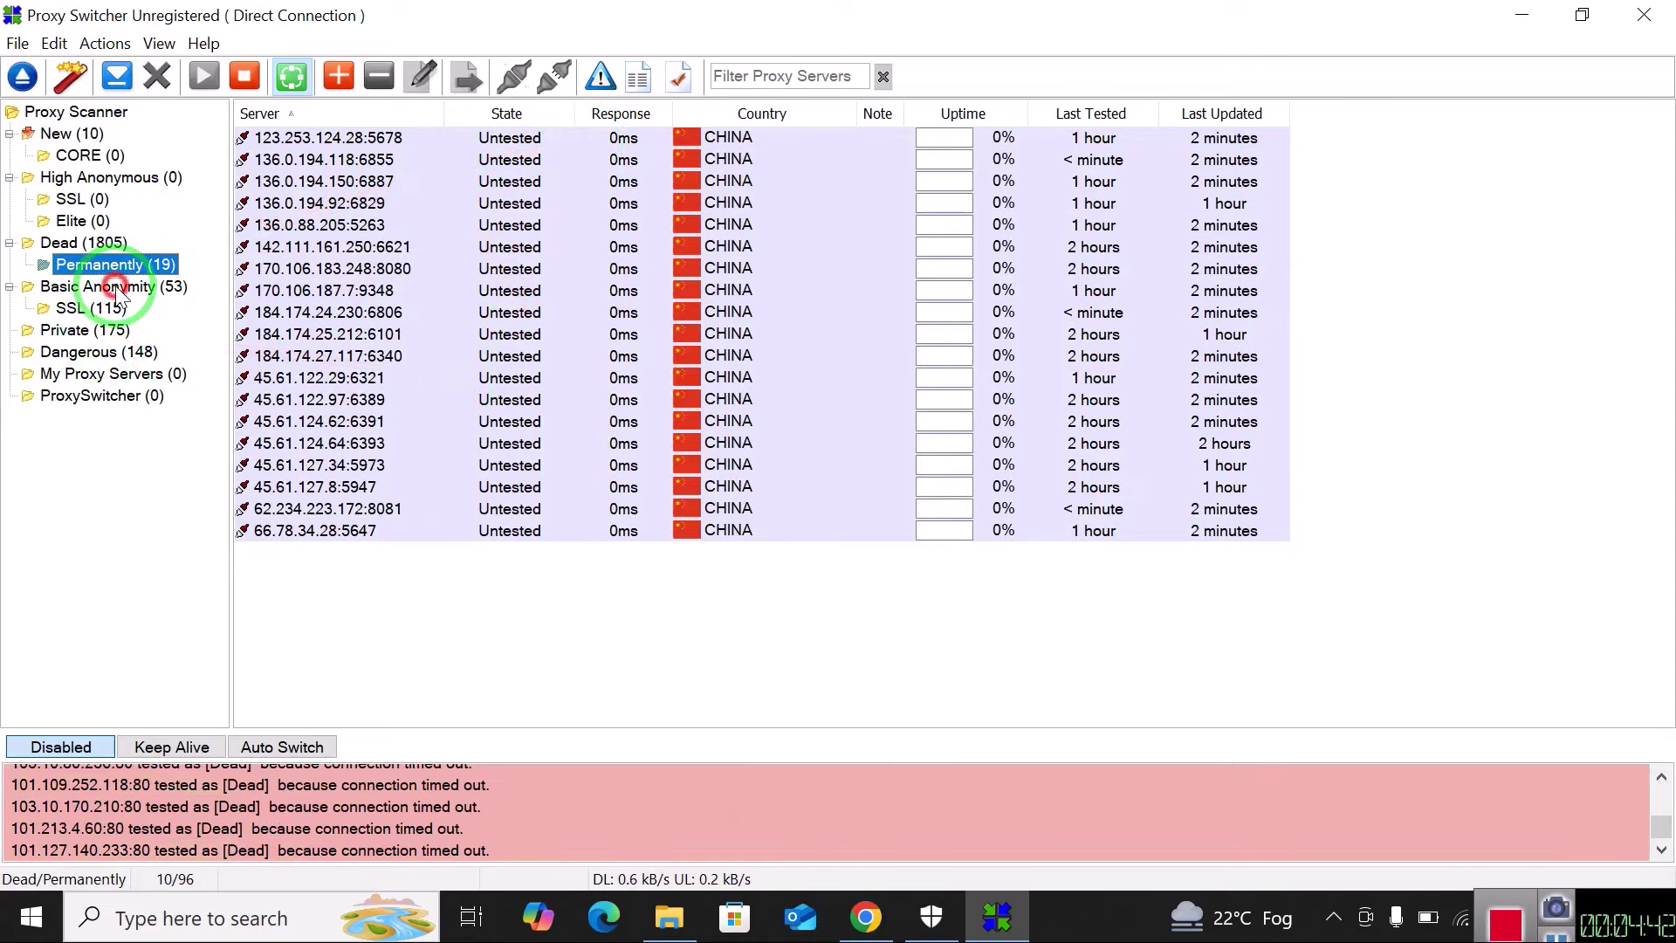
pyautogui.click(116, 289)
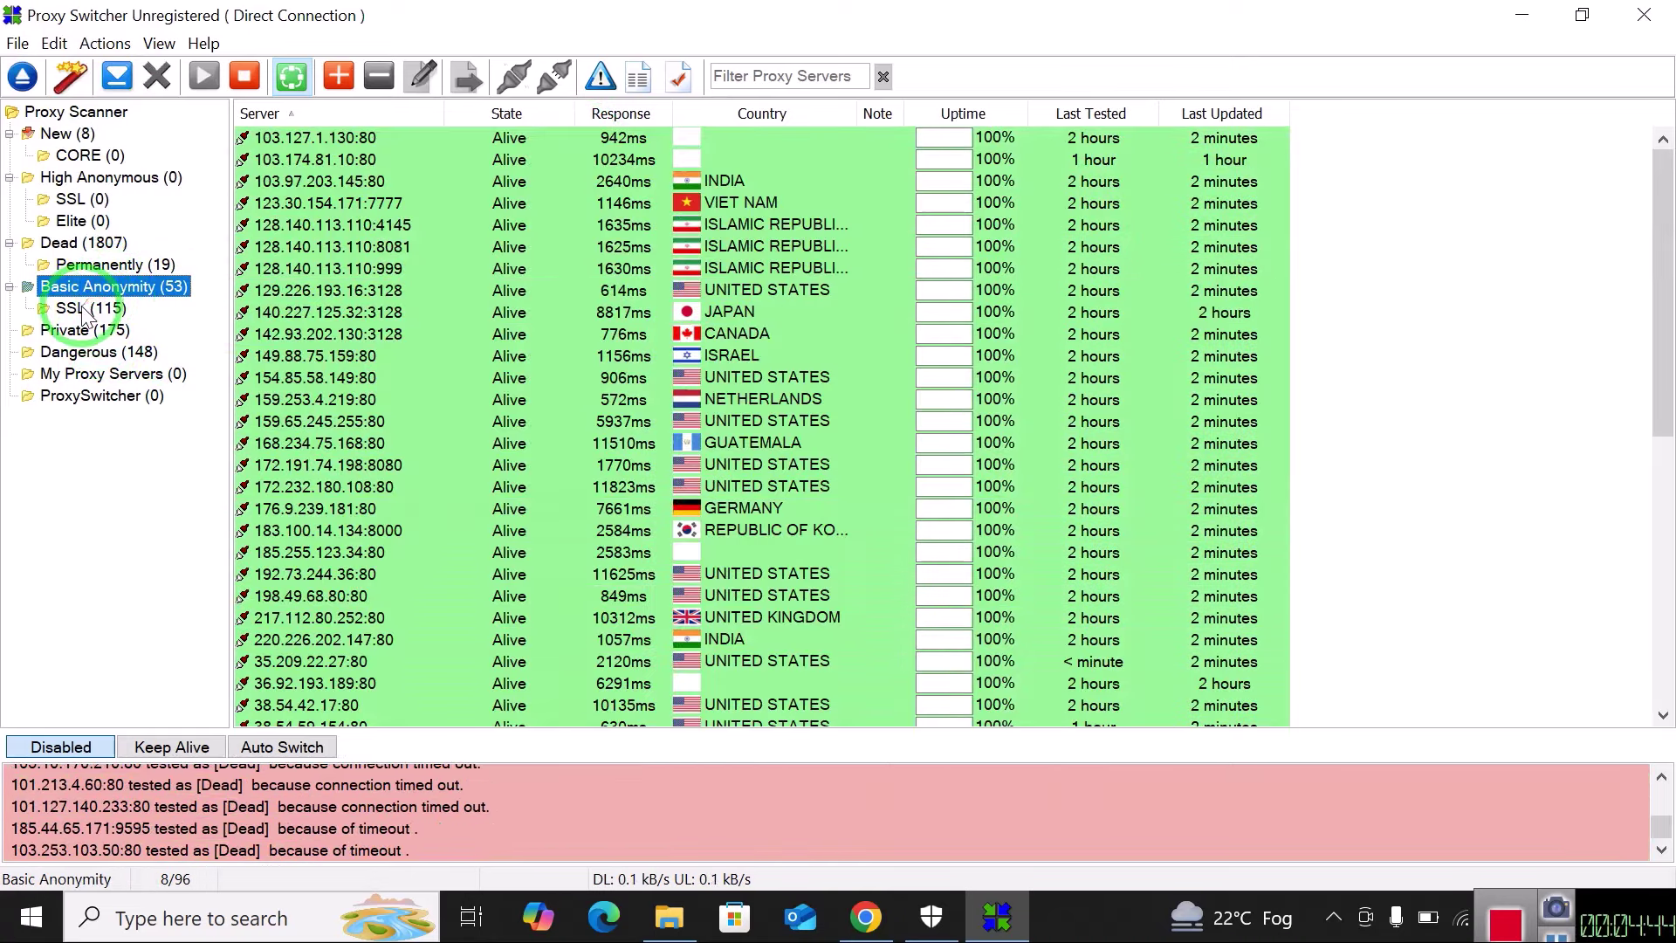
pyautogui.click(85, 311)
pyautogui.click(109, 288)
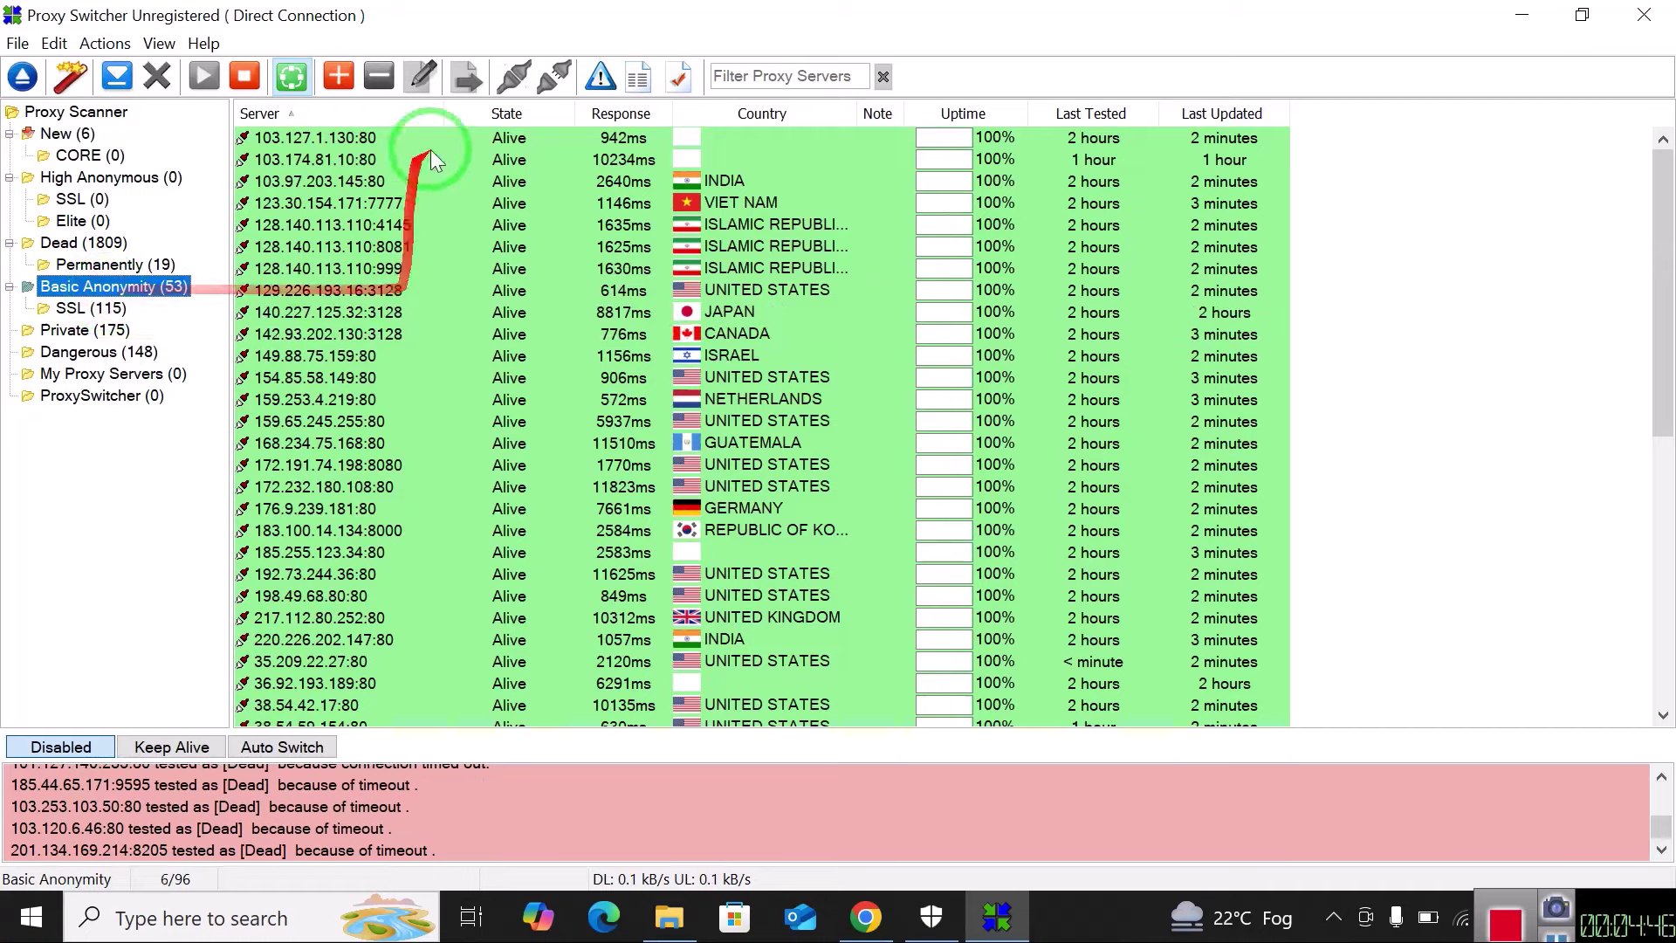
pyautogui.click(84, 332)
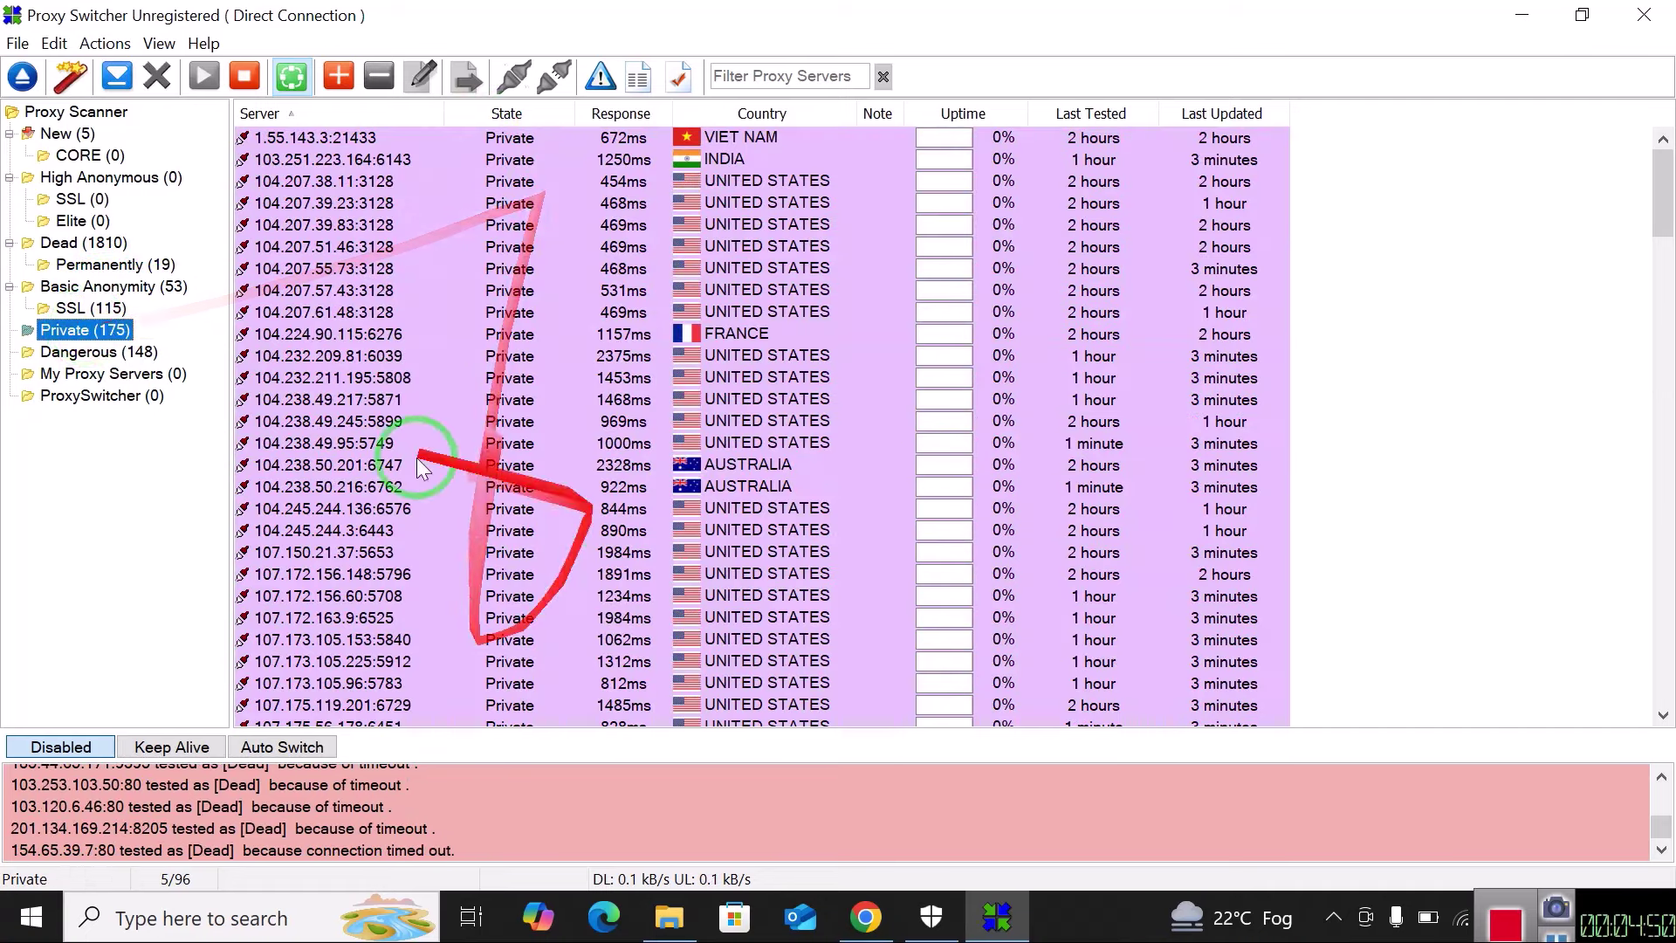
pyautogui.click(97, 290)
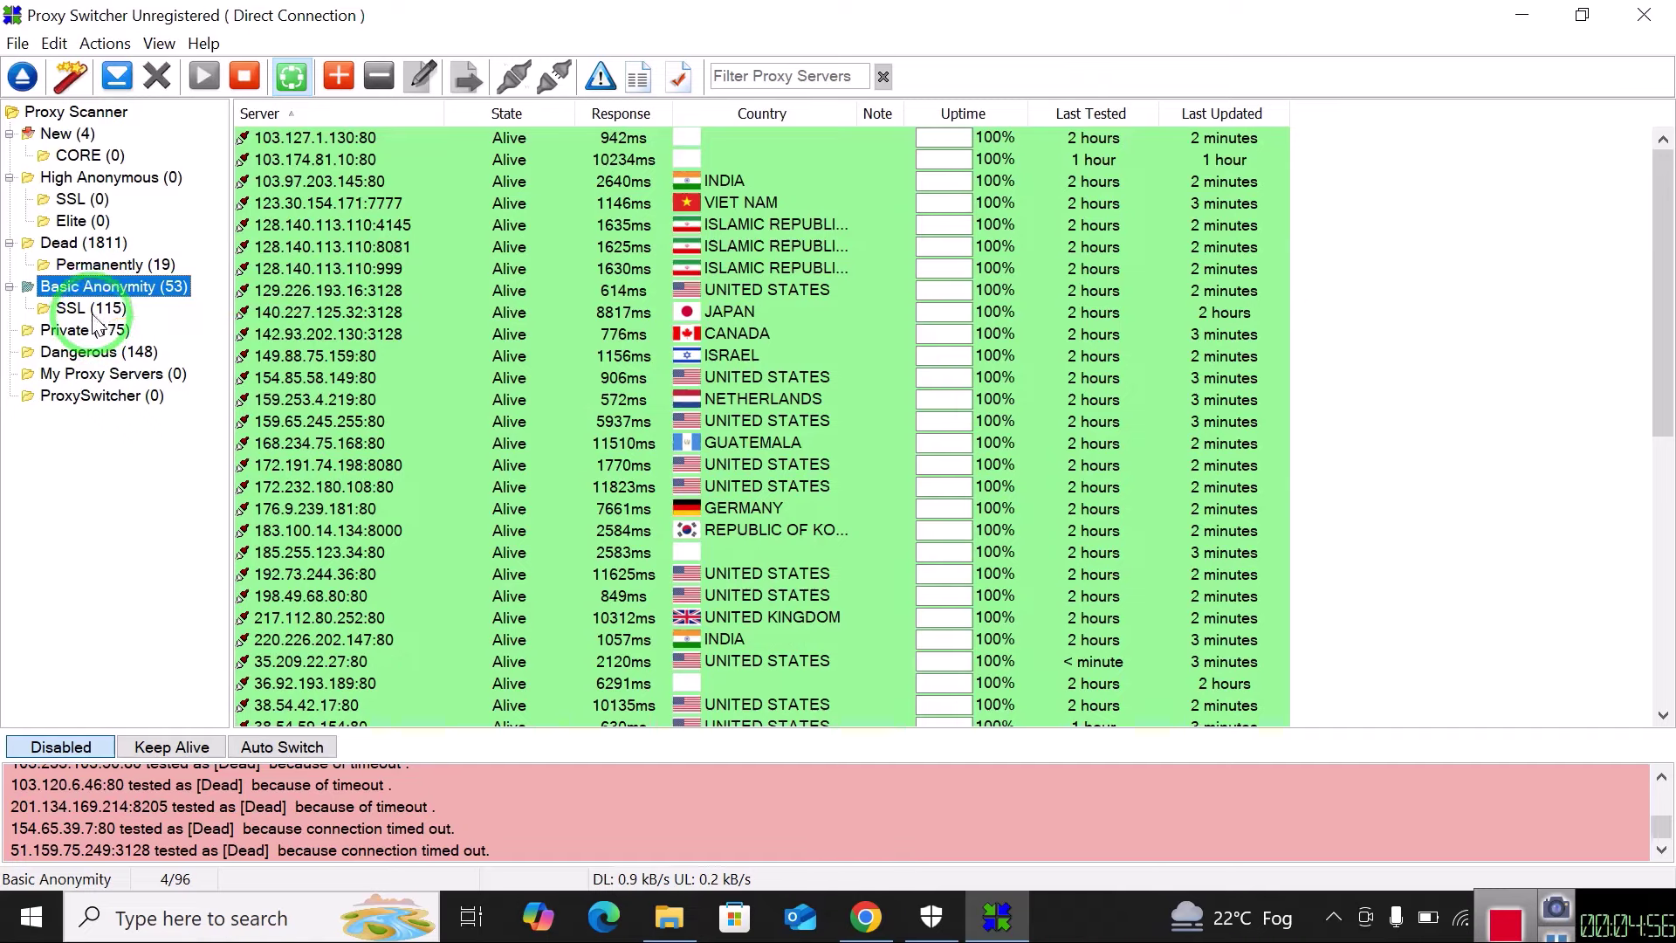
pyautogui.click(93, 312)
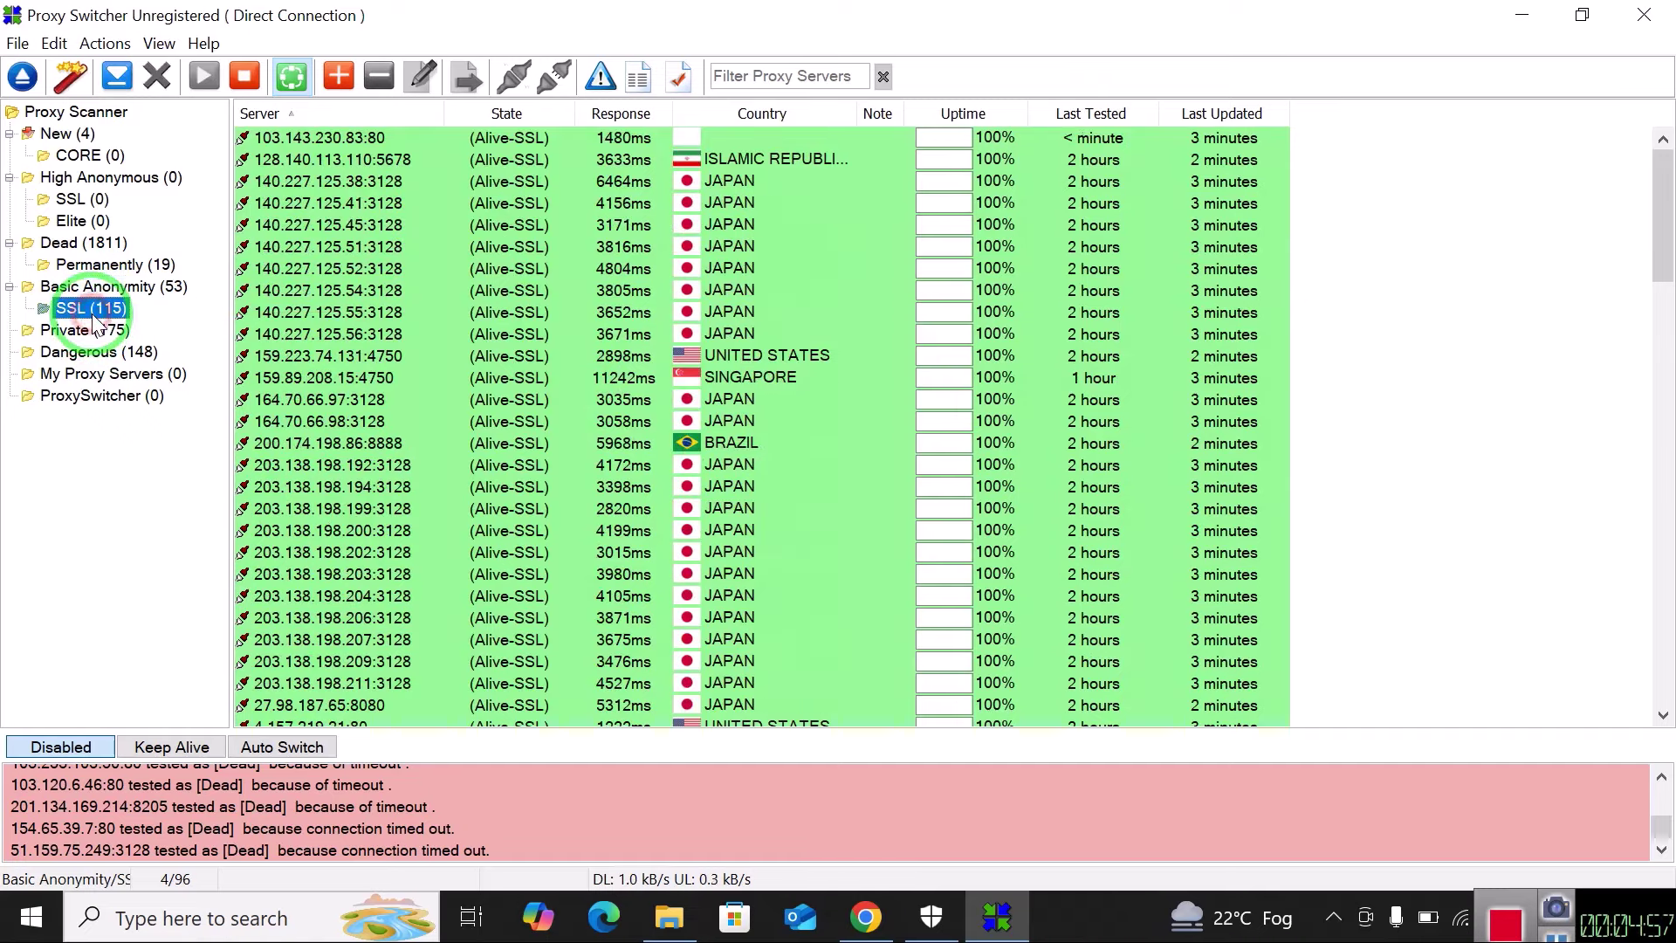
pyautogui.click(162, 288)
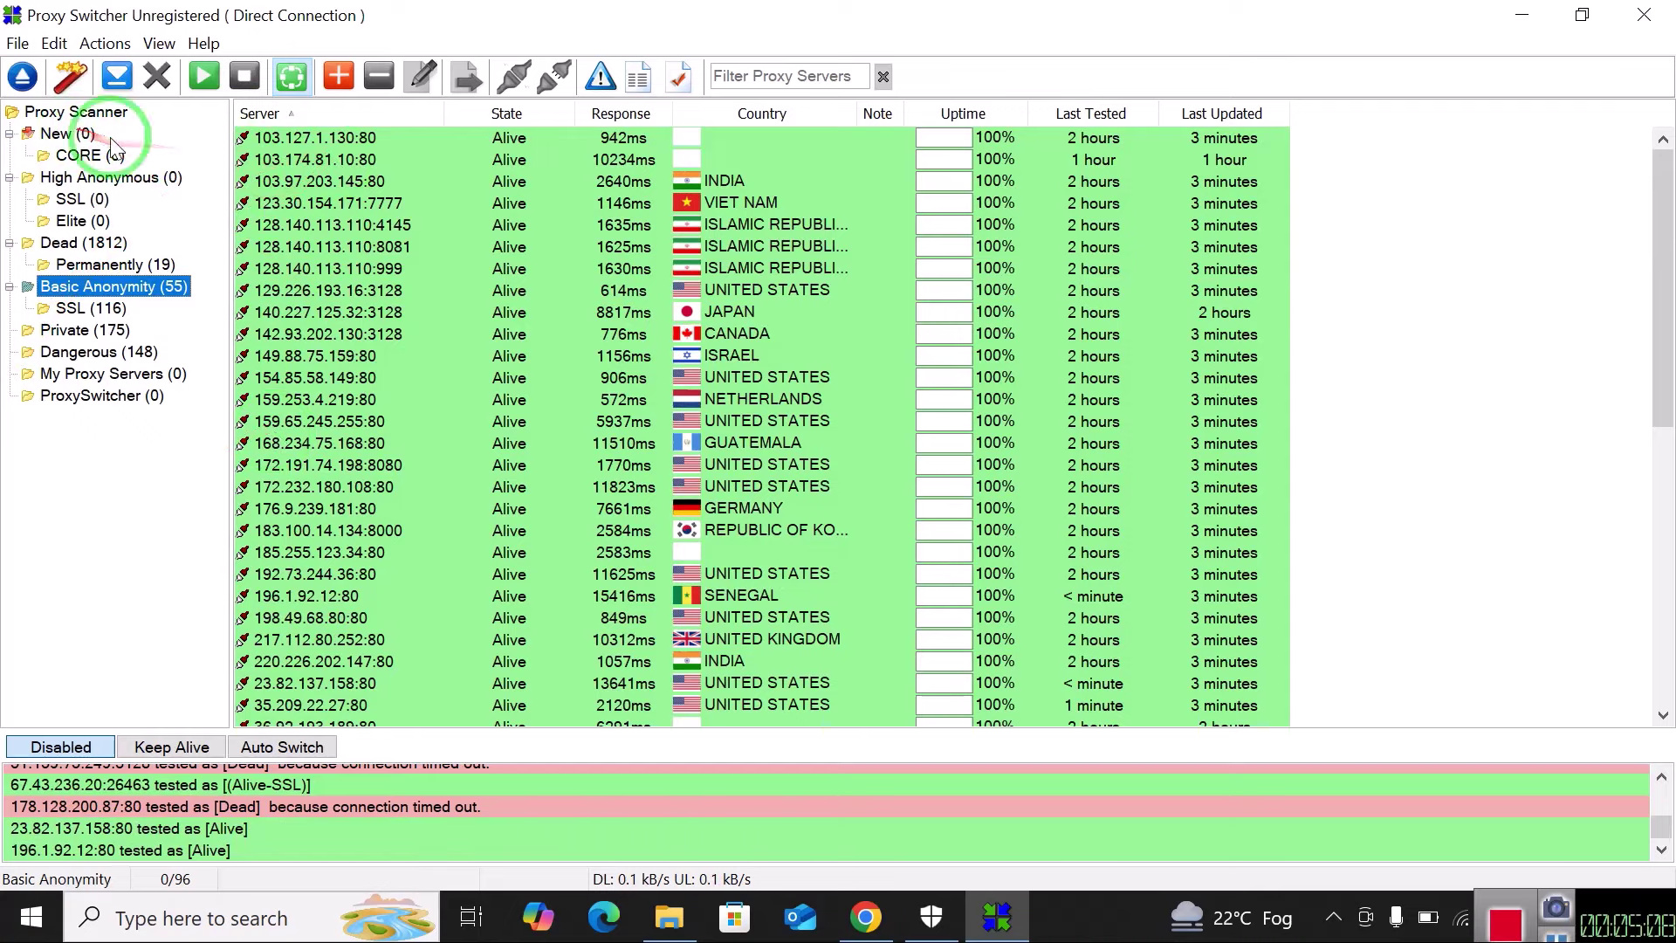
# Select all 55 alive Basic Anonymity proxies in Proxy Switcher's list for copying.
pyautogui.moveTo(98, 139); pyautogui.dragTo(119, 332)
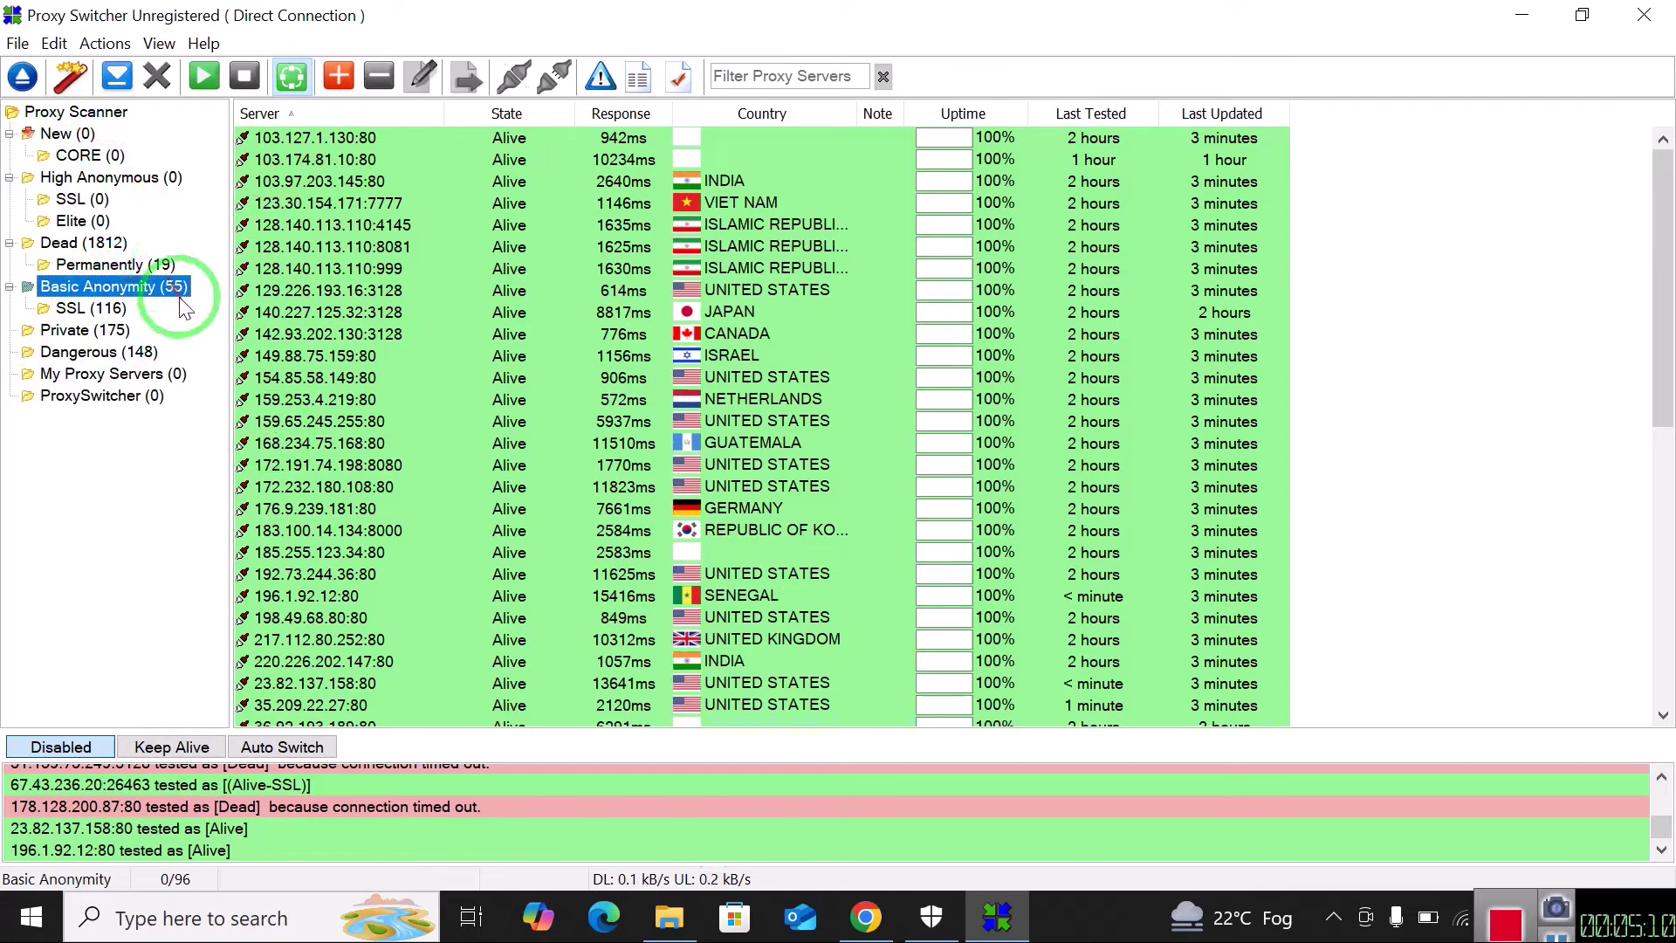
pyautogui.click(115, 303)
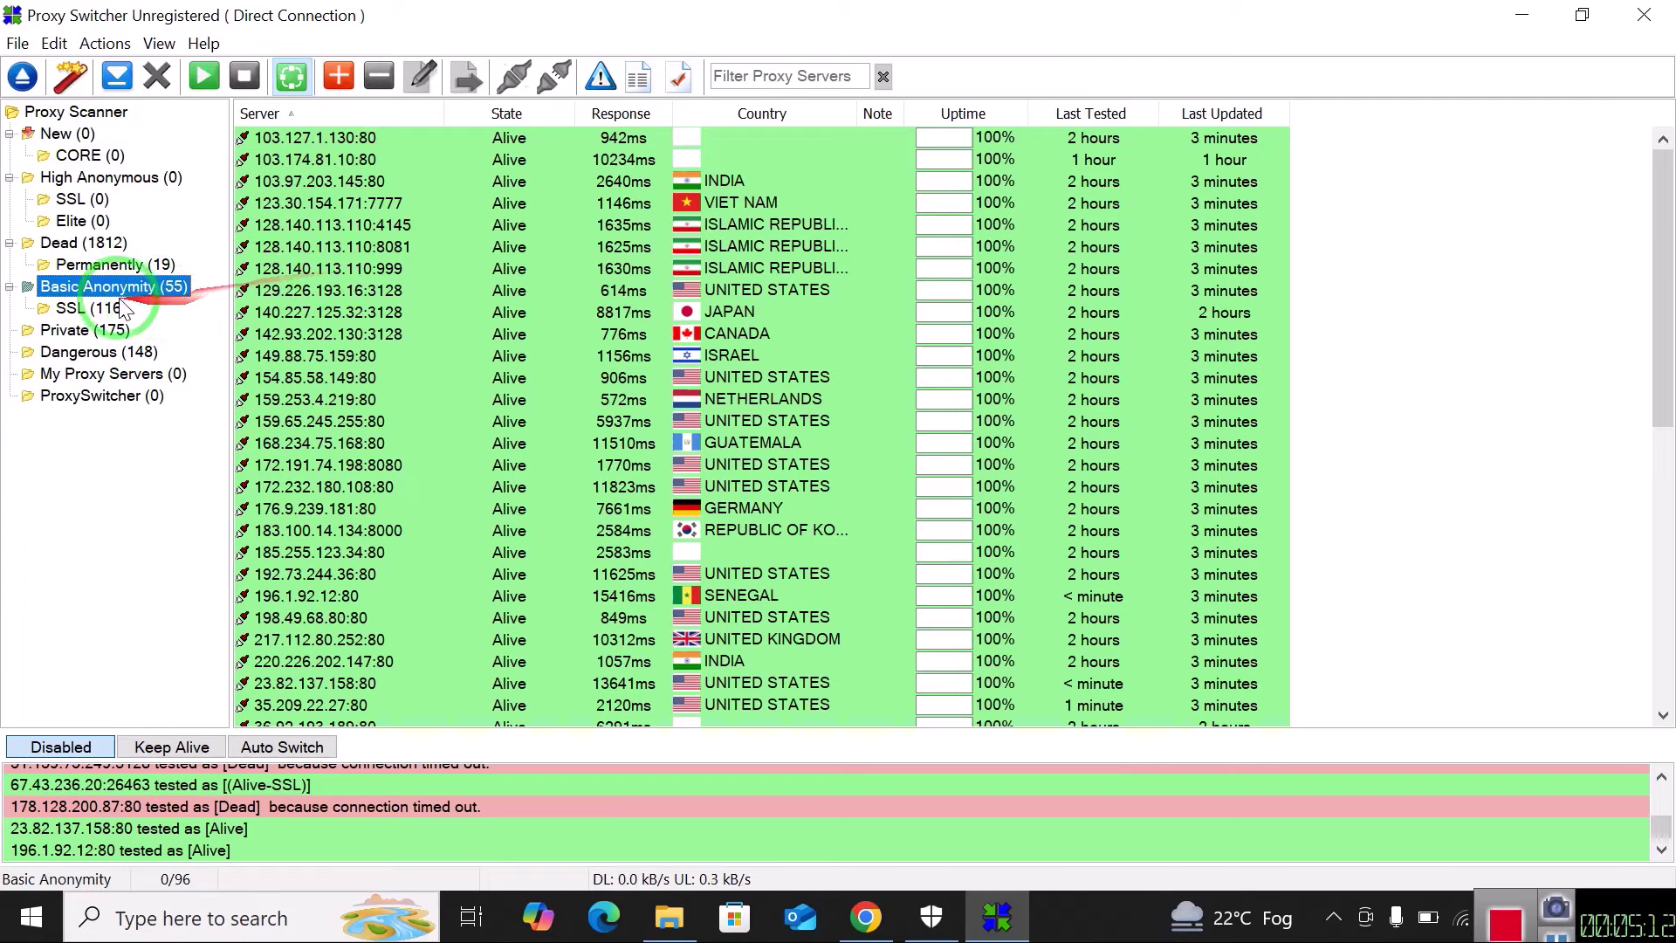
pyautogui.moveTo(91, 307)
pyautogui.mouseDown()
pyautogui.moveTo(147, 282)
pyautogui.moveTo(306, 316)
pyautogui.mouseUp()
pyautogui.click(148, 295)
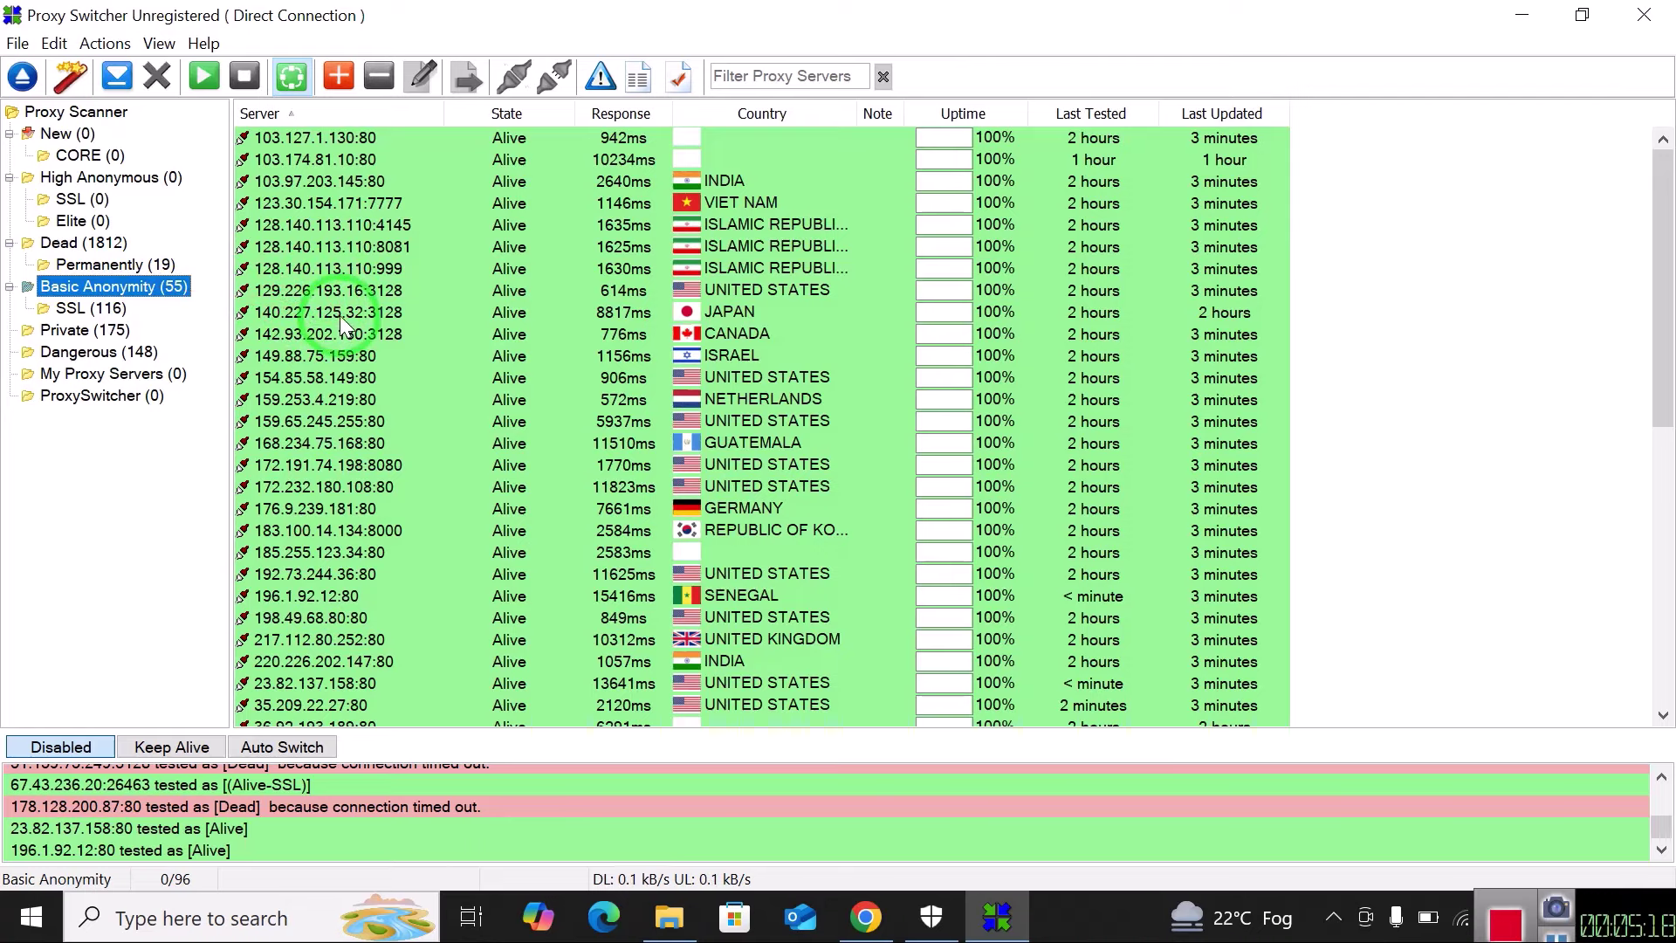
pyautogui.click(339, 318)
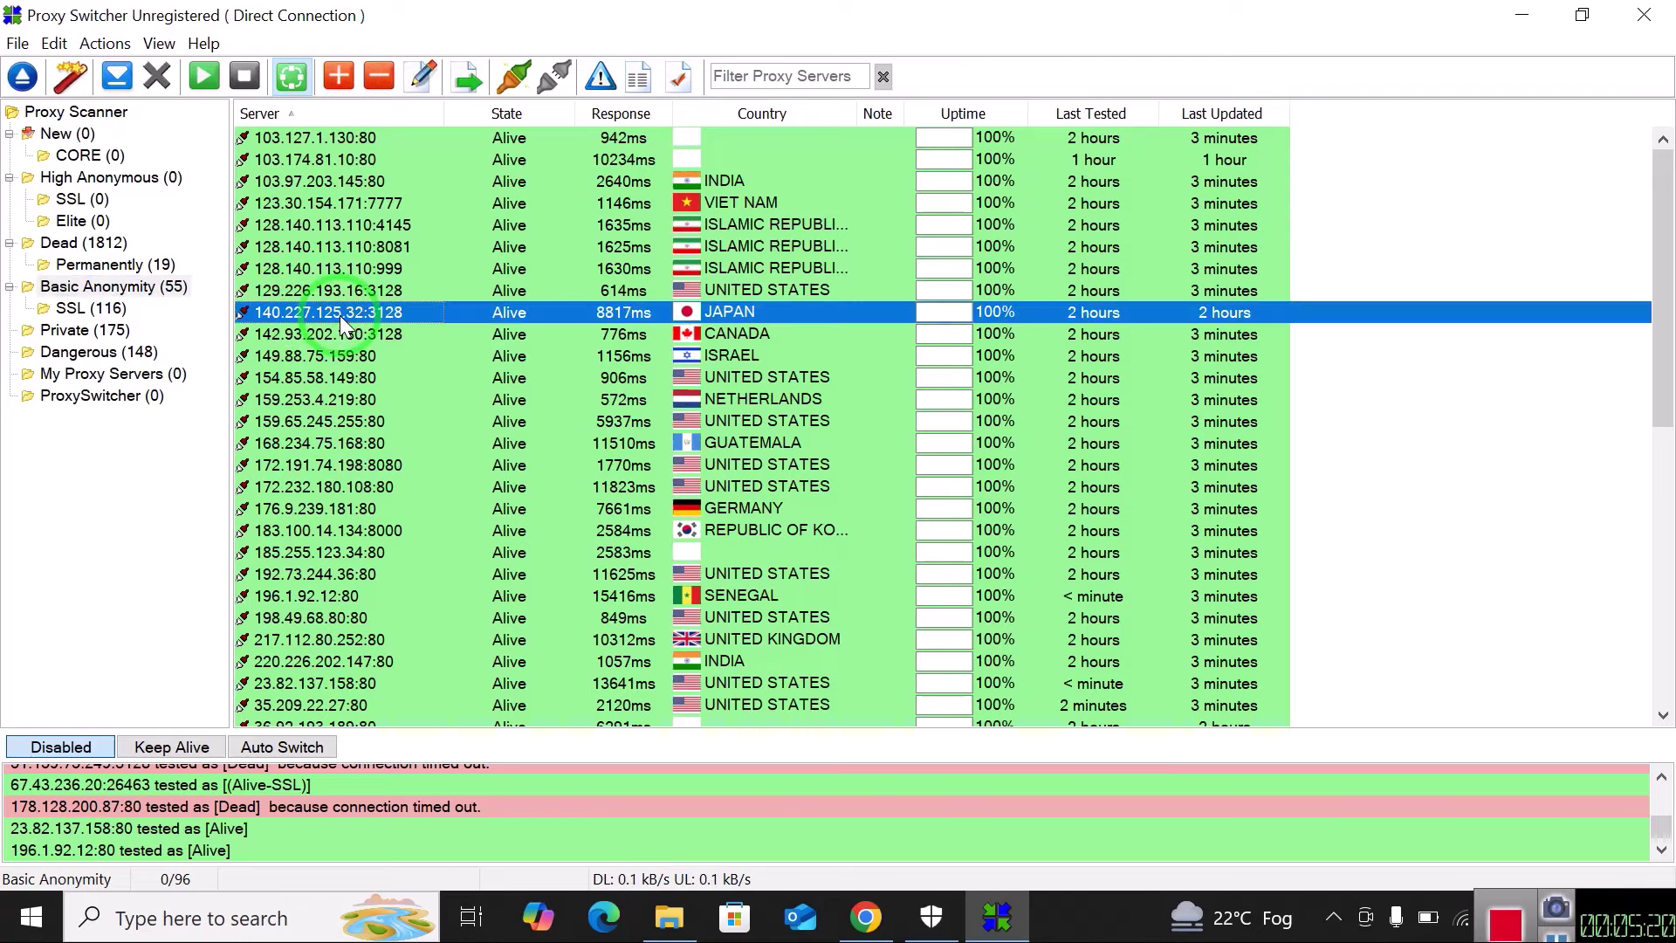
pyautogui.hotkey('ctrl', 'a')
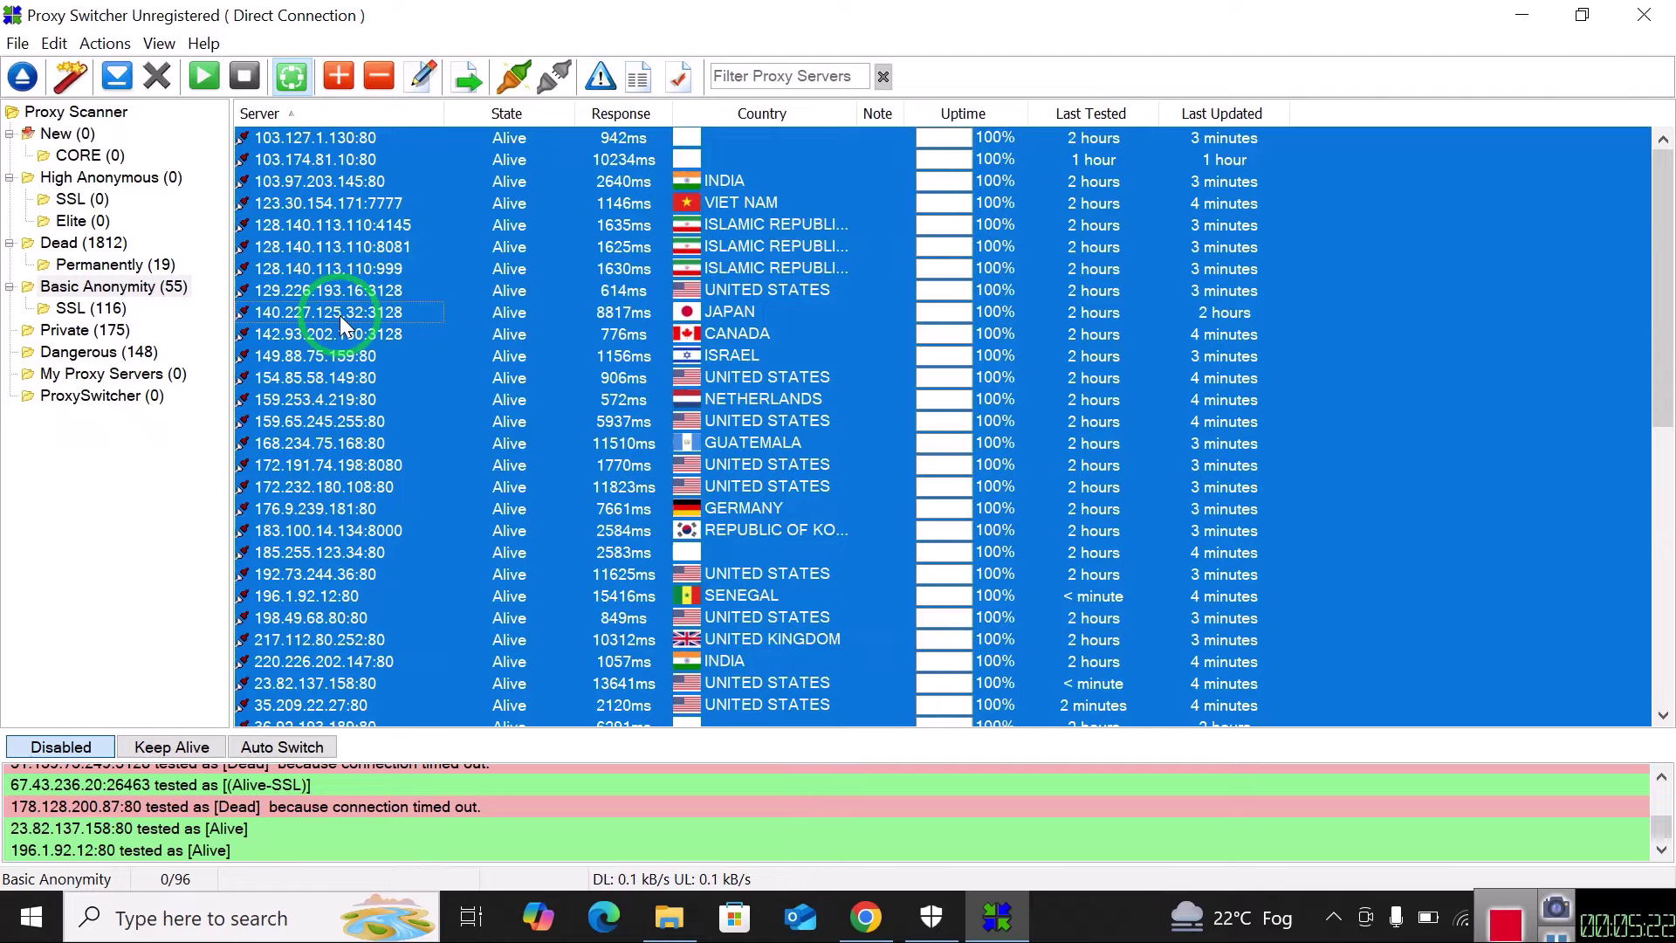
# Minimize Proxy Switcher and show the Downloads folder in File Explorer.
pyautogui.click(1528, 15)
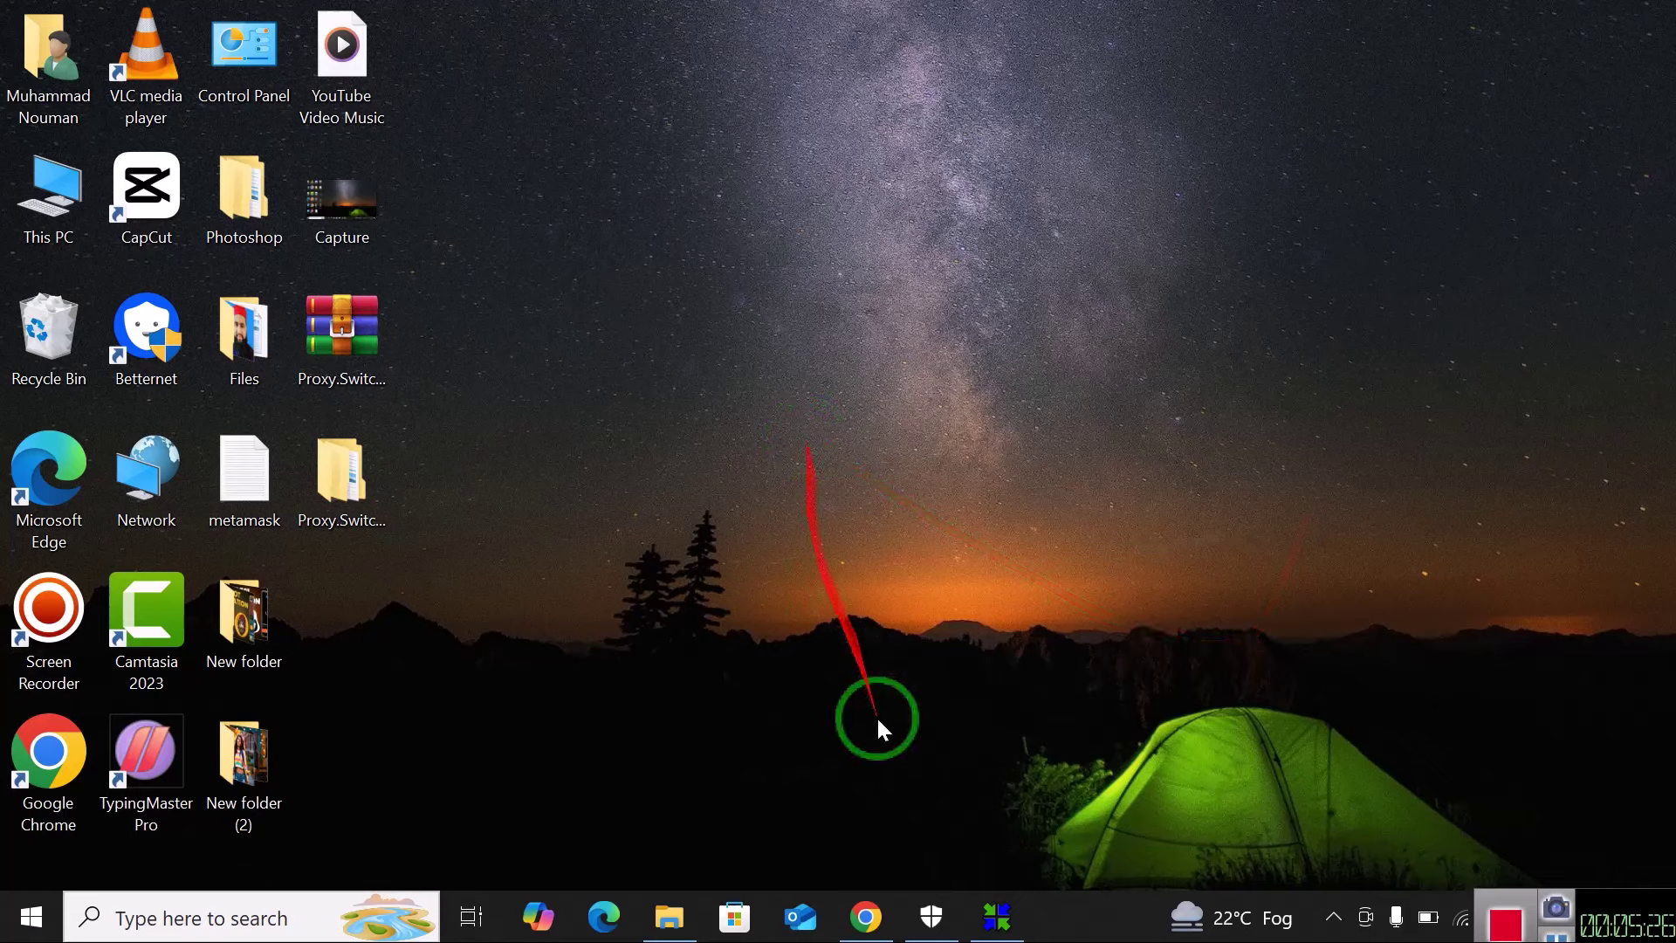
pyautogui.click(665, 915)
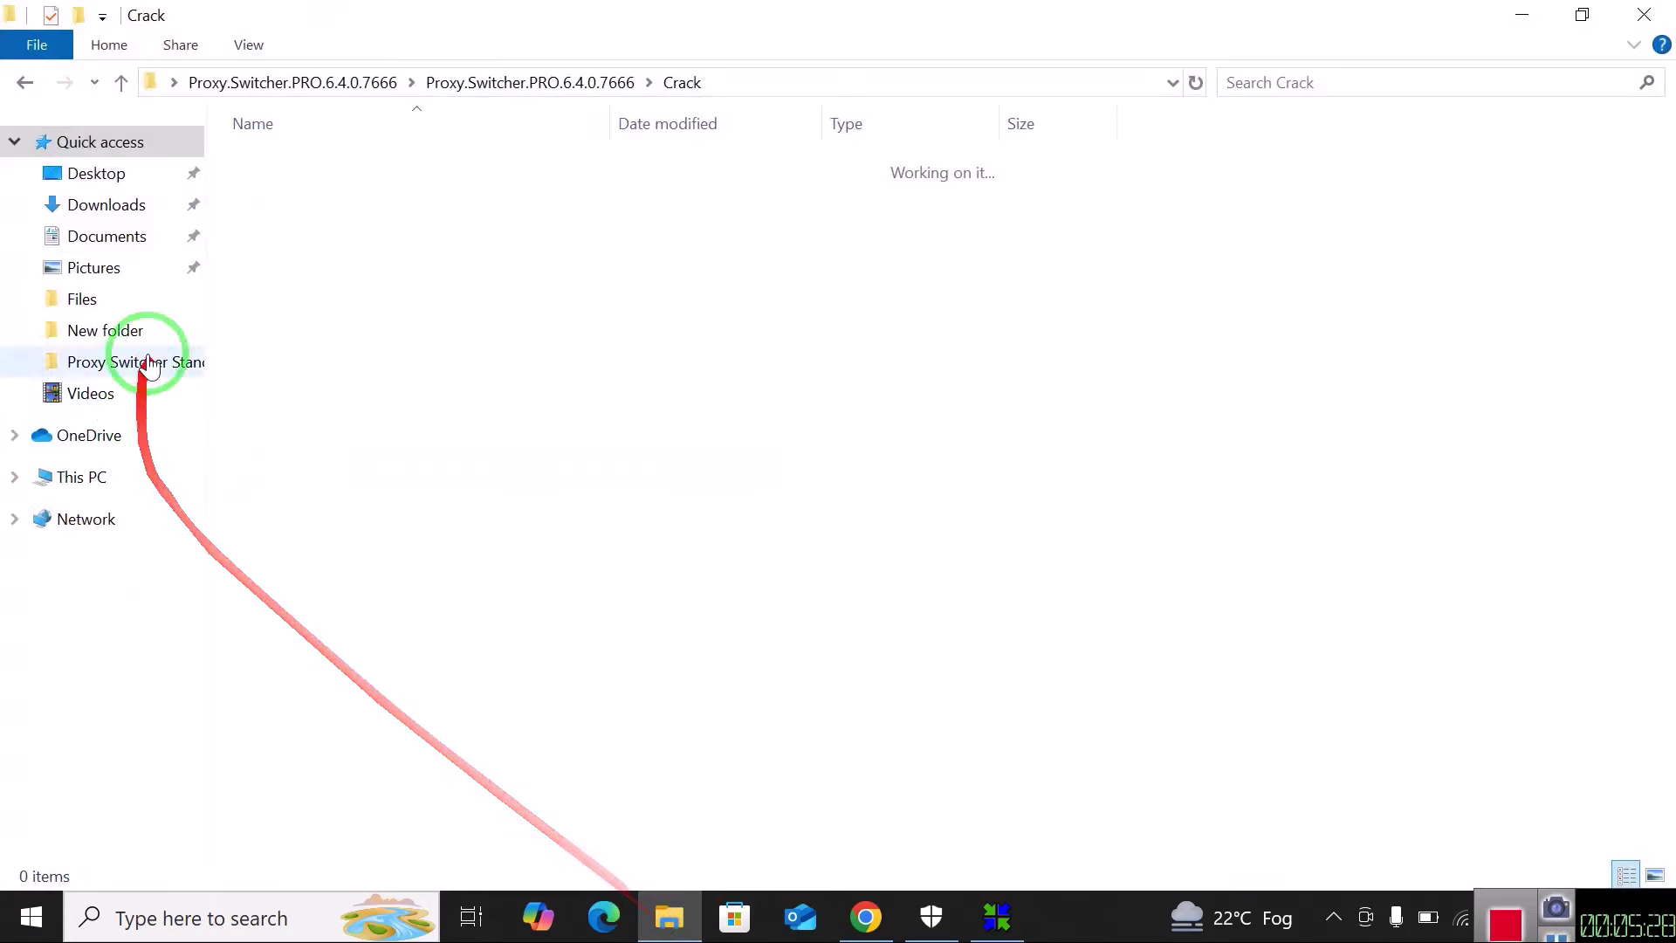
pyautogui.click(109, 208)
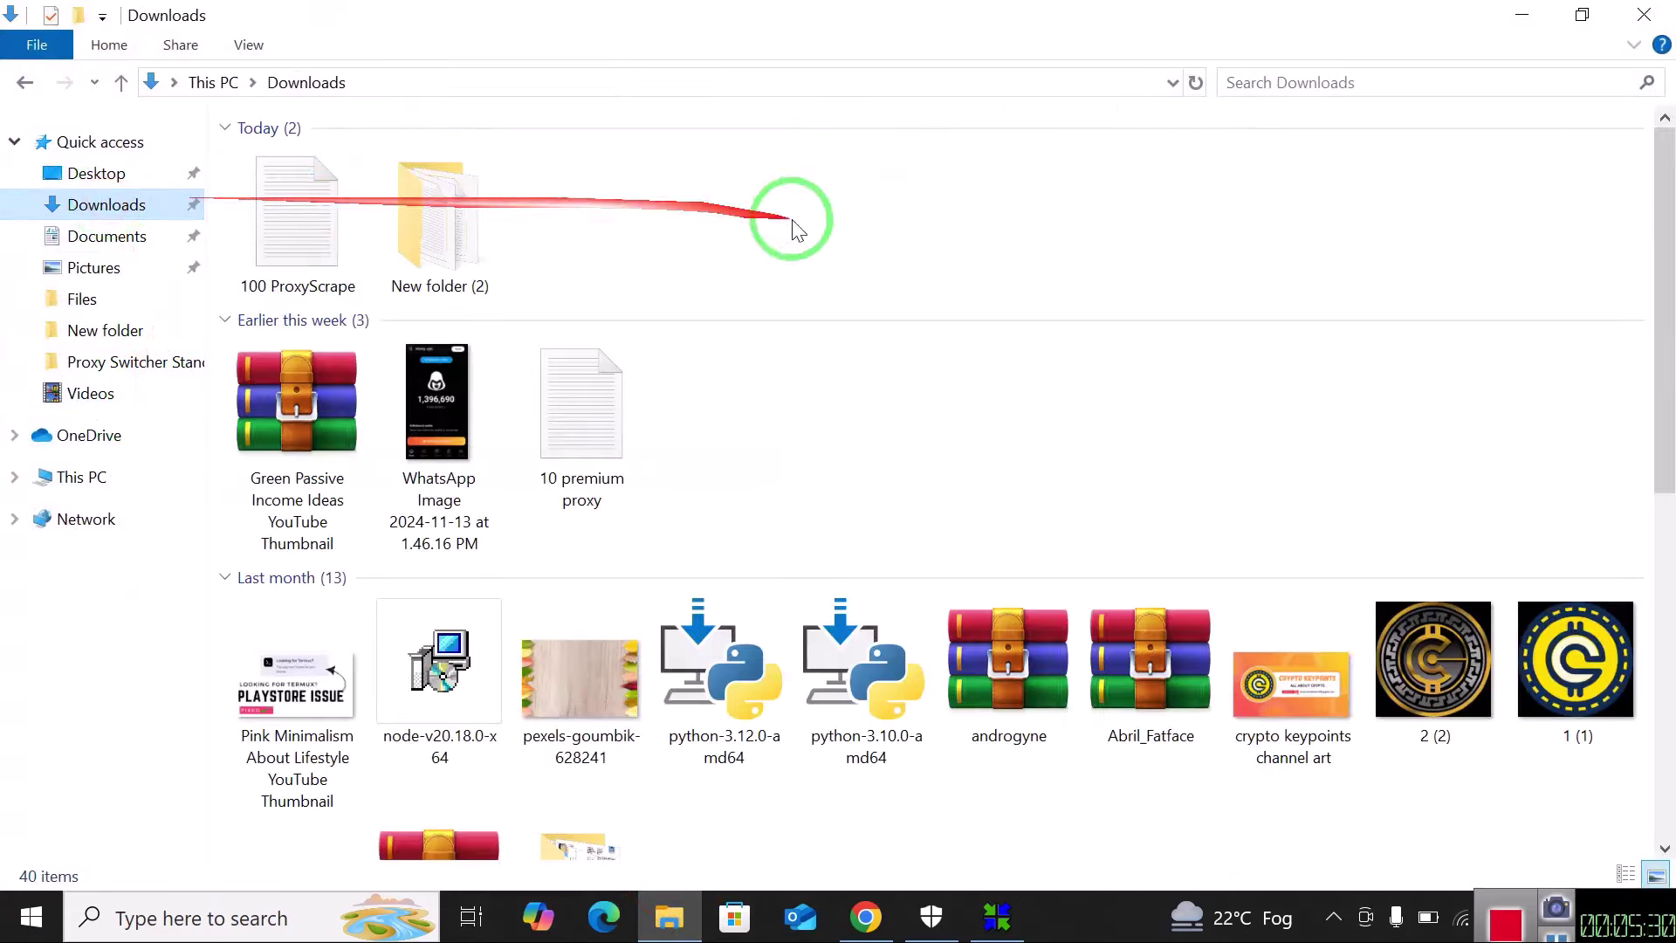
# Open New folder (2) inside Downloads.
pyautogui.doubleClick(424, 252)
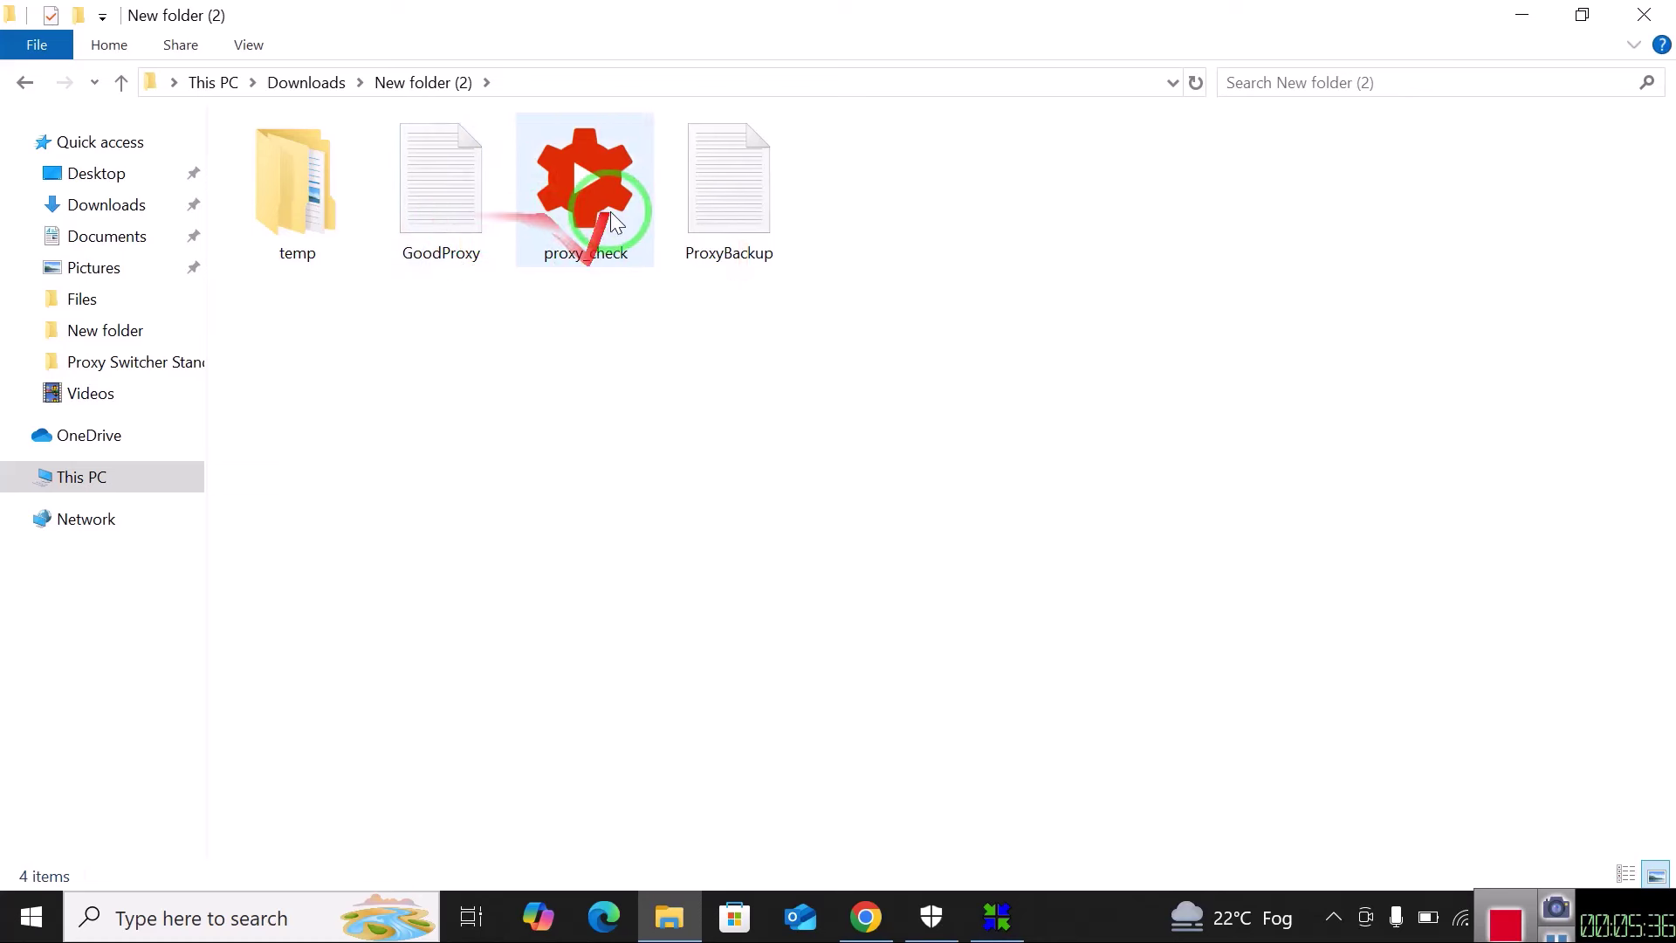
pyautogui.rightClick(615, 410)
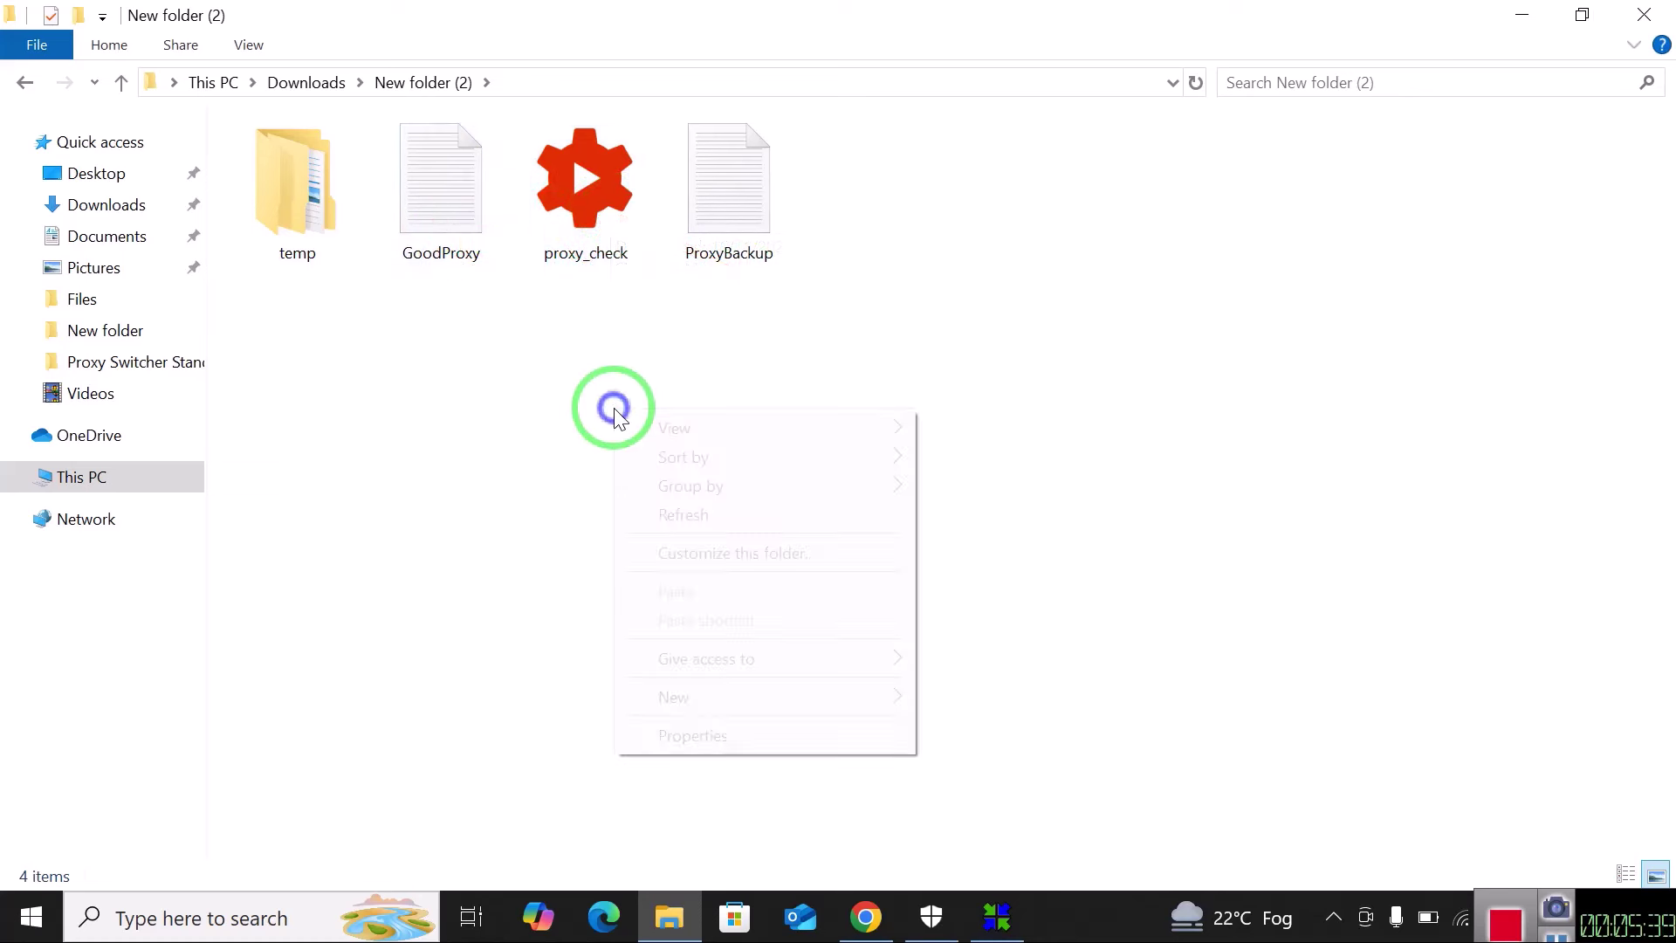
pyautogui.click(751, 326)
pyautogui.click(452, 229)
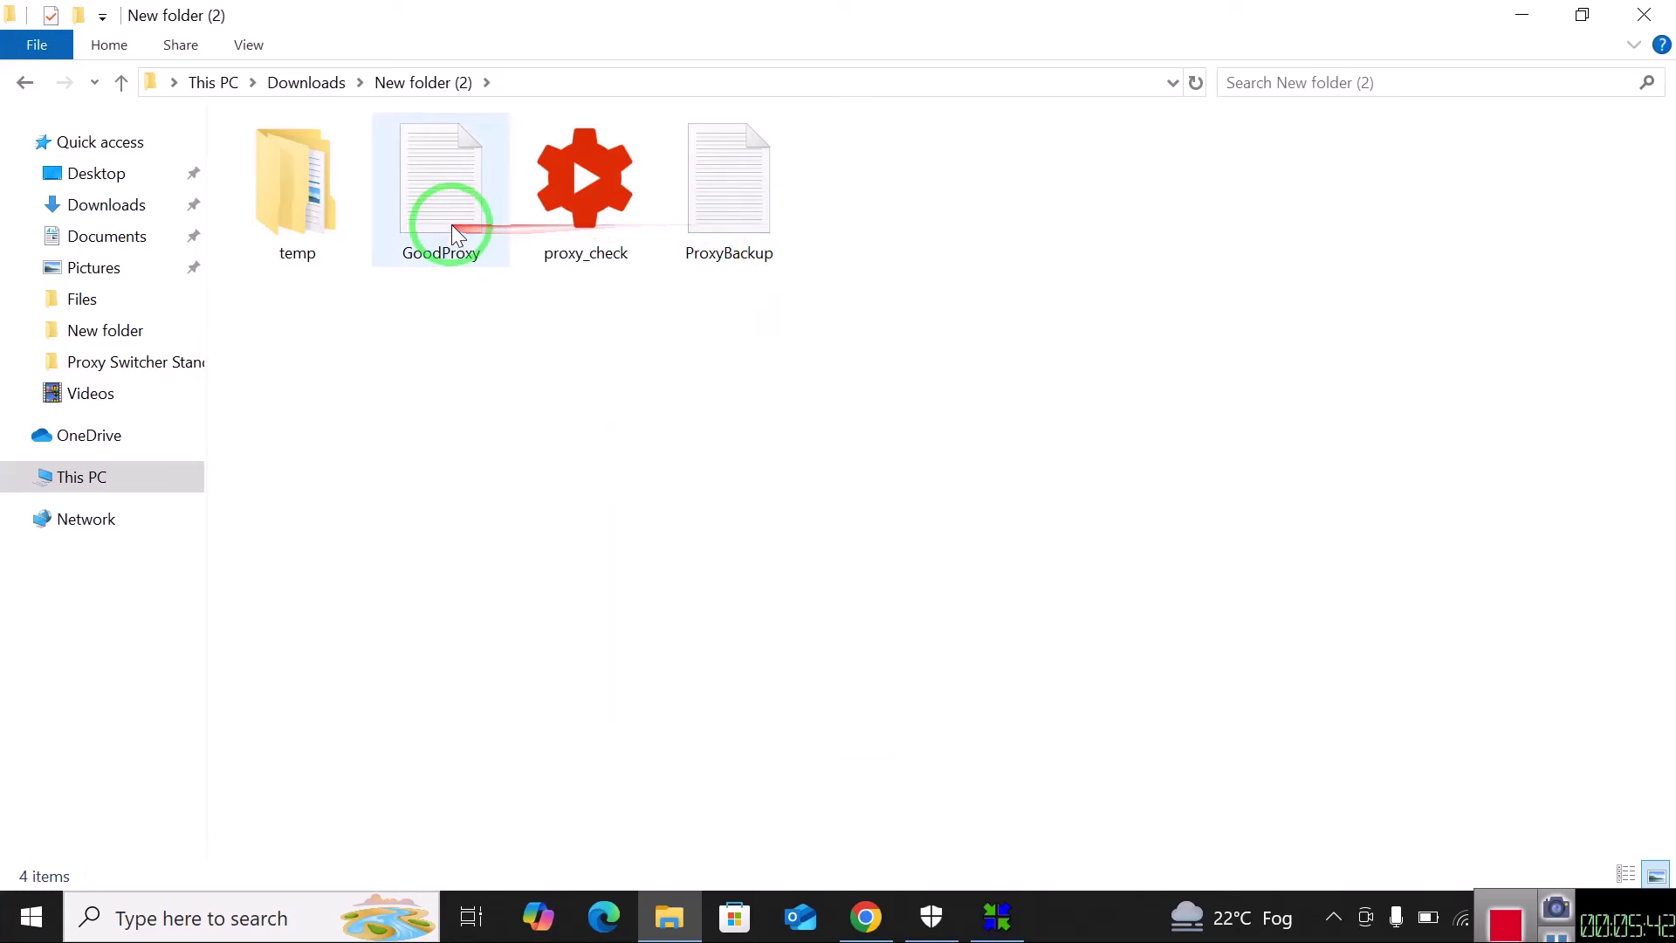
# Create a new text document in New folder (2).
pyautogui.rightClick(786, 393)
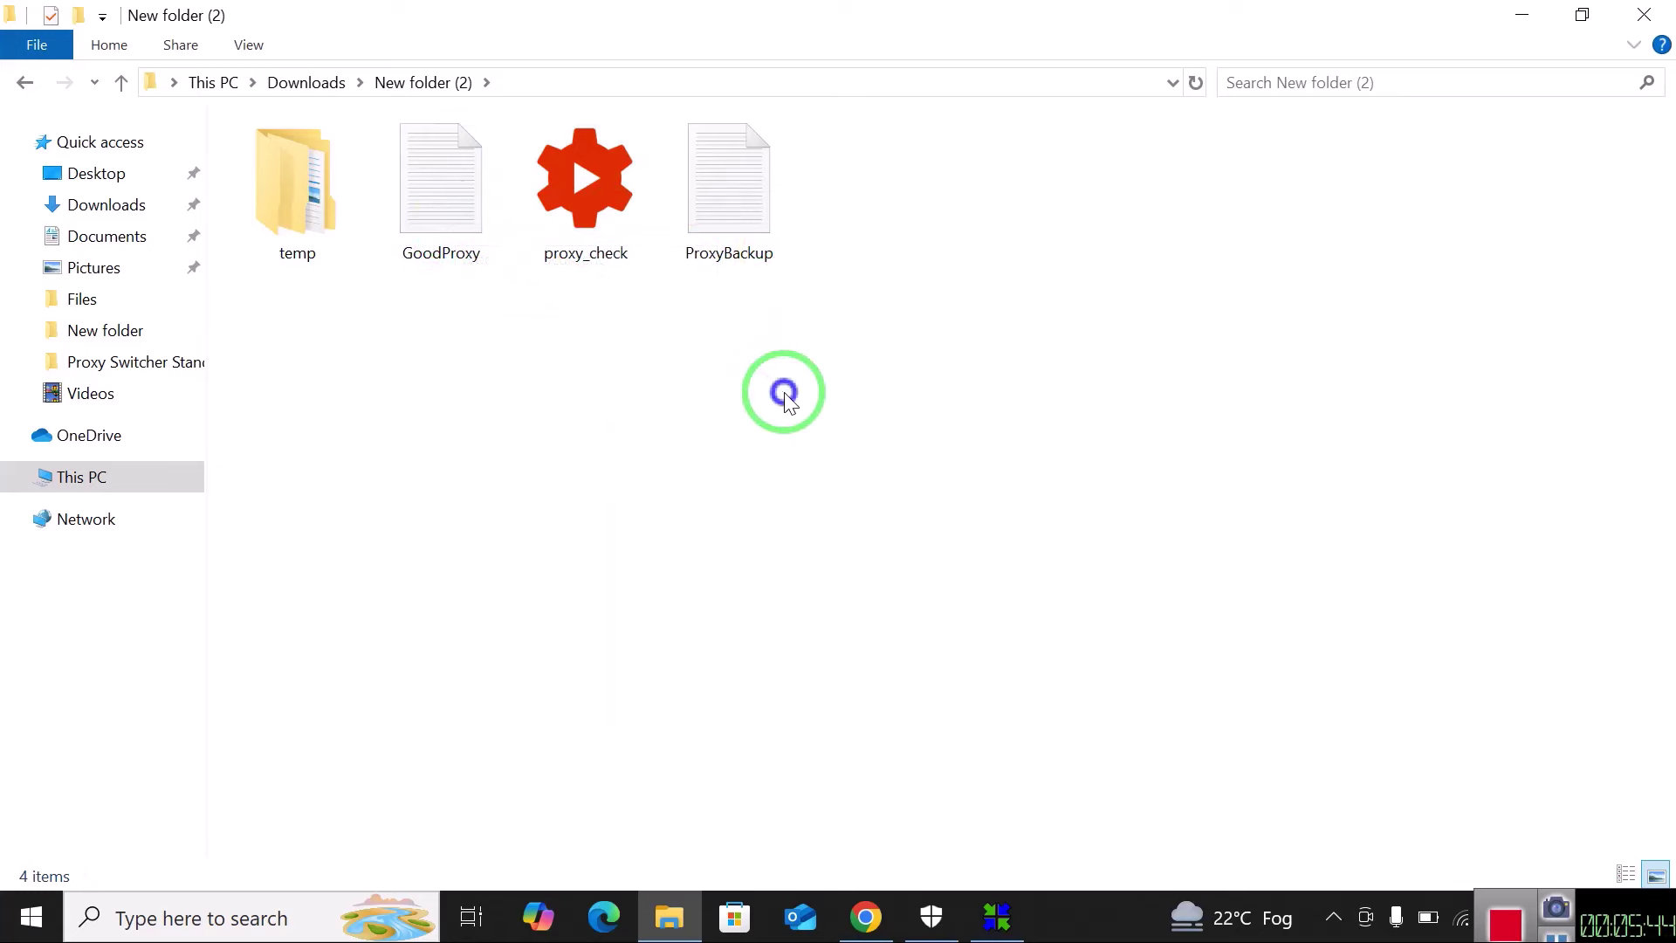
pyautogui.click(879, 679)
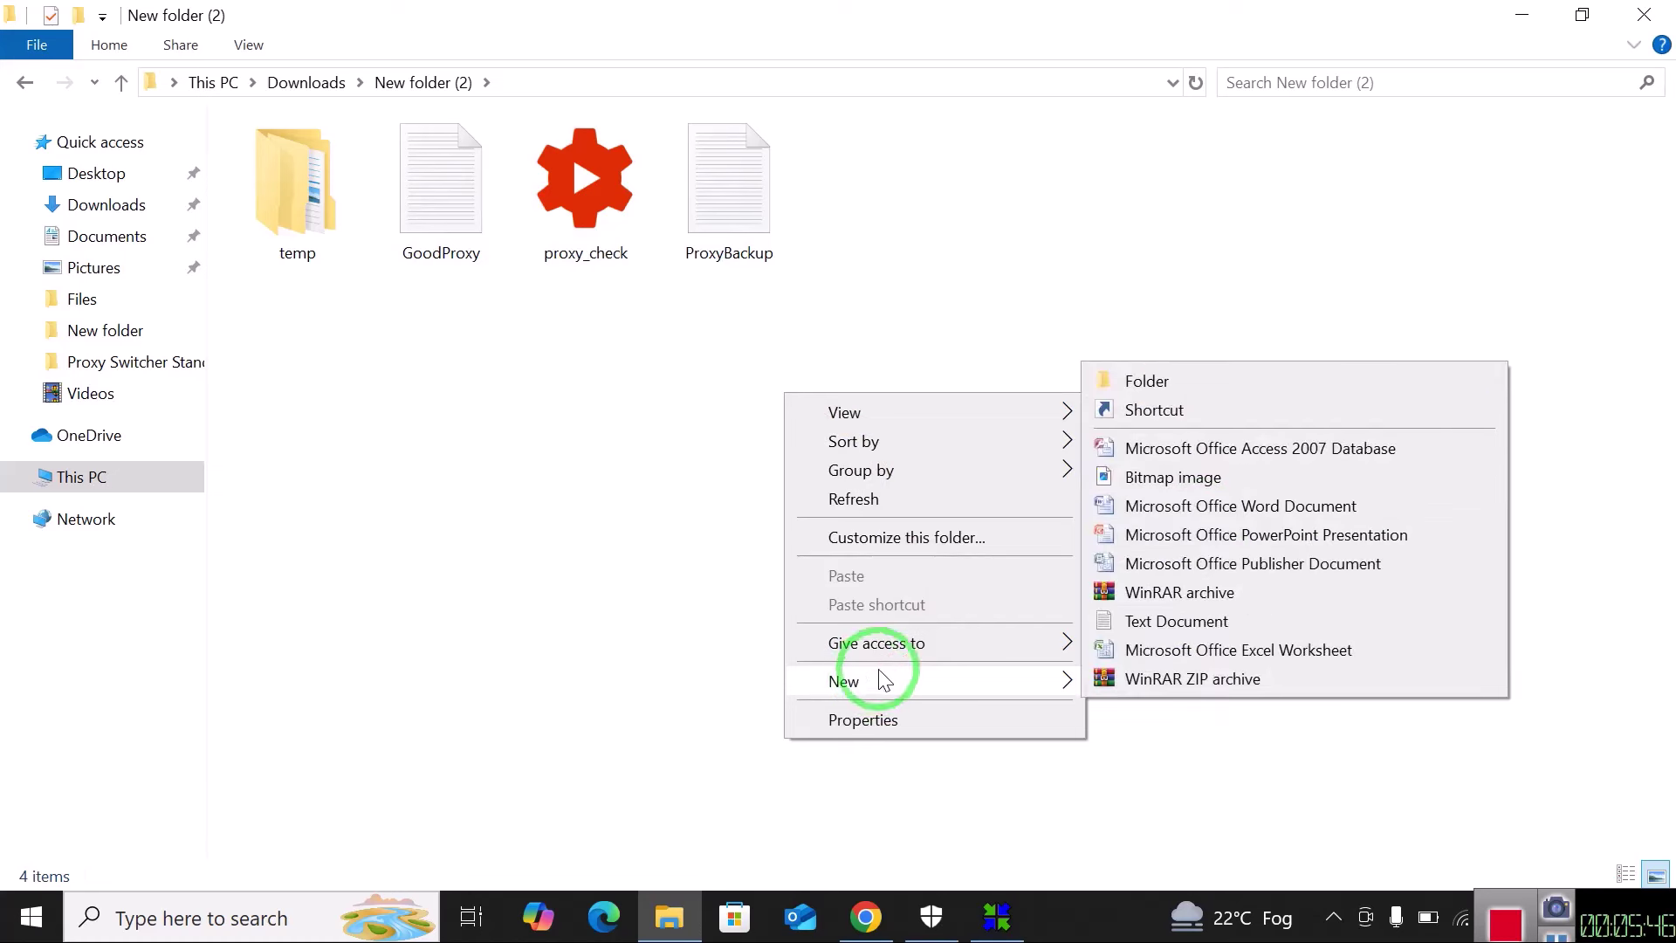
pyautogui.click(1218, 634)
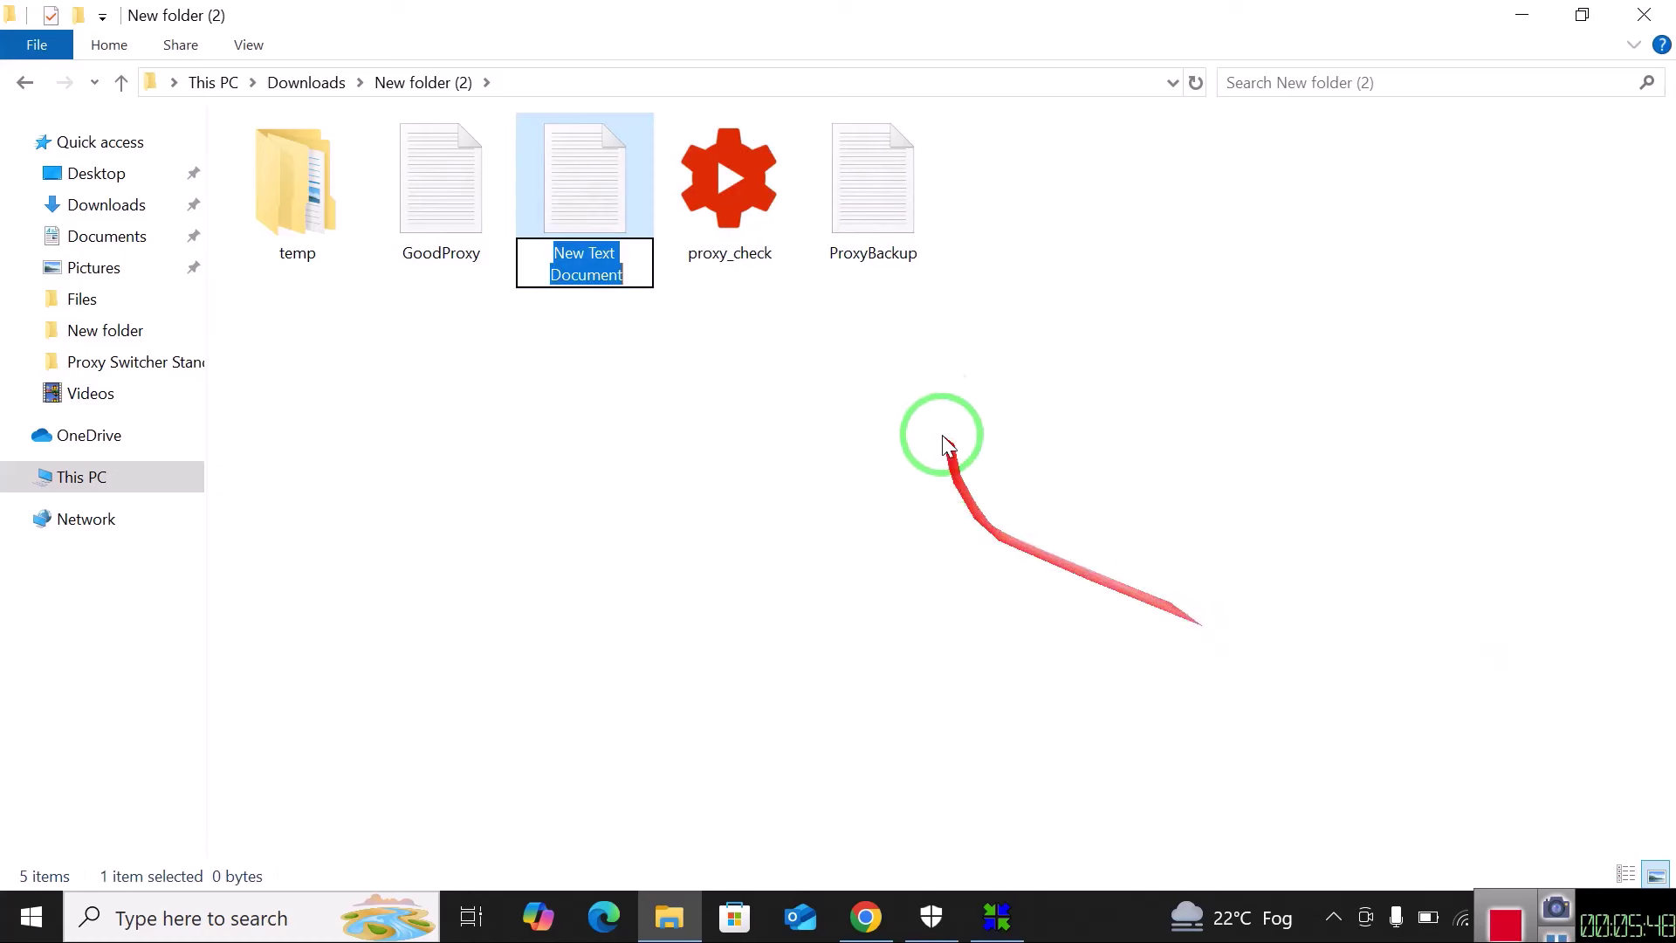
# Name the file proxy and paste the copied proxy addresses into it, removing the trailing blank line.
pyautogui.write('proxy')
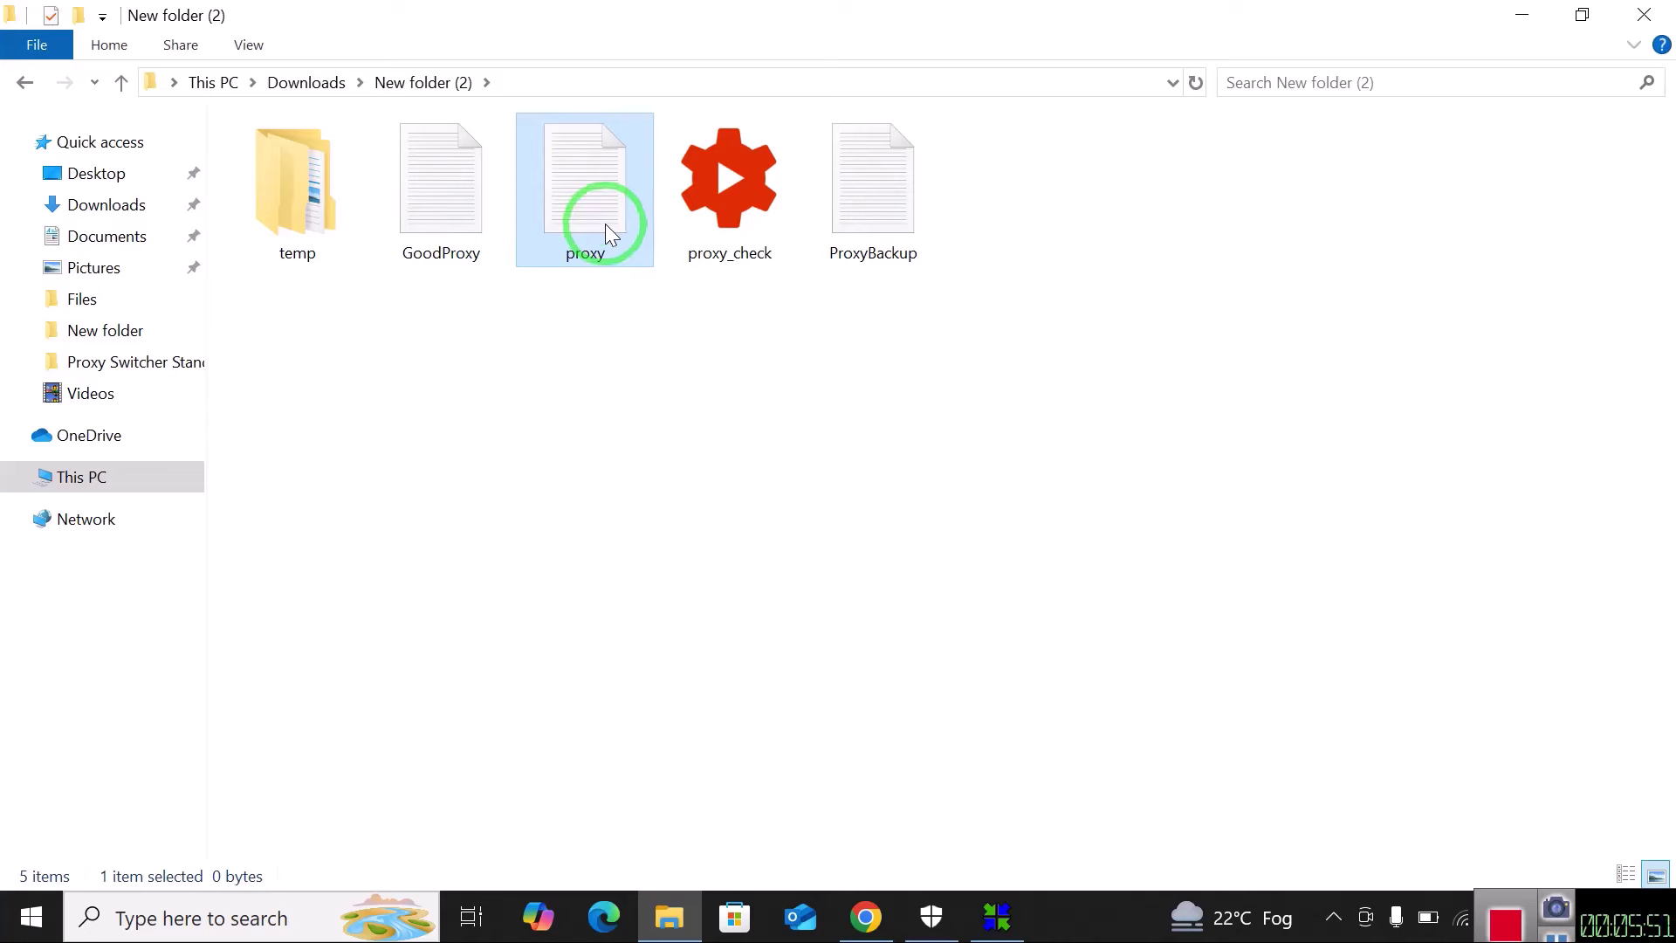
pyautogui.doubleClick(594, 204)
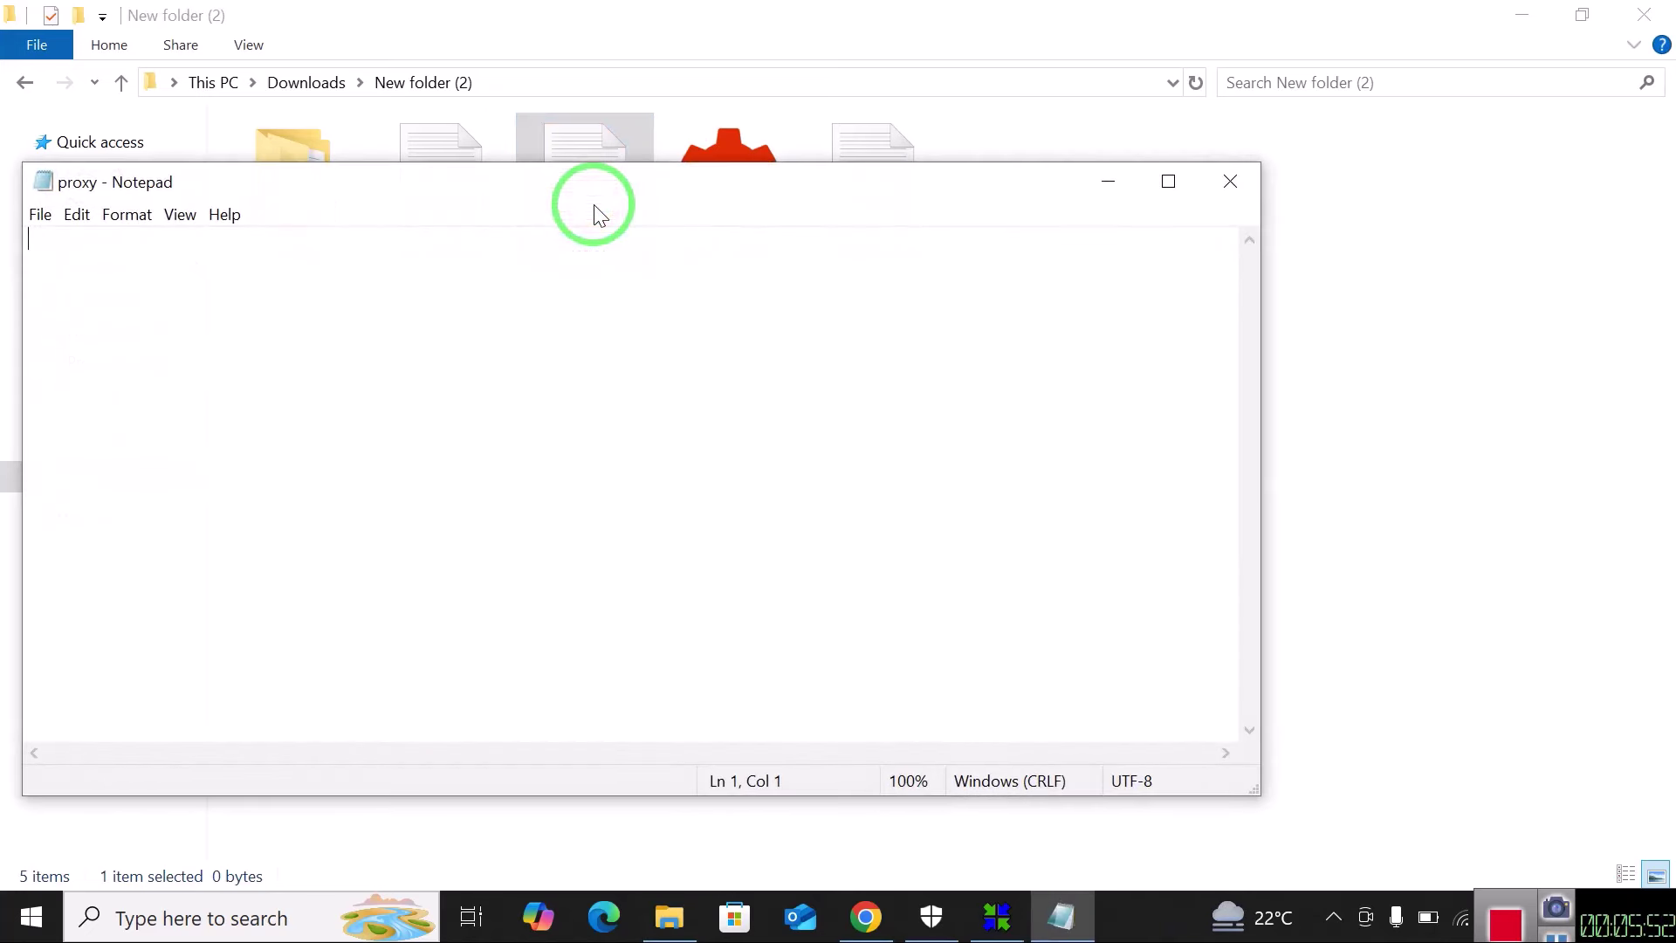
pyautogui.hotkey('ctrl', 'v')
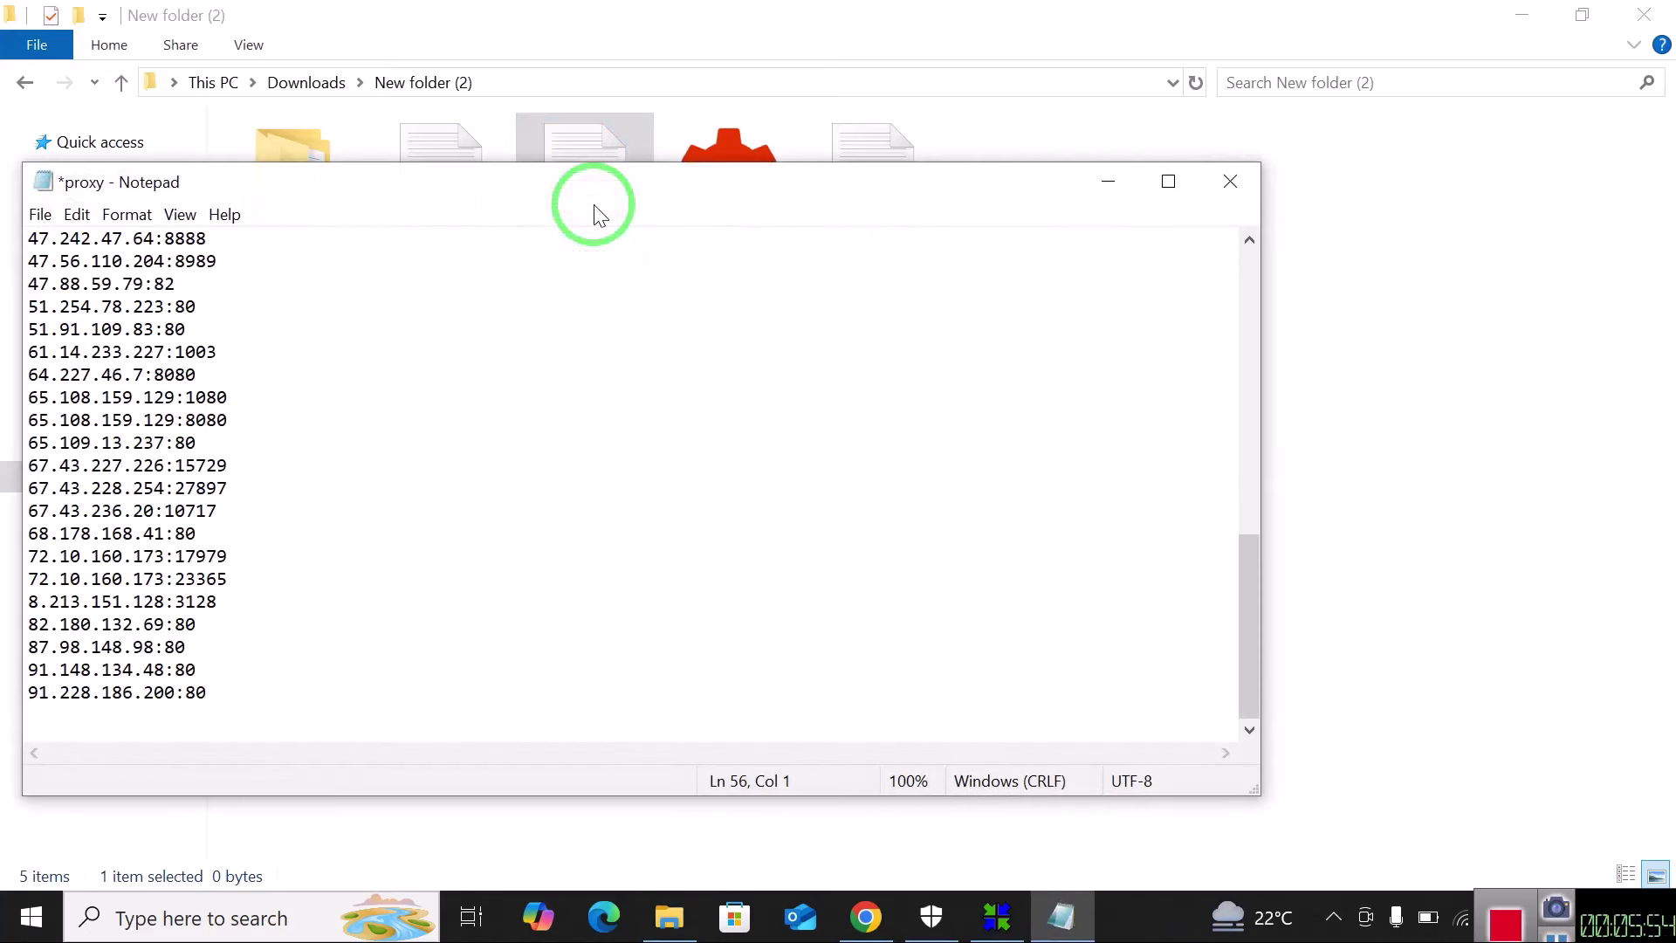
pyautogui.press('BackSpace')
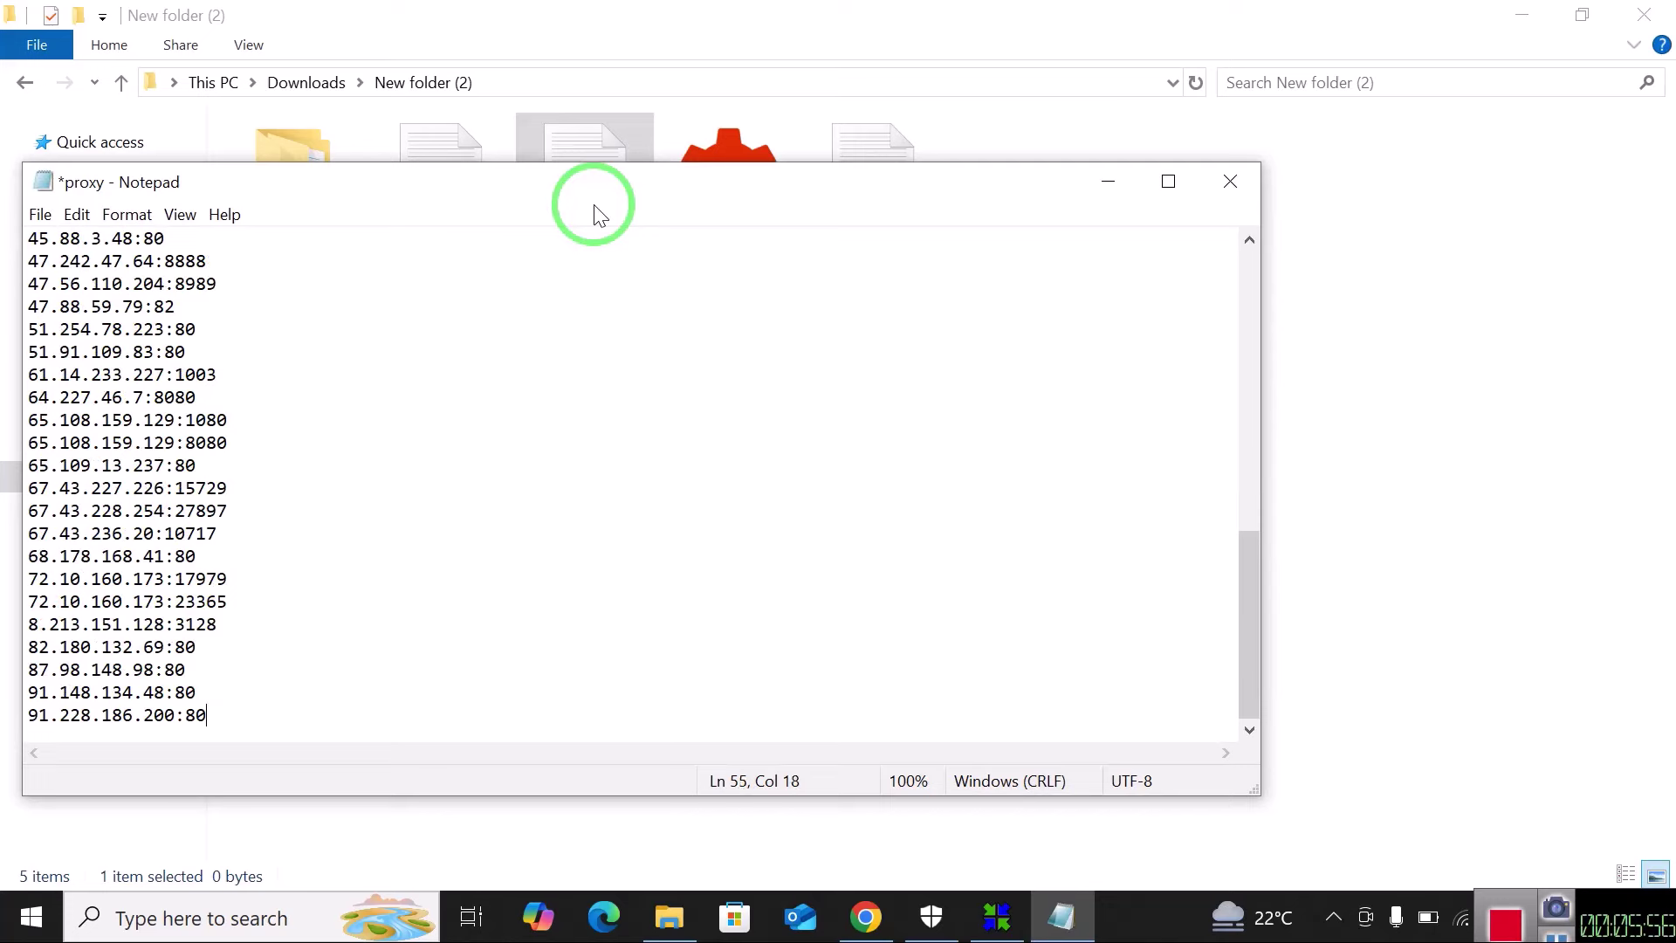
pyautogui.press('Up')
pyautogui.press('Up')
pyautogui.press('Up')
pyautogui.press('Up')
pyautogui.press('Up')
pyautogui.press('Up')
pyautogui.press('Up')
pyautogui.press('Up')
pyautogui.press('Up')
pyautogui.press('Up')
pyautogui.press('Up')
pyautogui.press('Up')
pyautogui.press('Up')
pyautogui.press('Up')
pyautogui.press('Up')
pyautogui.press('Up')
pyautogui.press('Up')
pyautogui.press('Up')
pyautogui.press('Up')
pyautogui.press('Up')
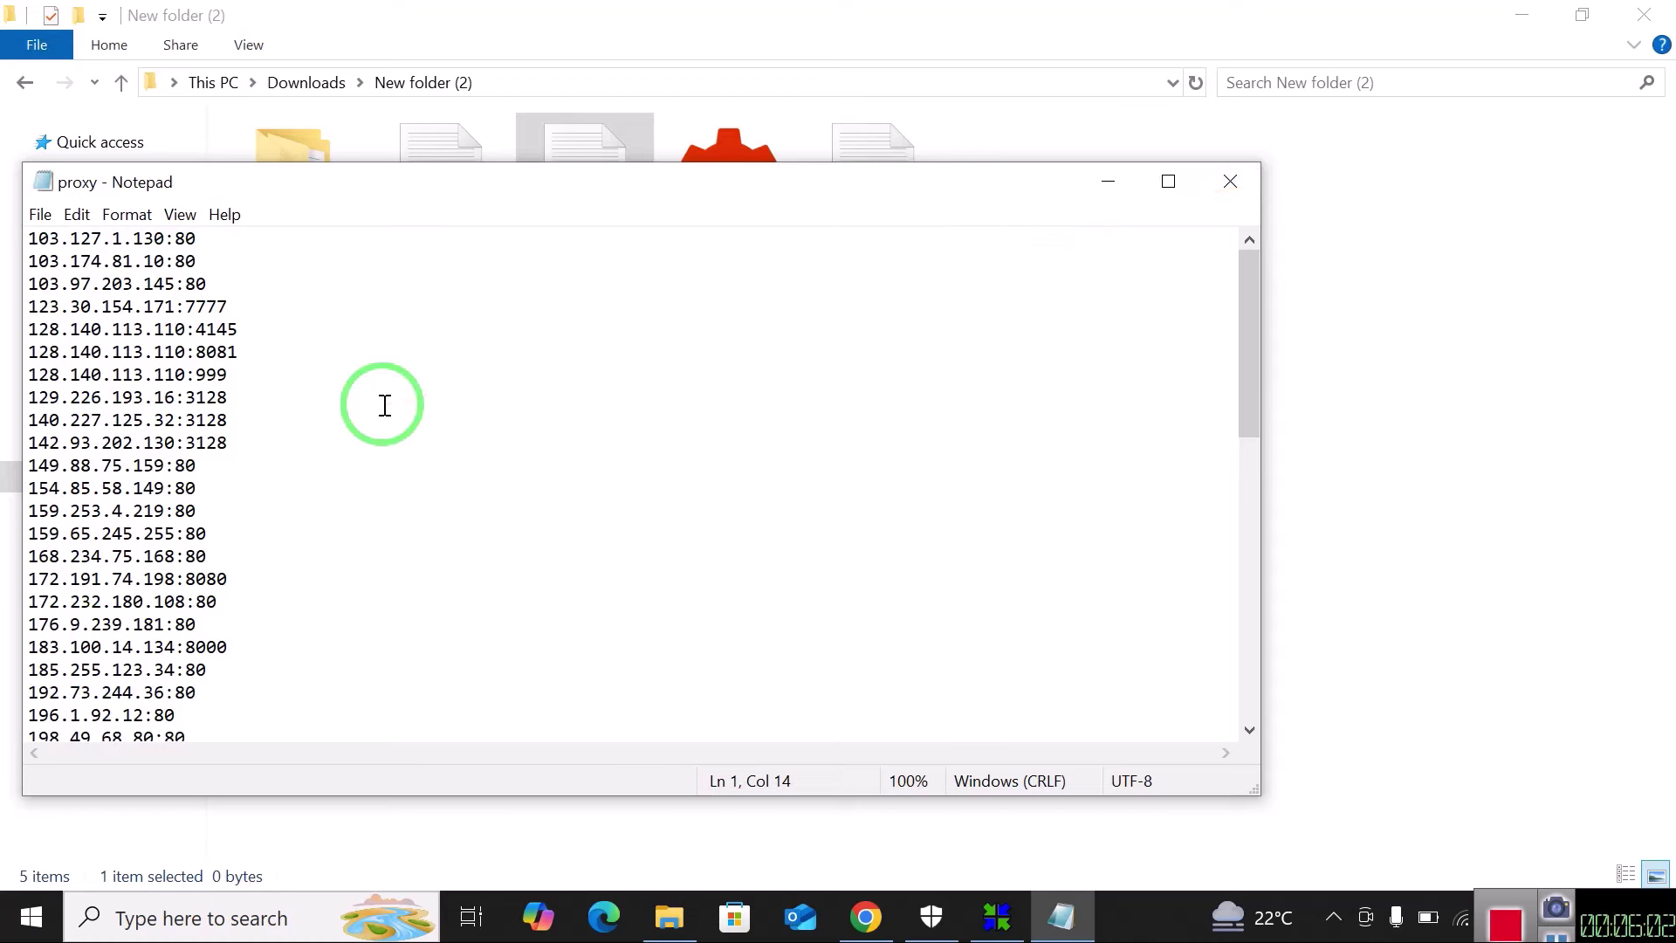
# Close the proxy file, then reopen it to confirm the list was saved.
pyautogui.click(1230, 182)
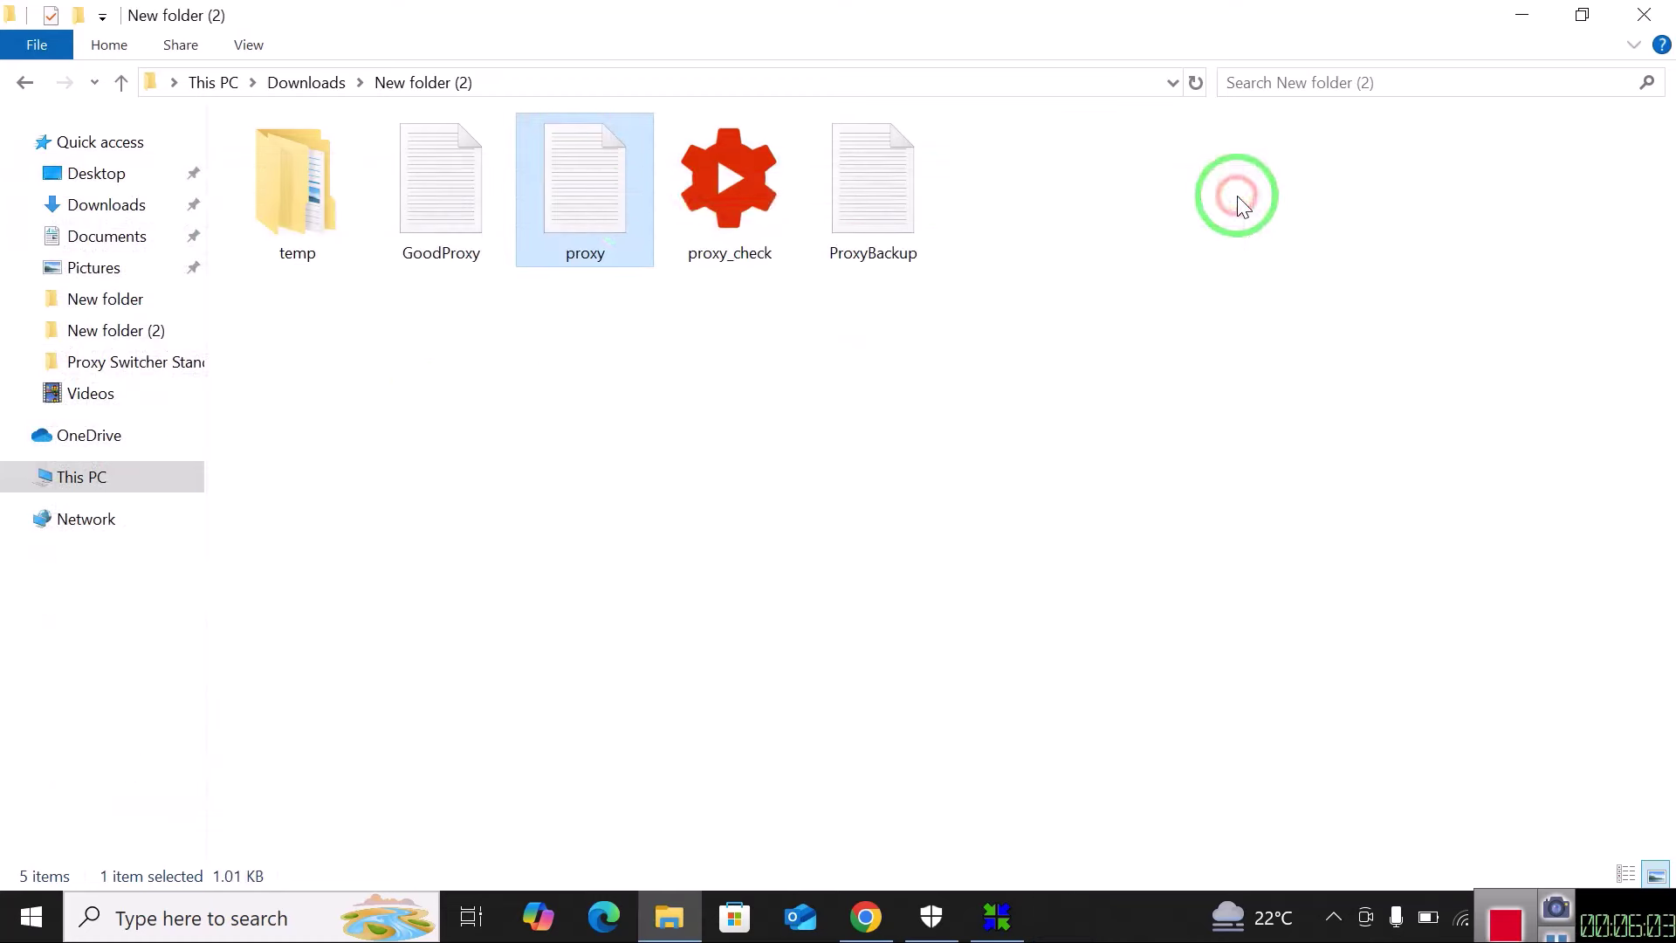
pyautogui.doubleClick(583, 223)
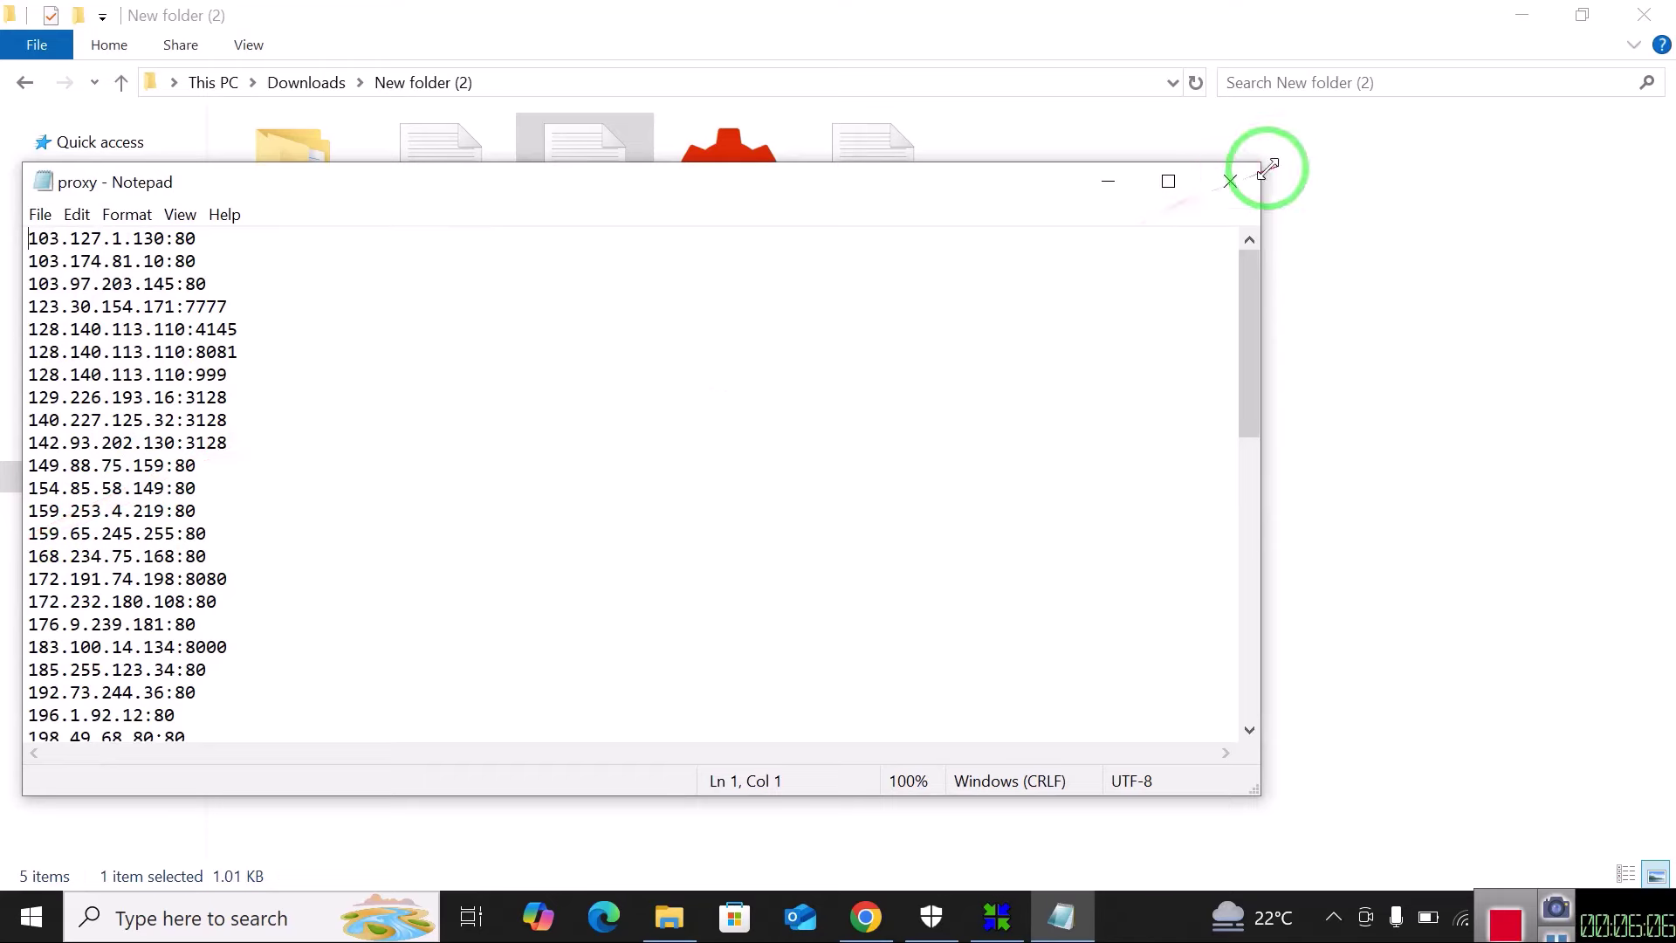
pyautogui.click(1215, 183)
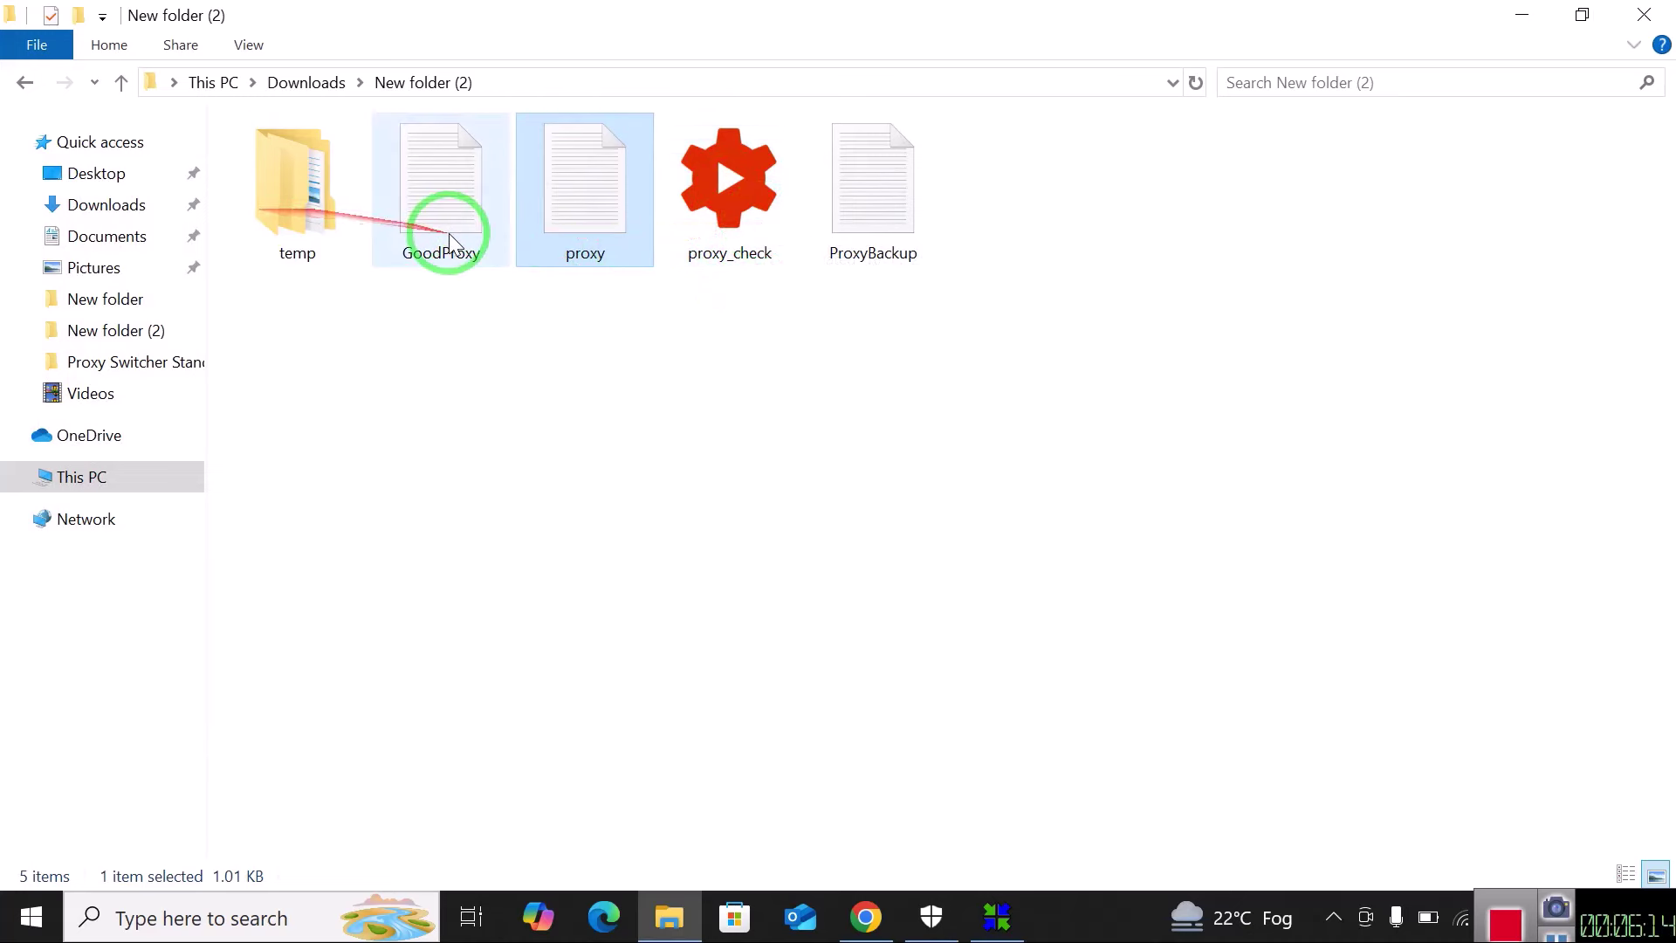
# Launch proxy_check.exe from New folder (2).
pyautogui.doubleClick(447, 205)
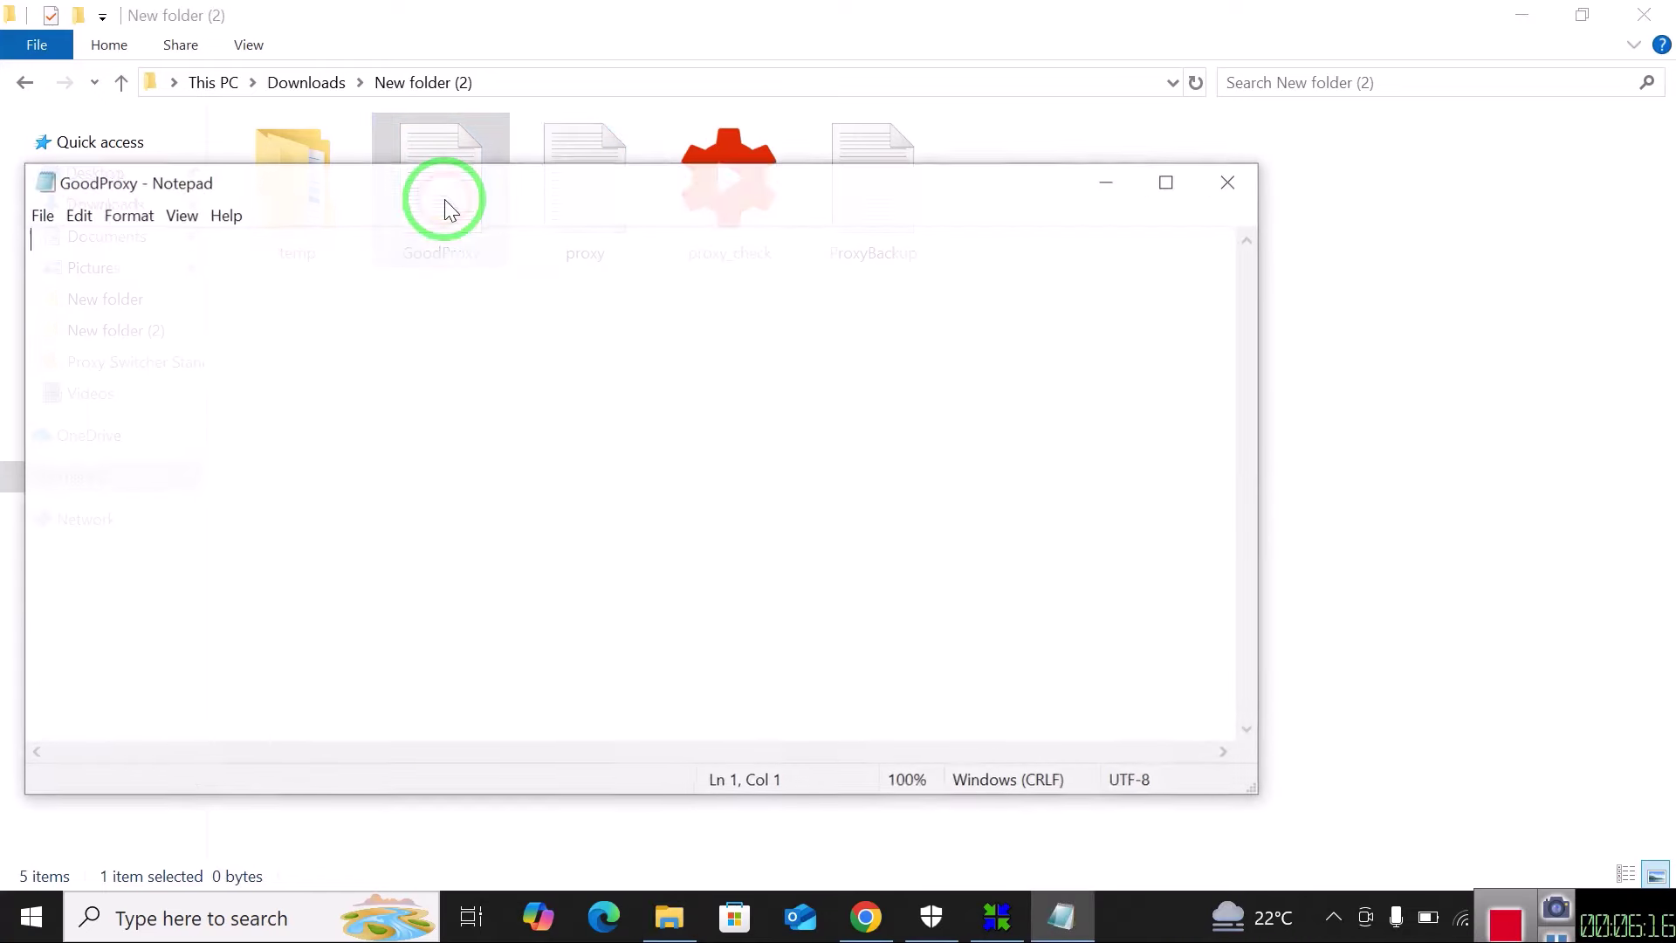
pyautogui.click(1240, 181)
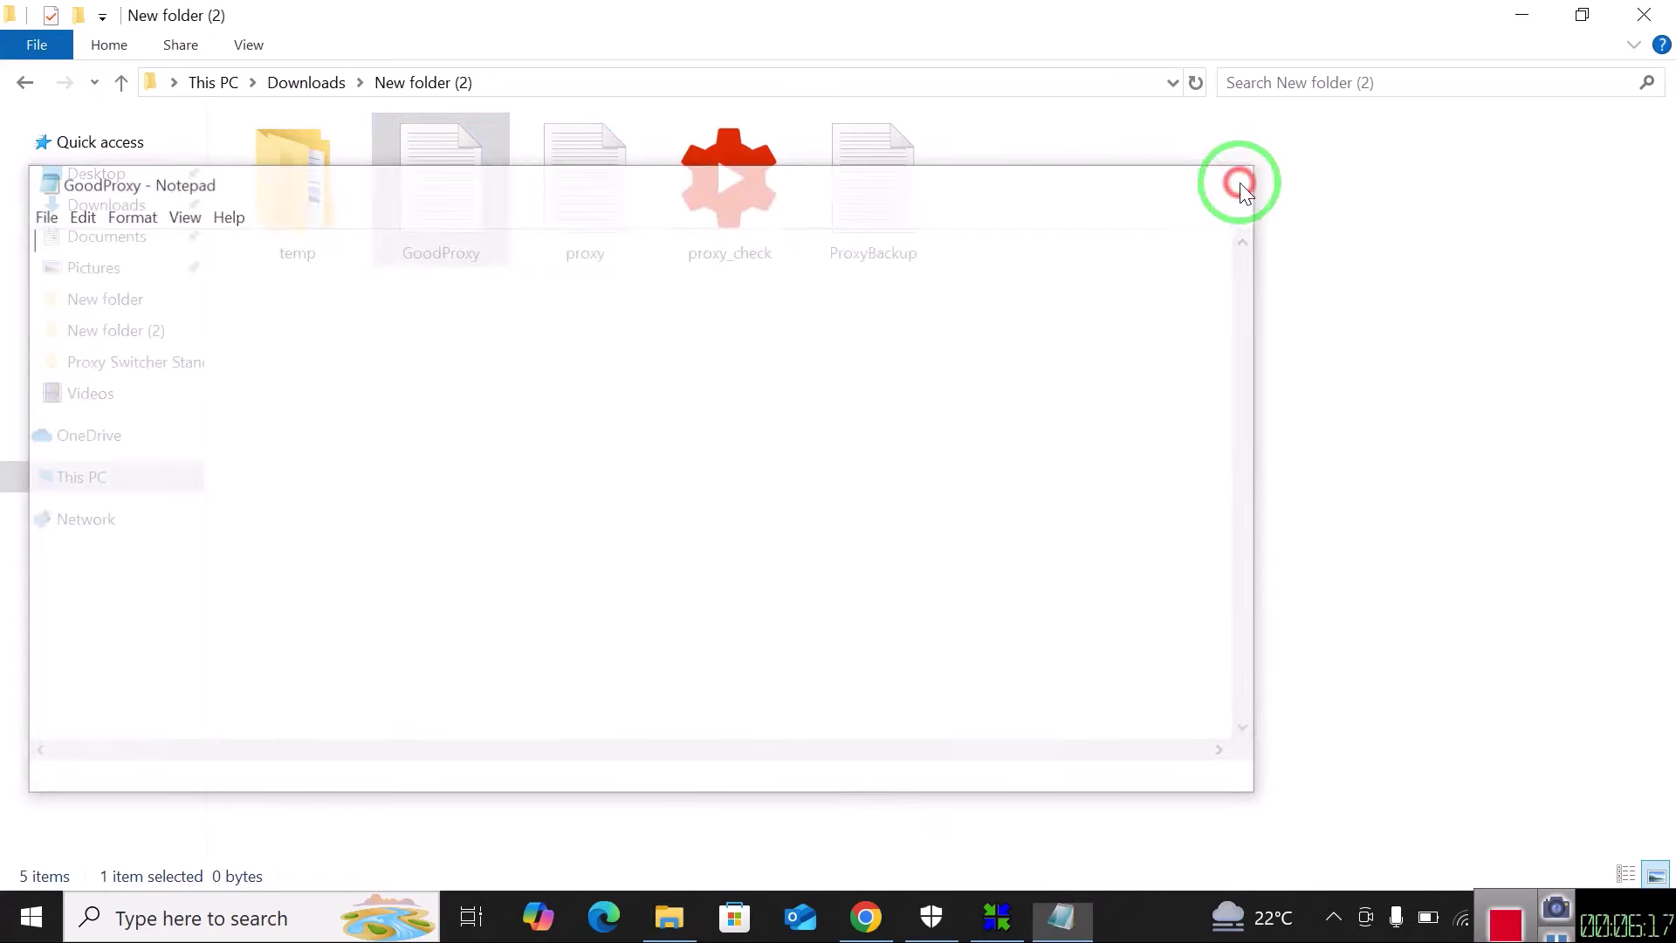
pyautogui.doubleClick(737, 212)
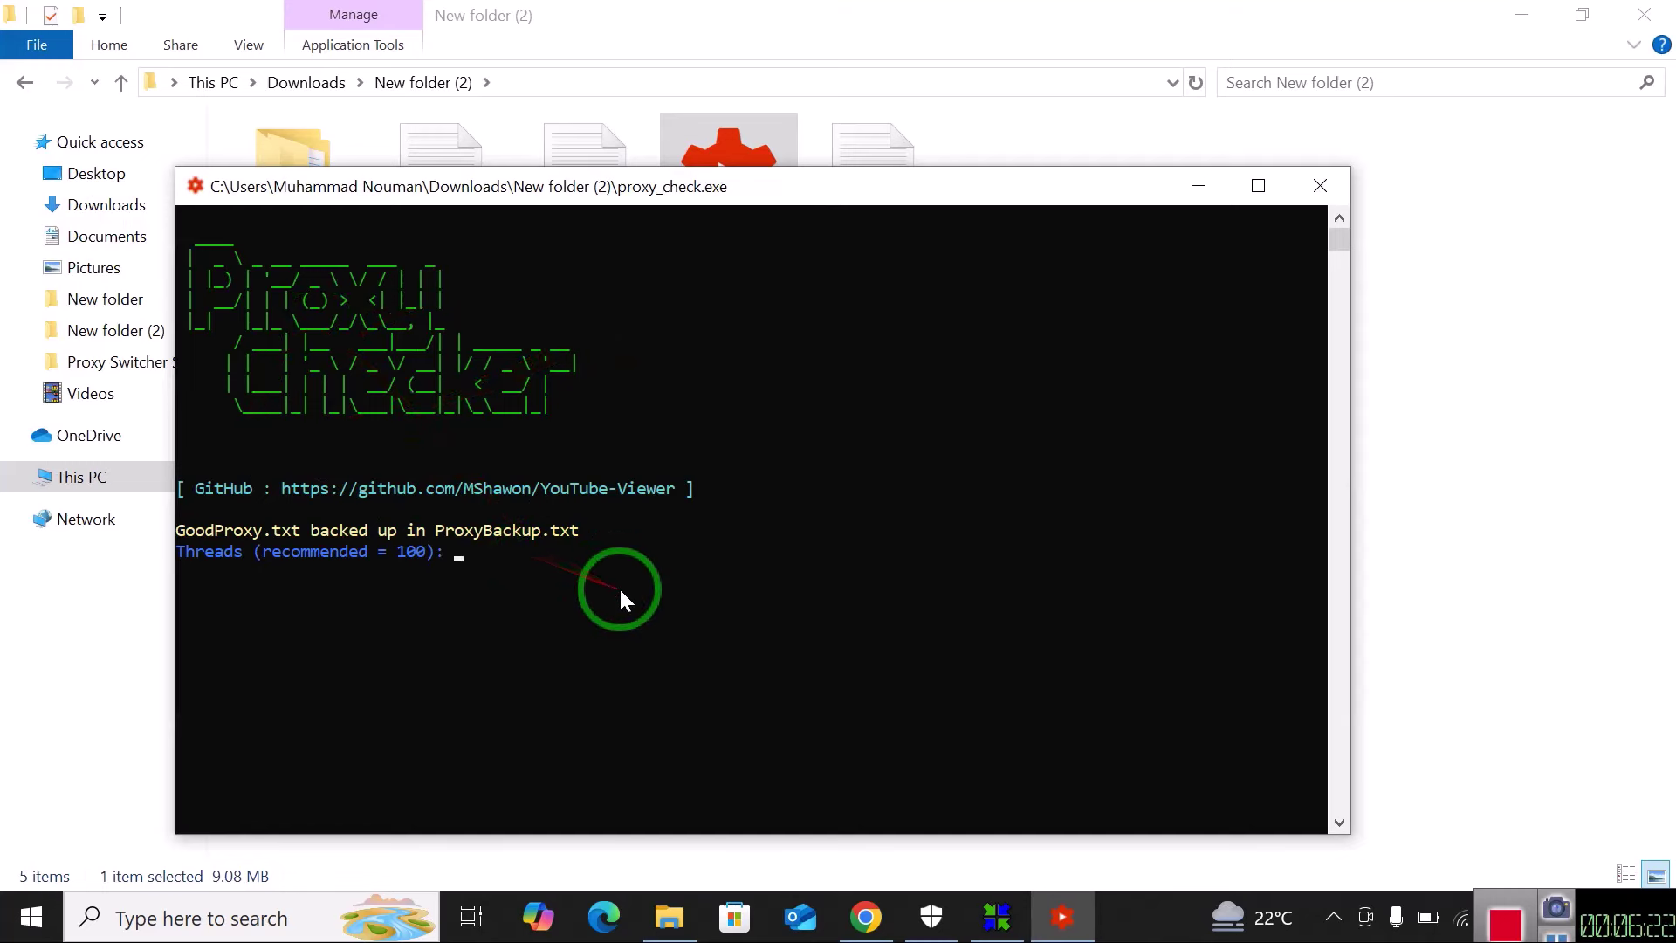
# Run the checker with default threads on the file proxy, then minimize its console.
pyautogui.press('Return')
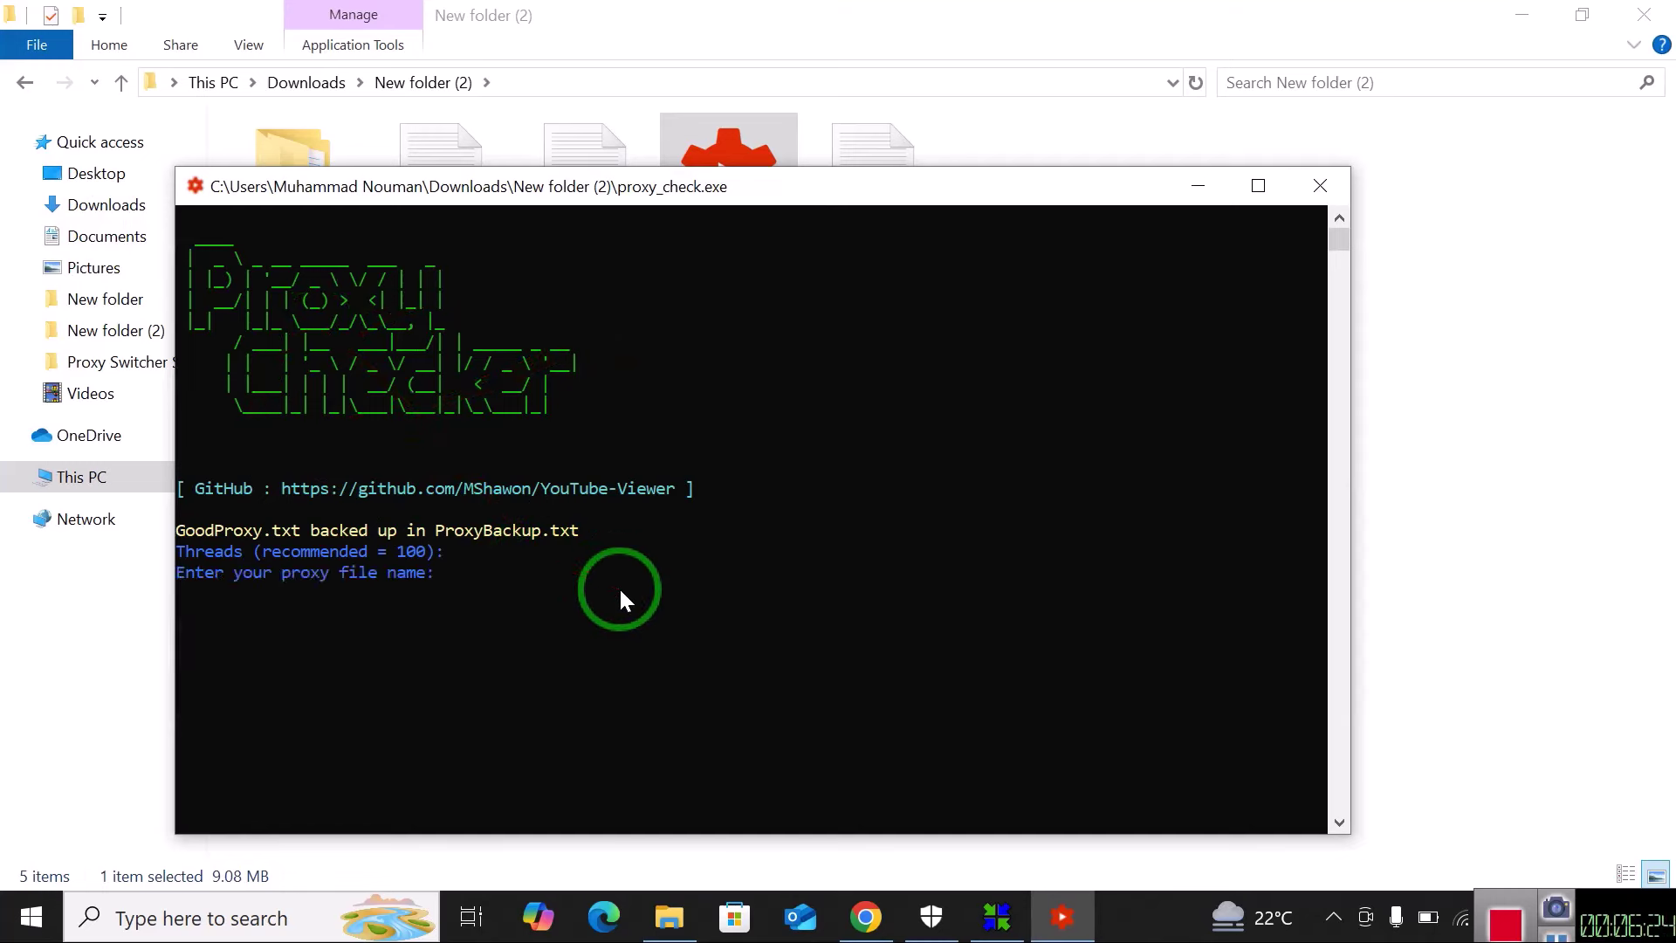
pyautogui.moveTo(620, 587); pyautogui.dragTo(507, 420)
pyautogui.moveTo(227, 541)
pyautogui.mouseDown()
pyautogui.moveTo(853, 186)
pyautogui.moveTo(861, 207)
pyautogui.moveTo(985, 247)
pyautogui.moveTo(873, 329)
pyautogui.moveTo(894, 211)
pyautogui.mouseUp()
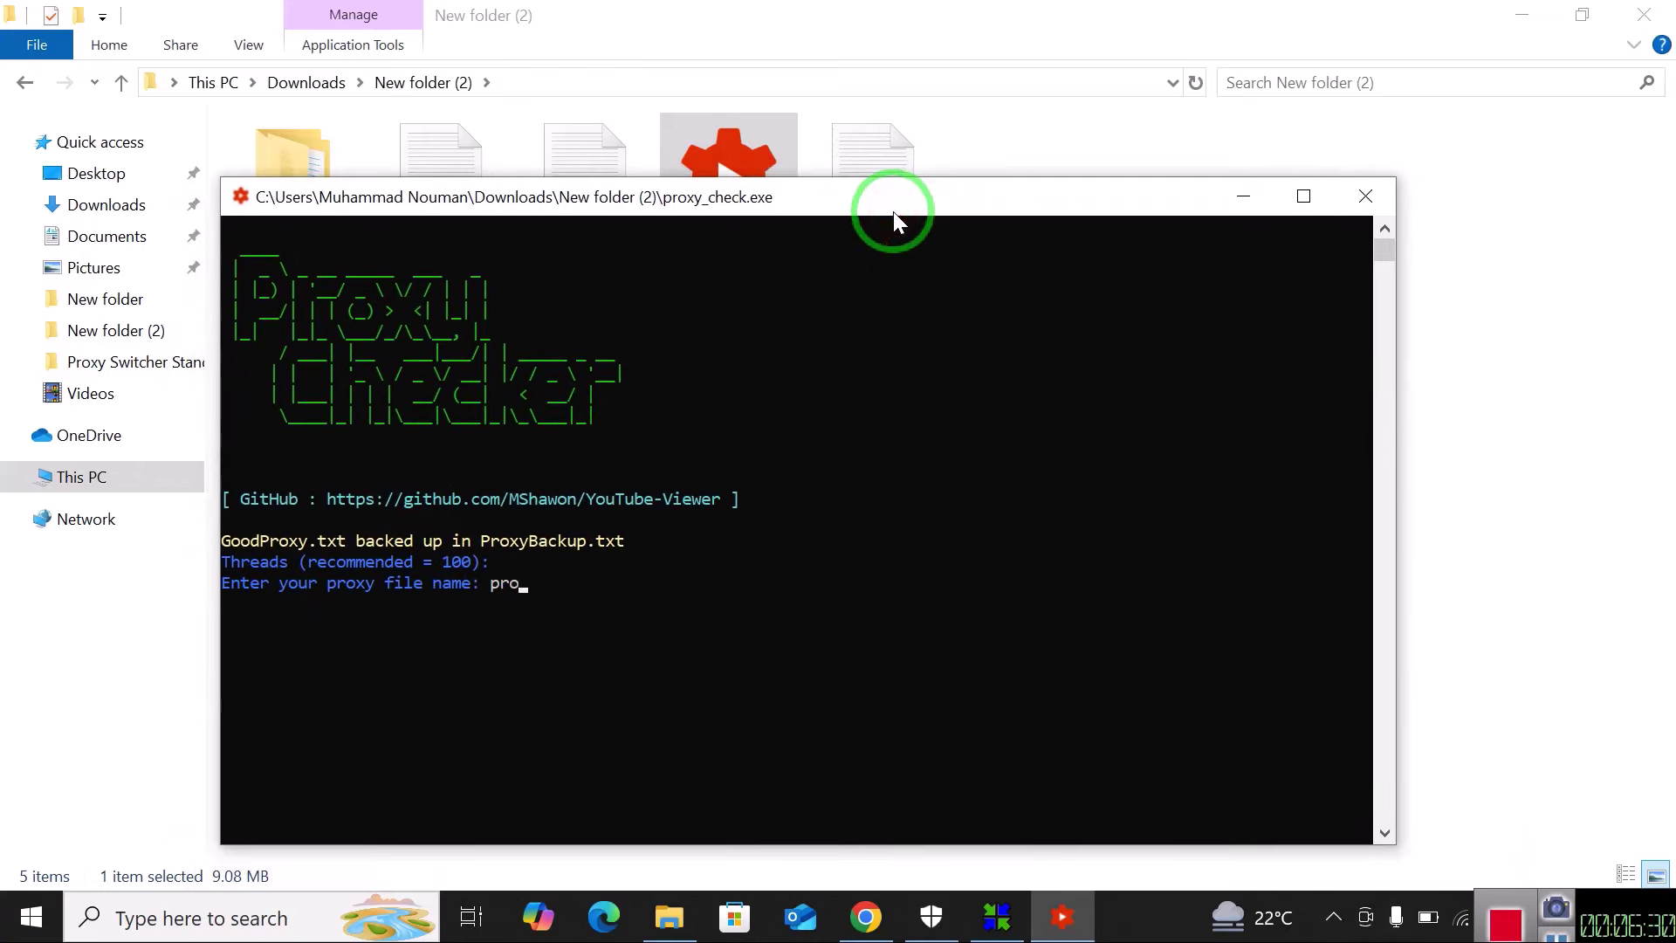
pyautogui.write('proxy')
pyautogui.press('Return')
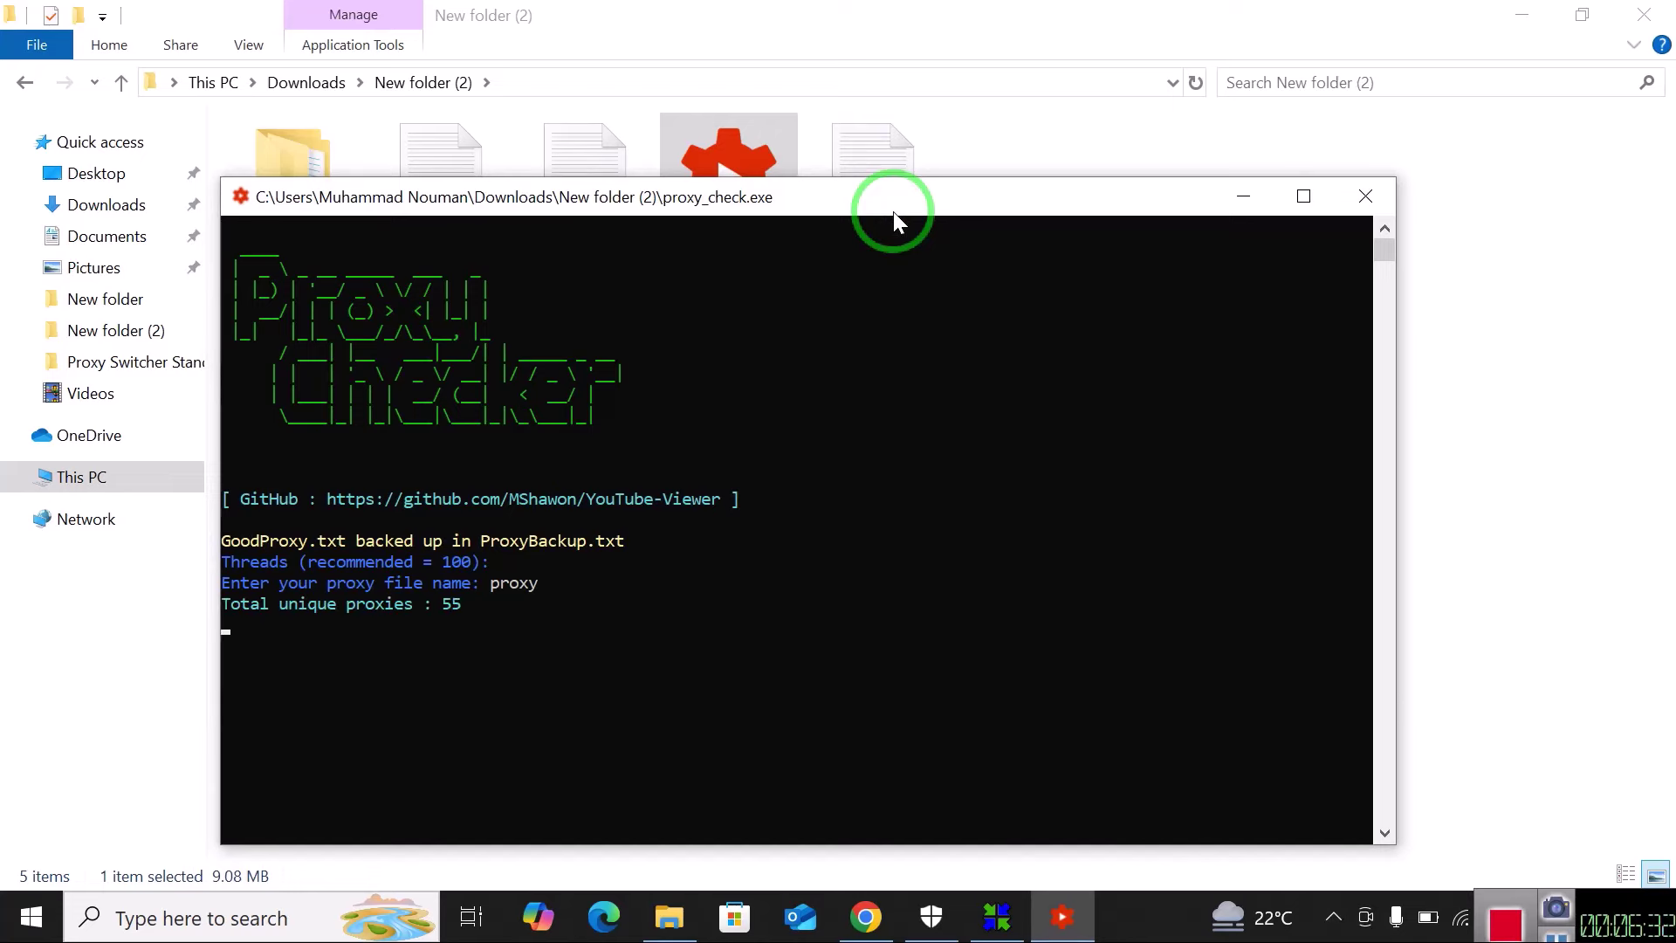
pyautogui.moveTo(893, 211); pyautogui.dragTo(415, 608)
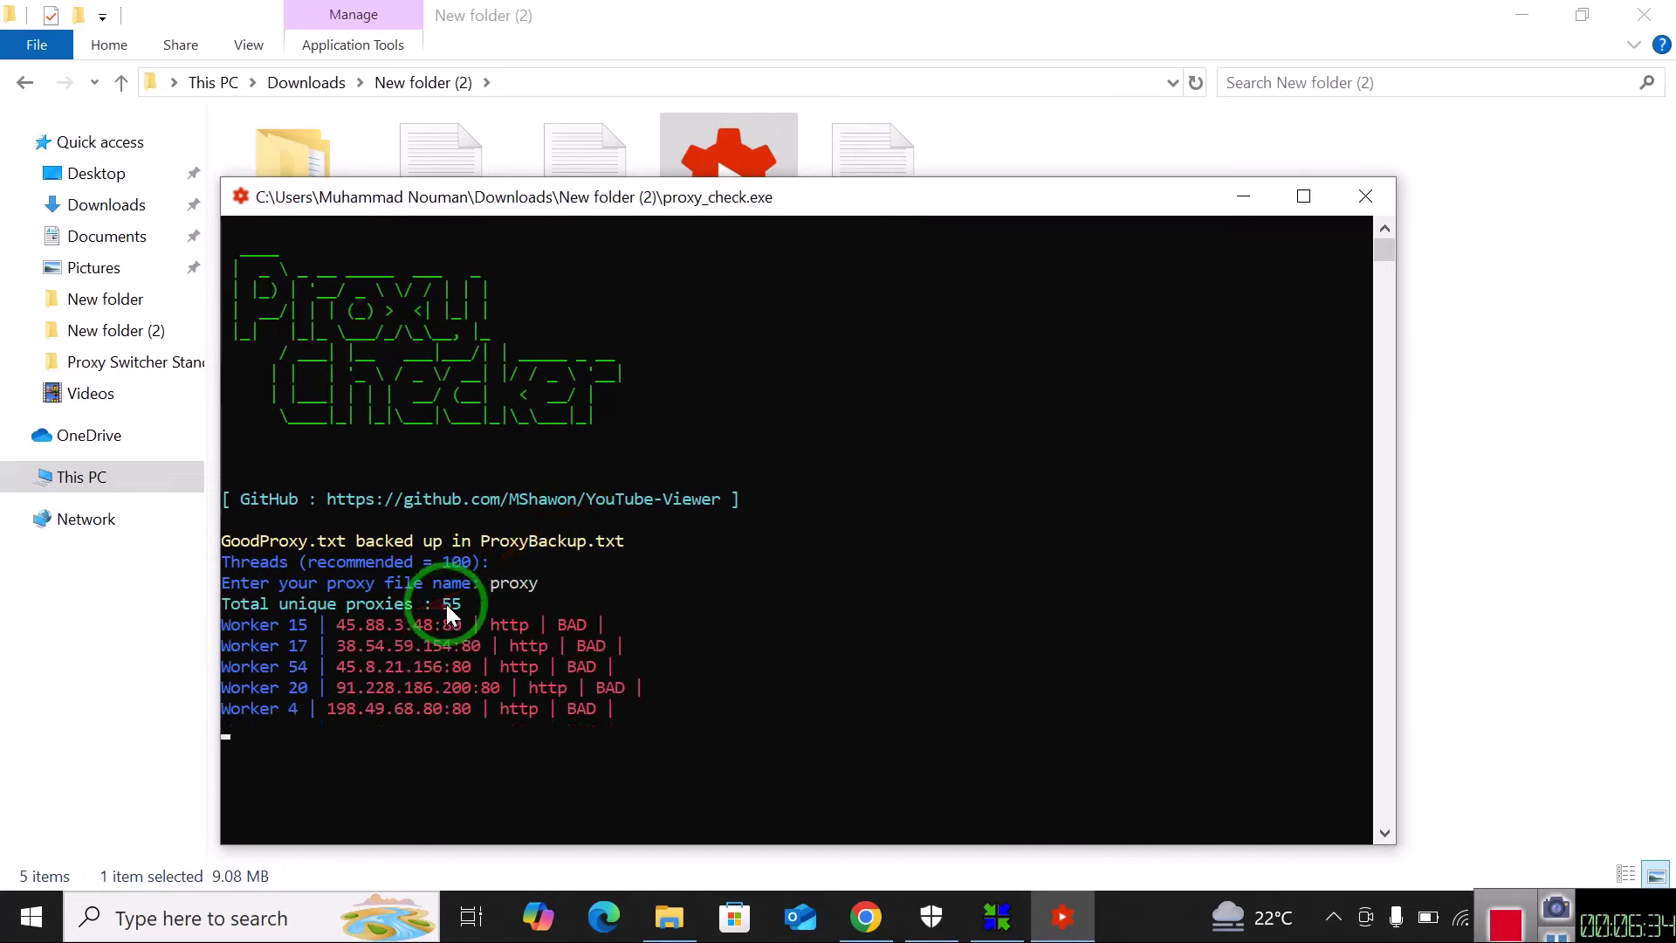
pyautogui.moveTo(445, 601)
pyautogui.mouseDown()
pyautogui.moveTo(452, 384)
pyautogui.moveTo(437, 377)
pyautogui.moveTo(681, 344)
pyautogui.moveTo(659, 378)
pyautogui.moveTo(734, 513)
pyautogui.moveTo(468, 482)
pyautogui.moveTo(608, 763)
pyautogui.mouseUp()
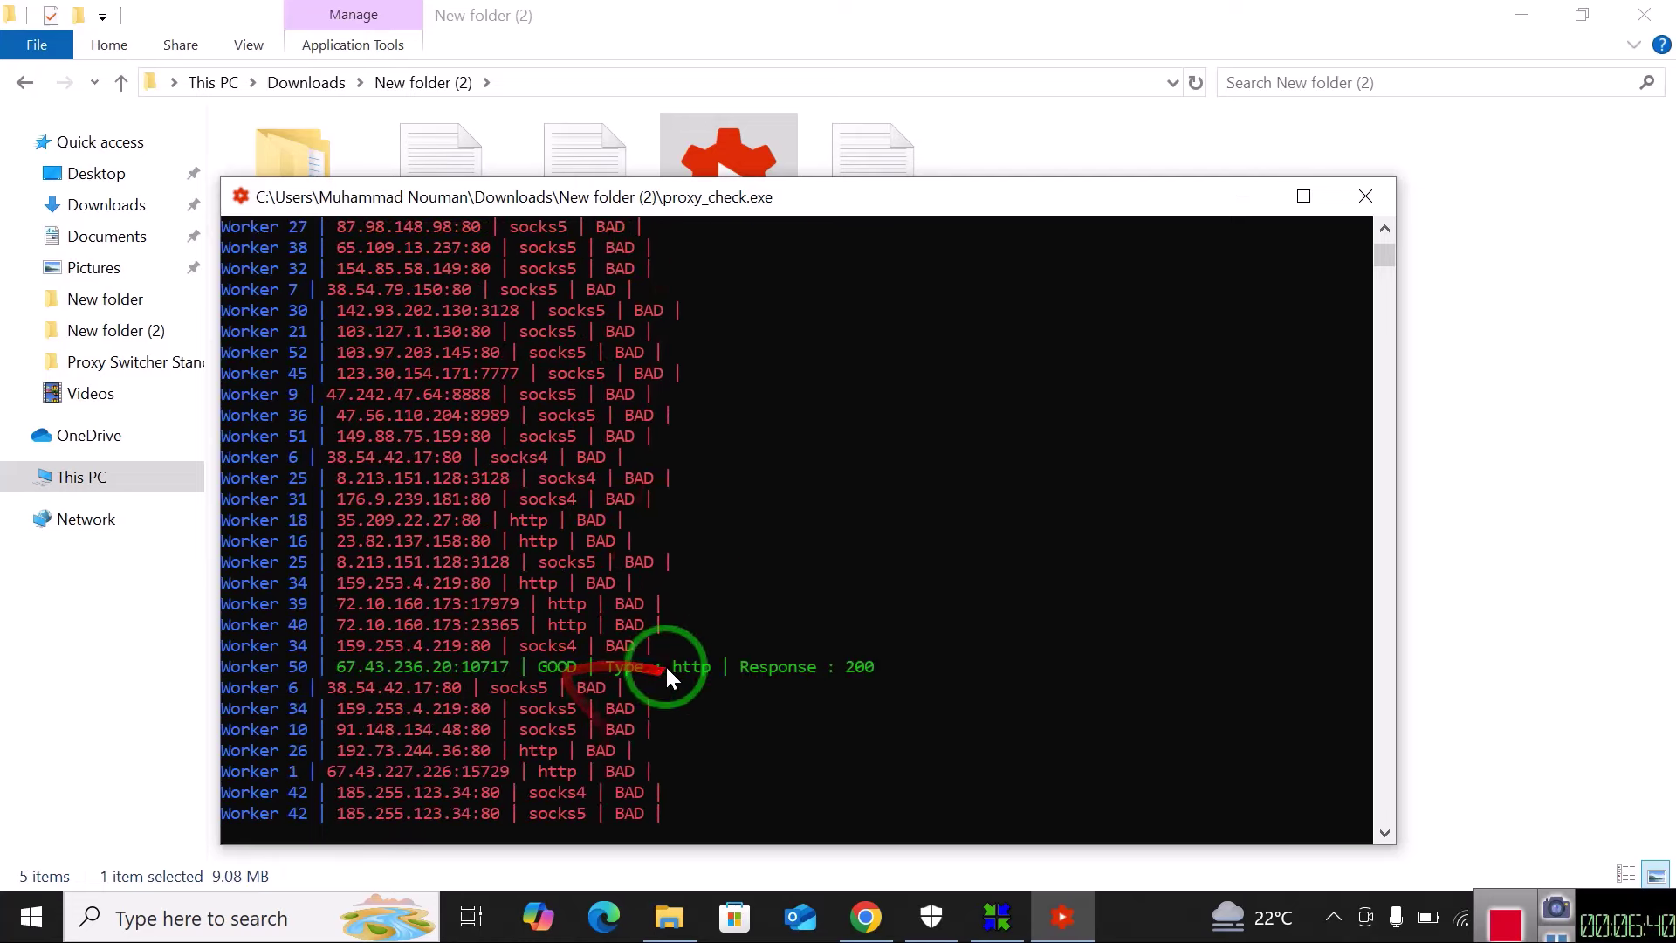
pyautogui.moveTo(690, 524)
pyautogui.mouseDown()
pyautogui.moveTo(783, 604)
pyautogui.moveTo(678, 660)
pyautogui.mouseUp()
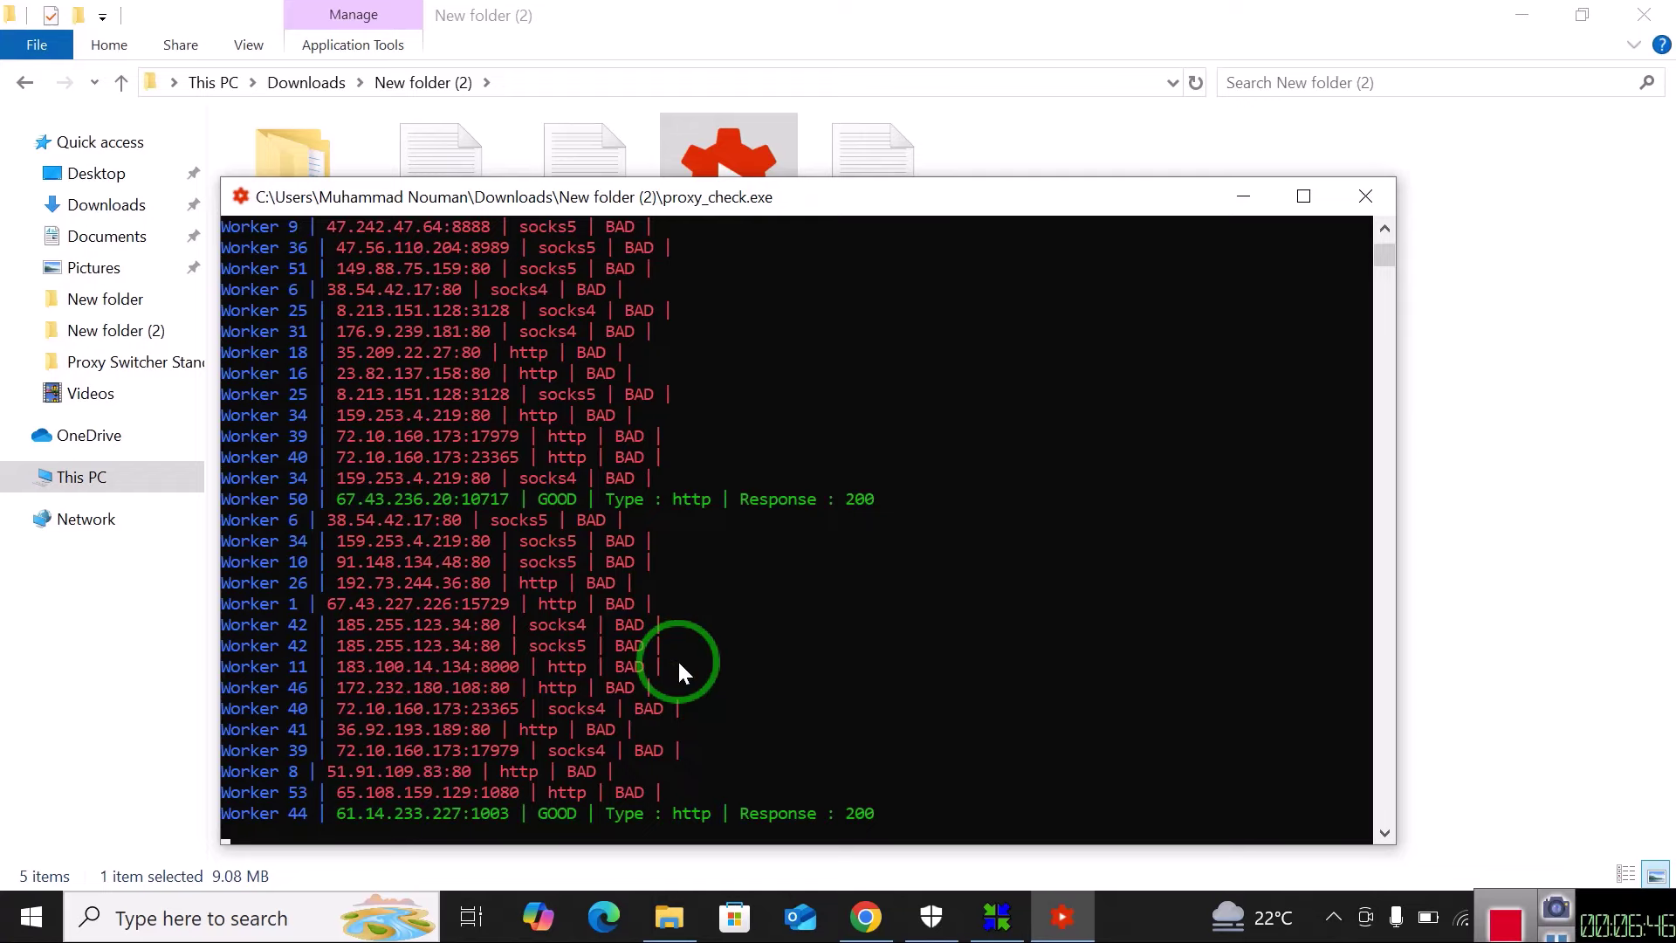
pyautogui.click(1241, 198)
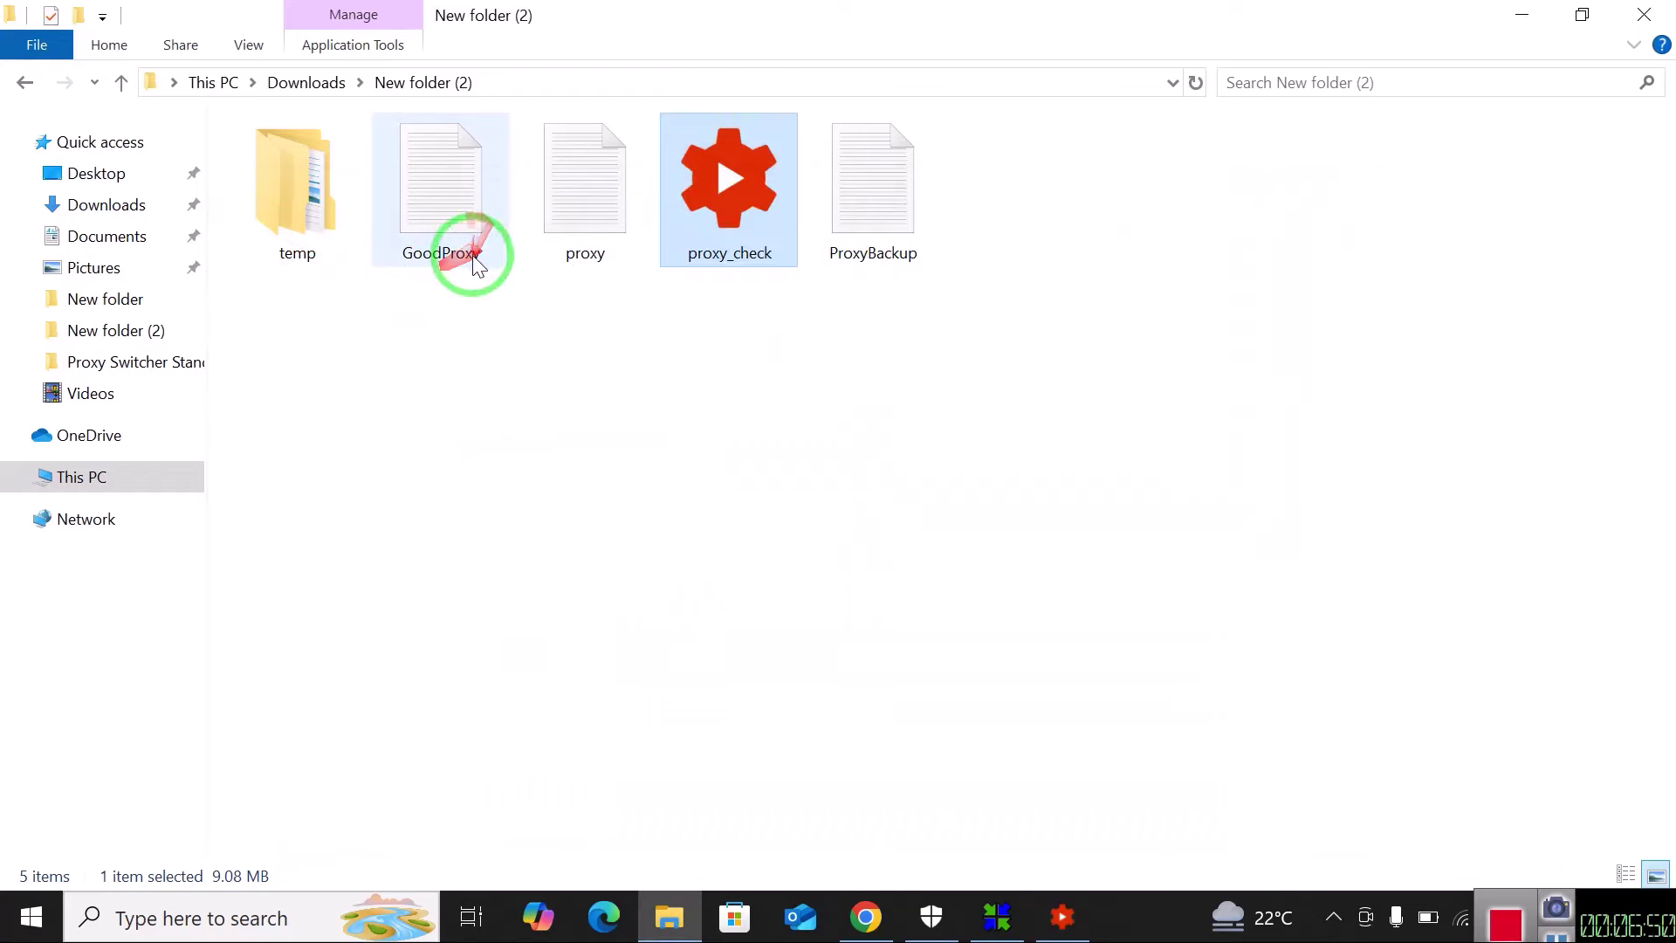
pyautogui.click(1063, 917)
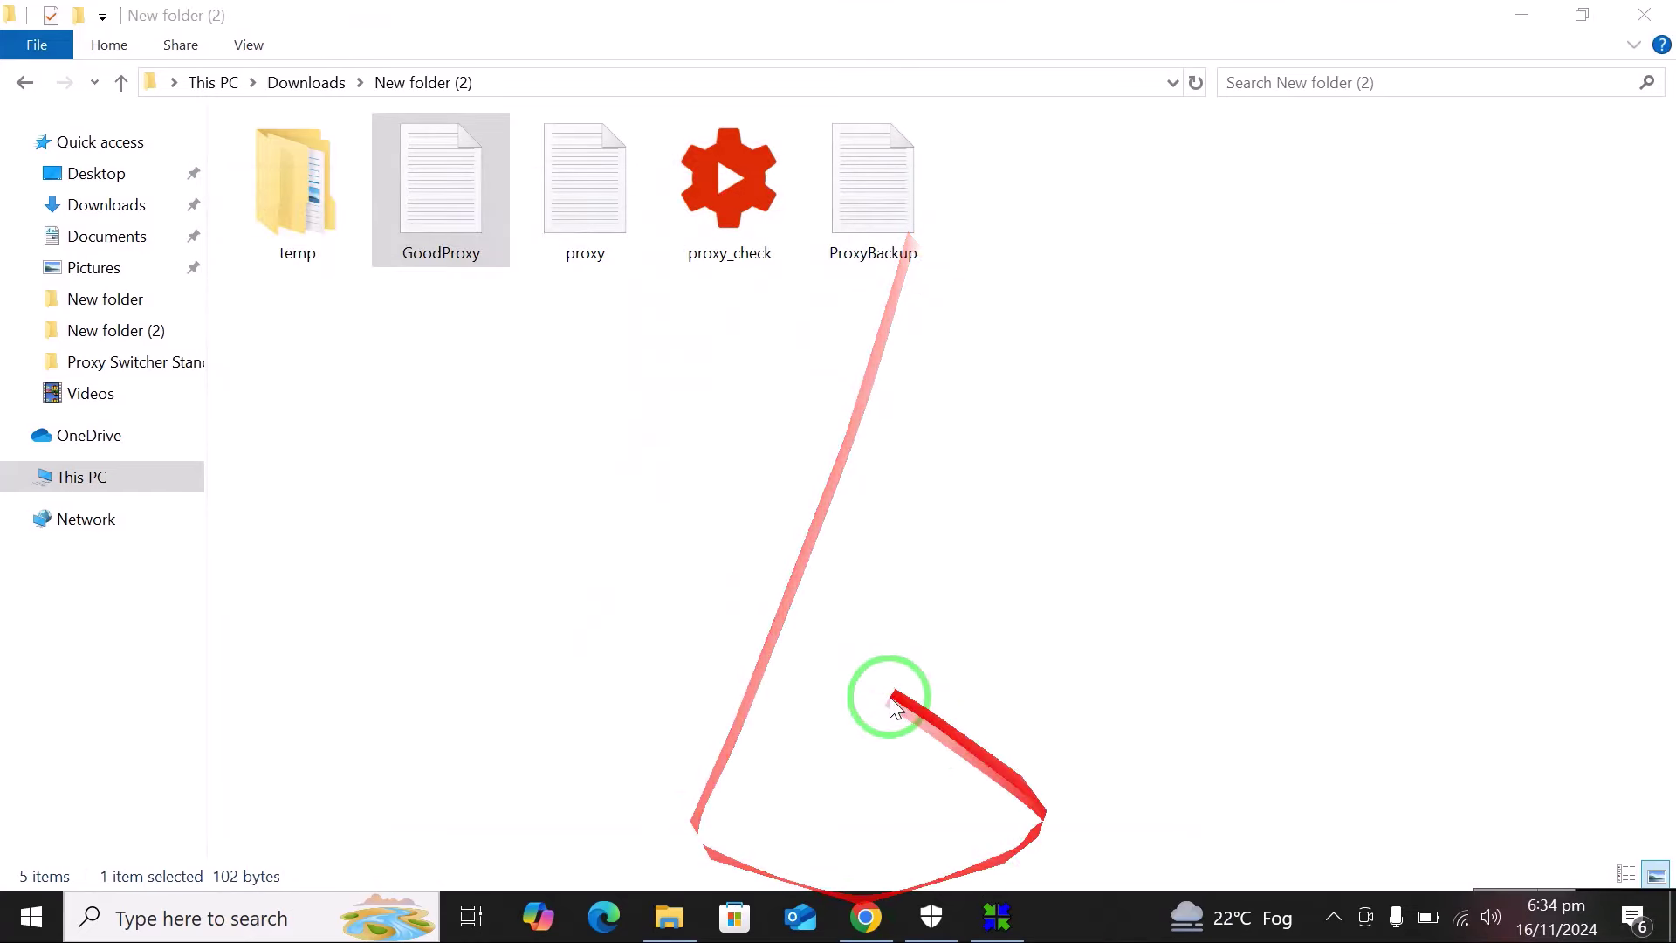
pyautogui.doubleClick(405, 218)
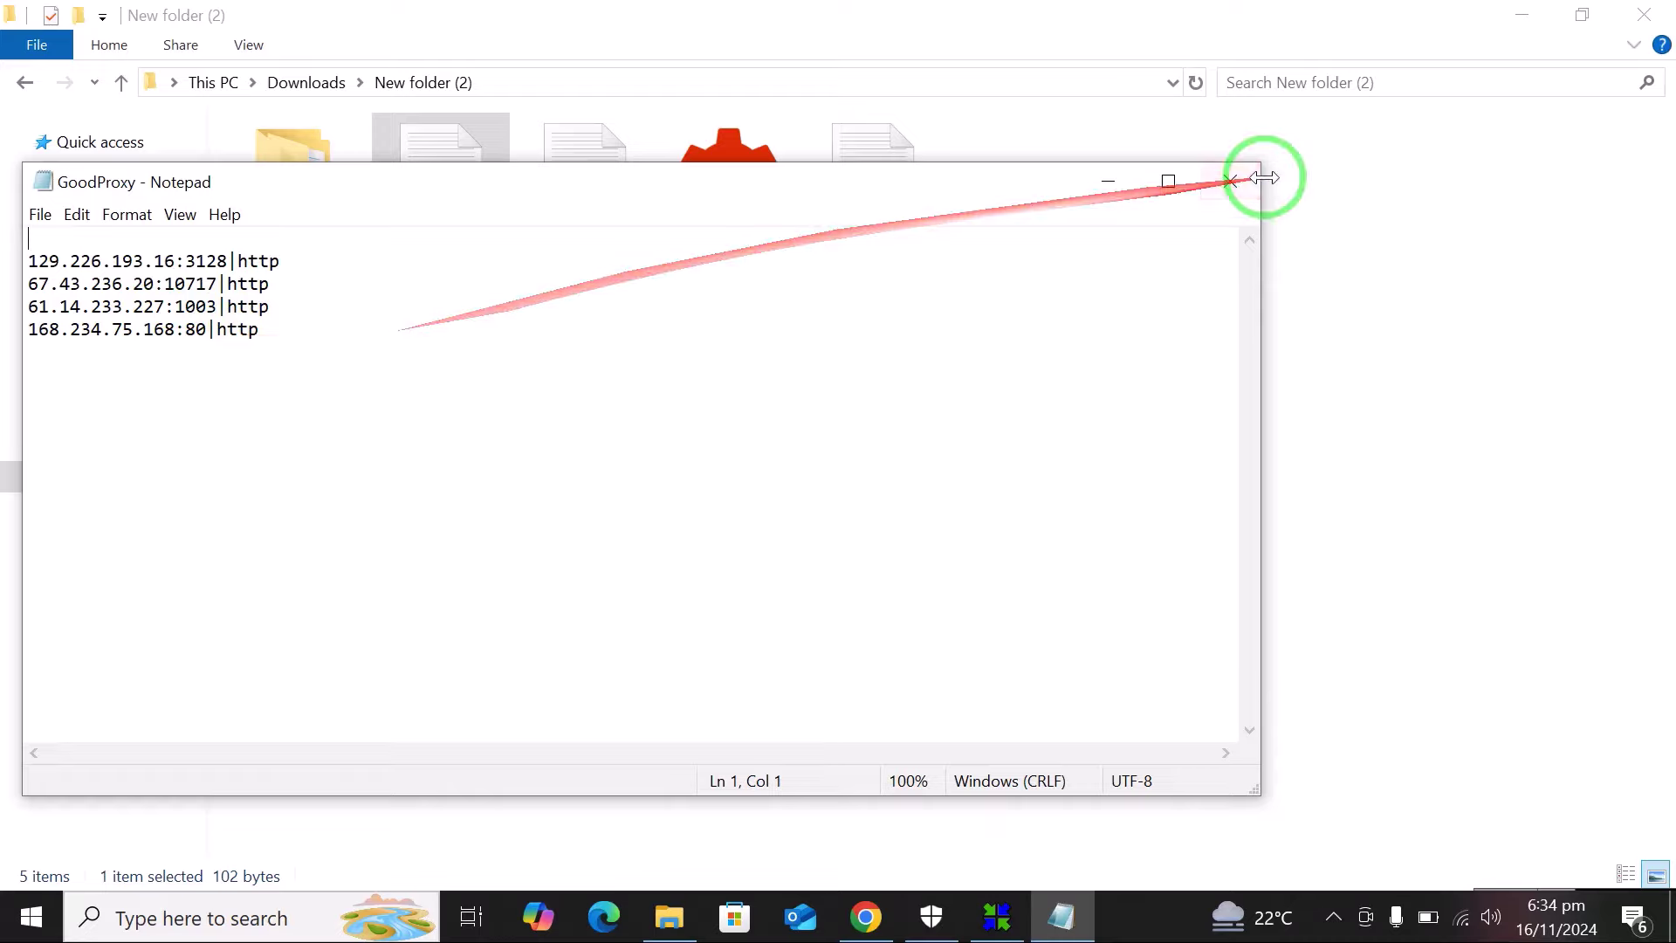
pyautogui.click(1231, 182)
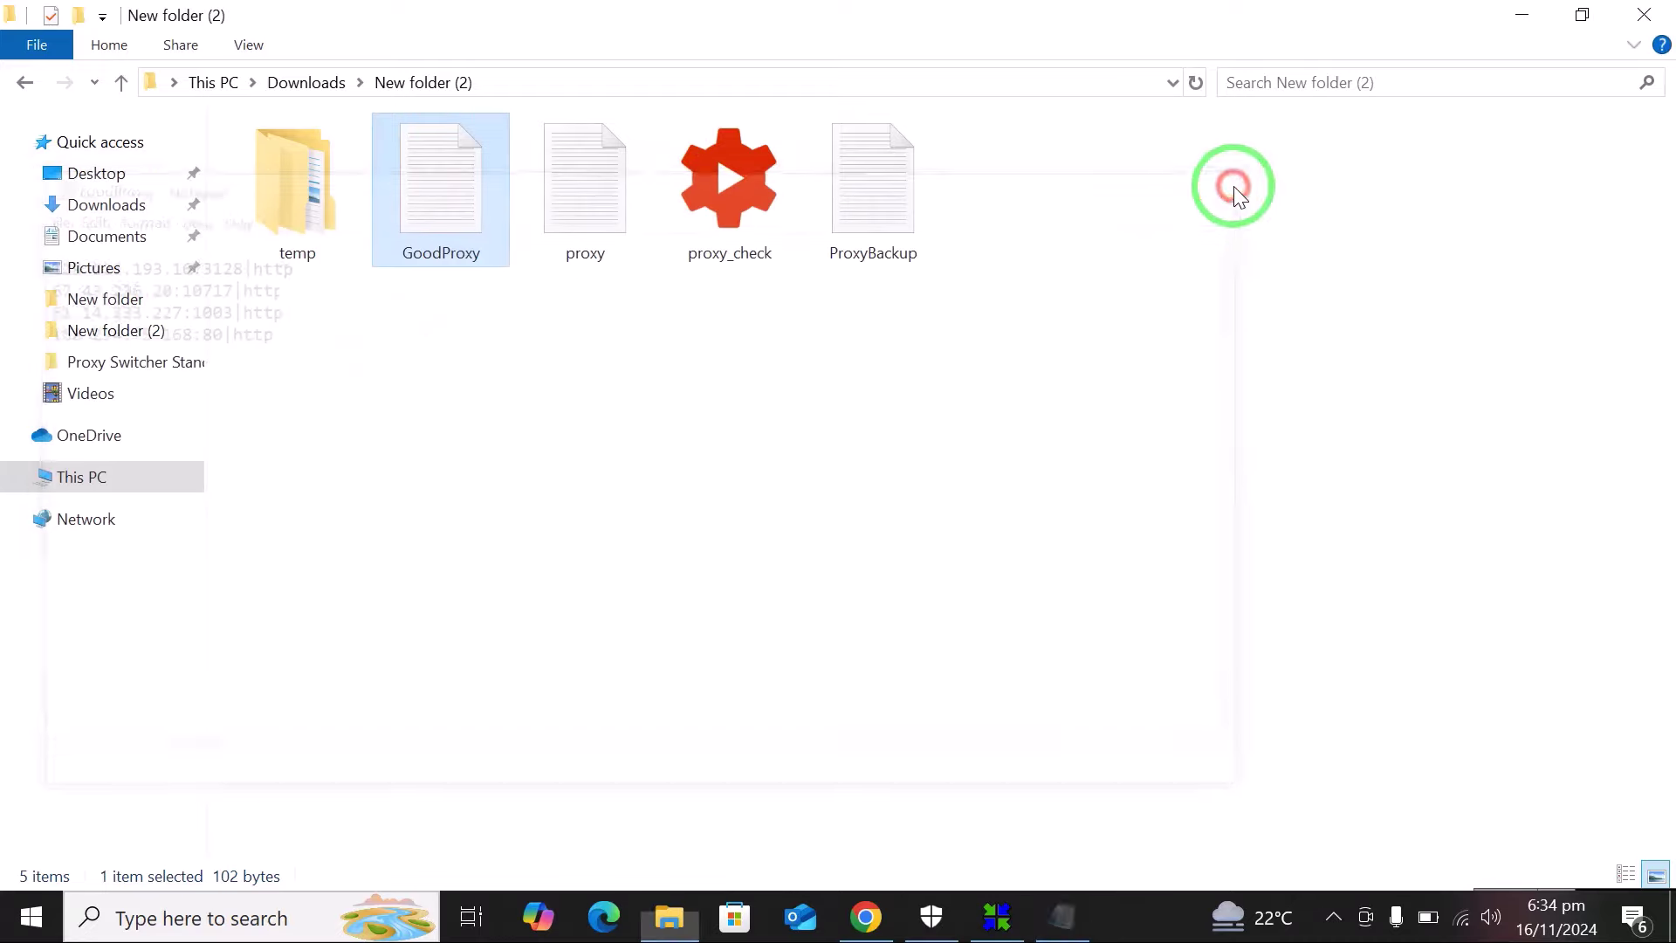
pyautogui.click(997, 917)
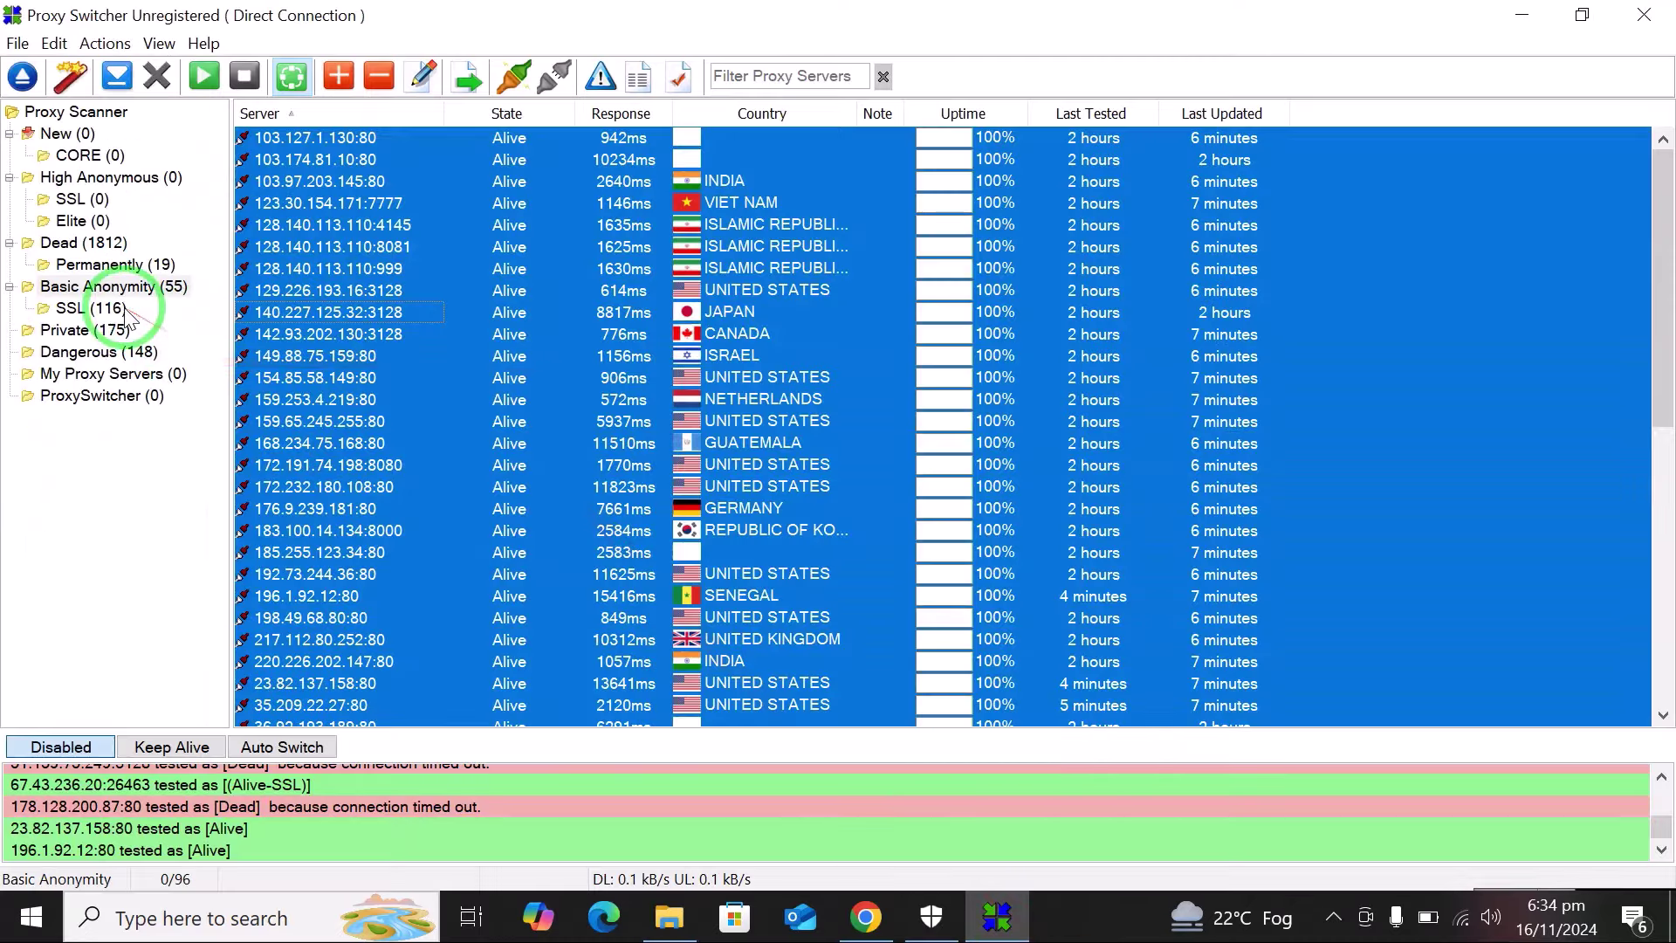
pyautogui.click(87, 307)
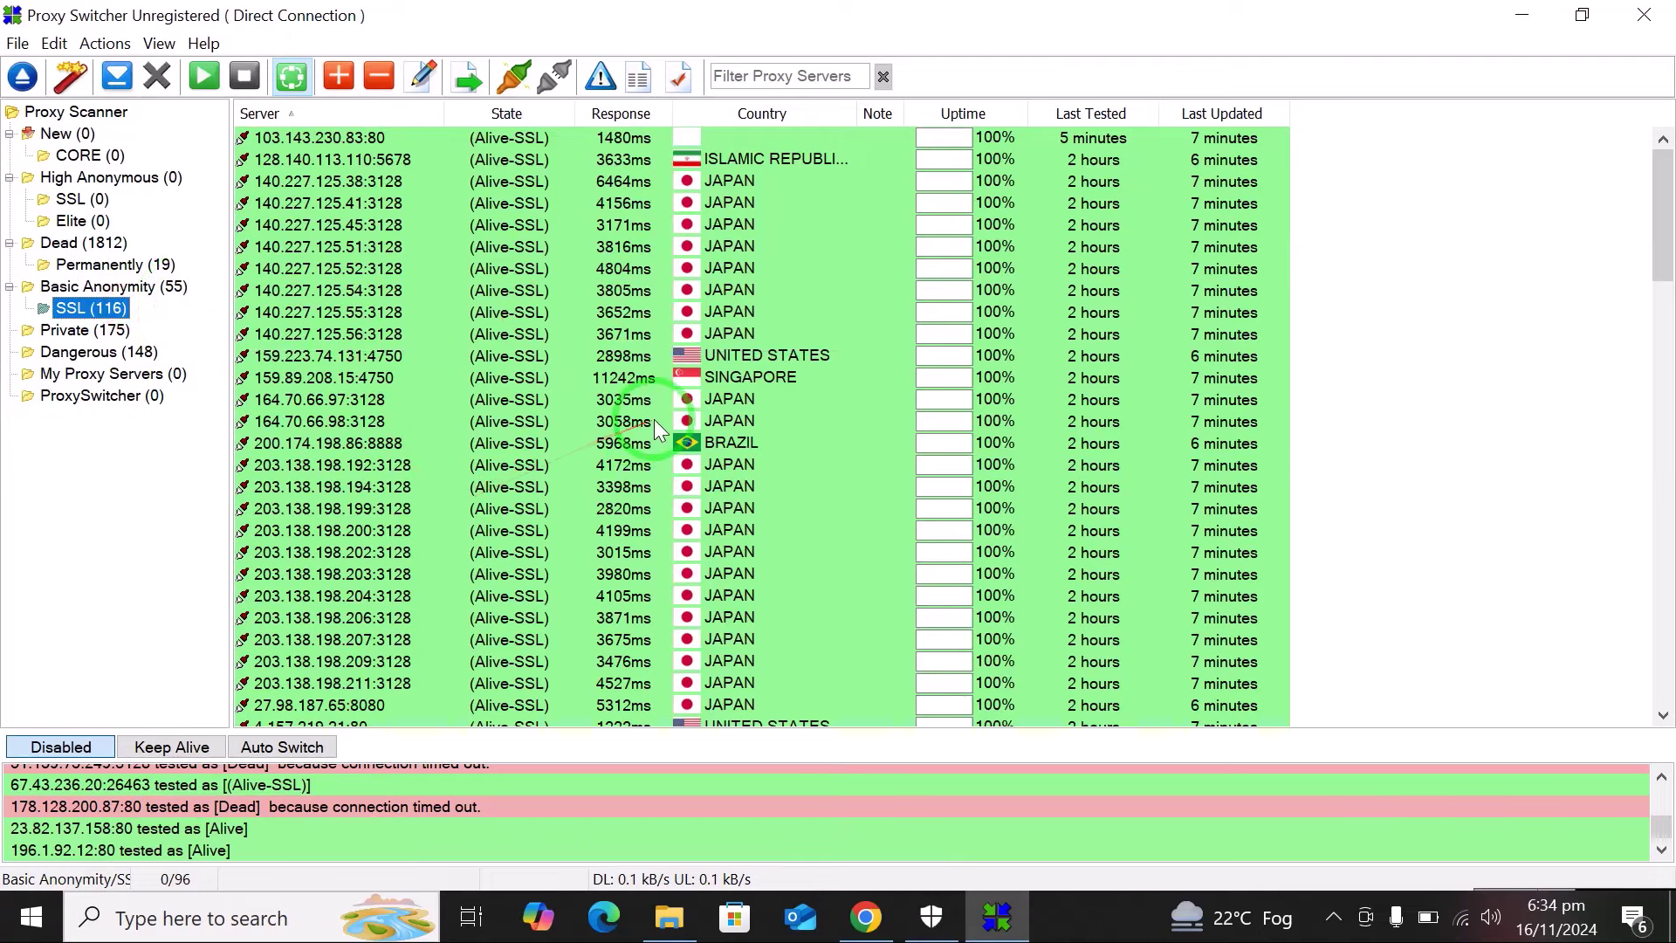
pyautogui.click(1525, 10)
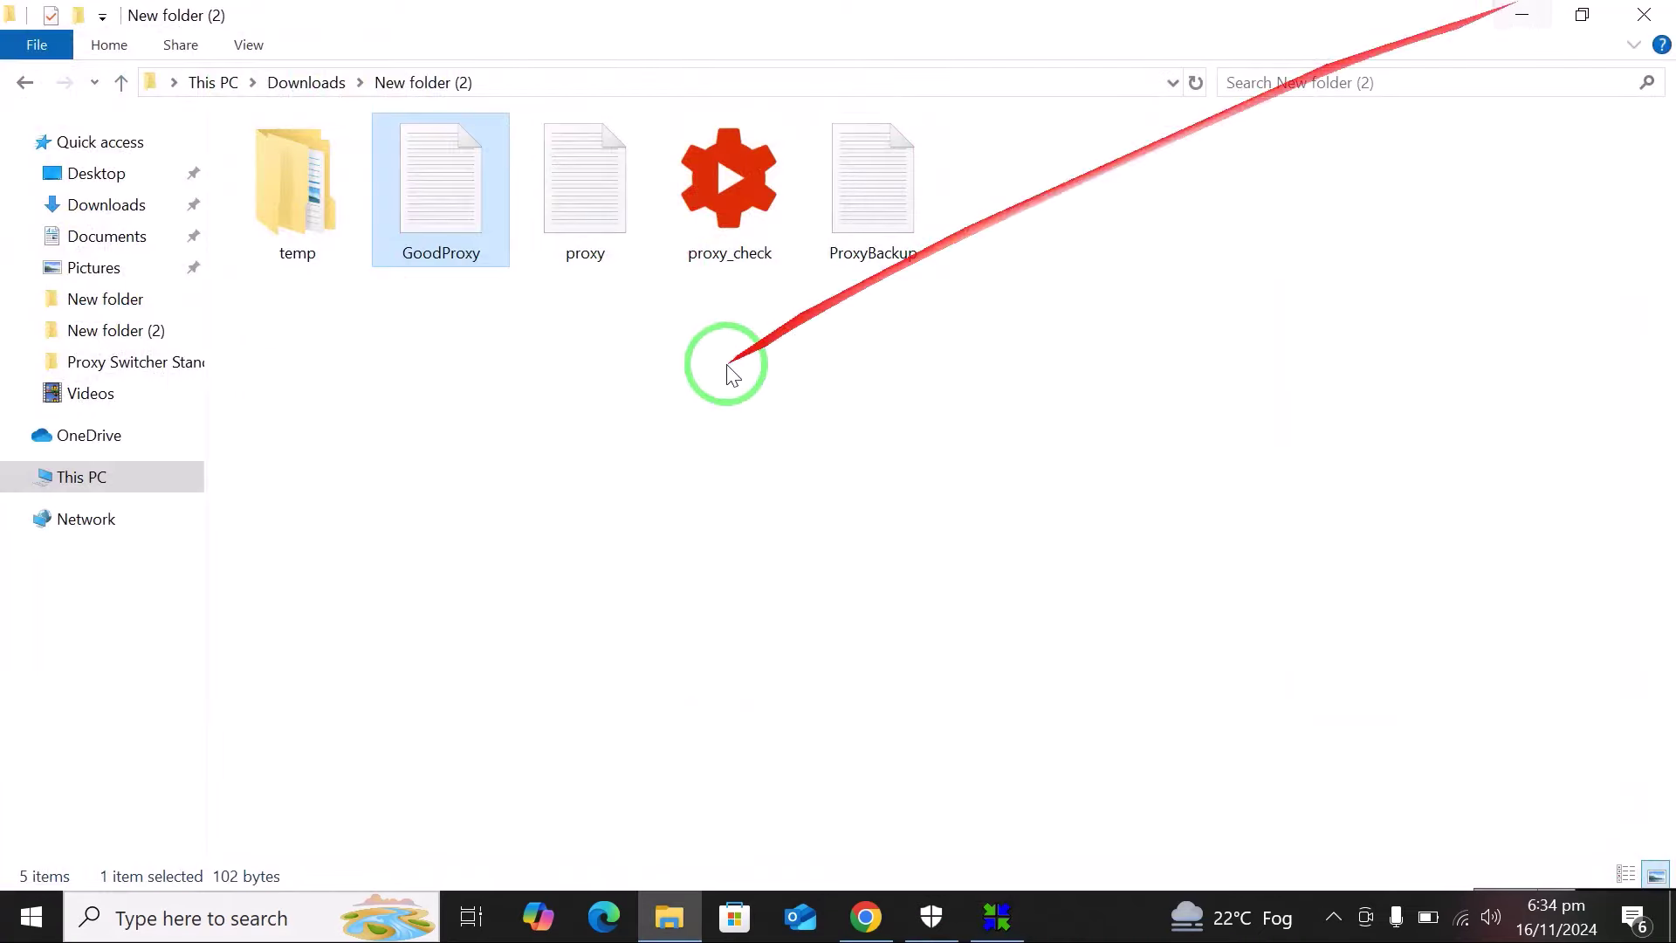
# Refresh New folder (2), open GoodProxy in Notepad and select its four http proxy lines.
pyautogui.rightClick(728, 369)
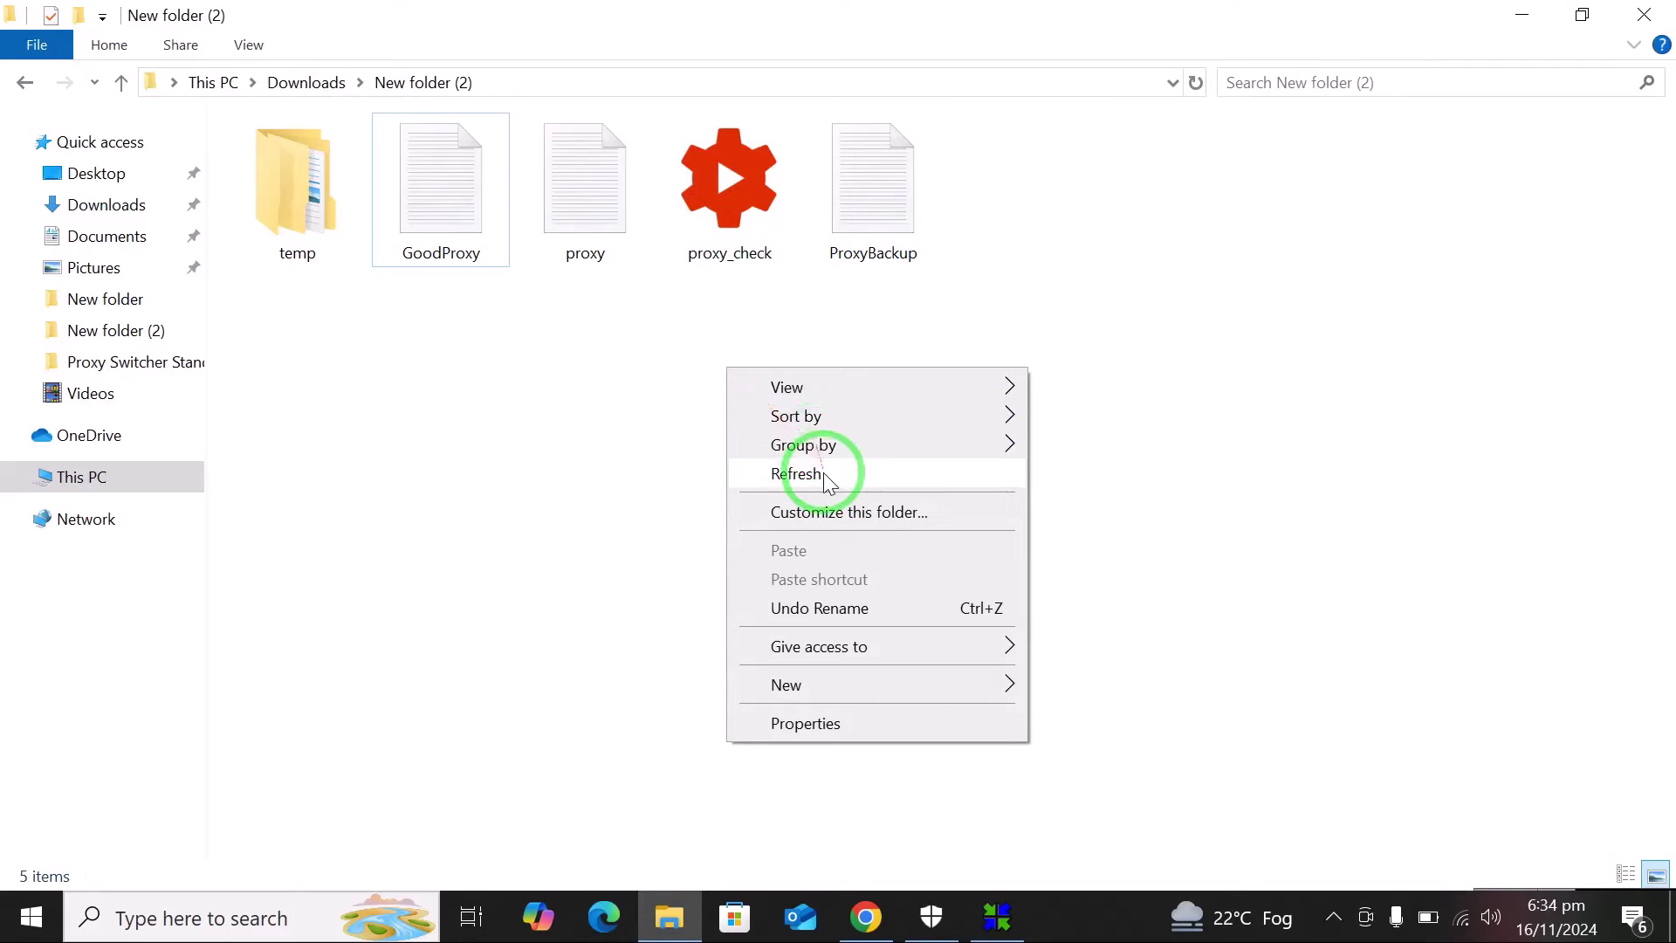
pyautogui.click(819, 471)
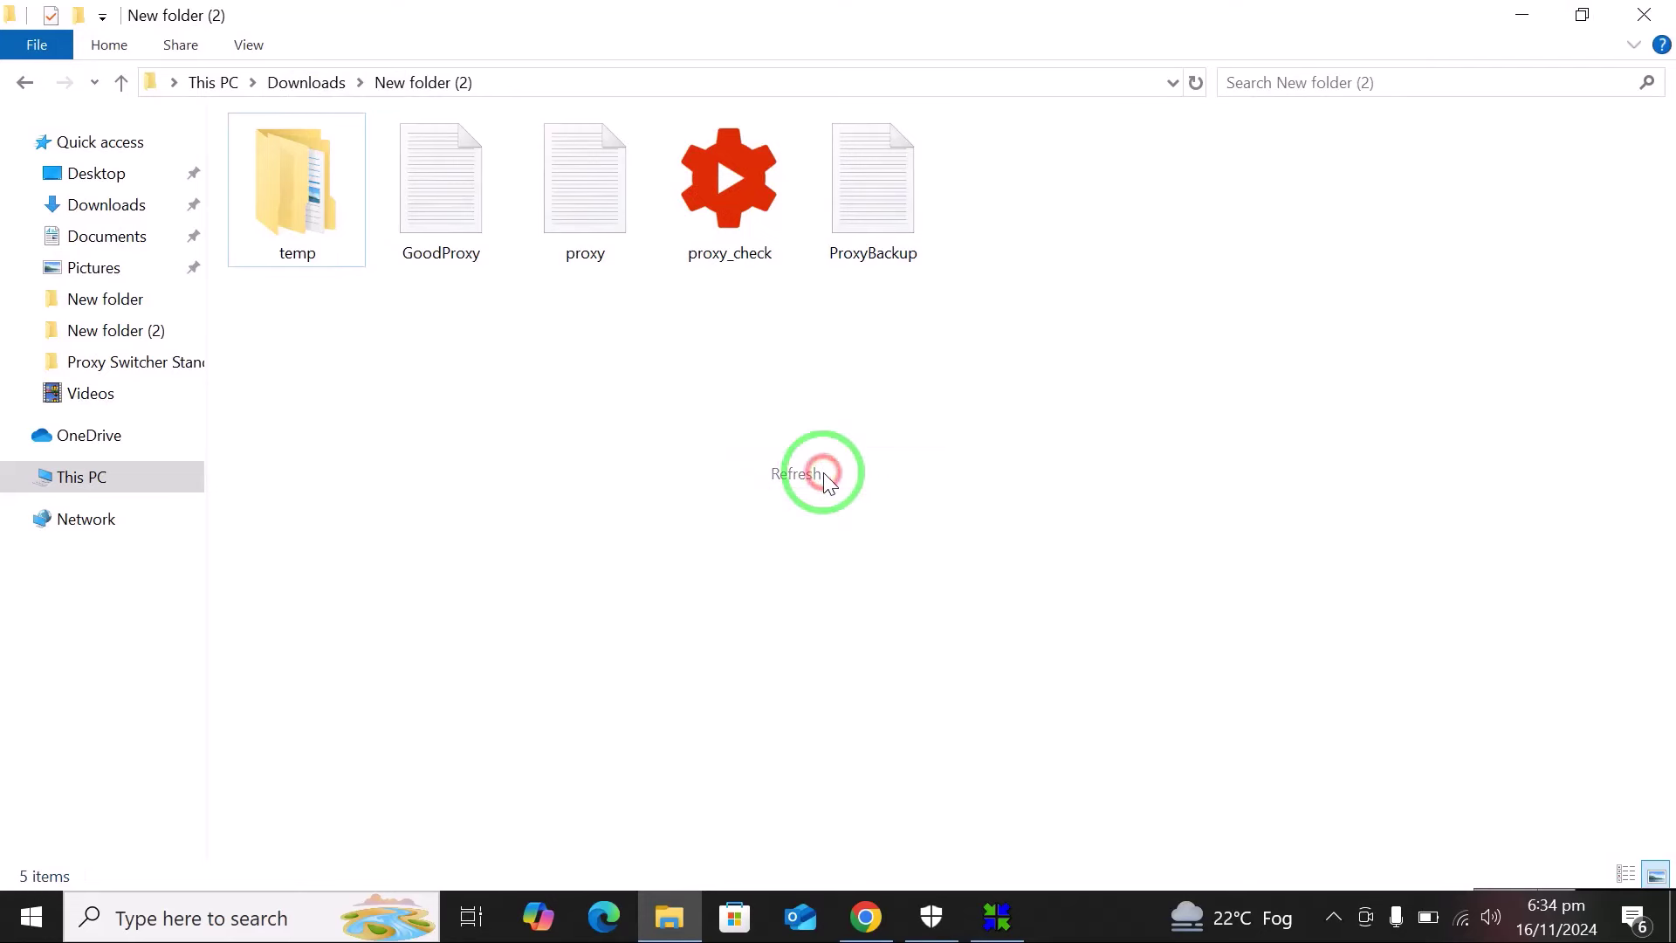
pyautogui.doubleClick(447, 199)
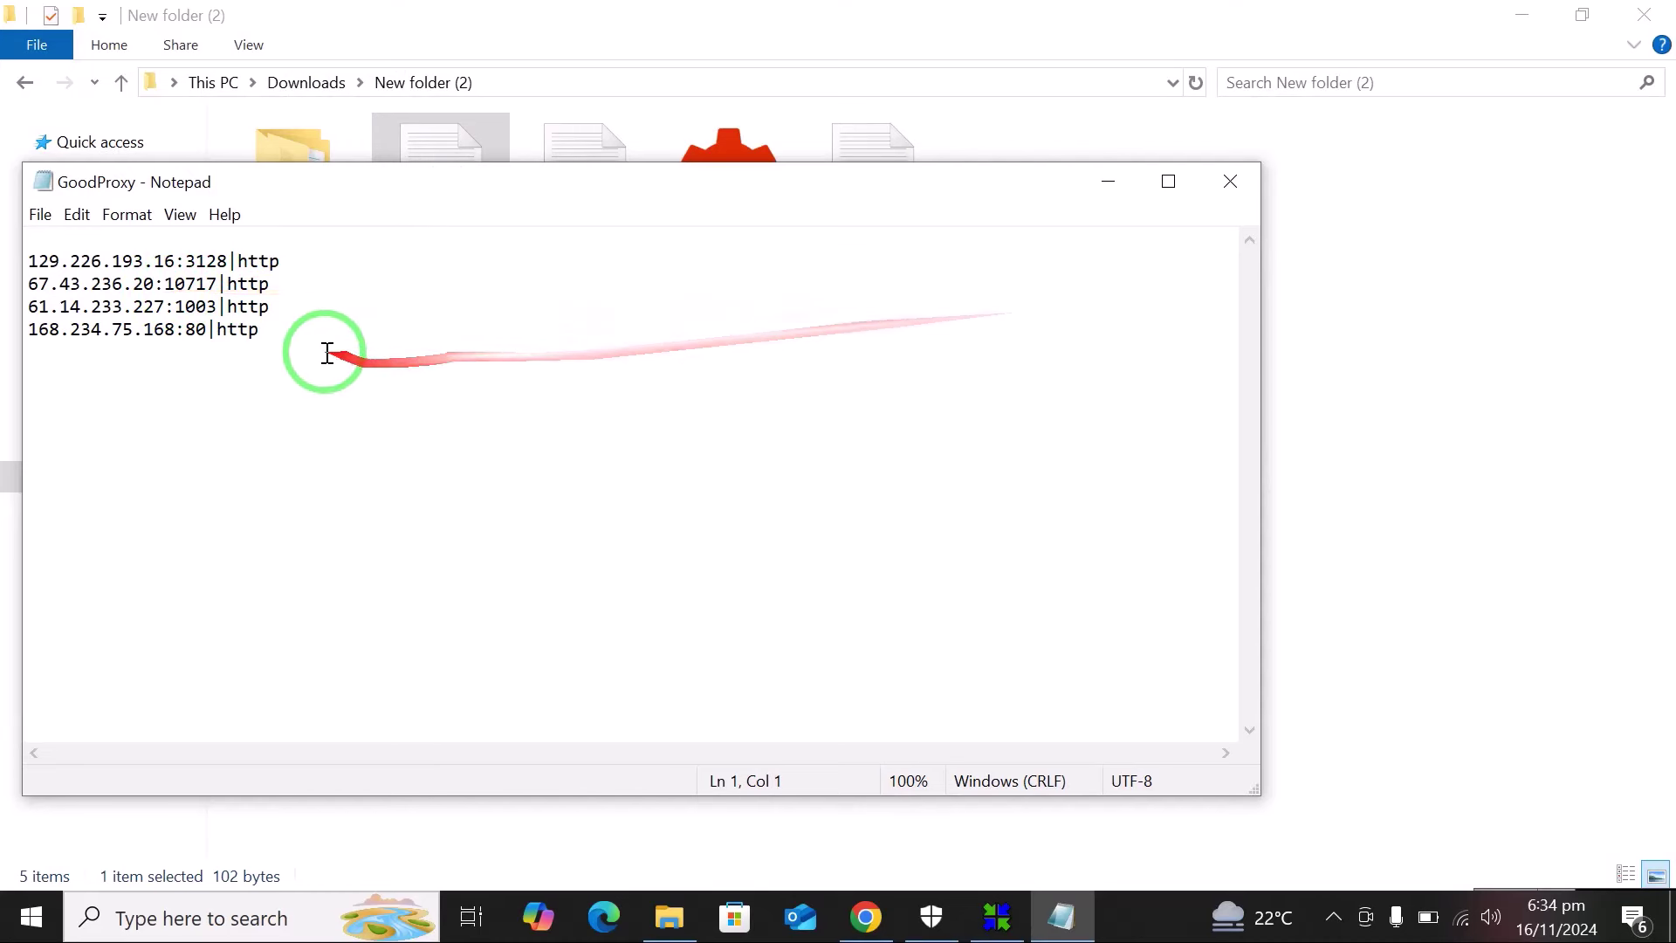
pyautogui.moveTo(296, 352); pyautogui.dragTo(44, 262)
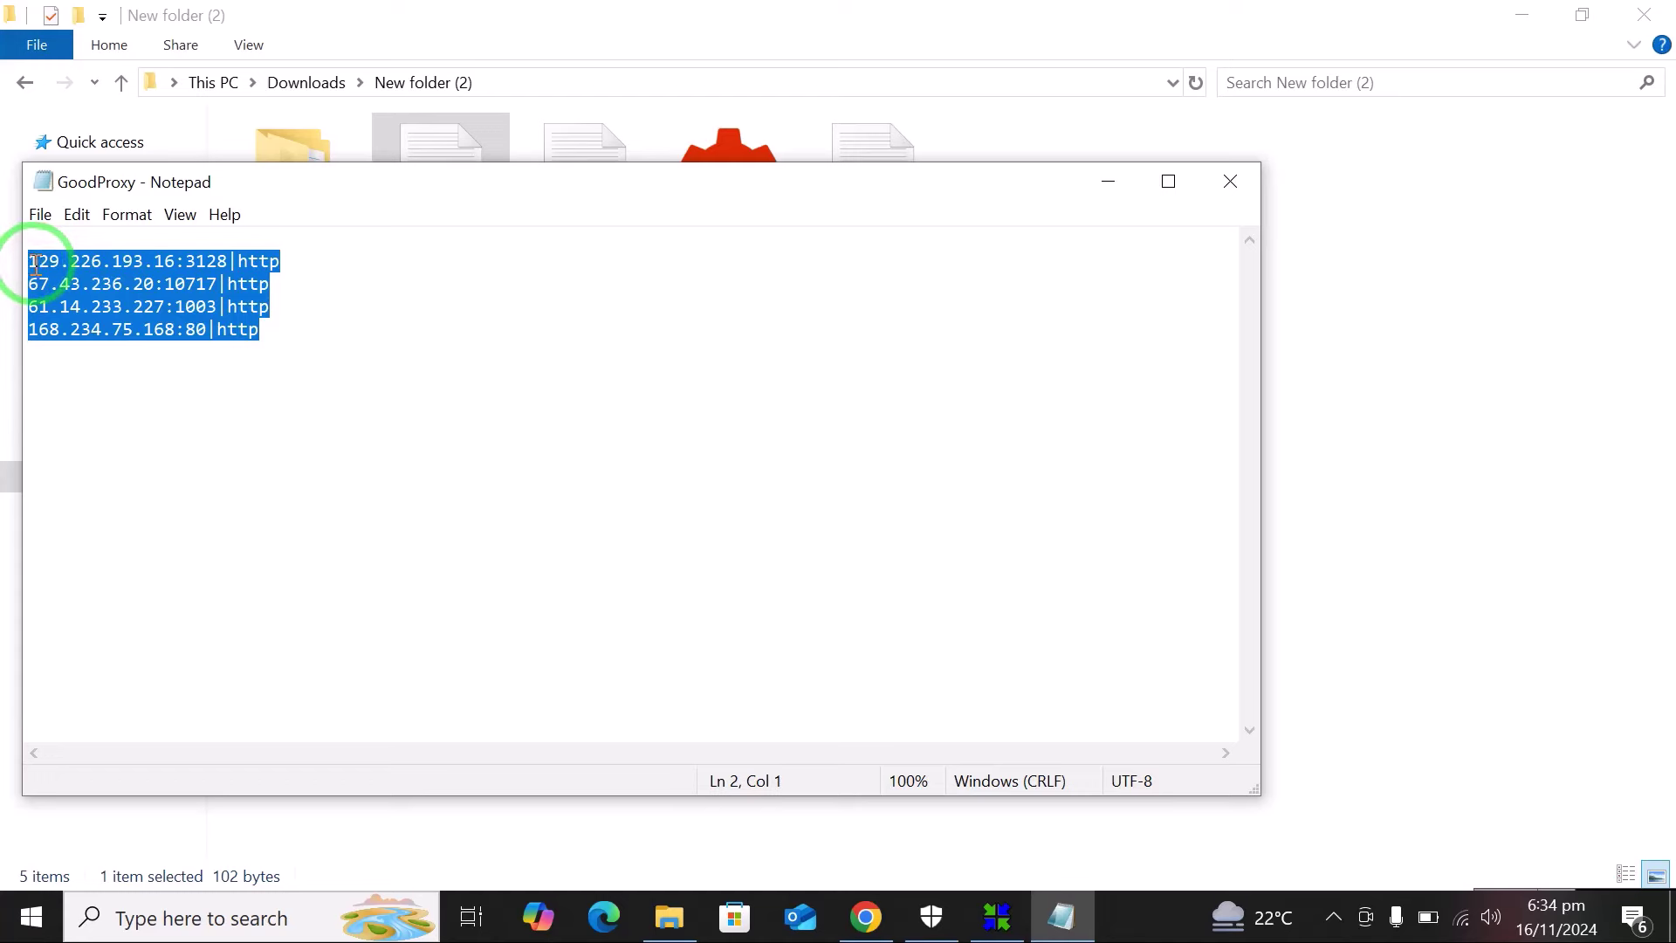
pyautogui.click(244, 917)
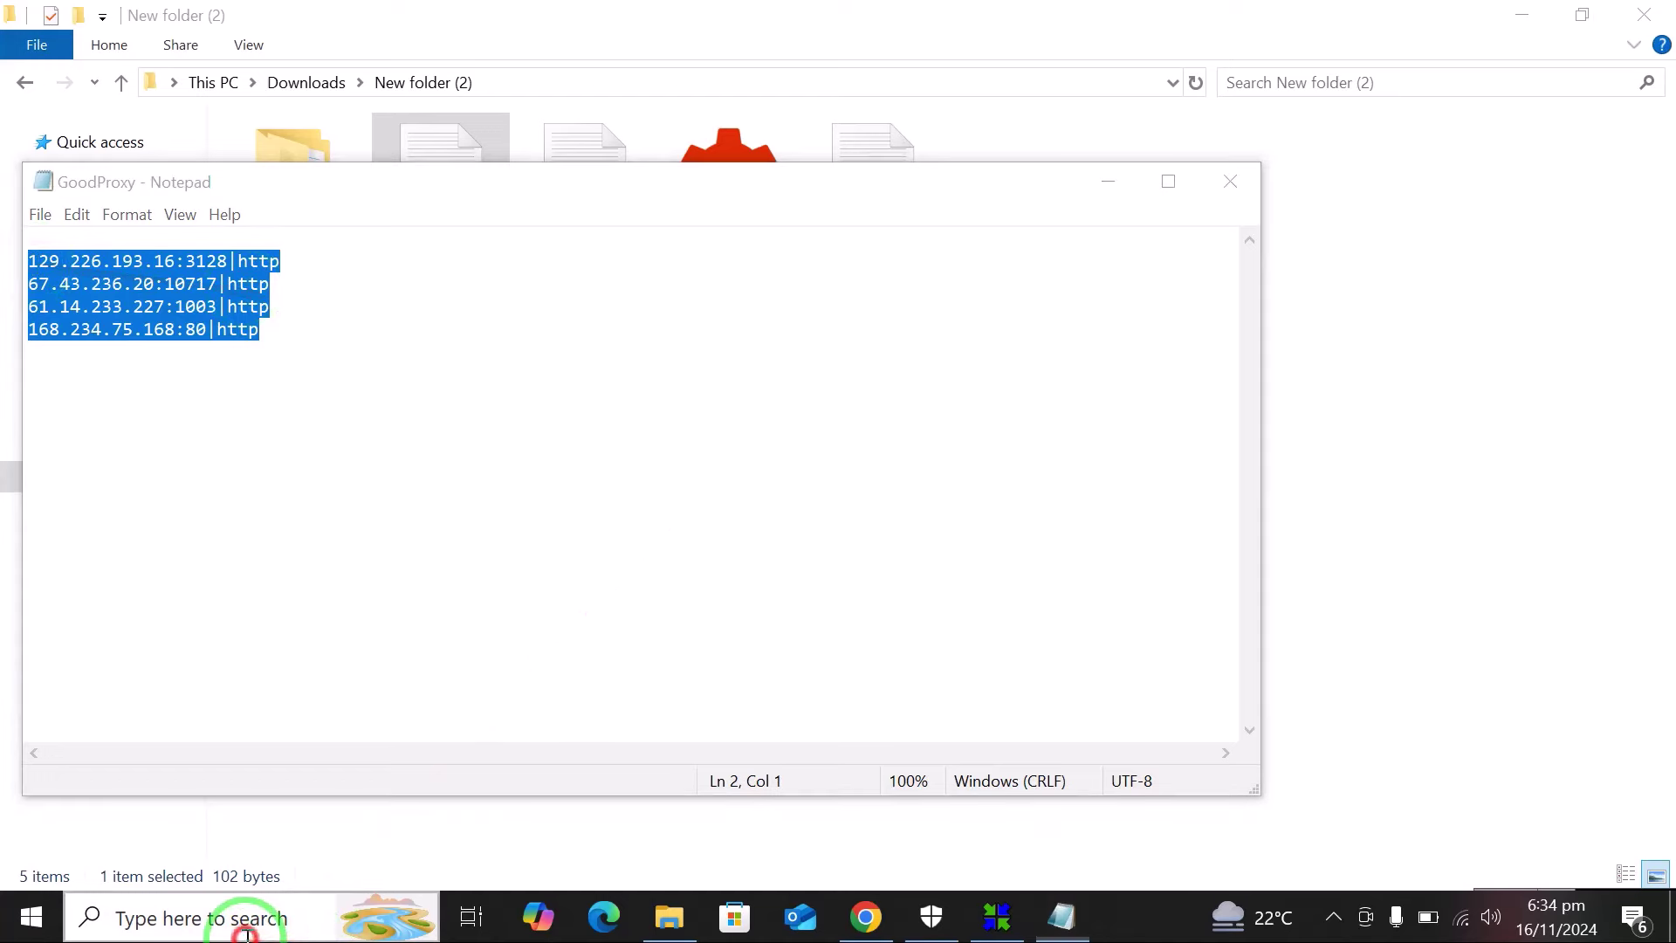
# Paste the four proxy lines into a new Word document and select the |http ending for replacing.
pyautogui.write('wor')
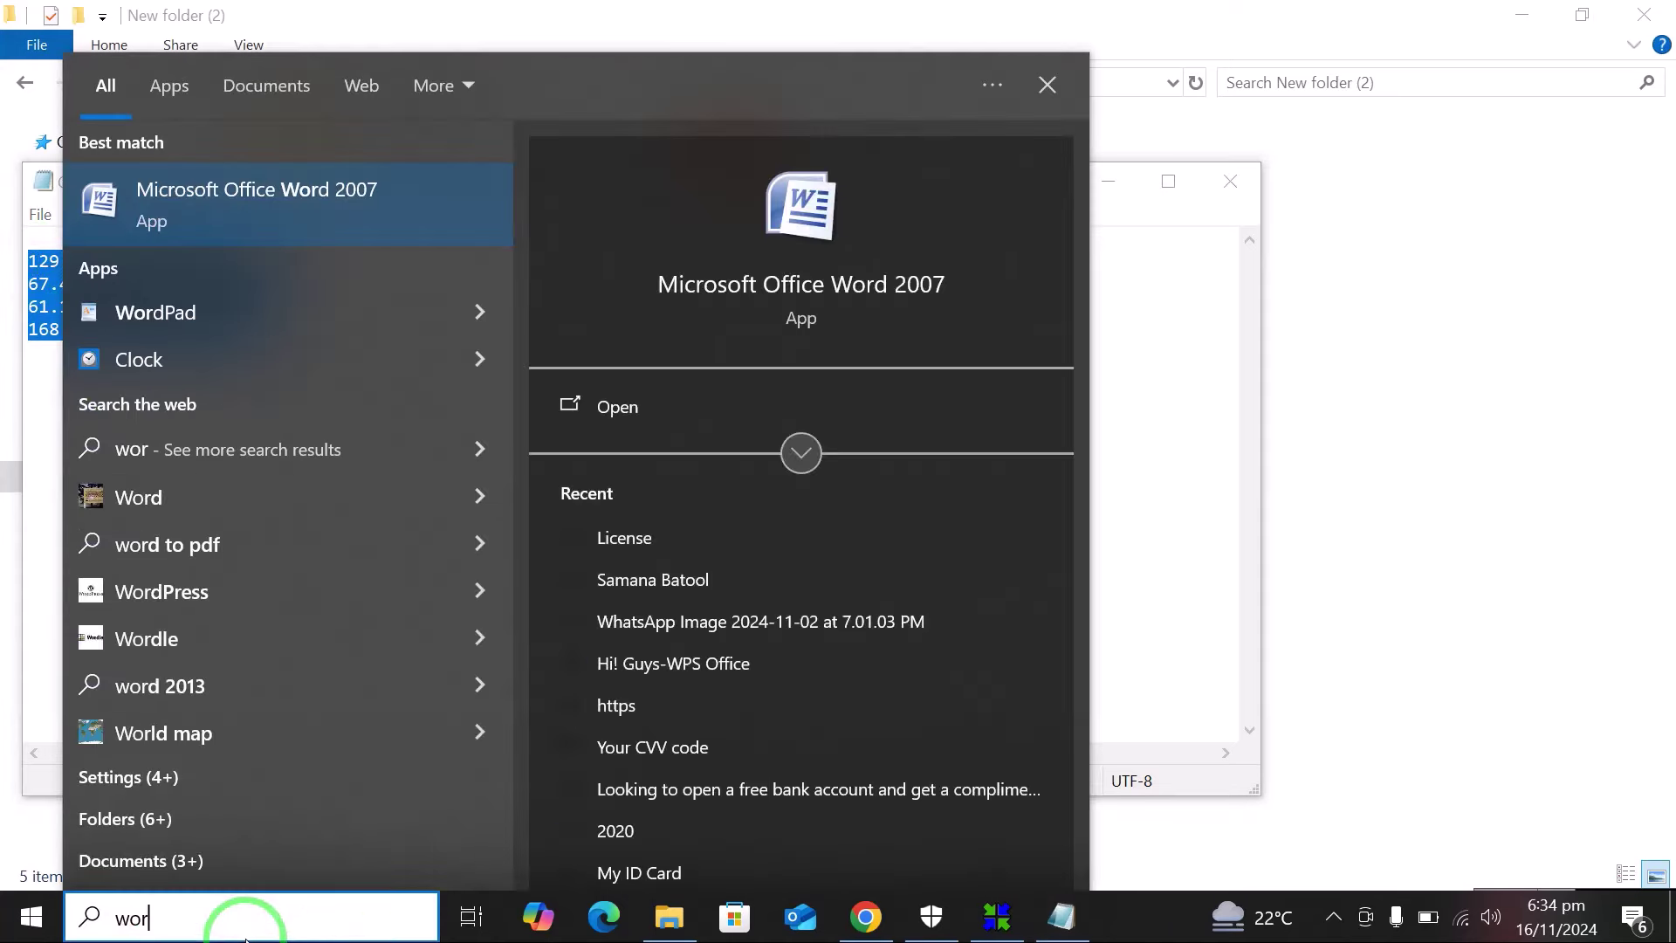
pyautogui.press('Return')
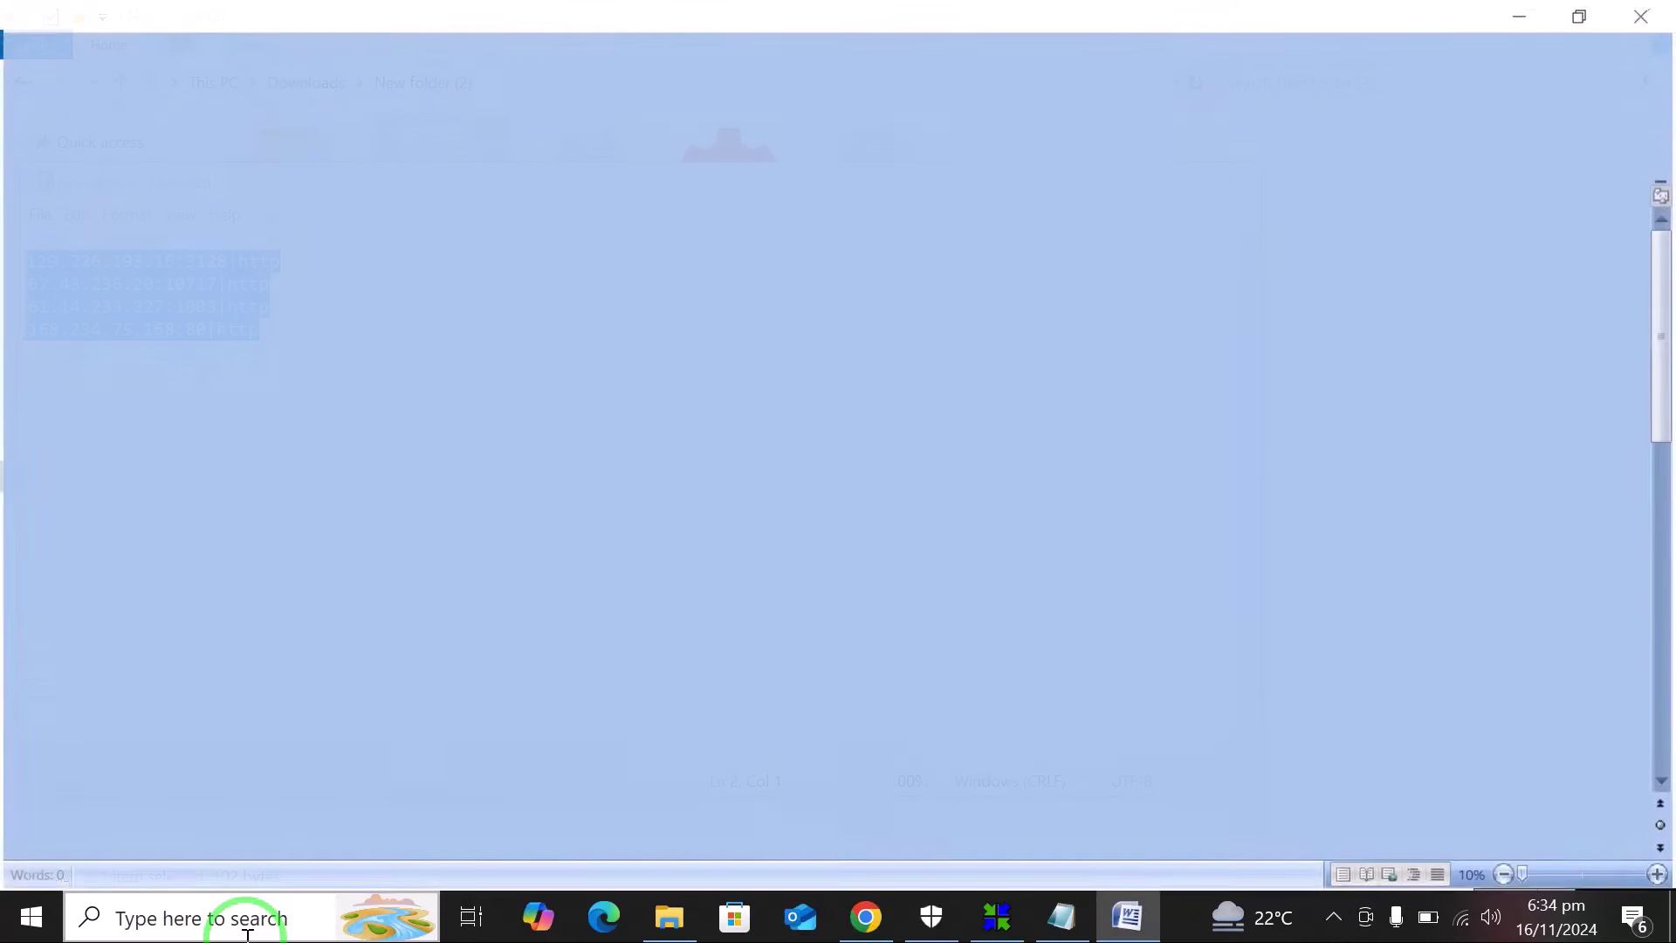
pyautogui.write('129.226.193.16:3128|http 67.43.236.20:10717|http 61.14.233.227:1003|http 168.234.75.168:80|http')
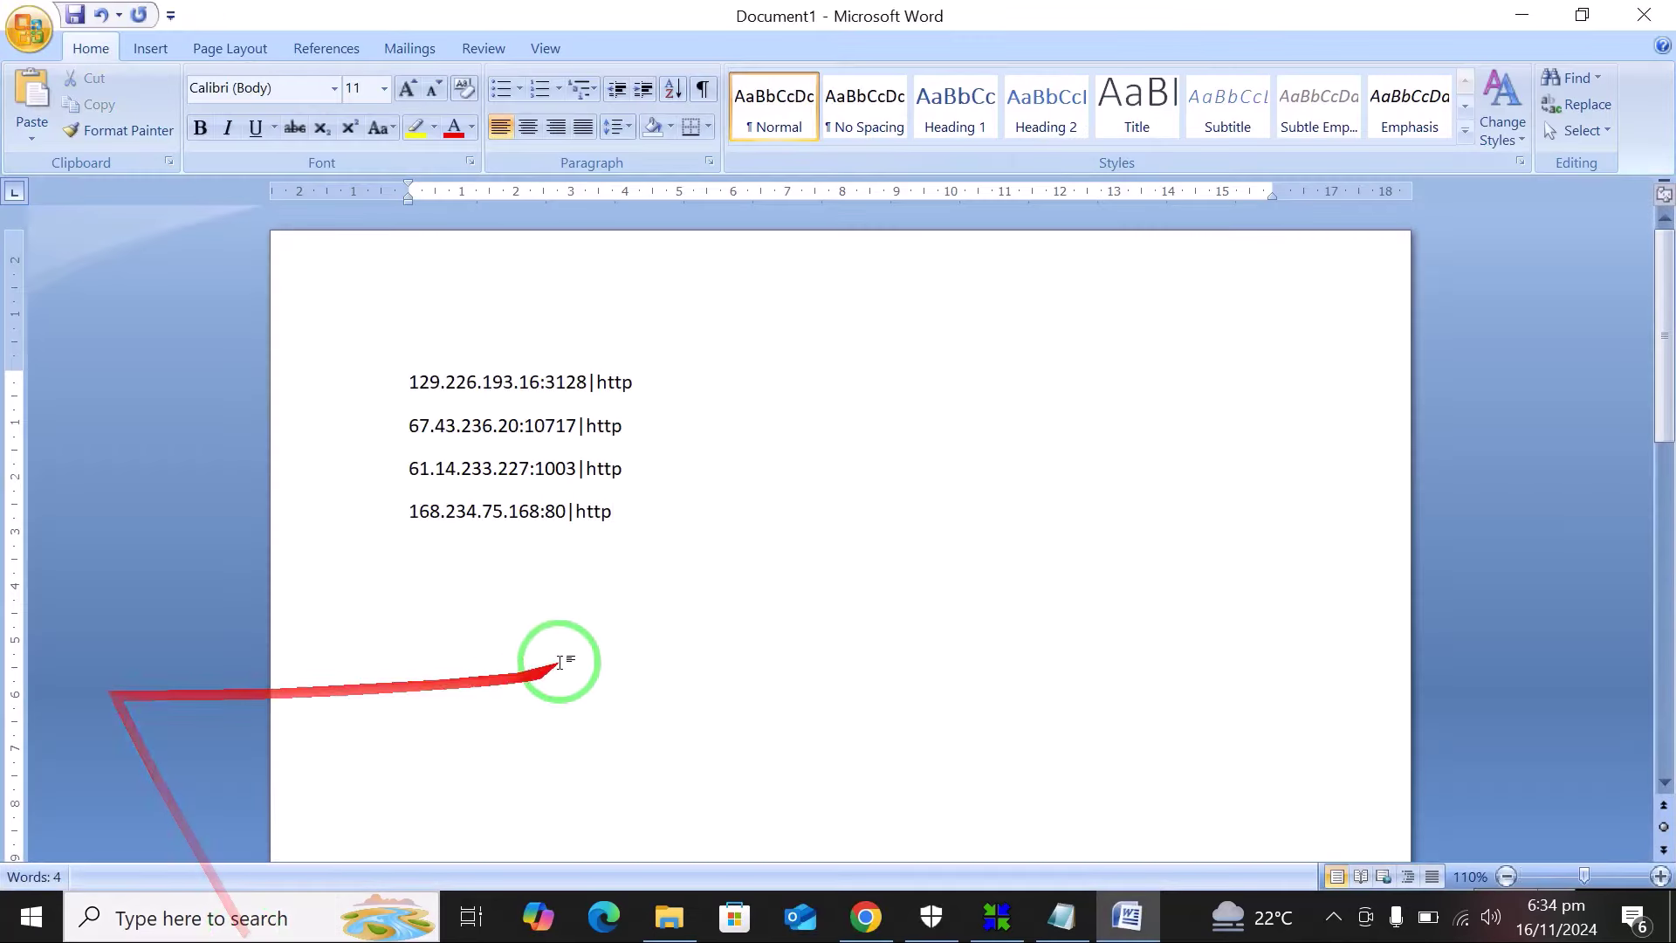
pyautogui.moveTo(590, 385); pyautogui.dragTo(657, 404)
pyautogui.hotkey('ctrl', 'c')
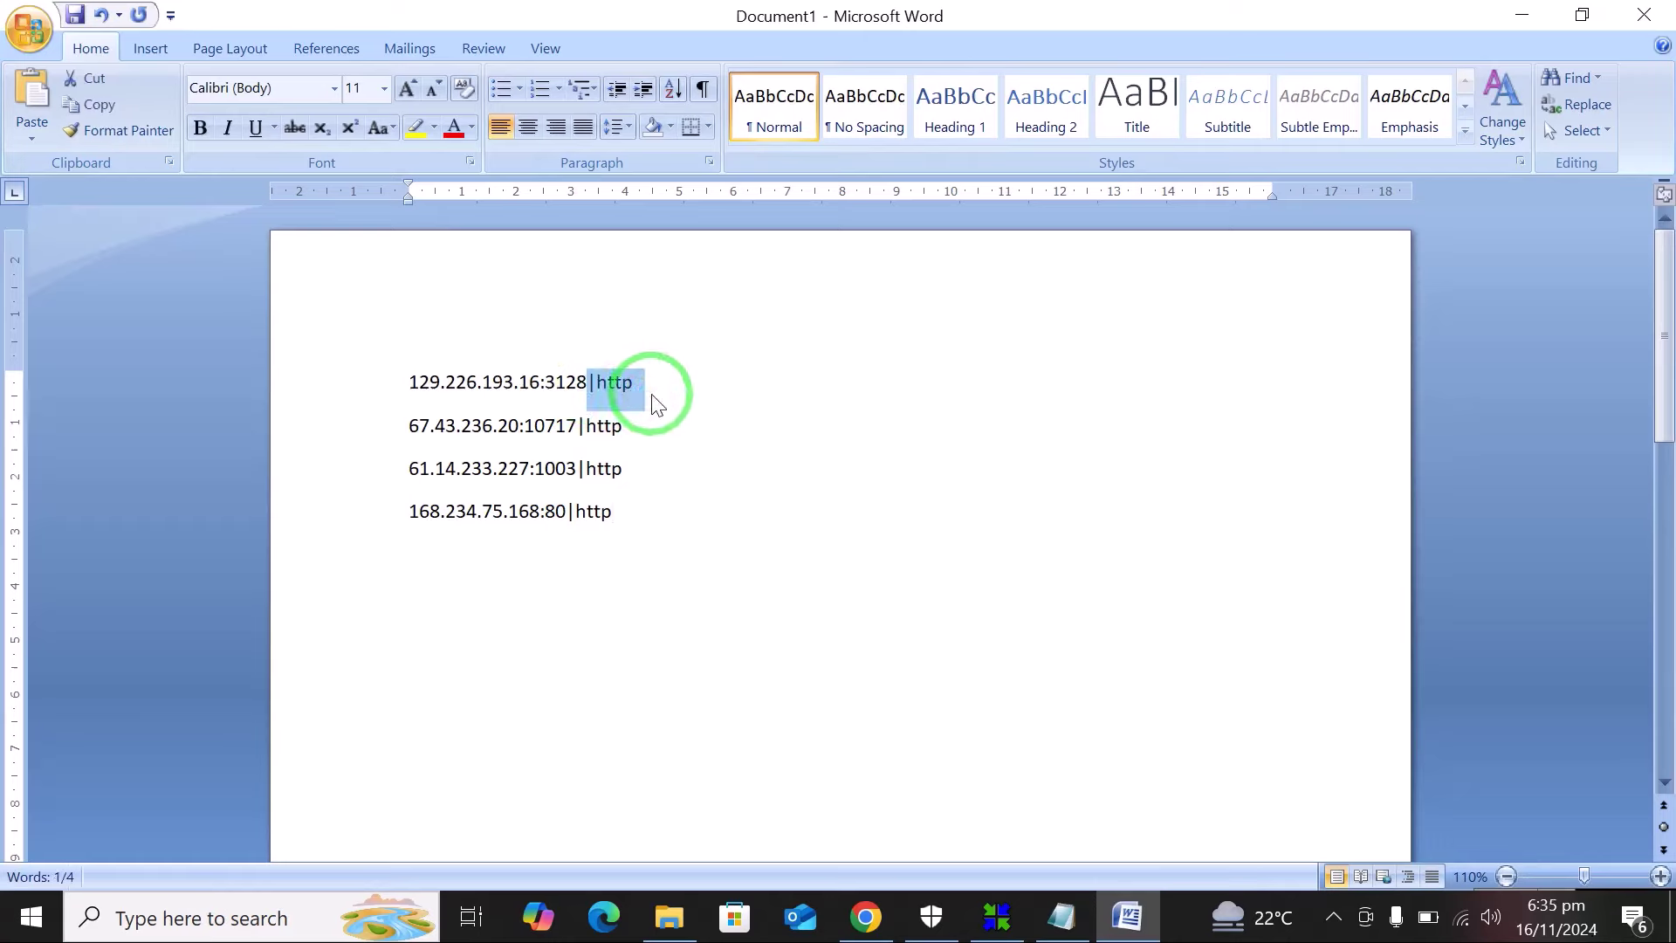
pyautogui.hotkey('ctrl', 'f')
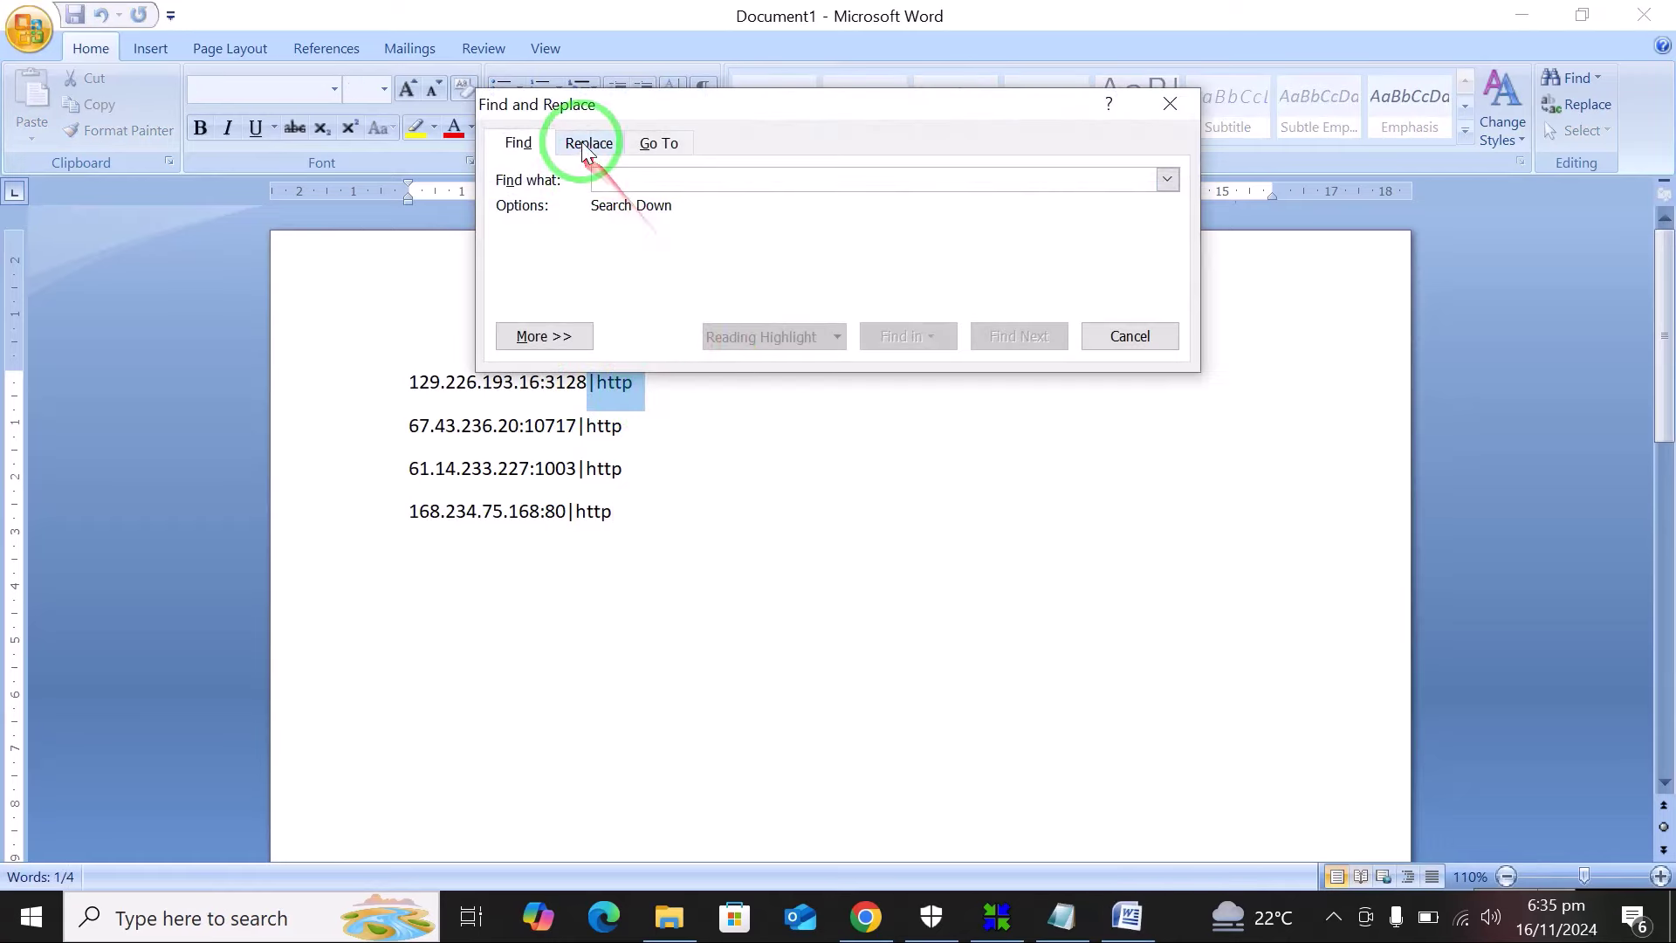
# Replace all four |http endings with nothing, then select the clean IP:port lines.
pyautogui.click(584, 142)
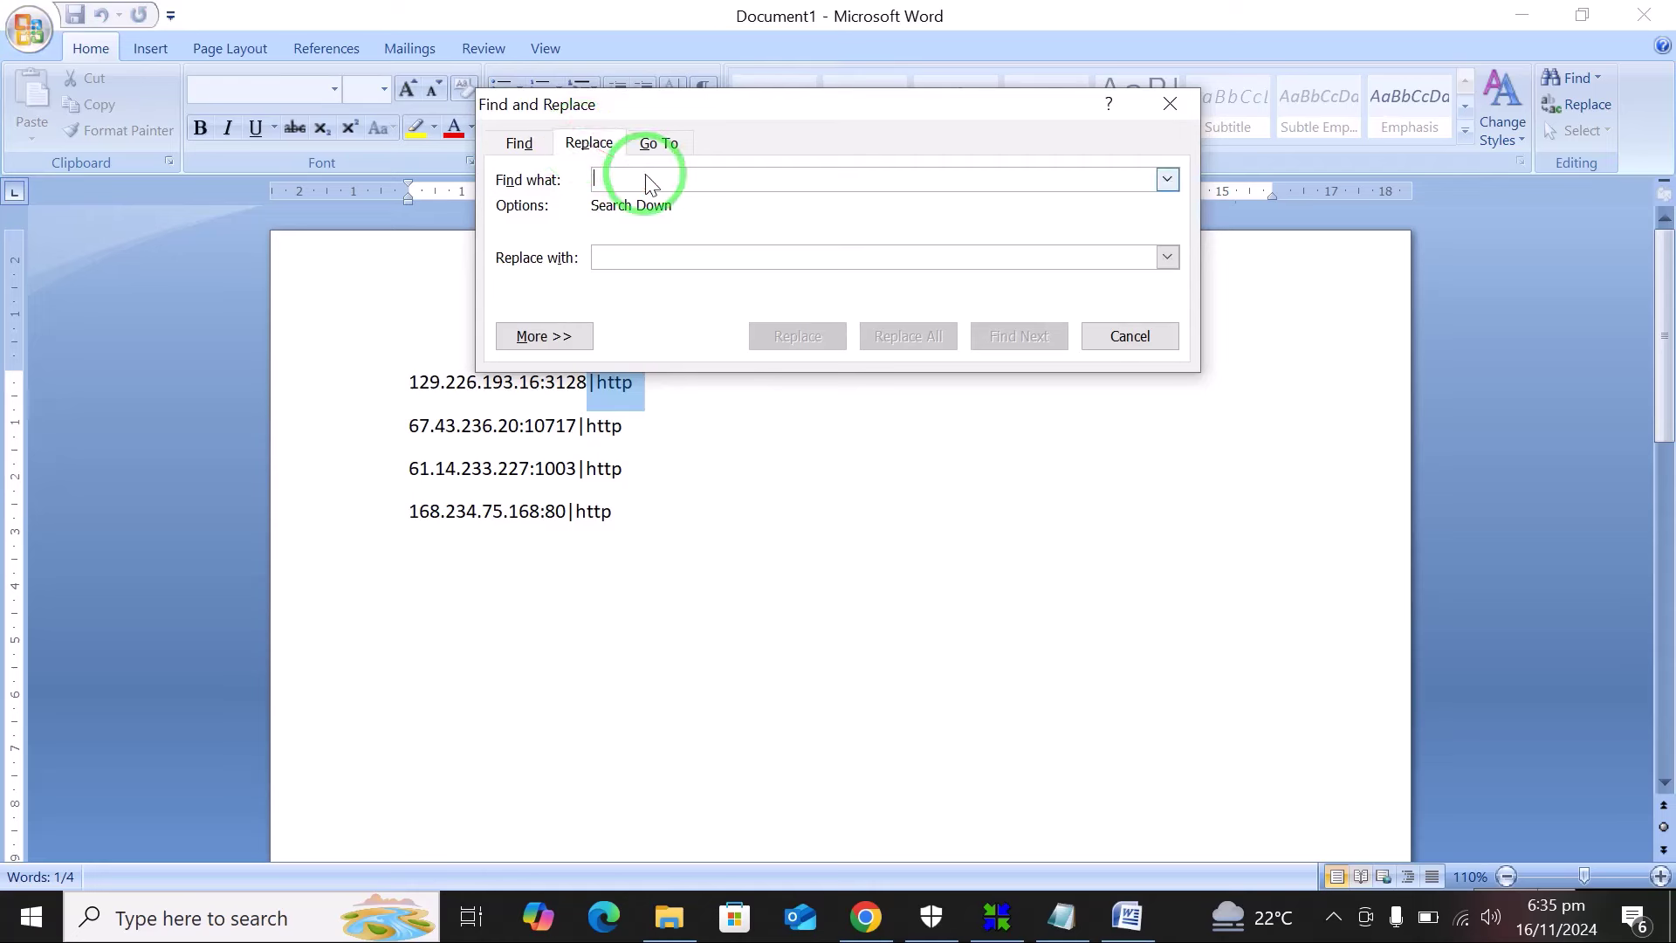
pyautogui.hotkey('ctrl', 'v')
pyautogui.click(665, 249)
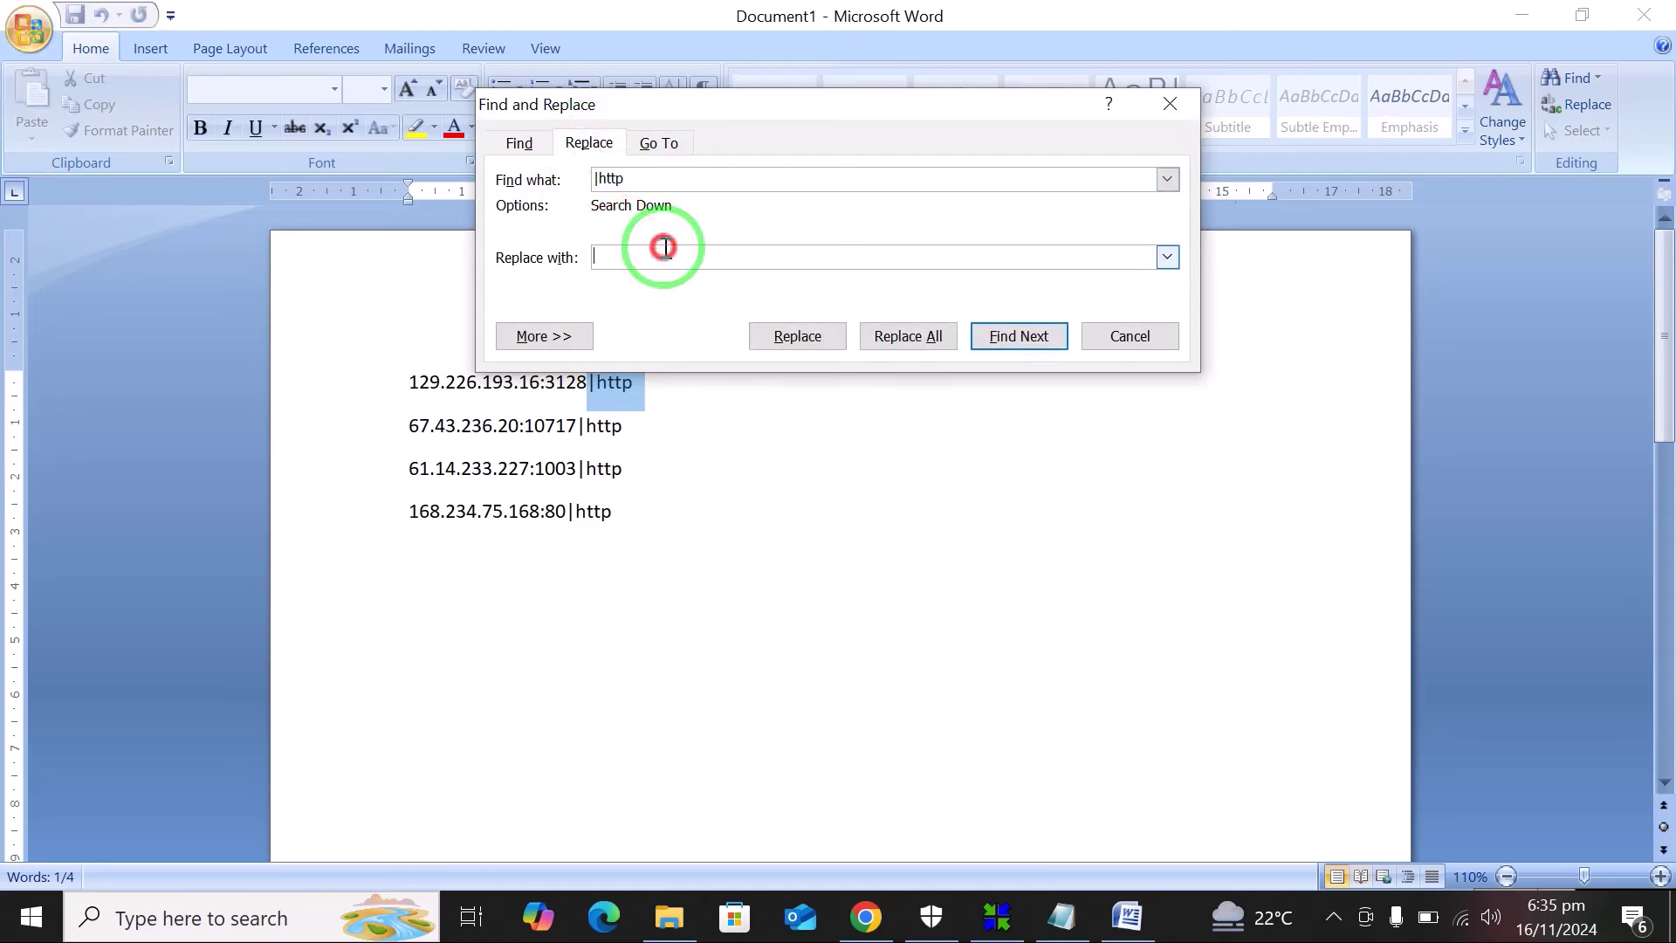
pyautogui.click(927, 336)
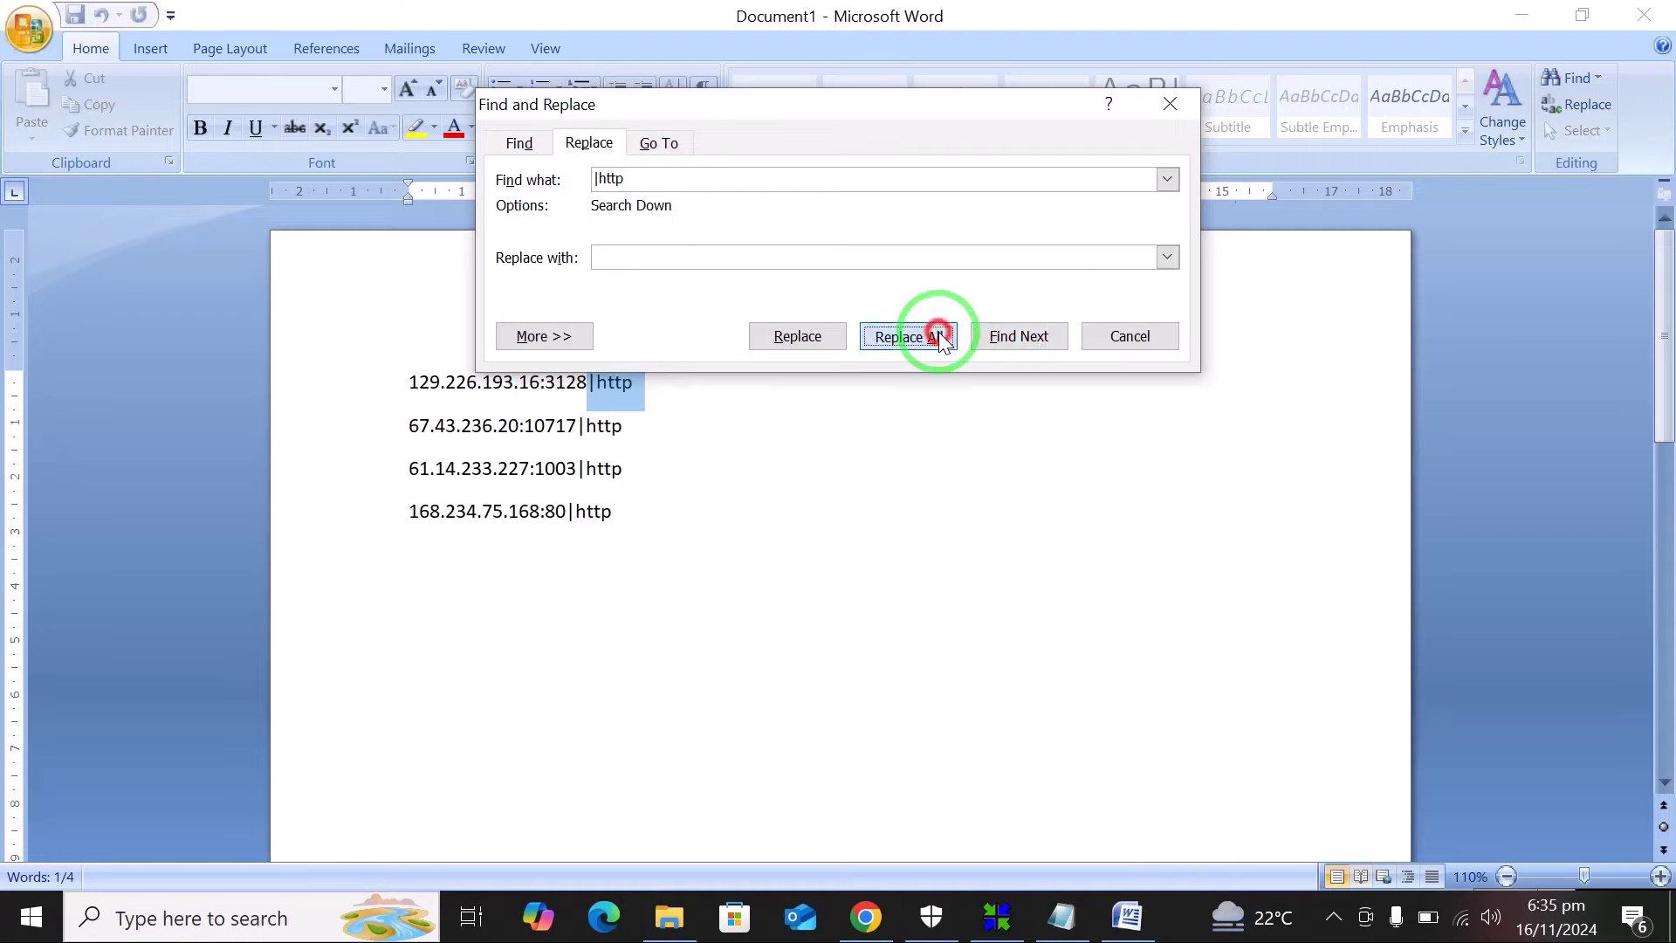
pyautogui.click(799, 524)
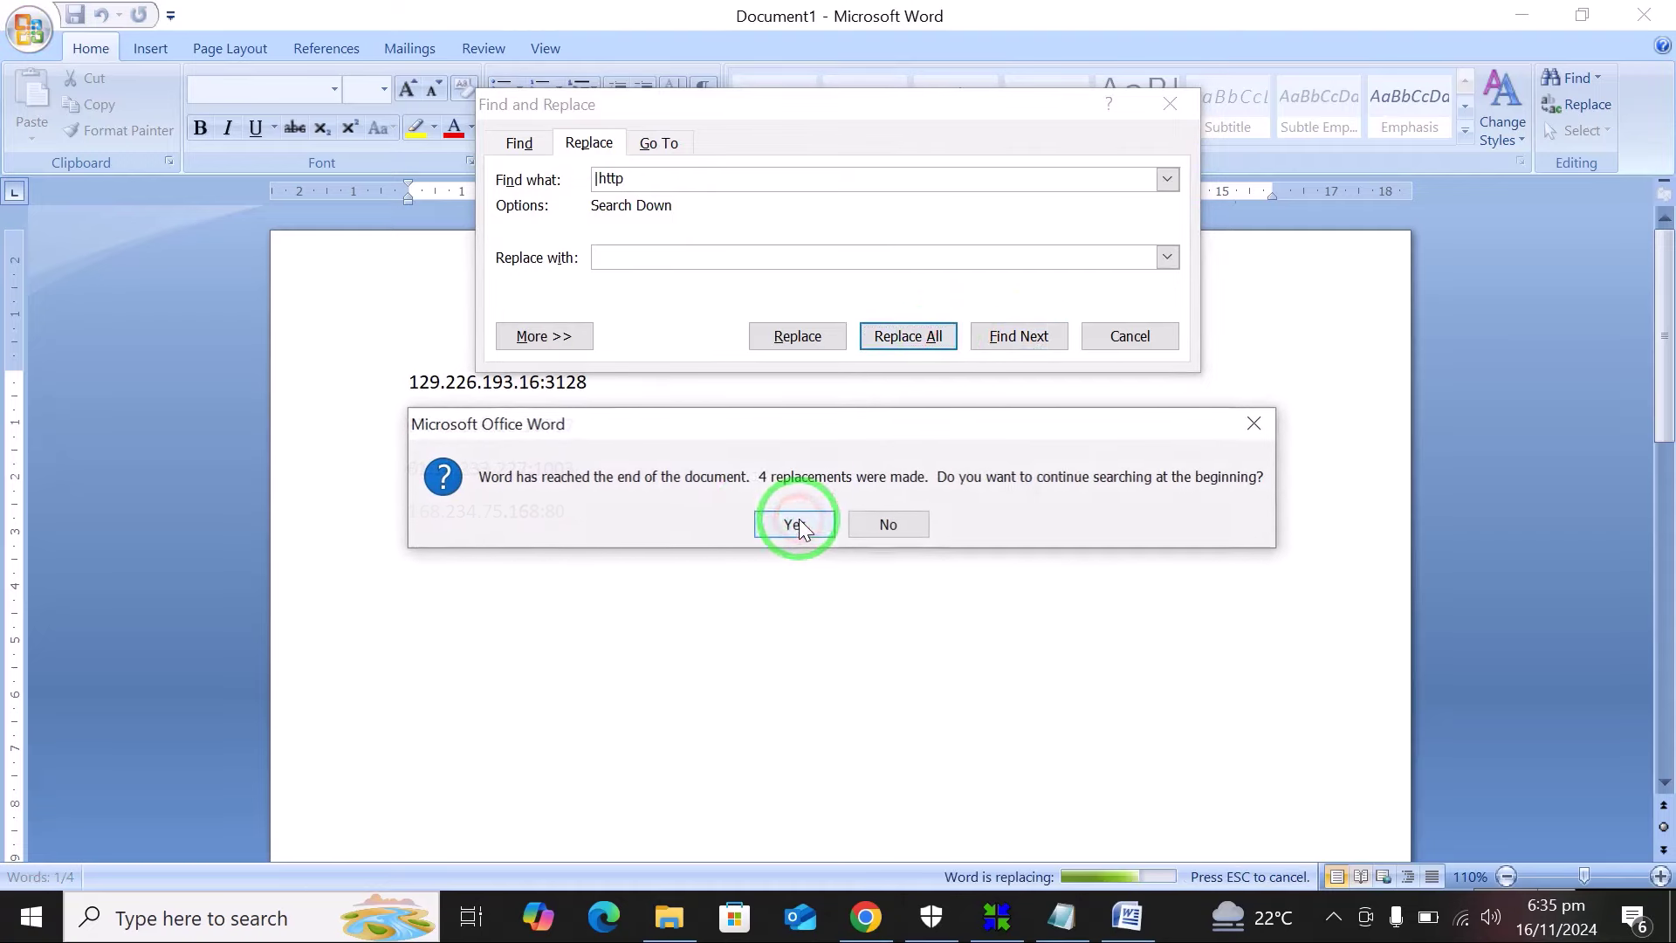
pyautogui.click(780, 522)
pyautogui.click(808, 524)
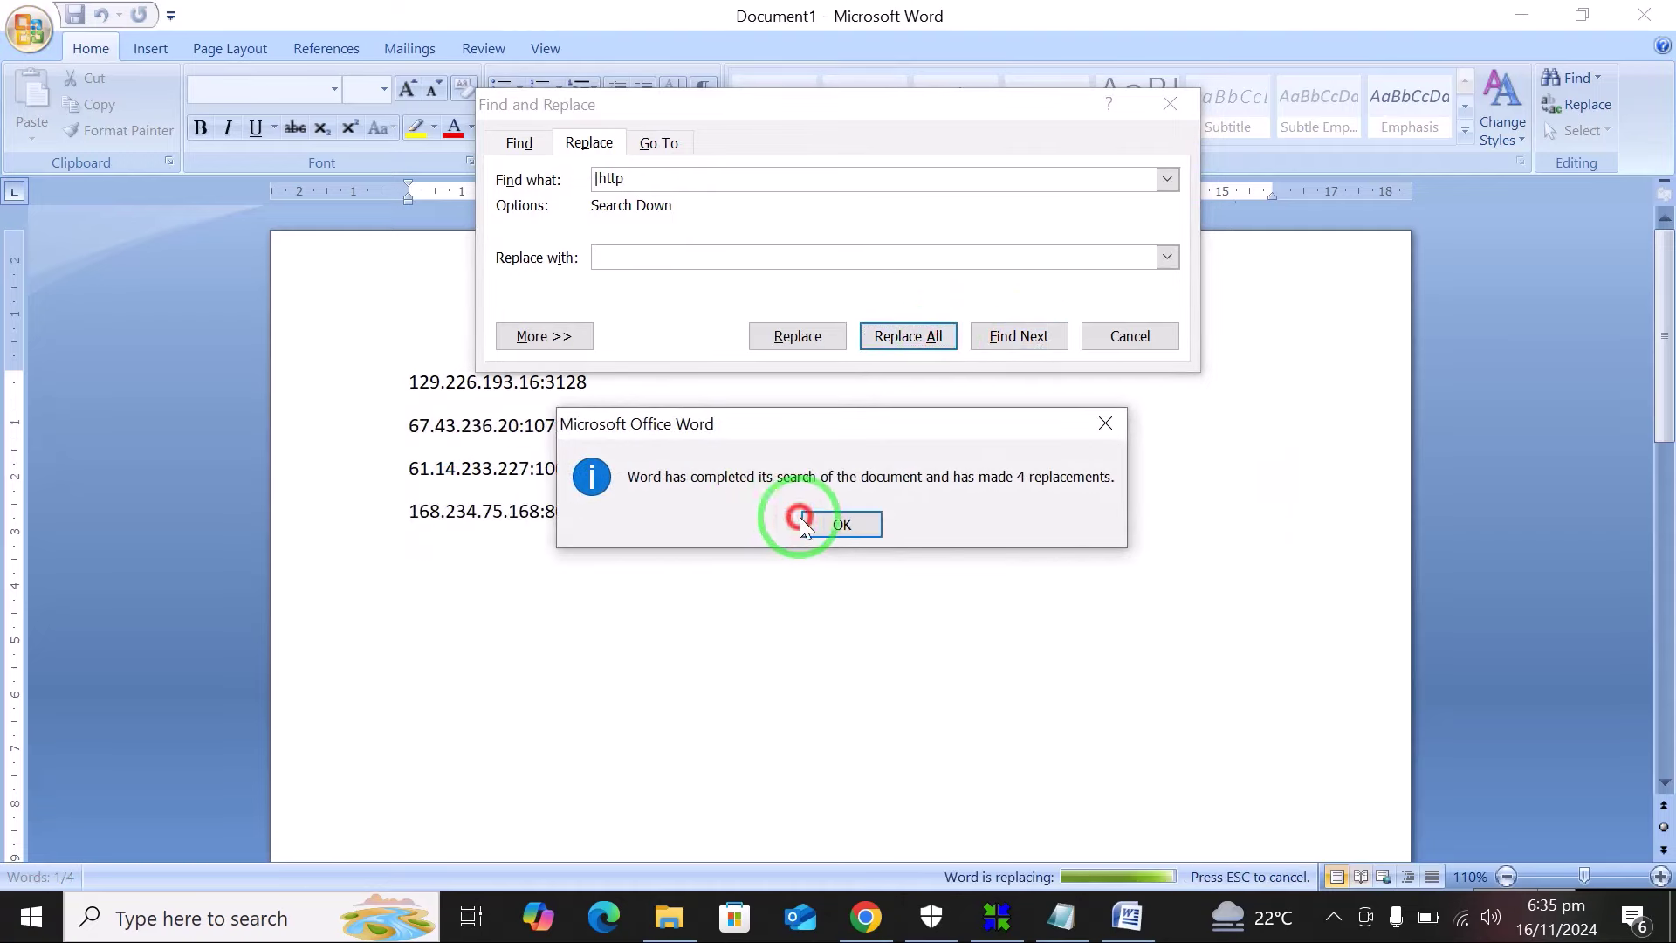
pyautogui.click(1135, 350)
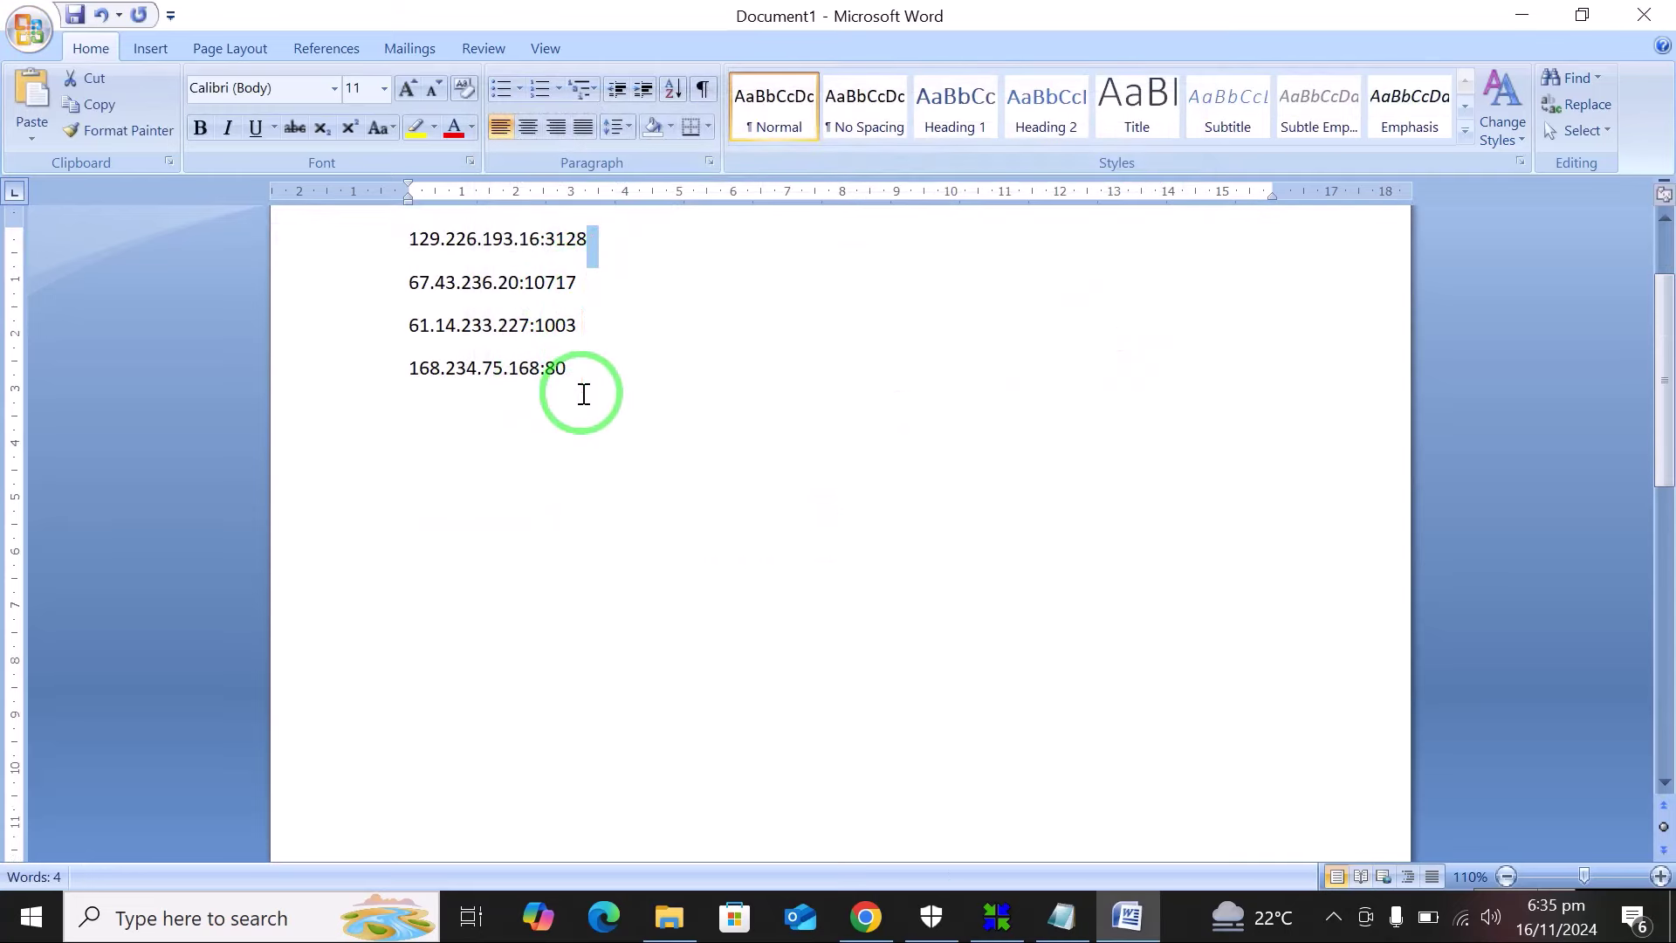
pyautogui.click(605, 295)
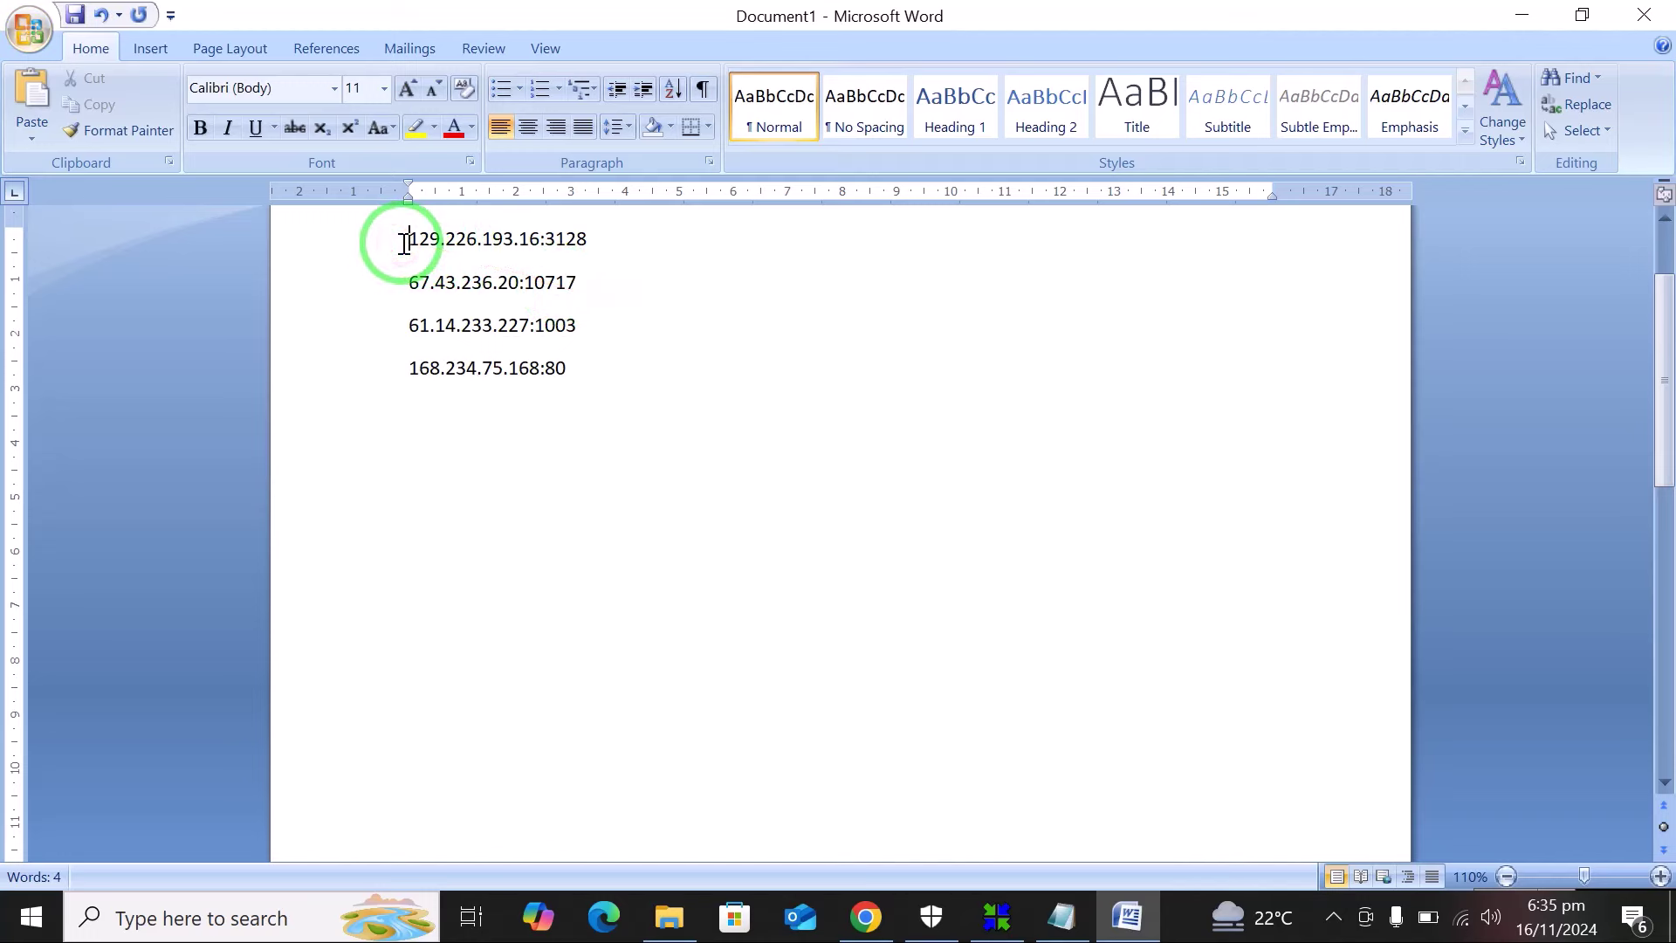
pyautogui.hotkey('ctrl', 'a')
pyautogui.hotkey('ctrl', 'c')
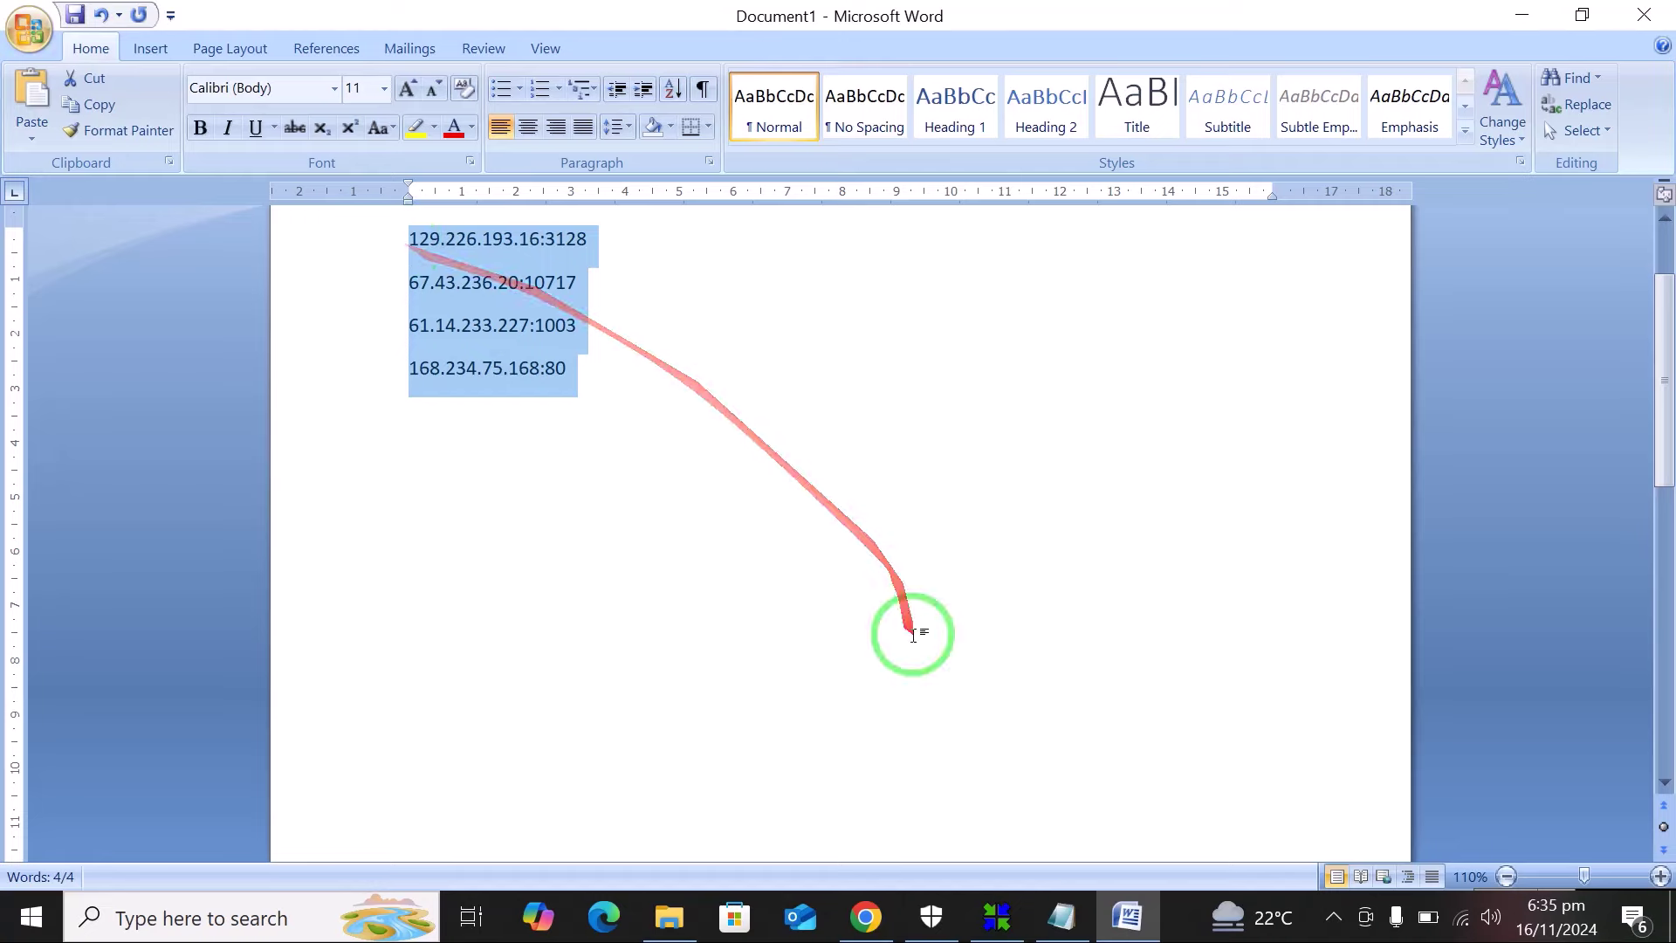
# Add the FoxyProxy extension to Chrome from its Web Store page.
pyautogui.click(869, 924)
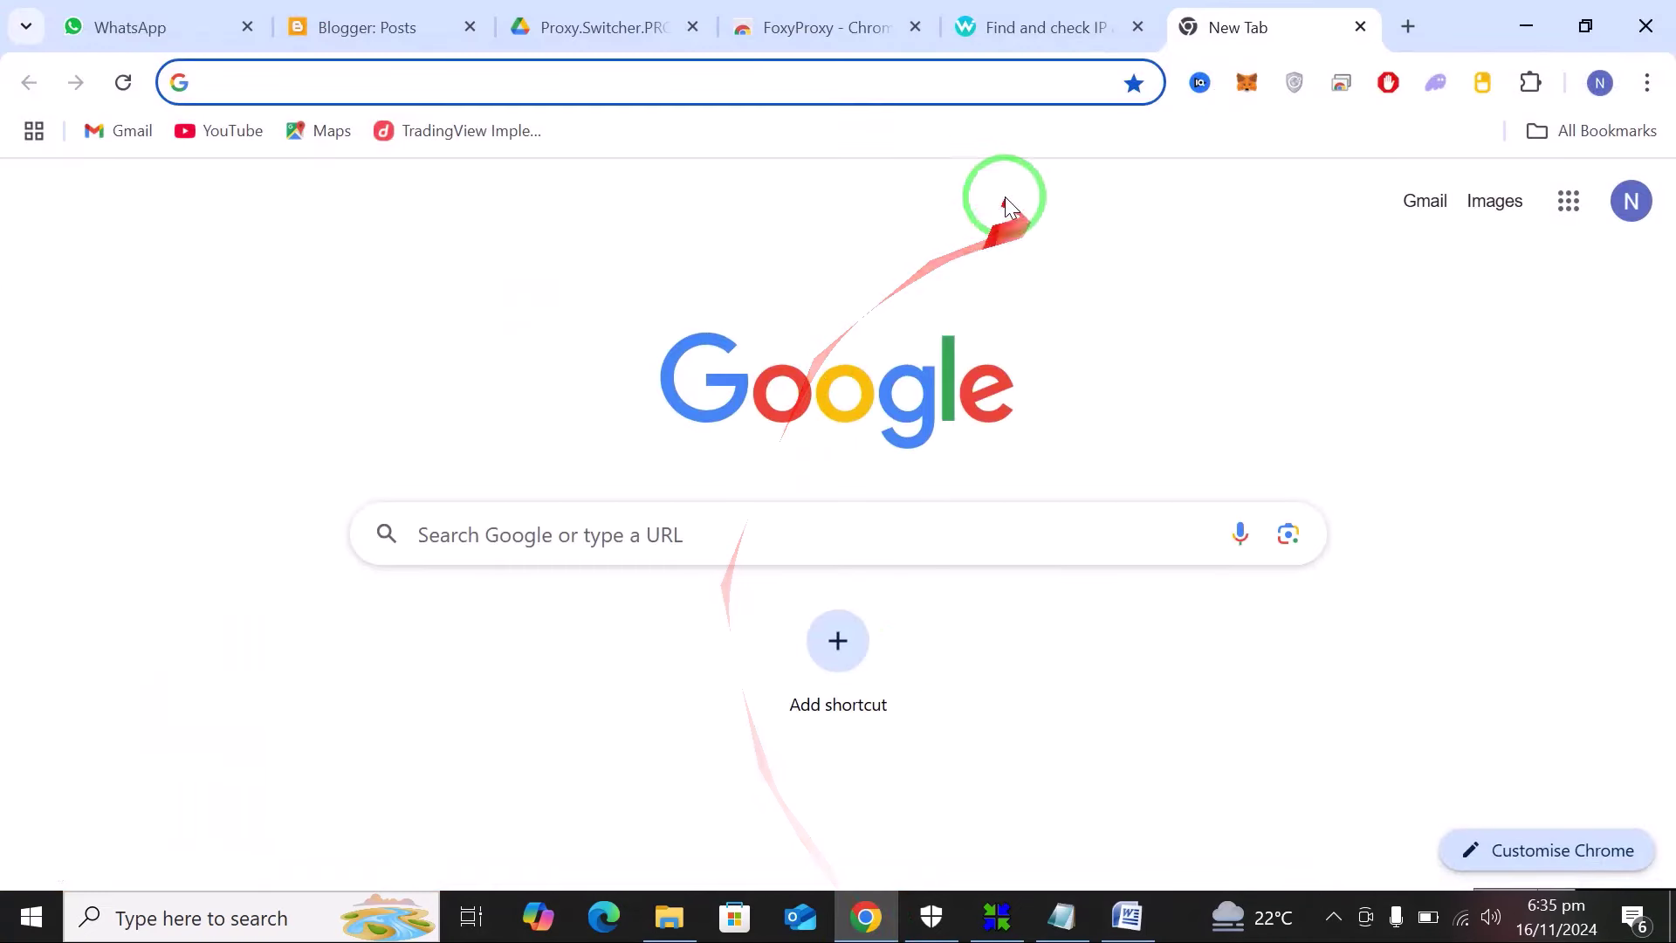
pyautogui.click(873, 27)
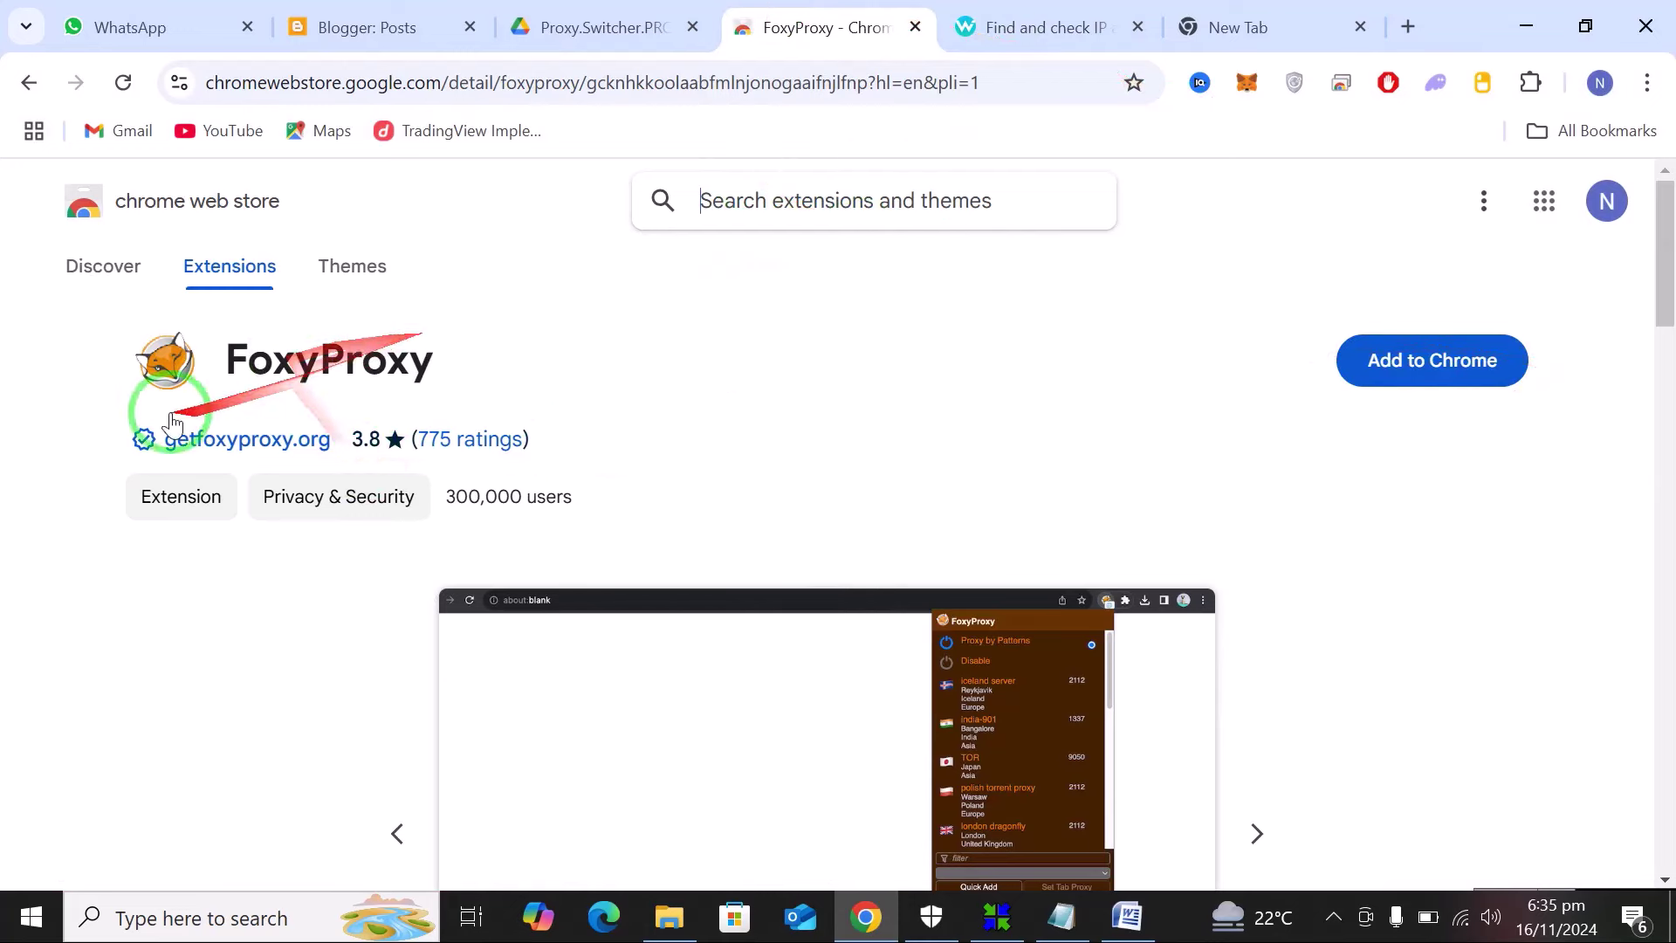
pyautogui.click(1402, 375)
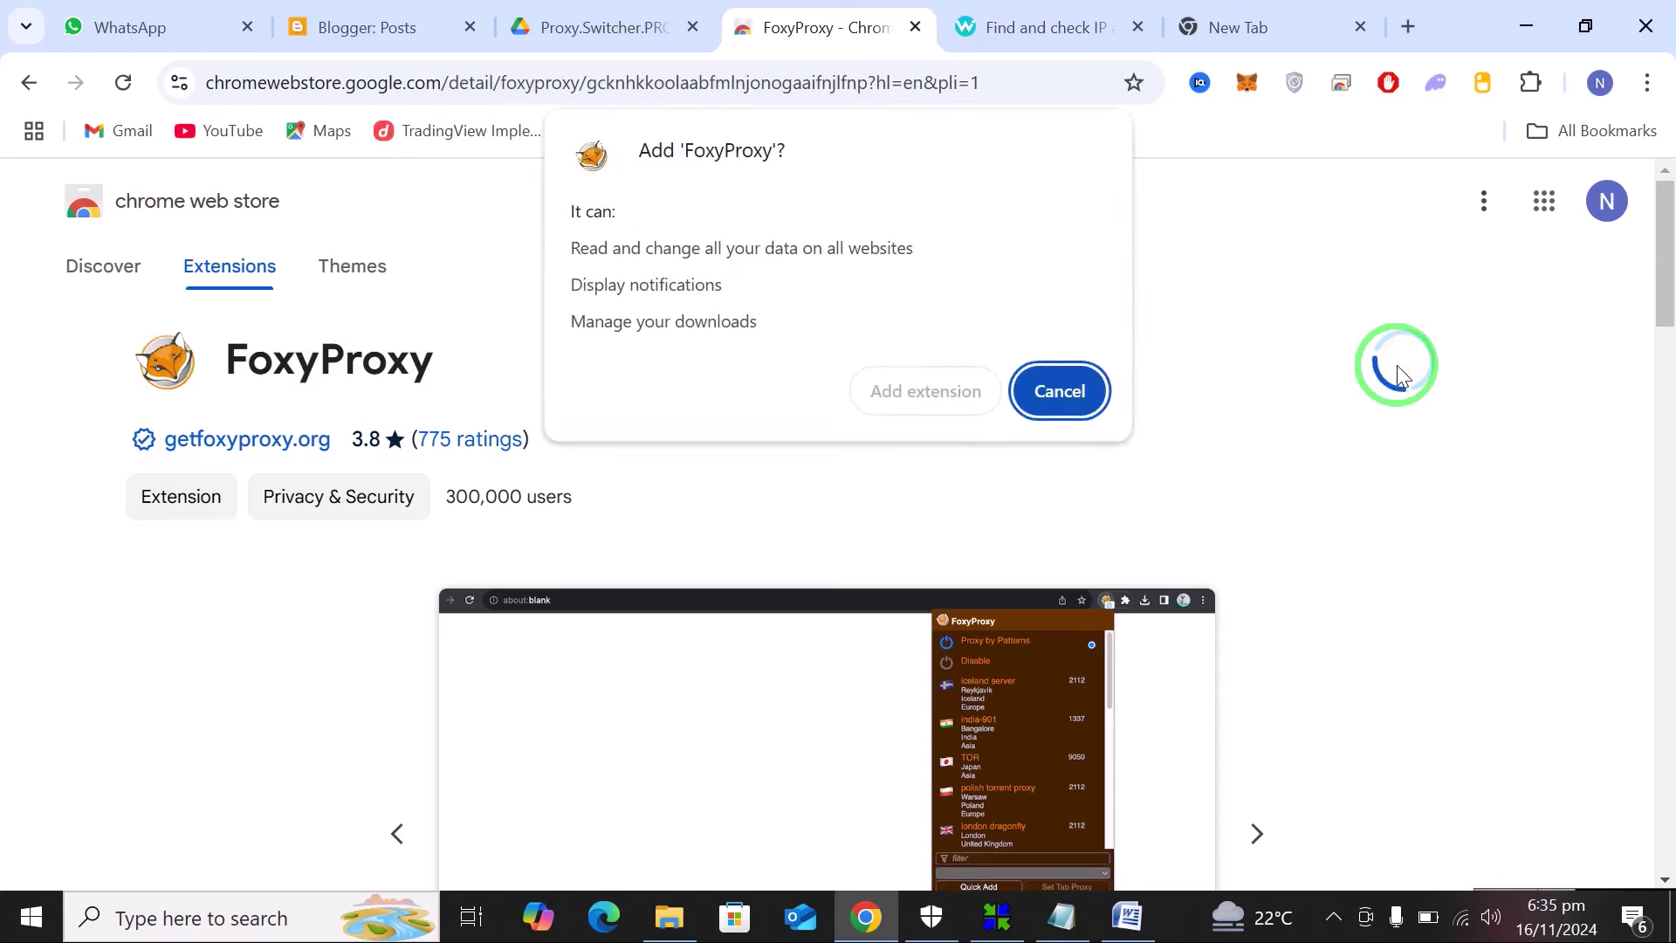
pyautogui.click(936, 393)
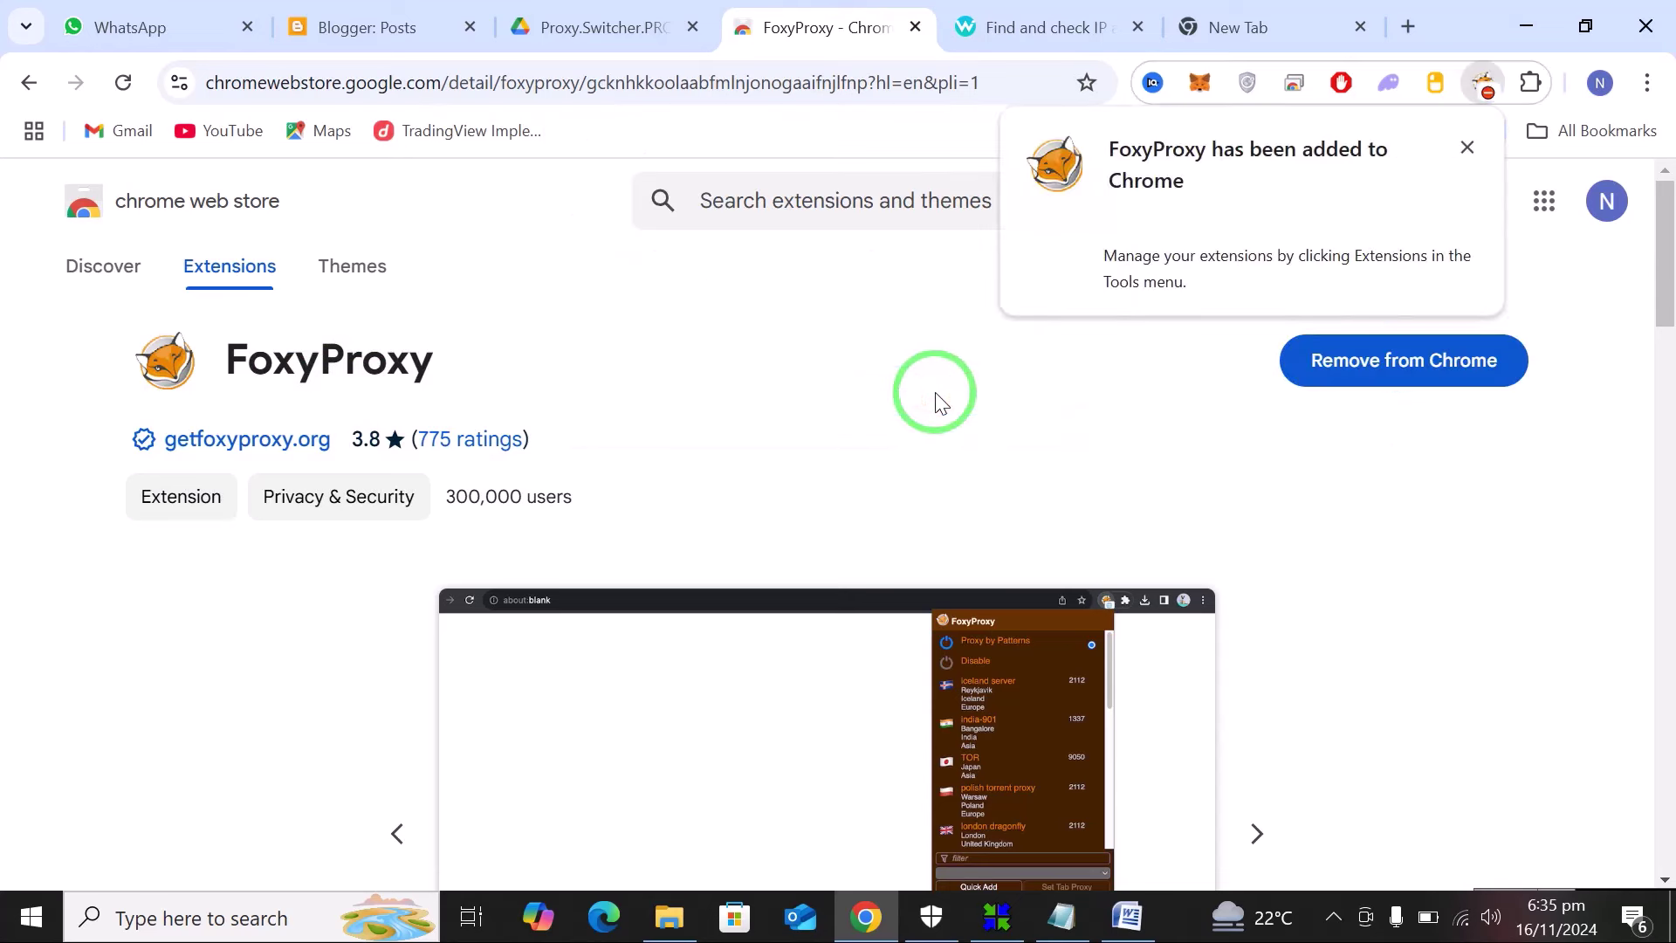
# Pin FoxyProxy to the Chrome toolbar and show its proxy menu.
pyautogui.click(1530, 84)
pyautogui.click(1419, 458)
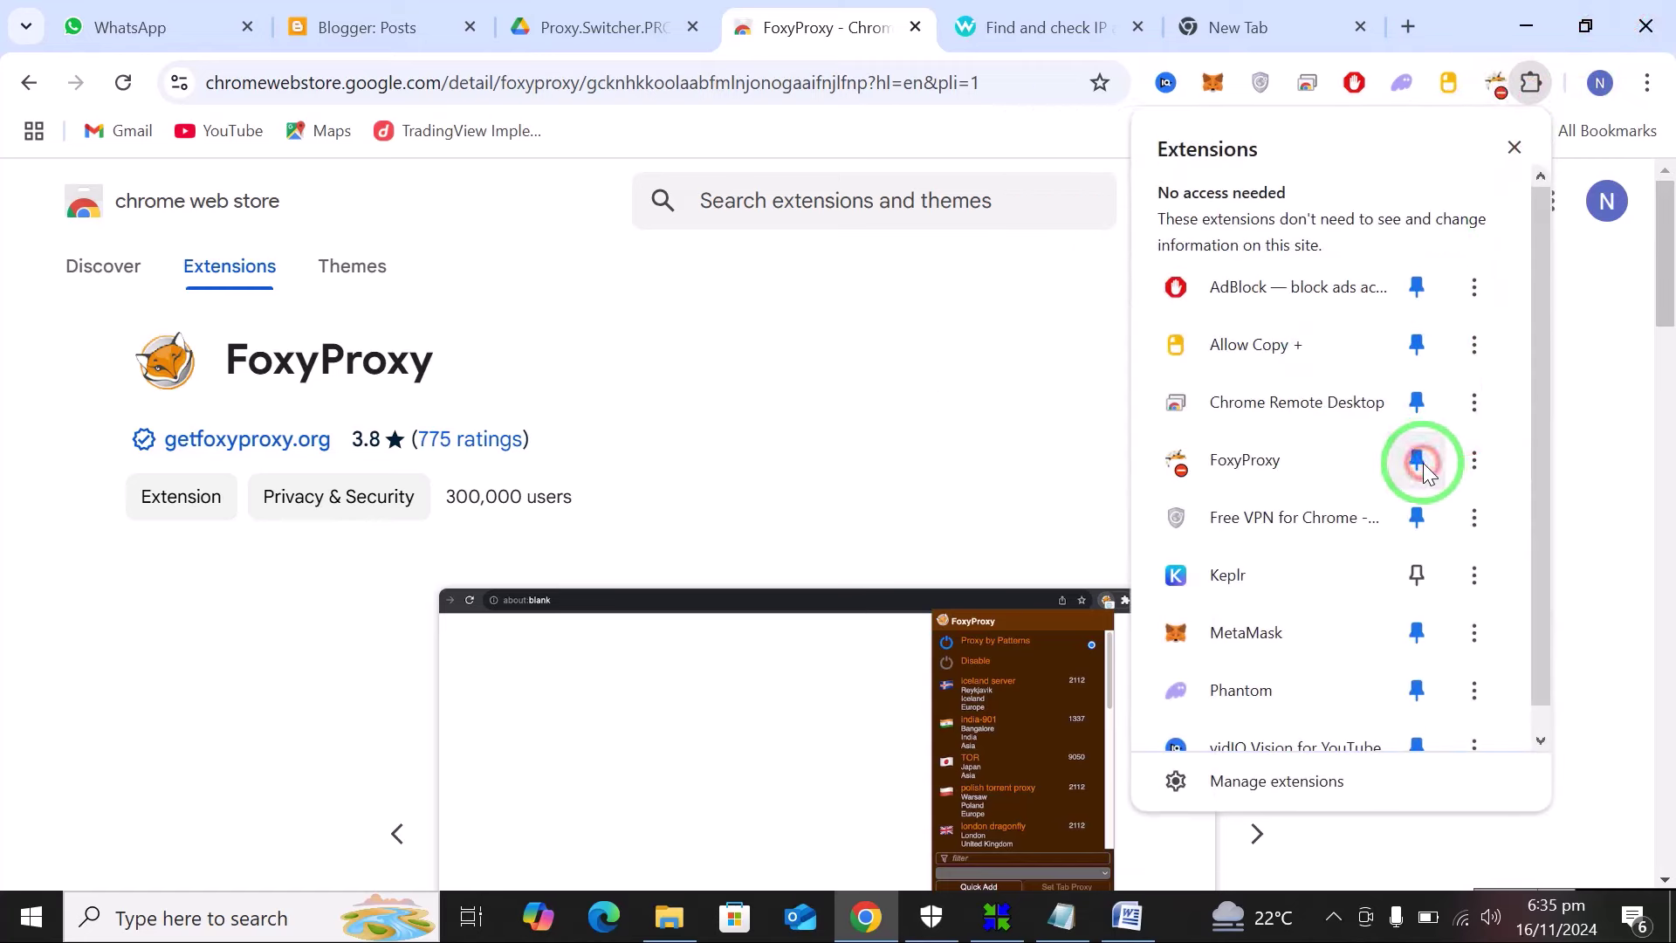
pyautogui.click(1481, 87)
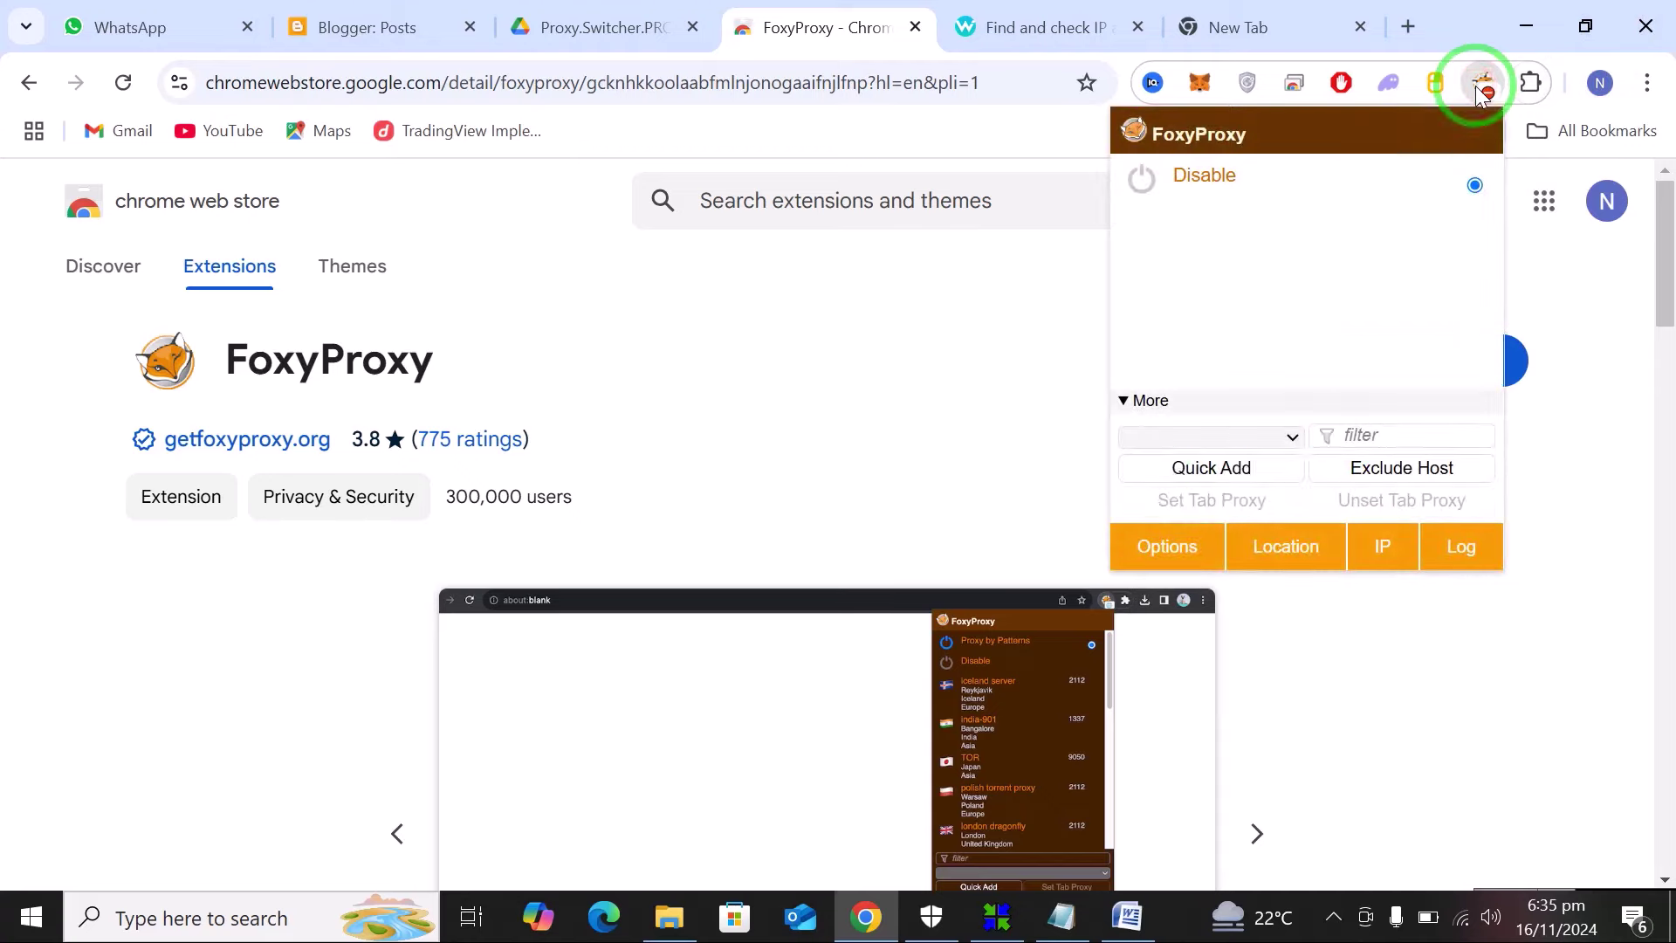
# Paste the four proxies into FoxyProxy's Import Proxy List, import them, and save.
pyautogui.click(1171, 550)
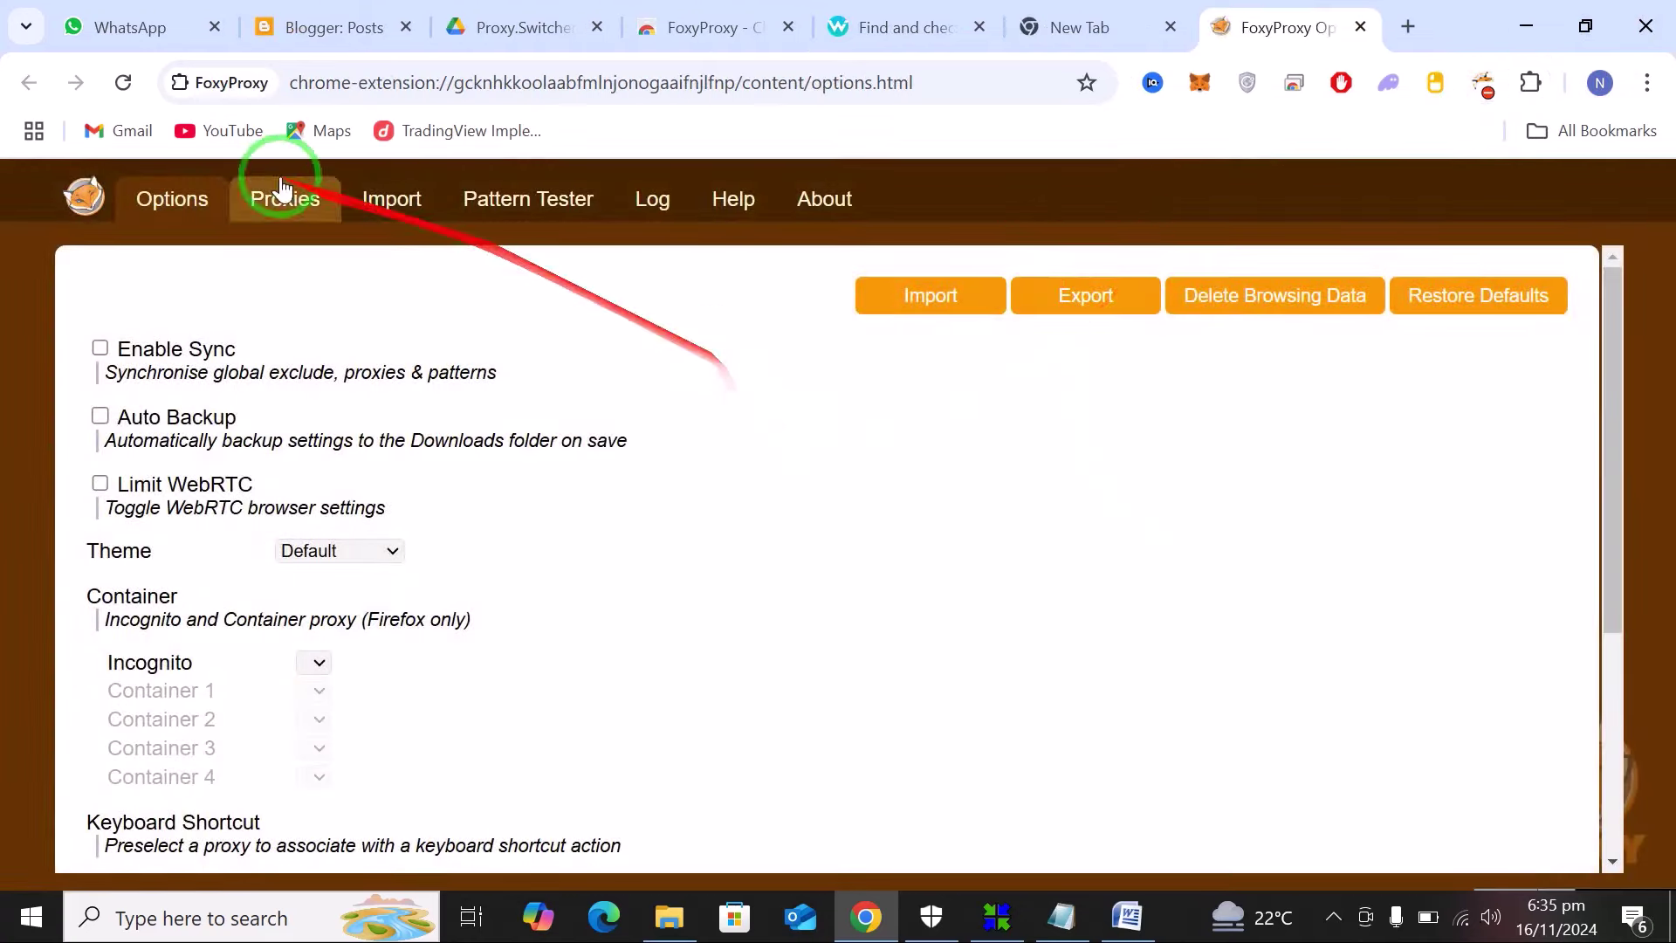
pyautogui.click(397, 196)
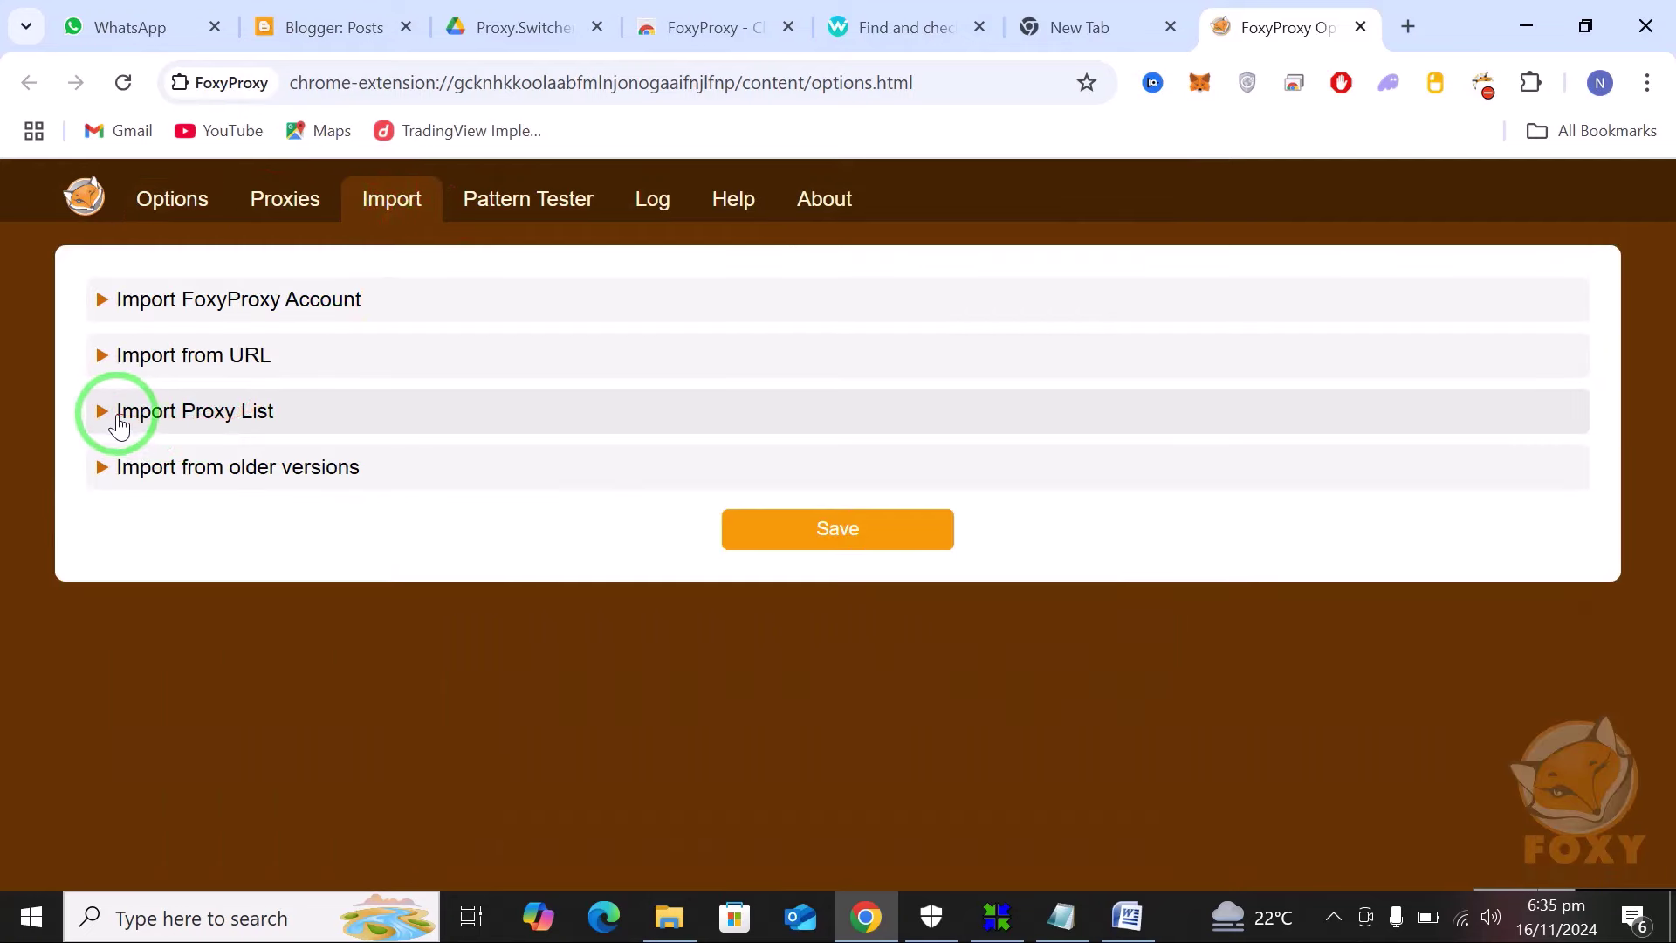
pyautogui.click(192, 418)
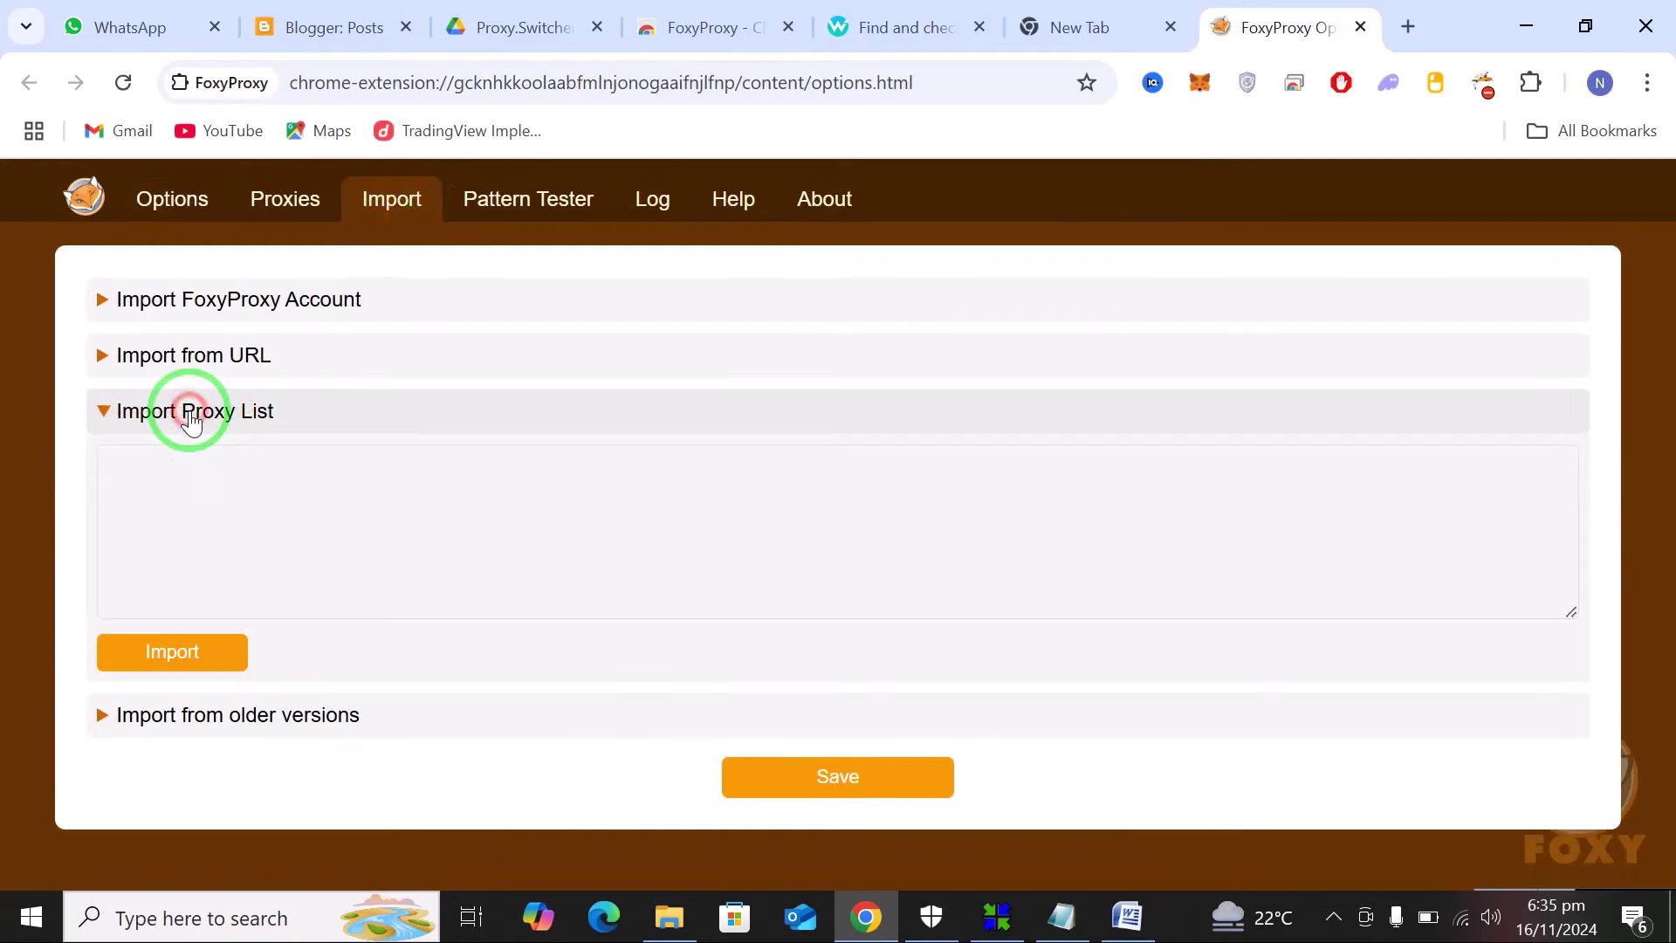
pyautogui.click(284, 504)
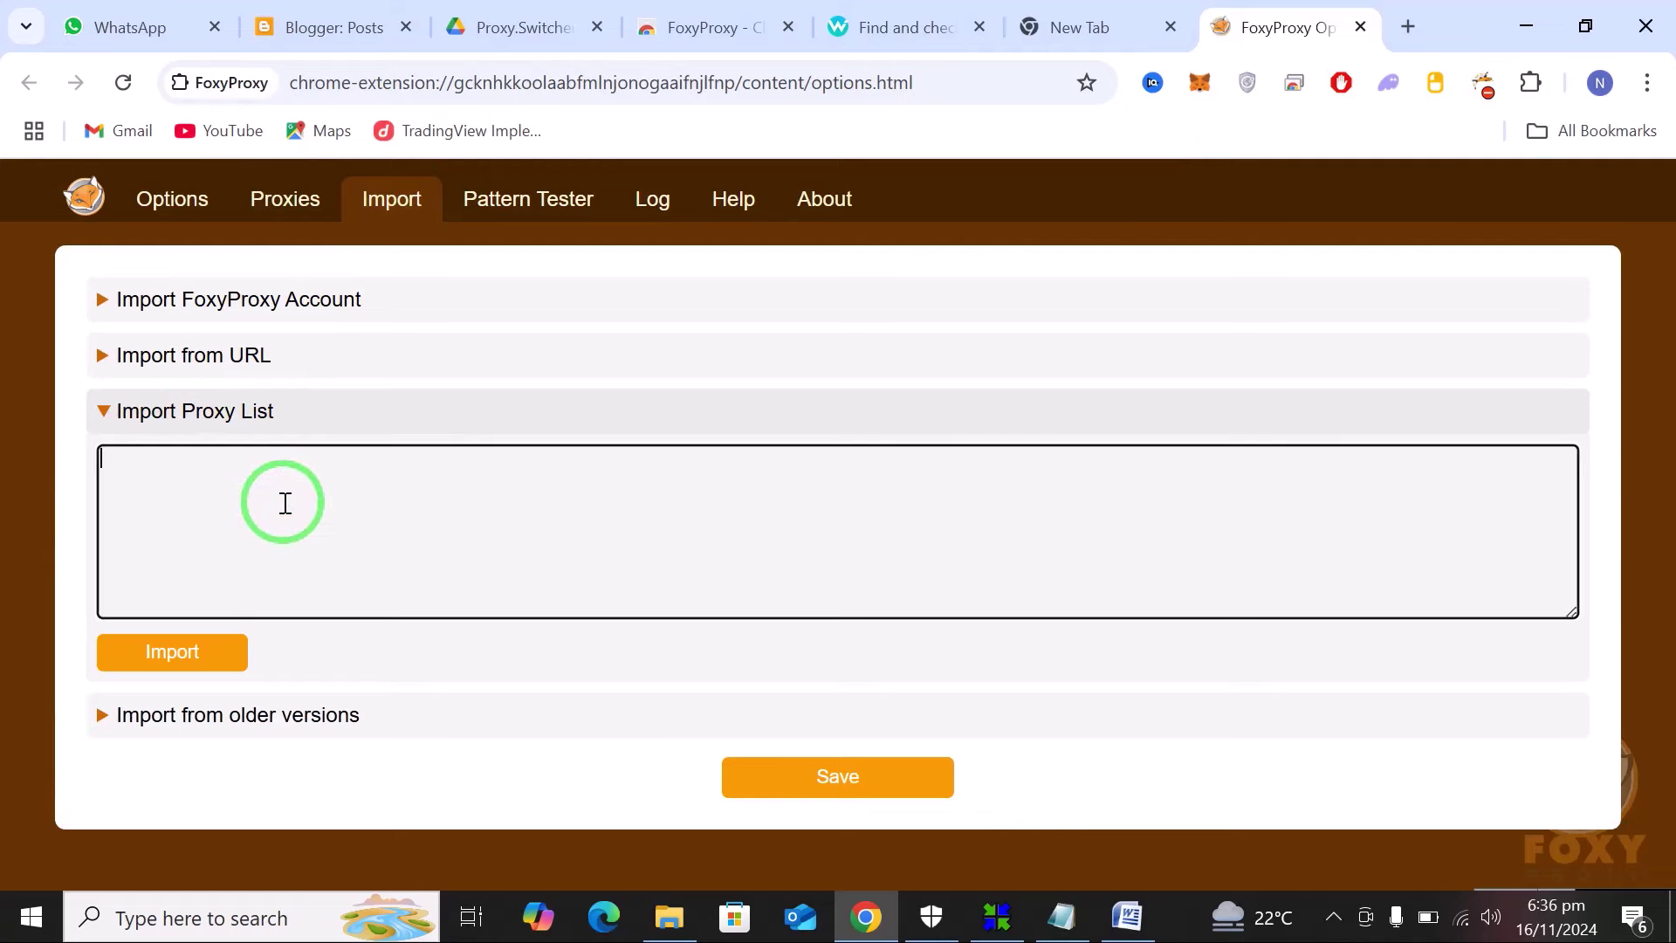
pyautogui.hotkey('ctrl', 'v')
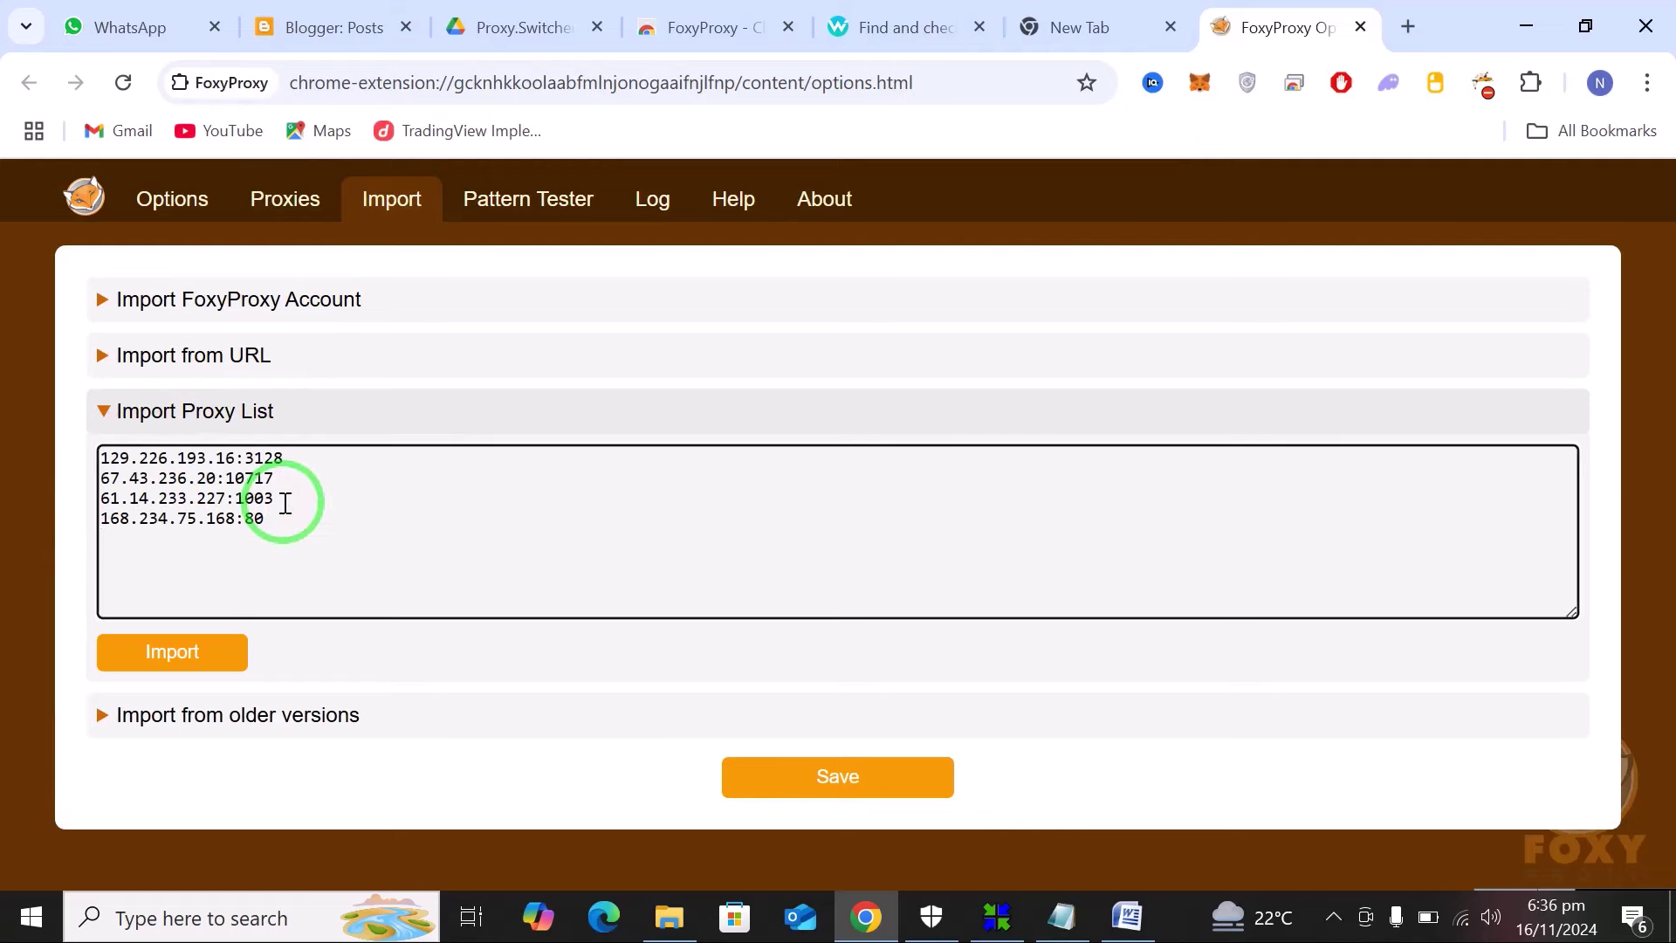
pyautogui.click(177, 655)
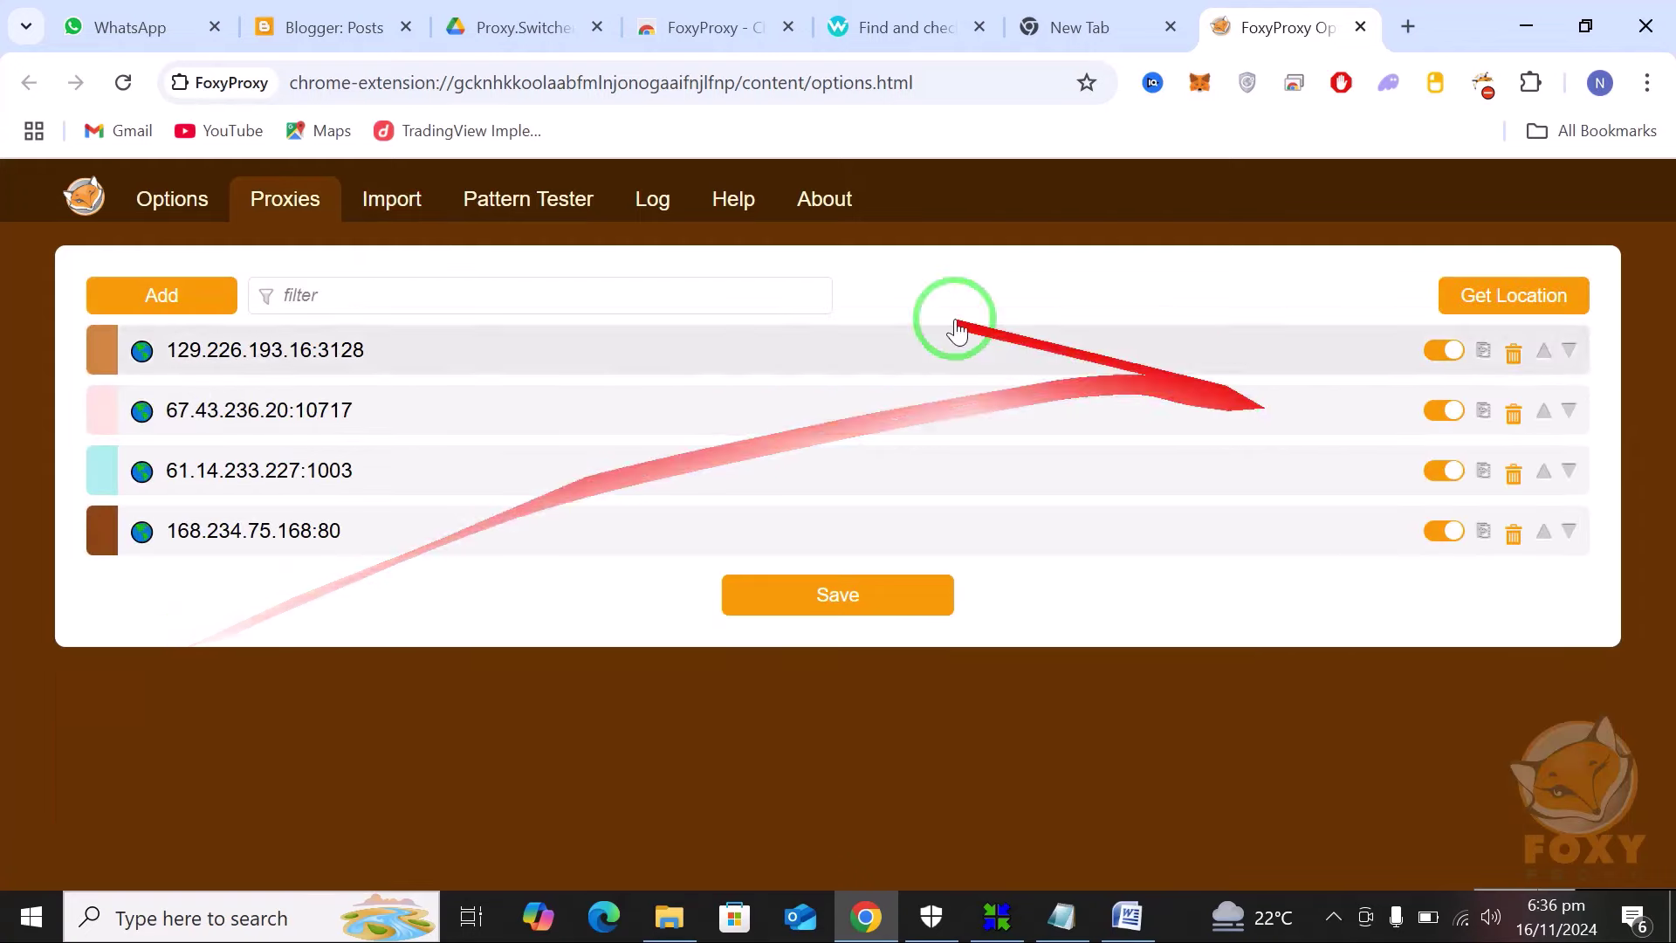
pyautogui.click(803, 602)
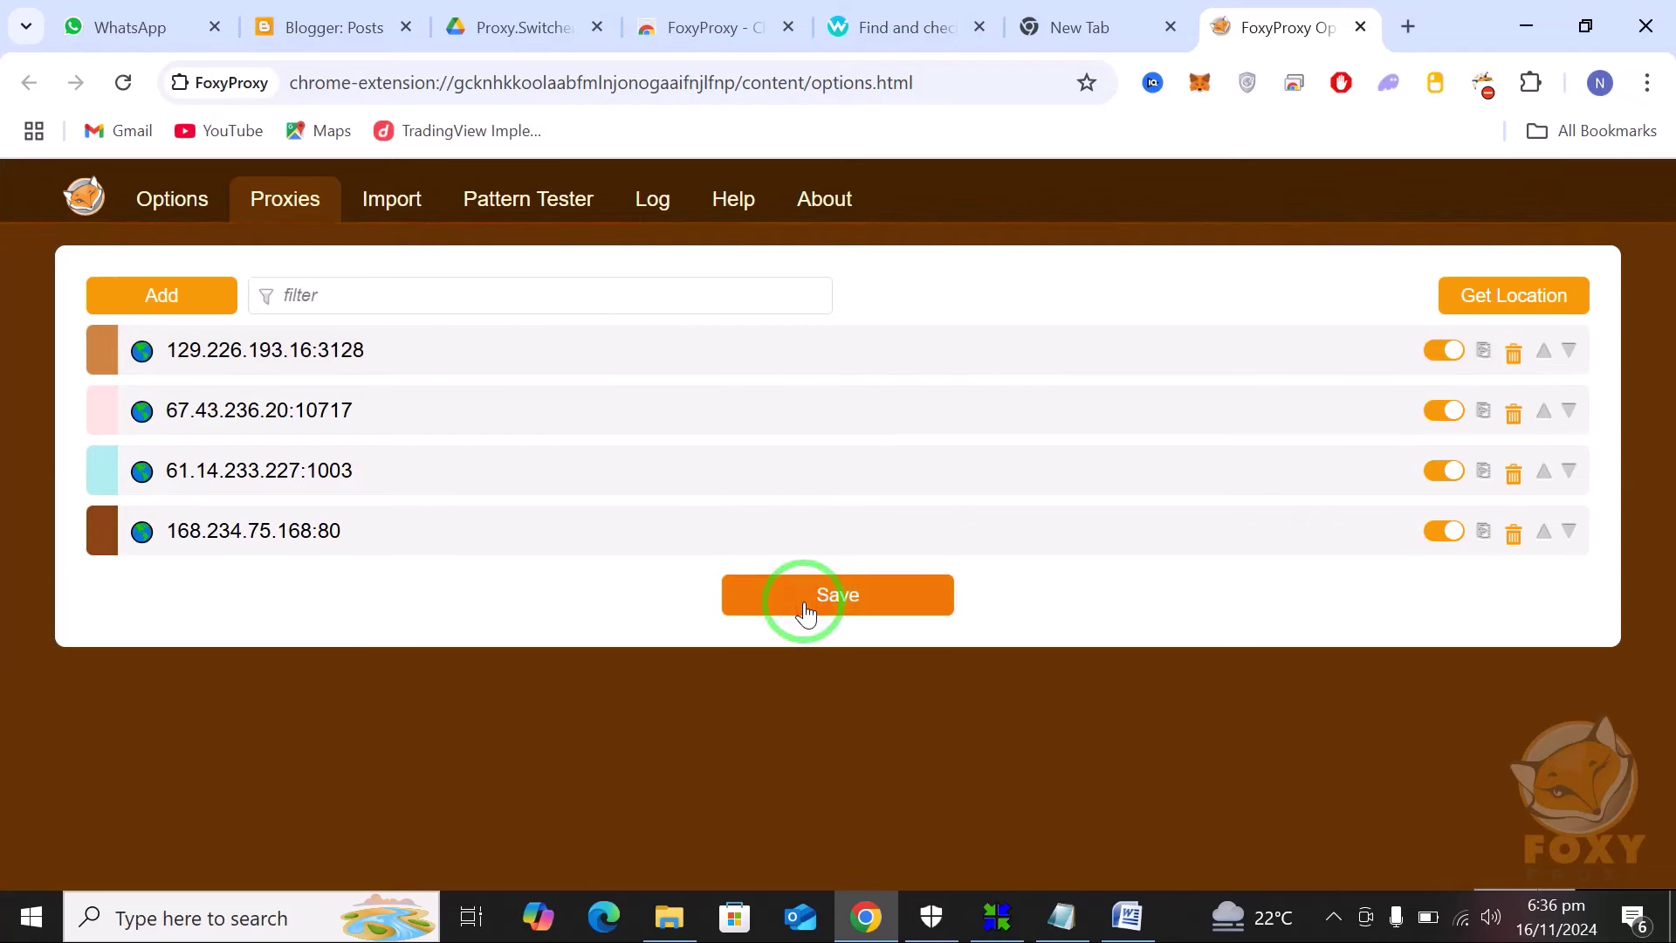
pyautogui.click(851, 719)
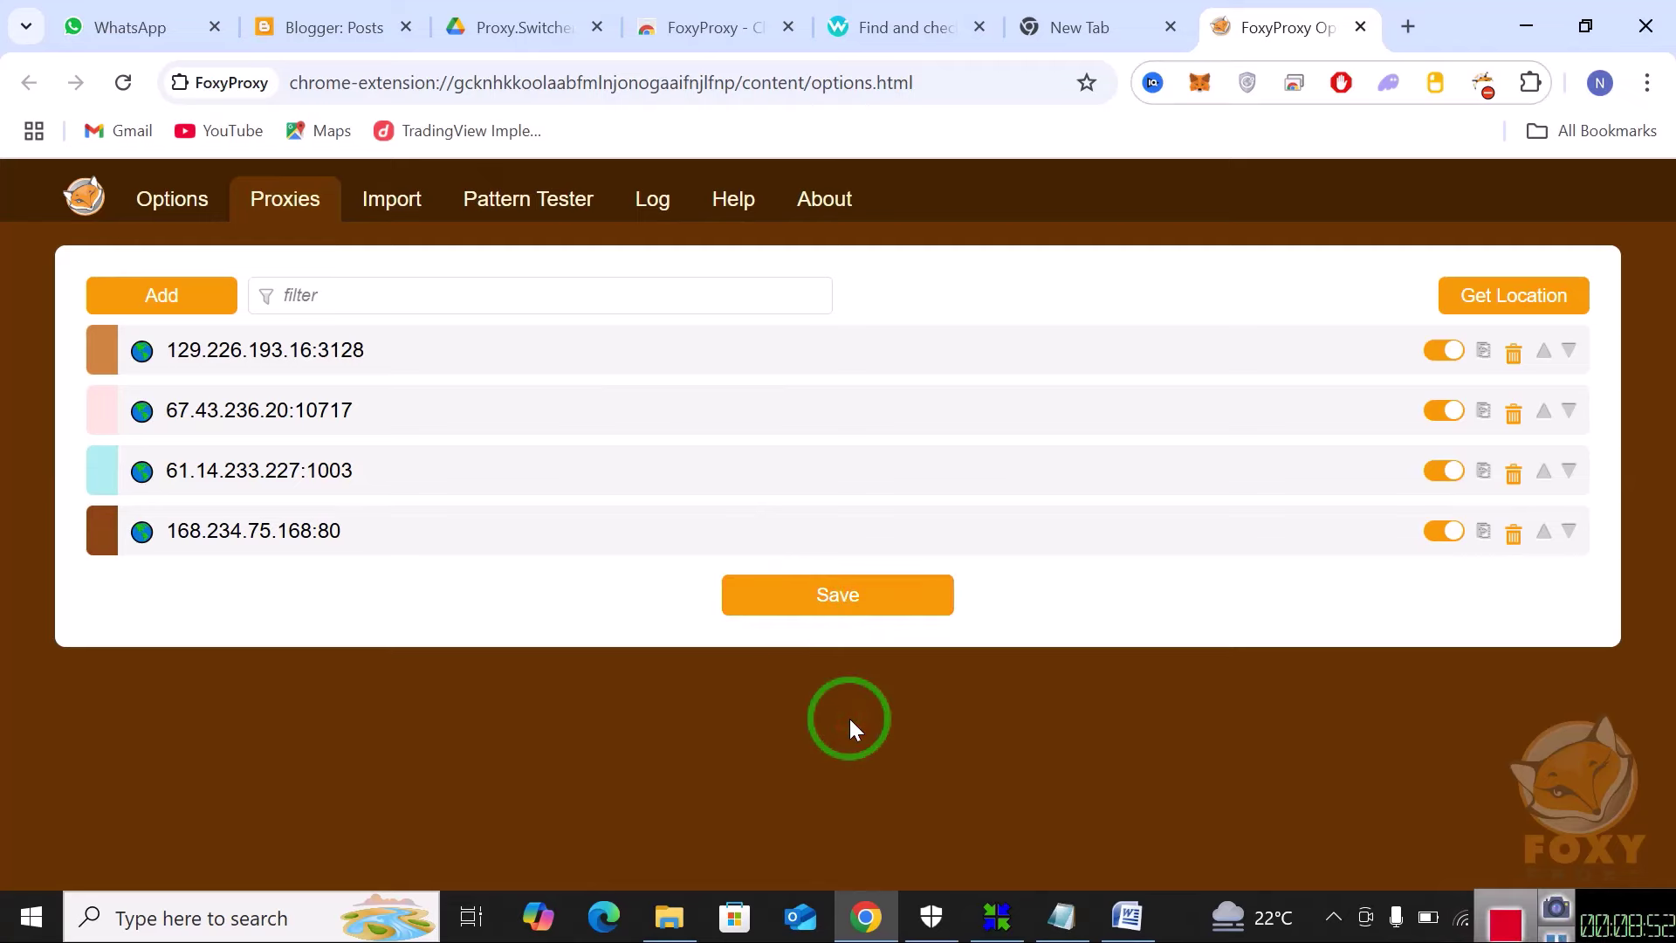
# Close the empty tab, check the four proxies in FoxyProxy's menu, and return to whoer.net.
pyautogui.click(1171, 27)
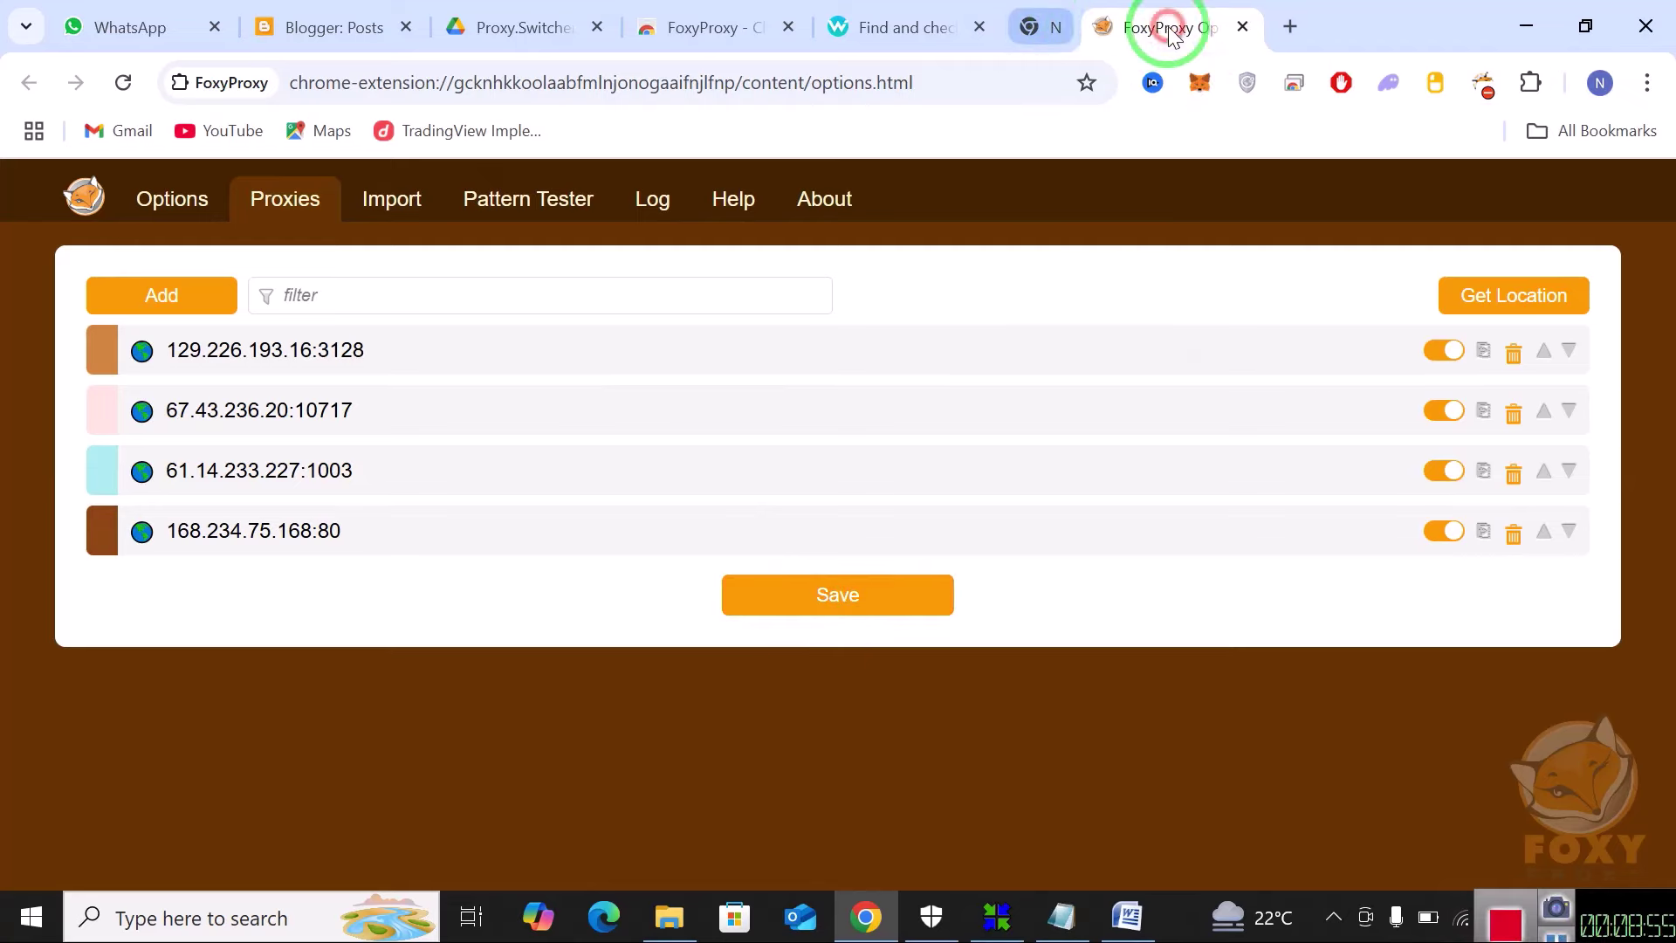
pyautogui.click(1481, 84)
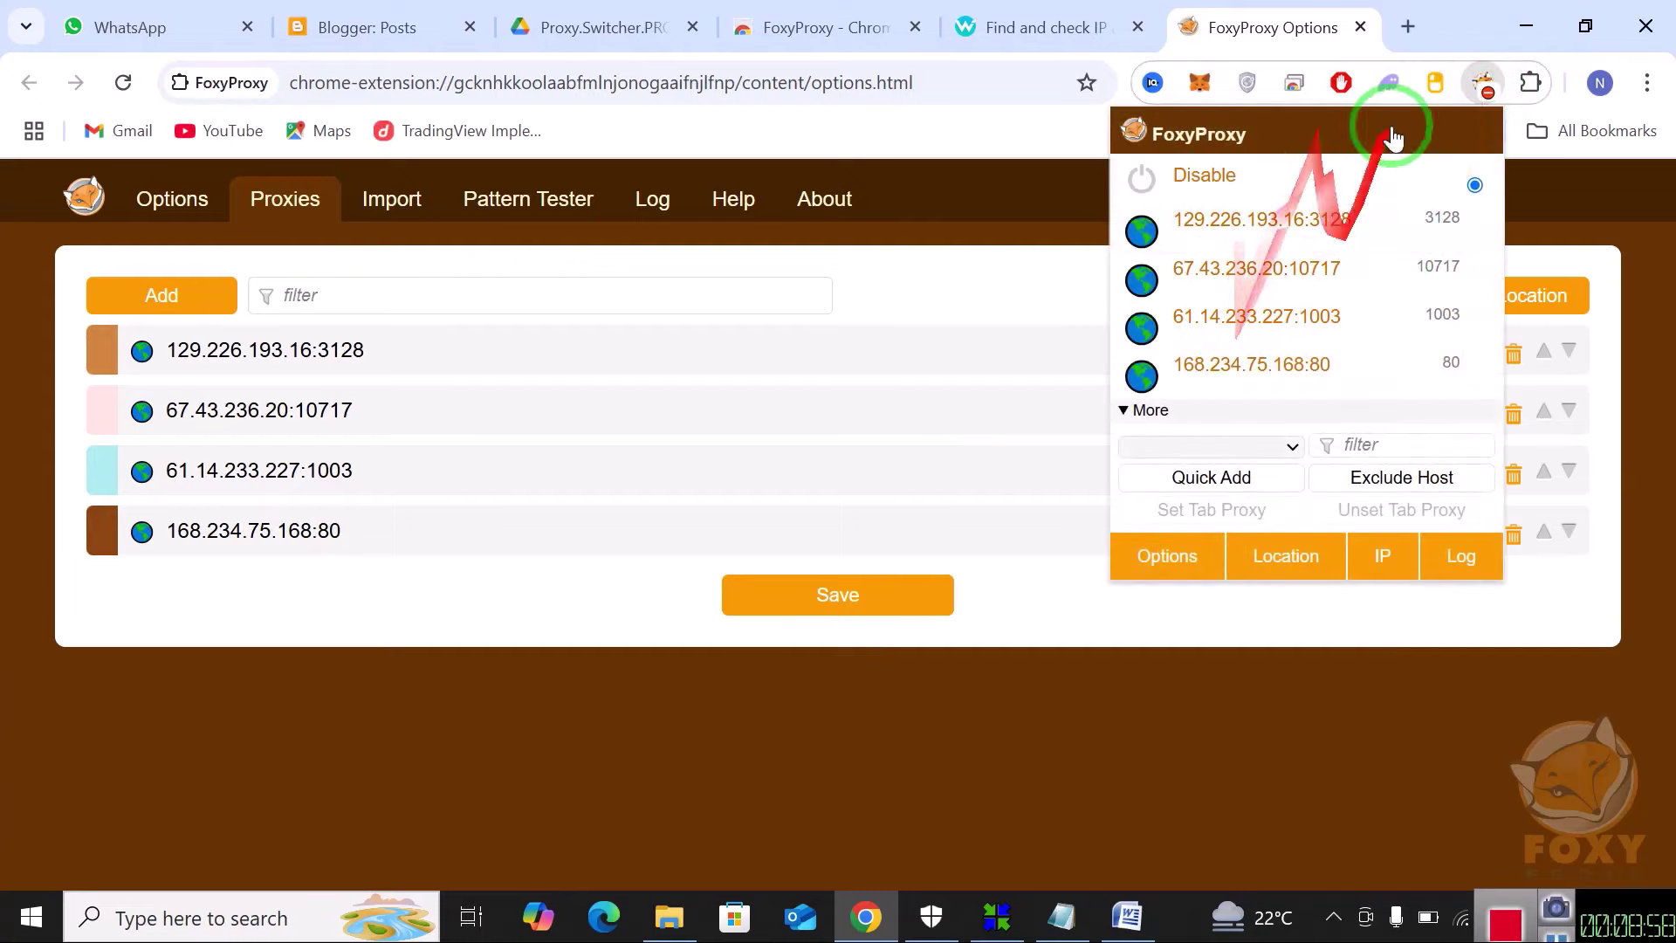
pyautogui.click(1257, 220)
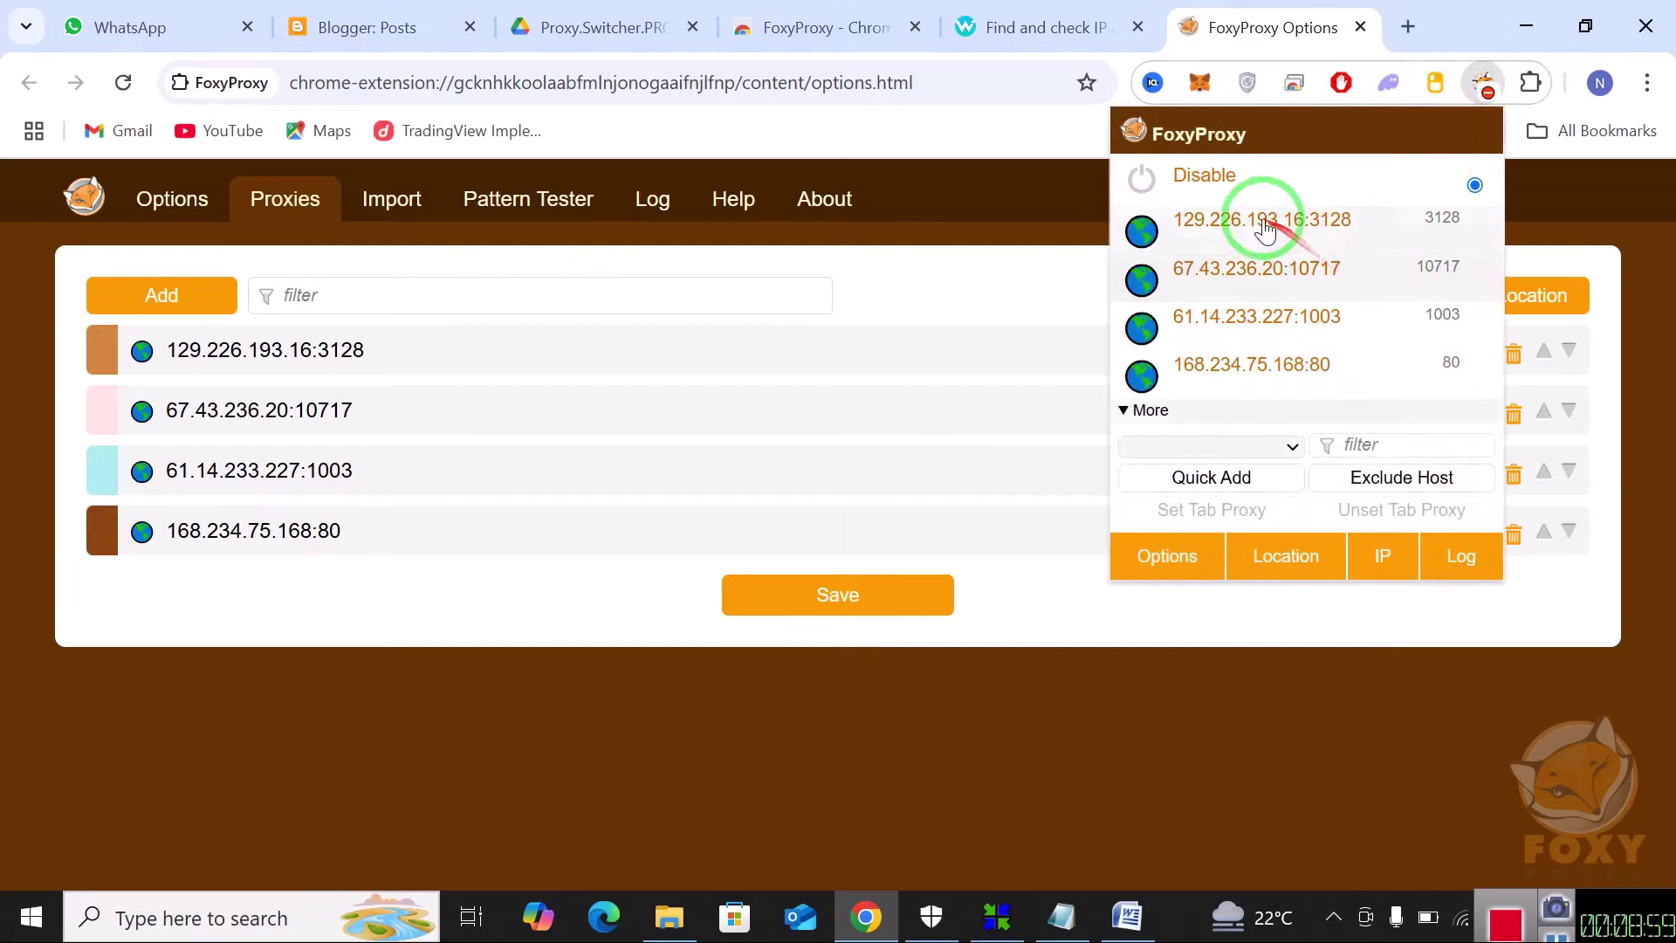
pyautogui.click(1000, 12)
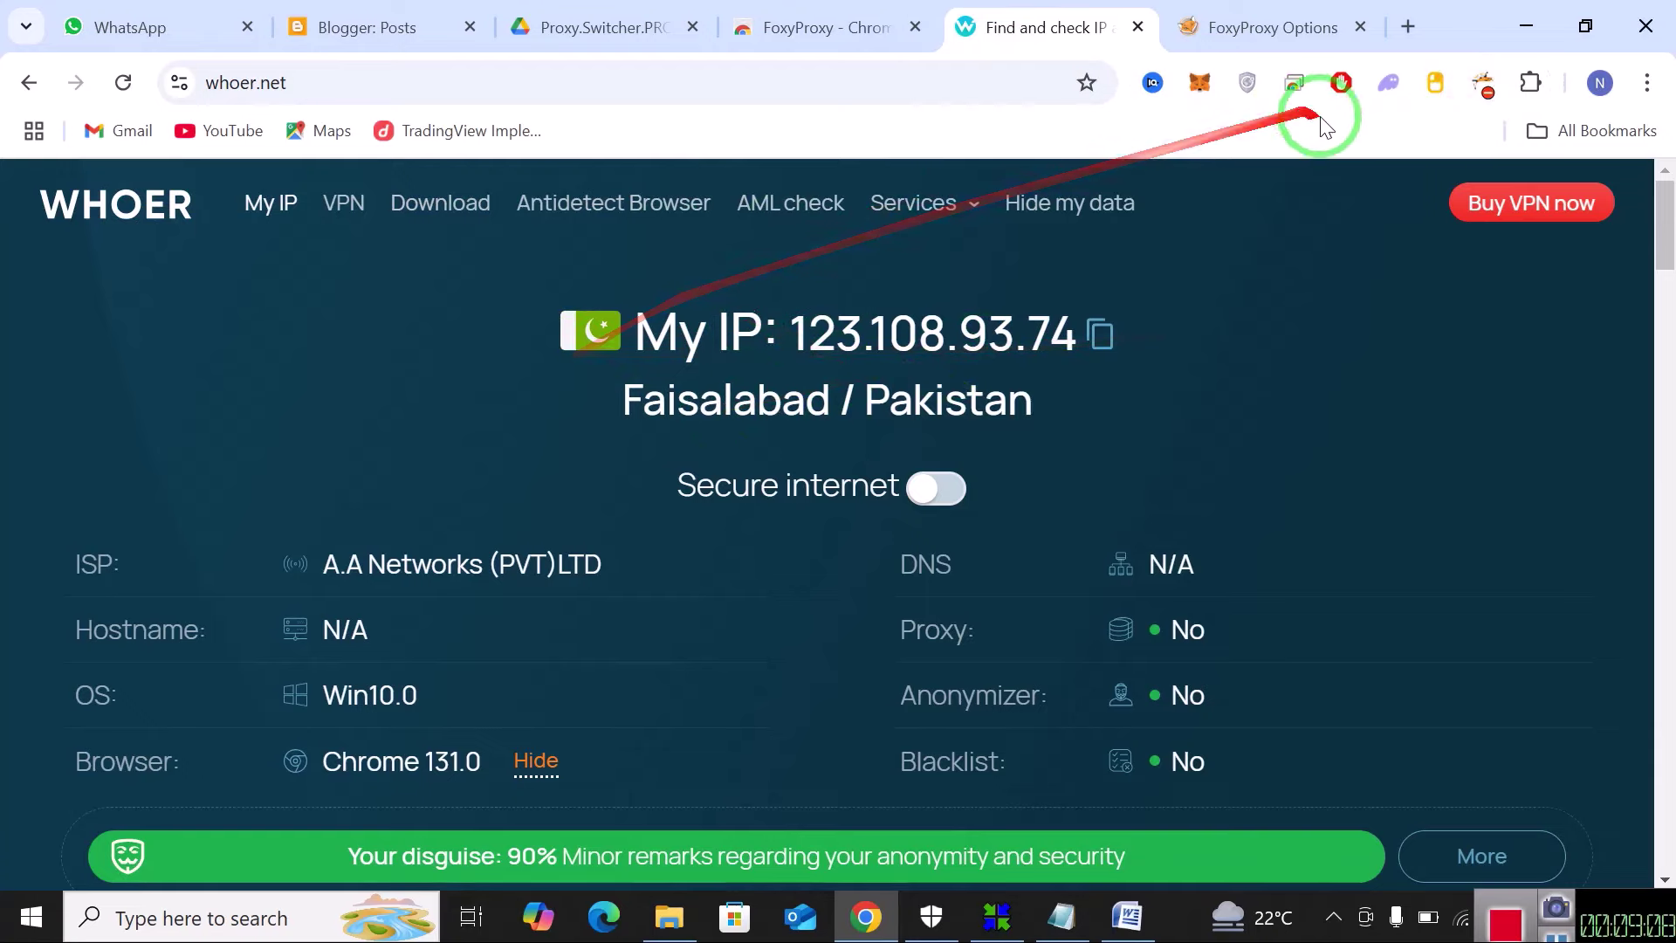
# Route Chrome through proxy 129.226.193.16:3128 to get a Singapore IP, then switch to 67.43.236.20:10717.
pyautogui.click(1476, 98)
pyautogui.click(1299, 229)
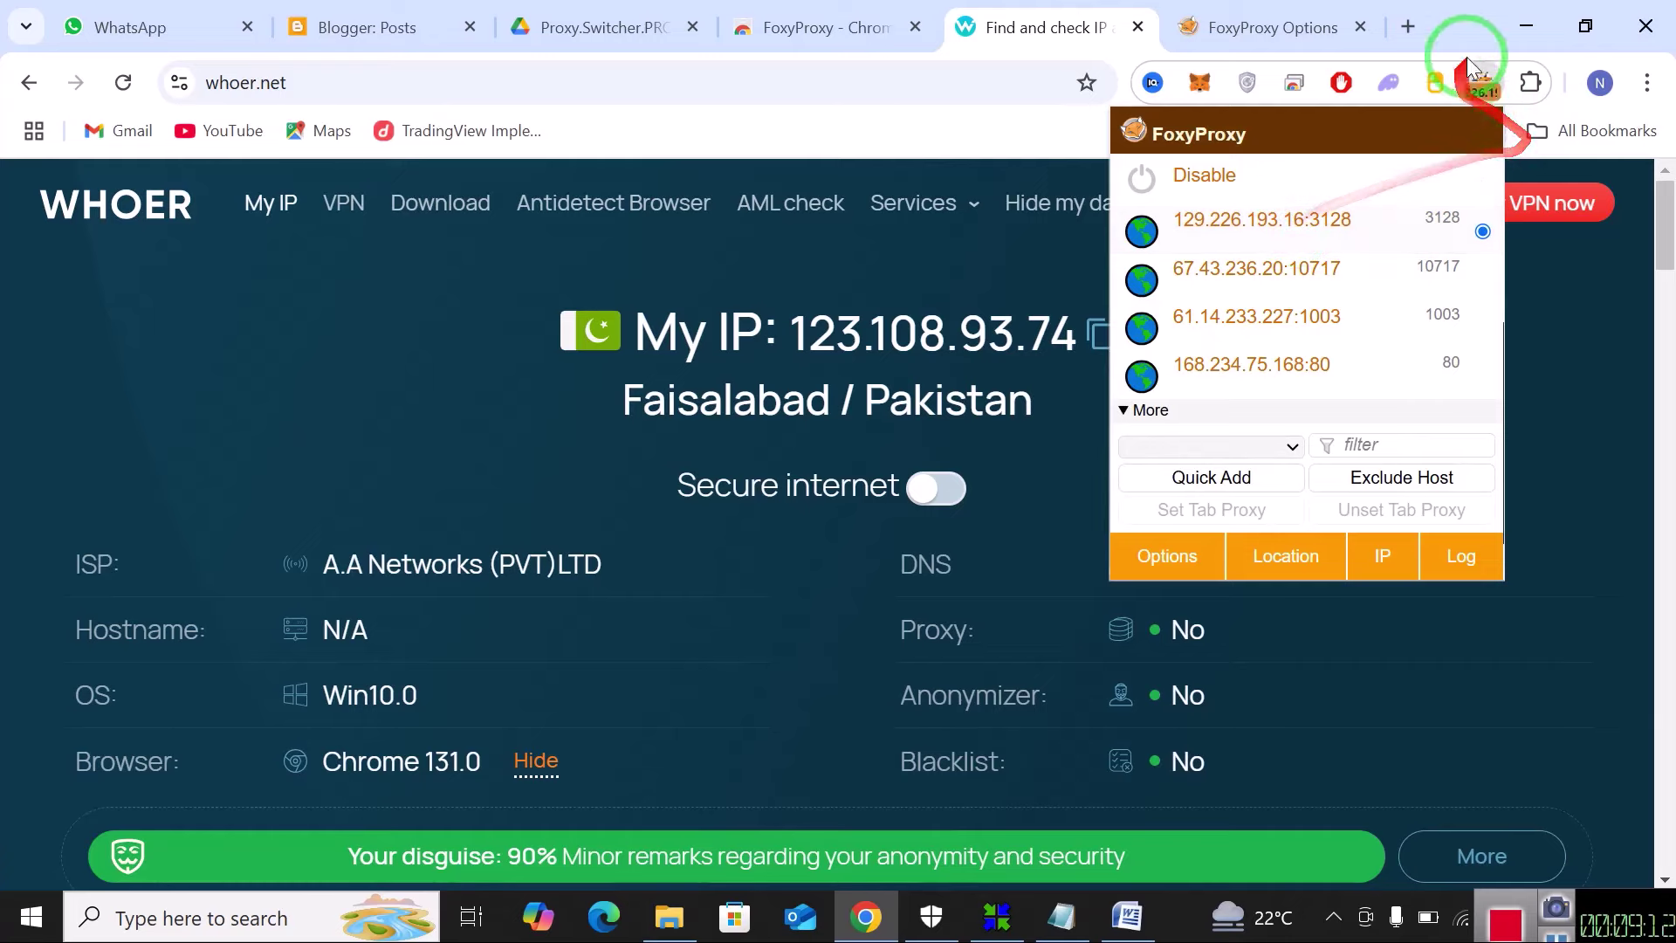
pyautogui.click(1495, 92)
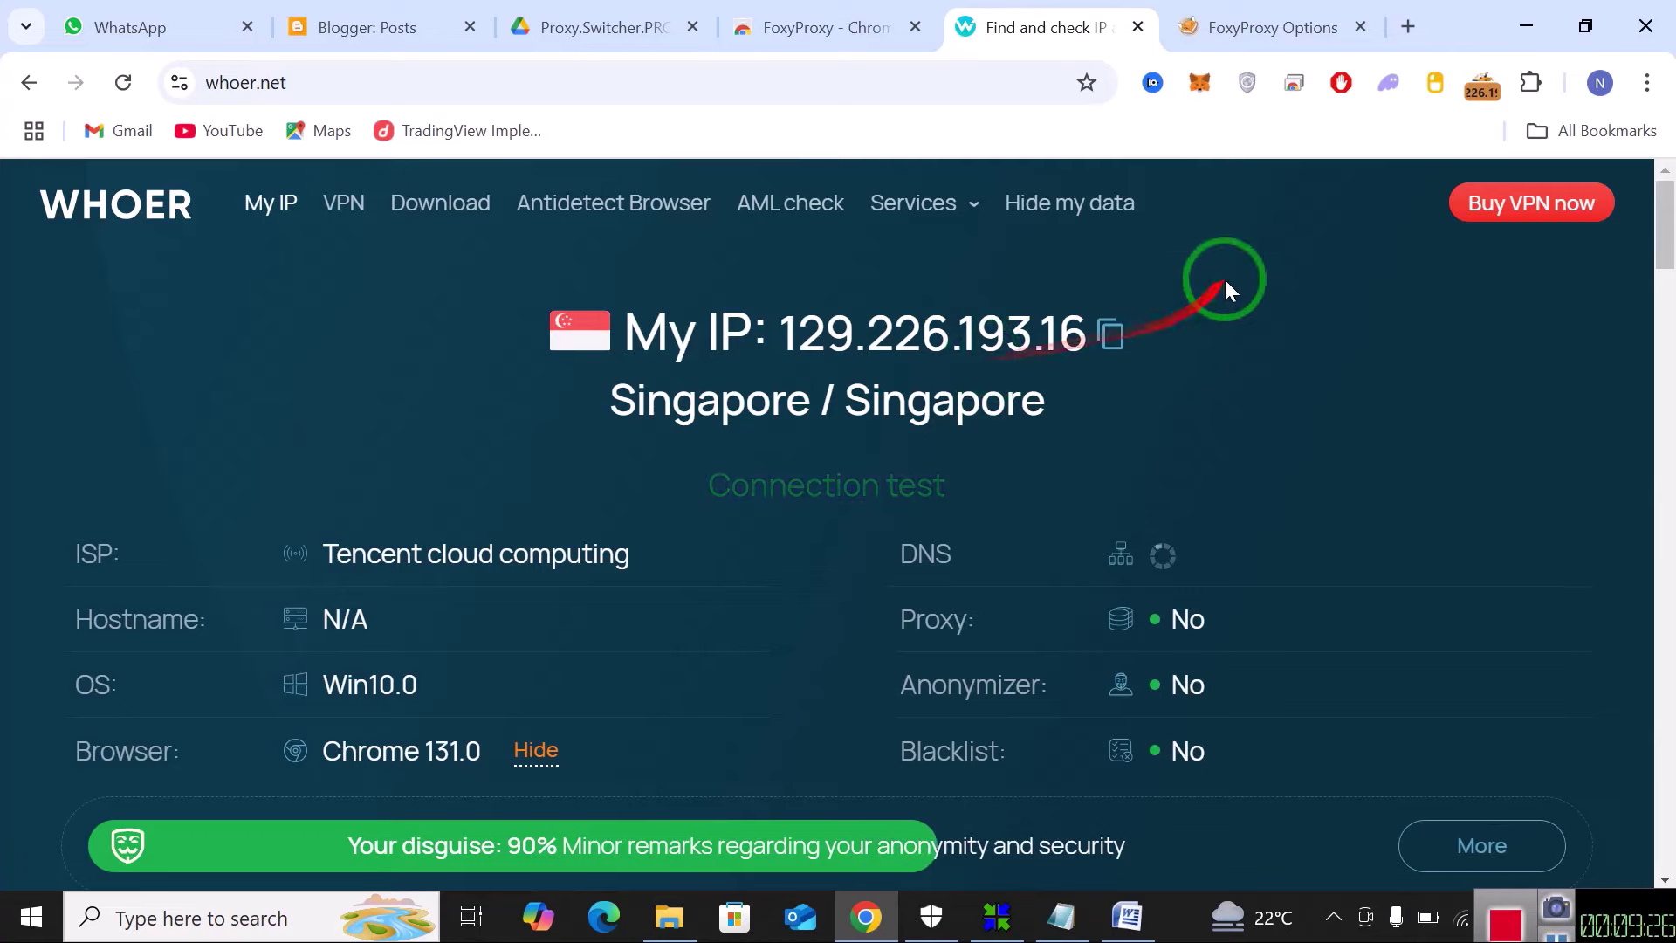
pyautogui.click(1476, 88)
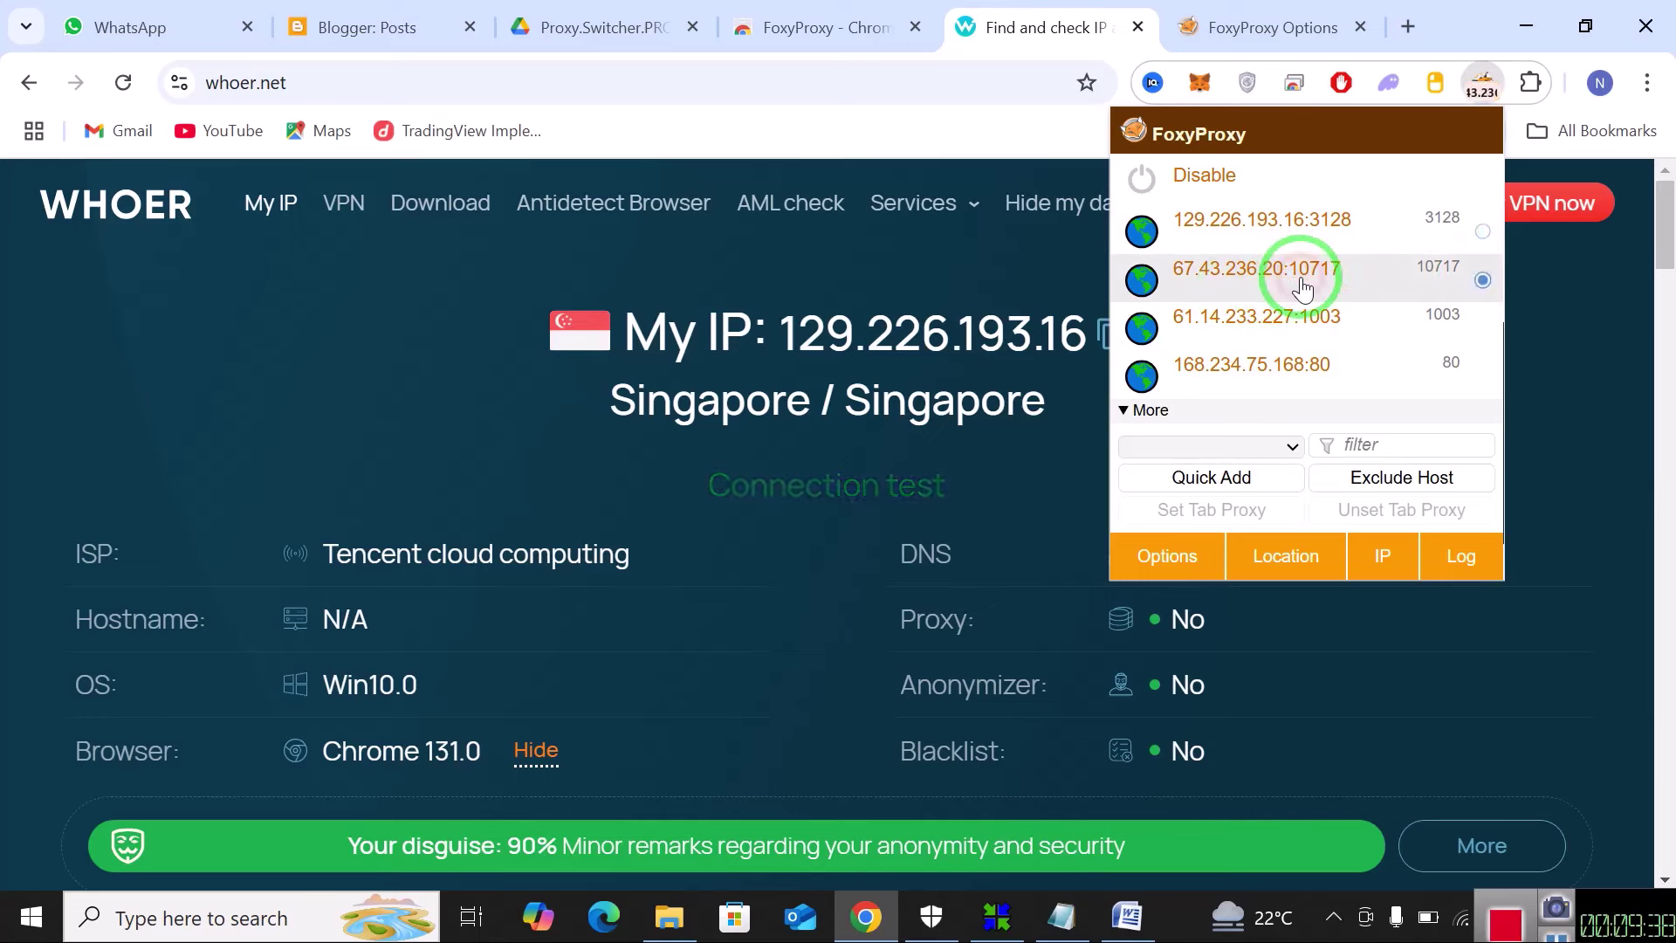
# Confirm 67.43.236.20 fails, check whoer.net shows Vietnam IP 61.14.233.227, then minimise Chrome.
pyautogui.click(123, 82)
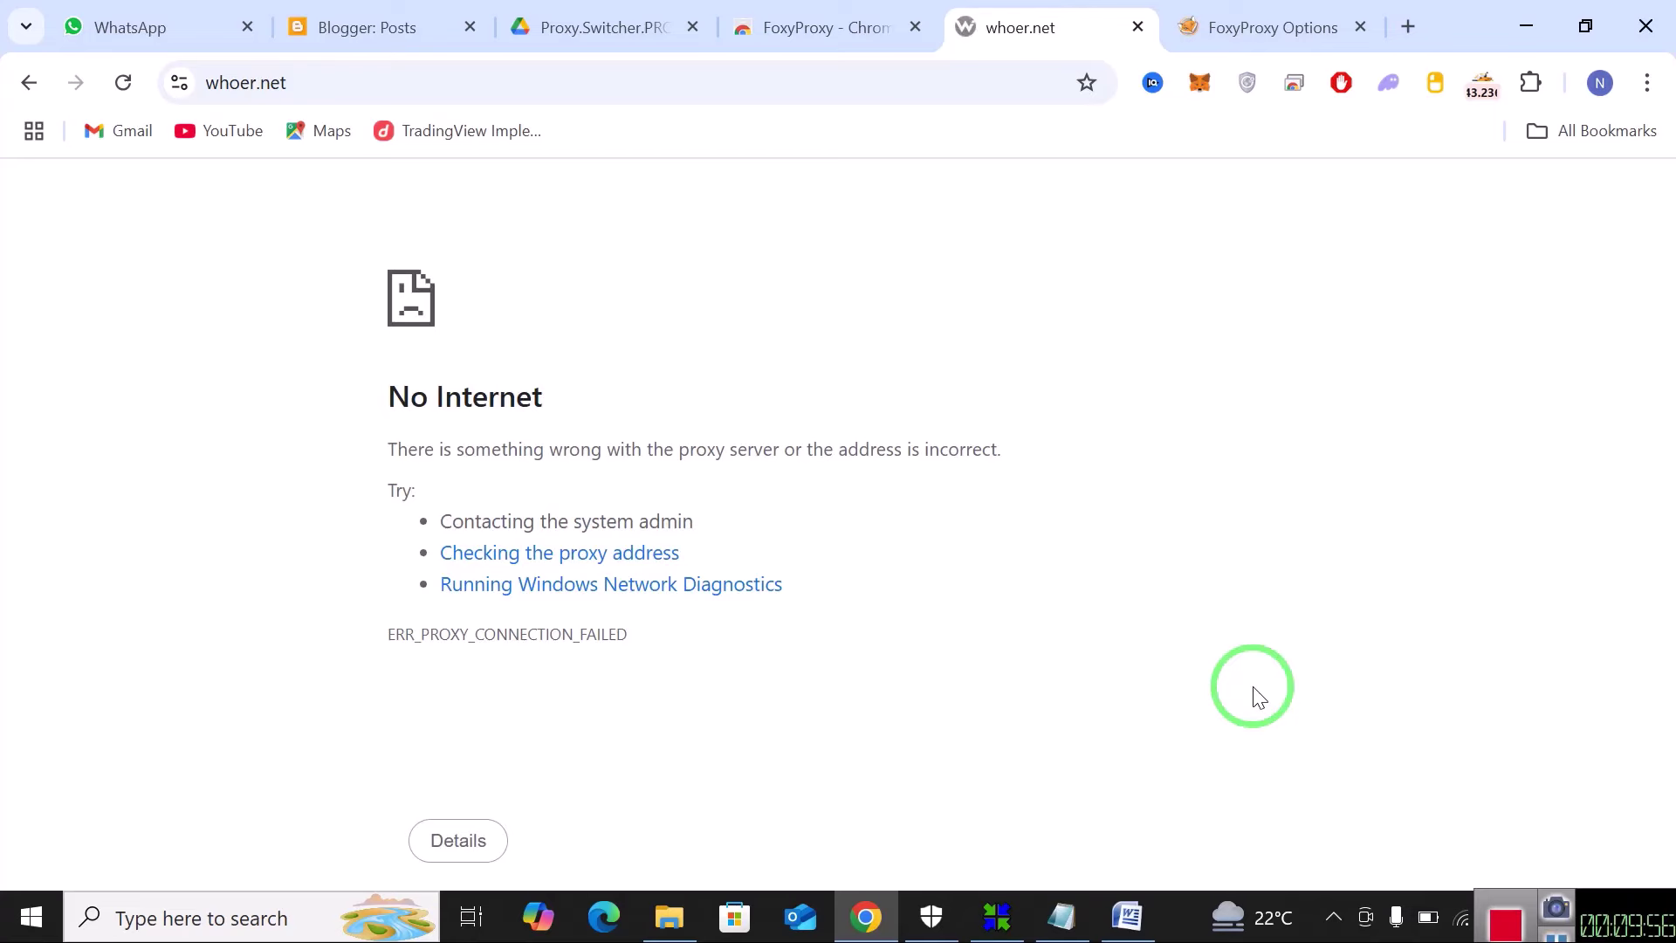
pyautogui.press('F5')
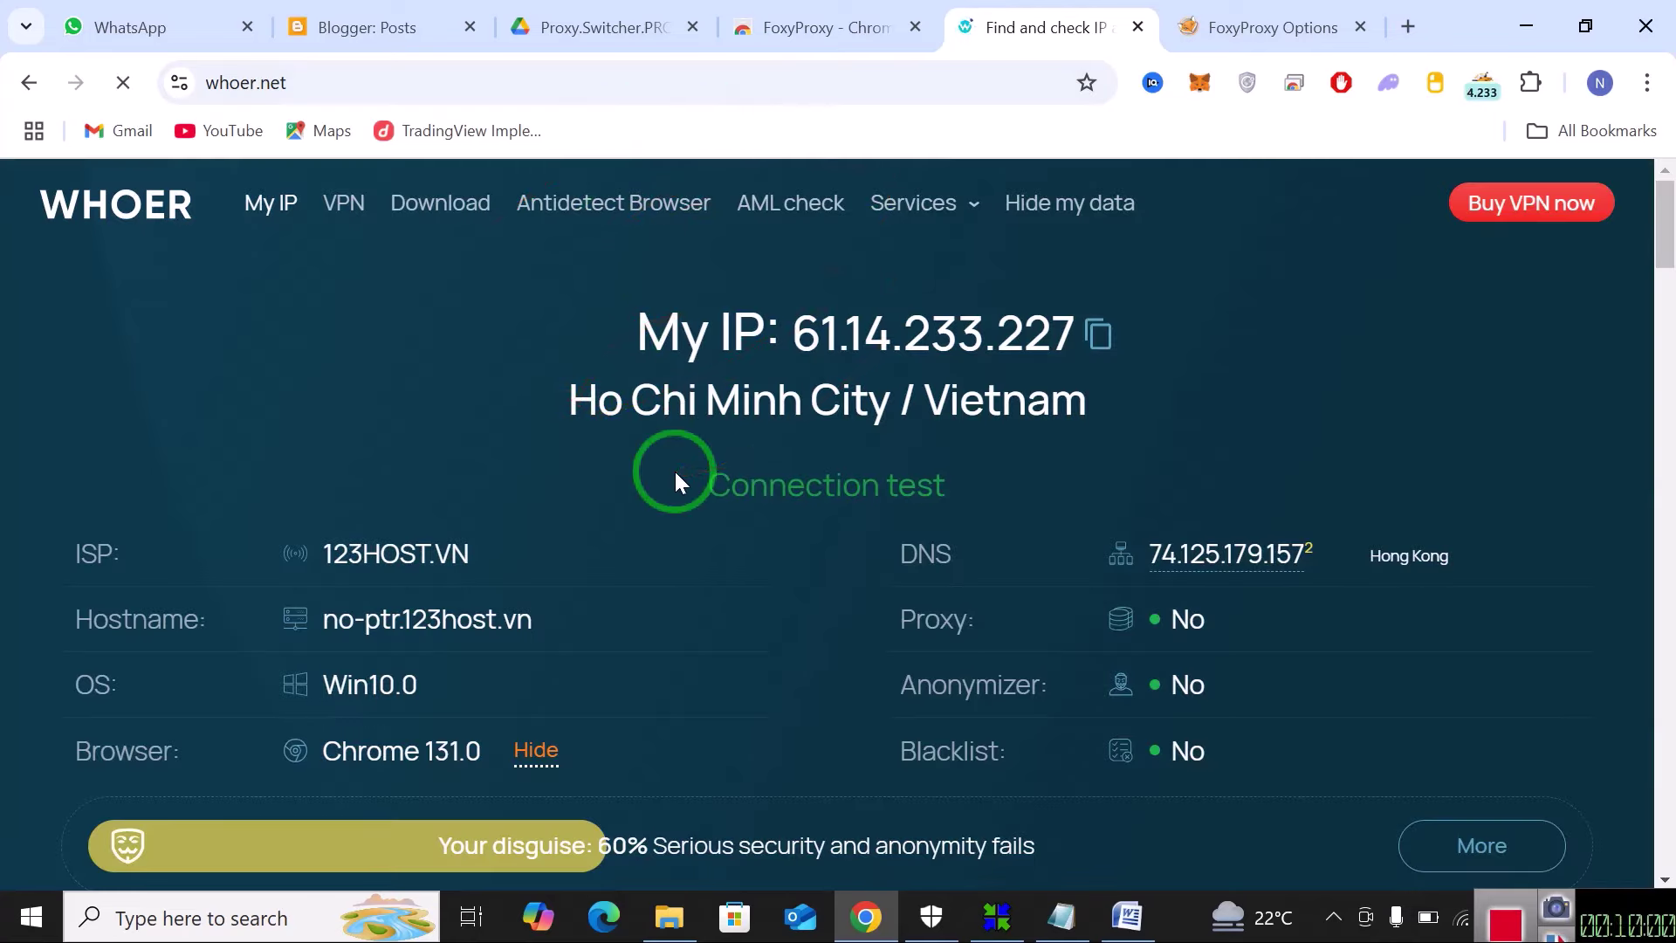
pyautogui.click(1469, 89)
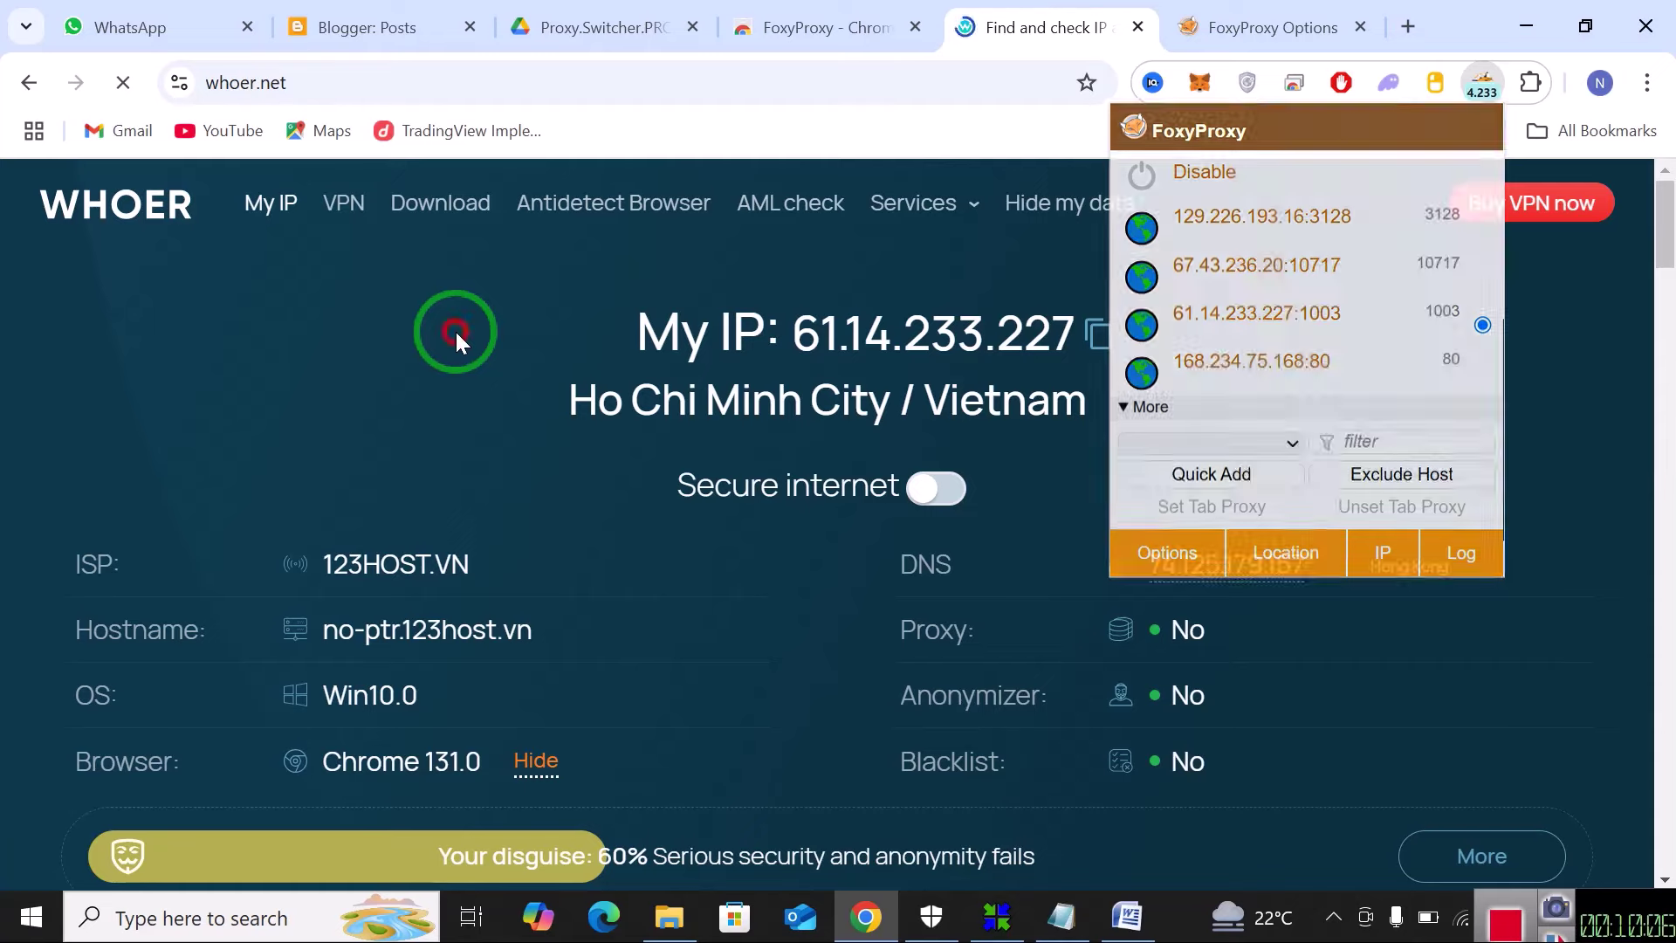
pyautogui.click(456, 340)
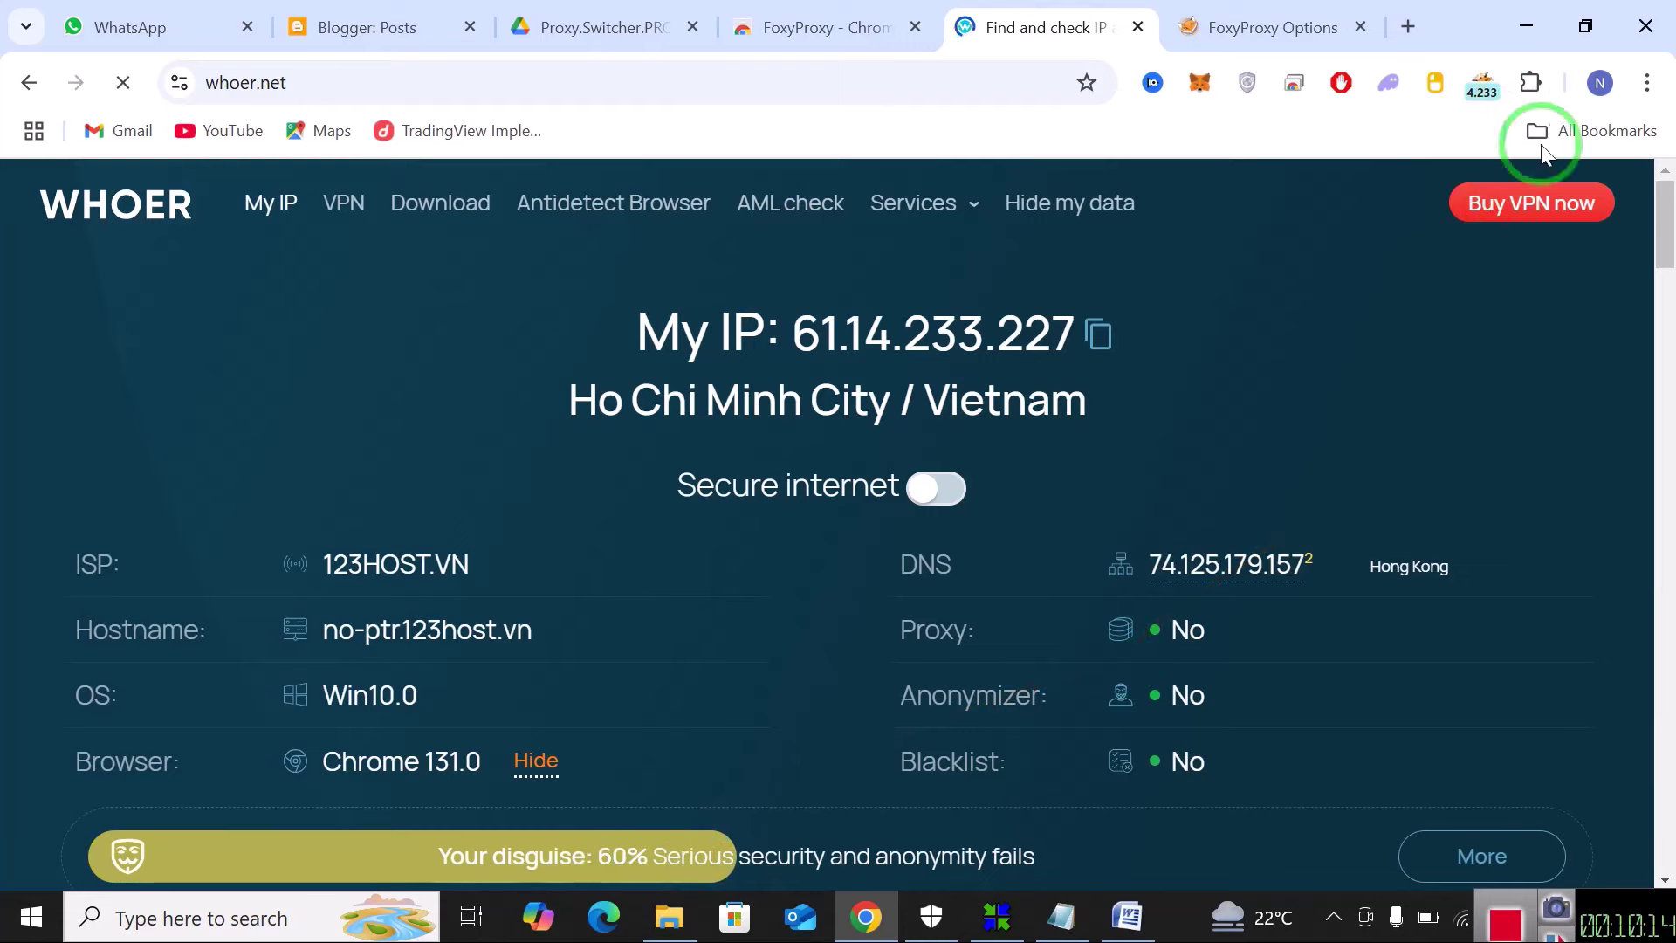
pyautogui.click(1530, 27)
pyautogui.rightClick(941, 342)
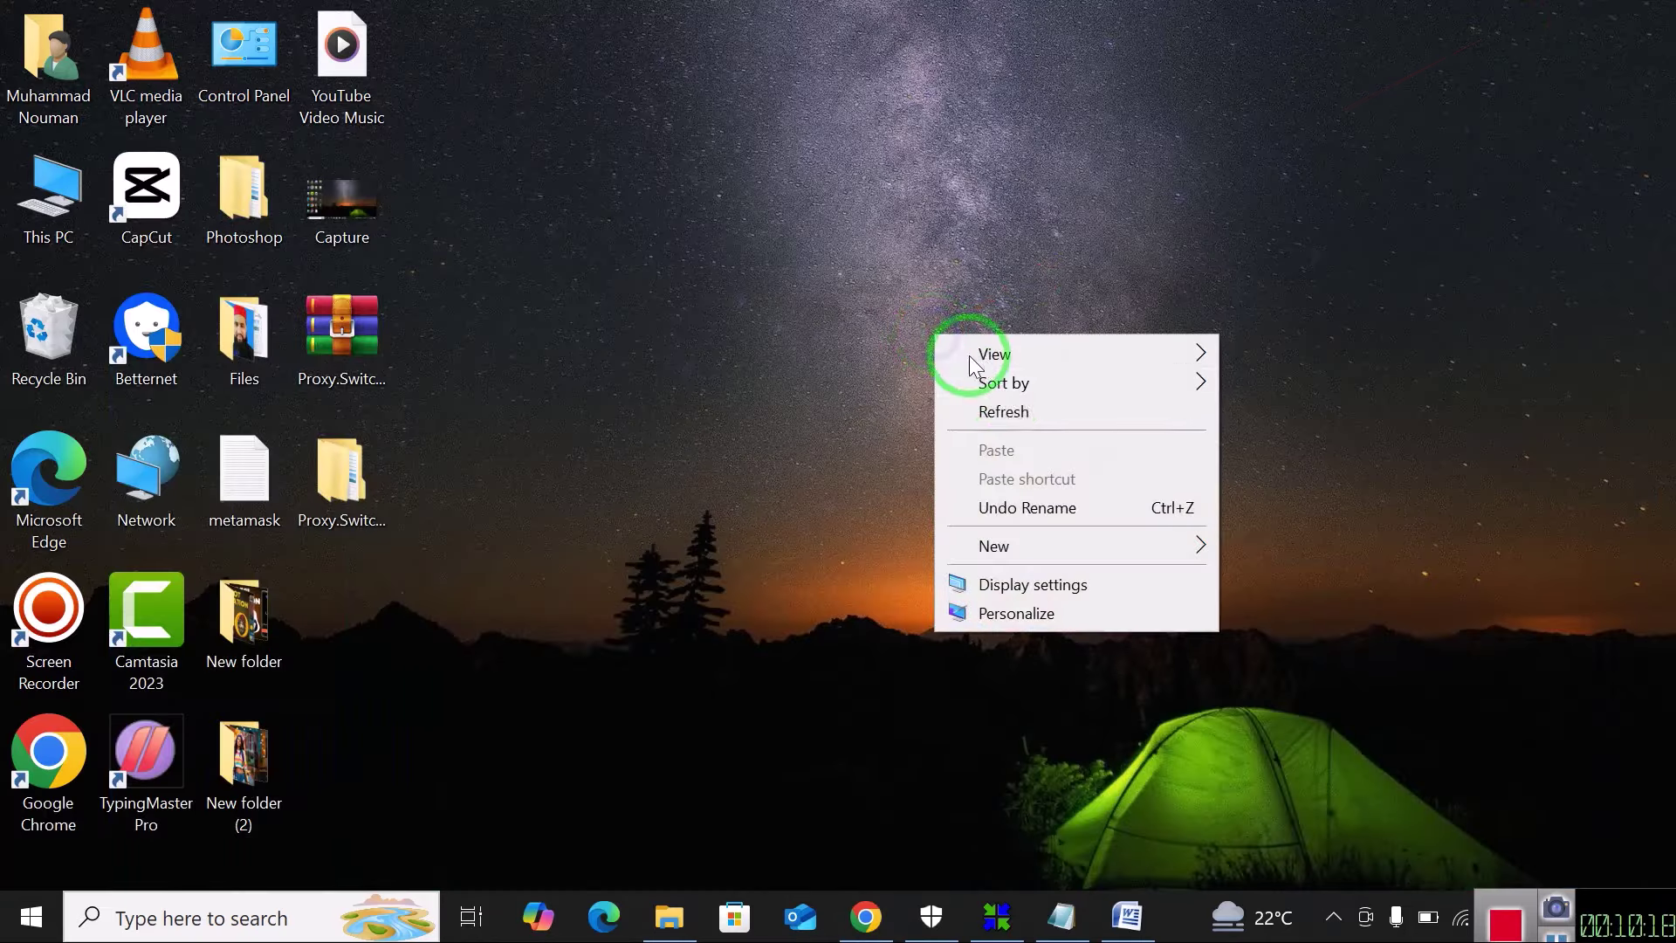
pyautogui.click(1004, 418)
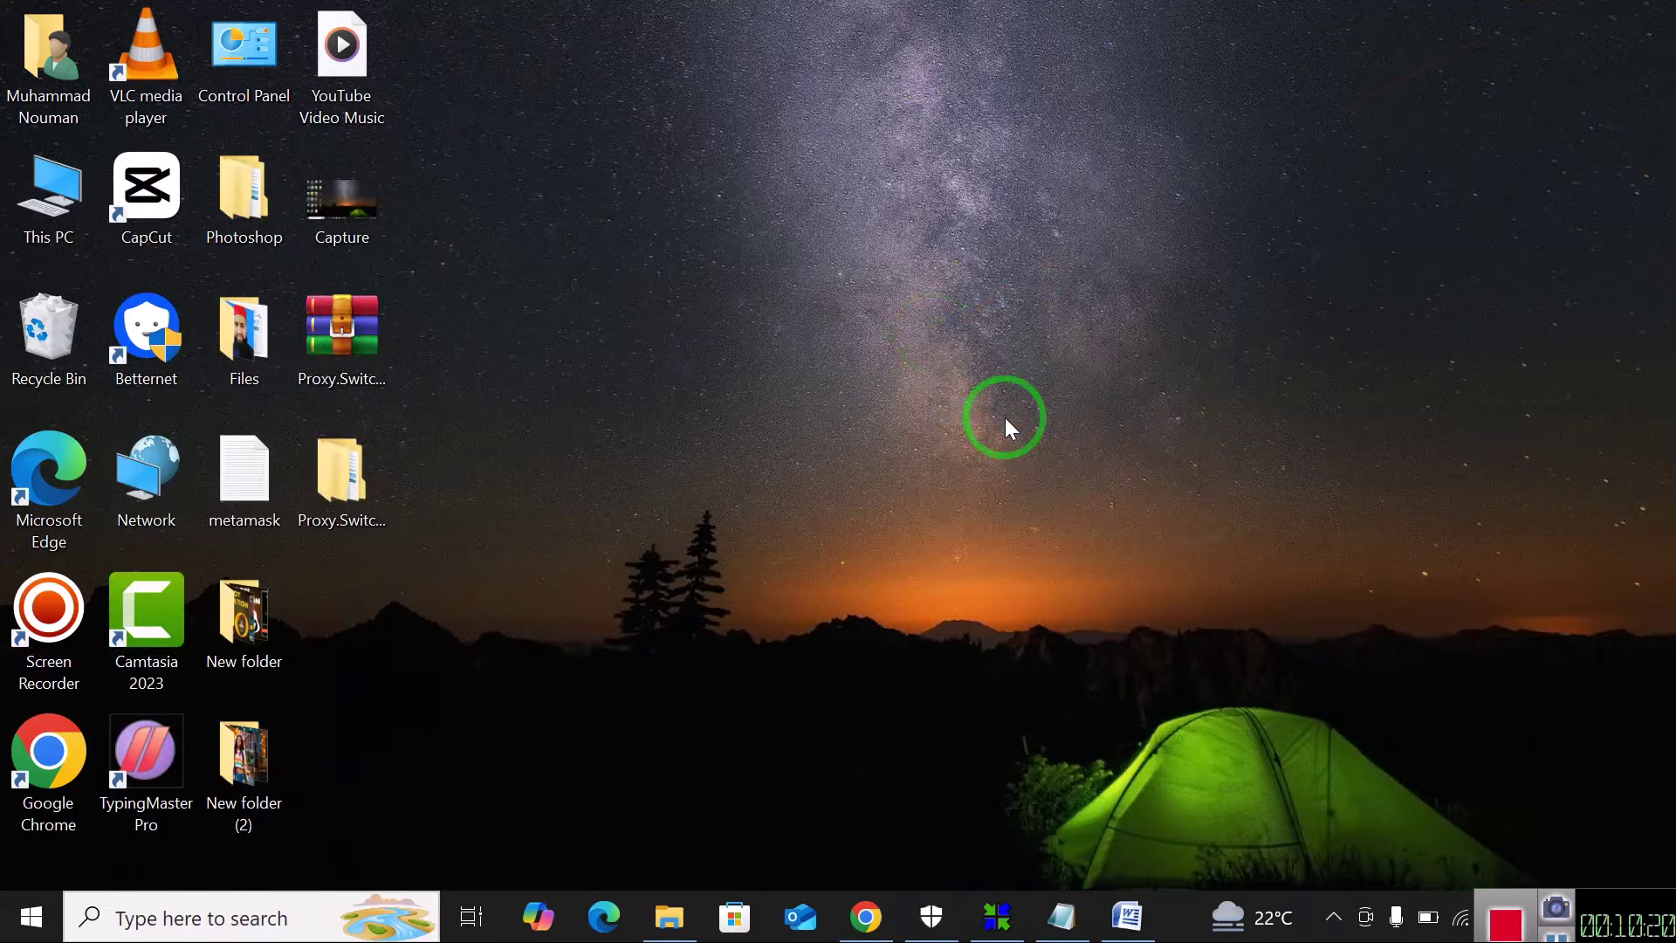
pyautogui.rightClick(1004, 417)
pyautogui.click(1081, 492)
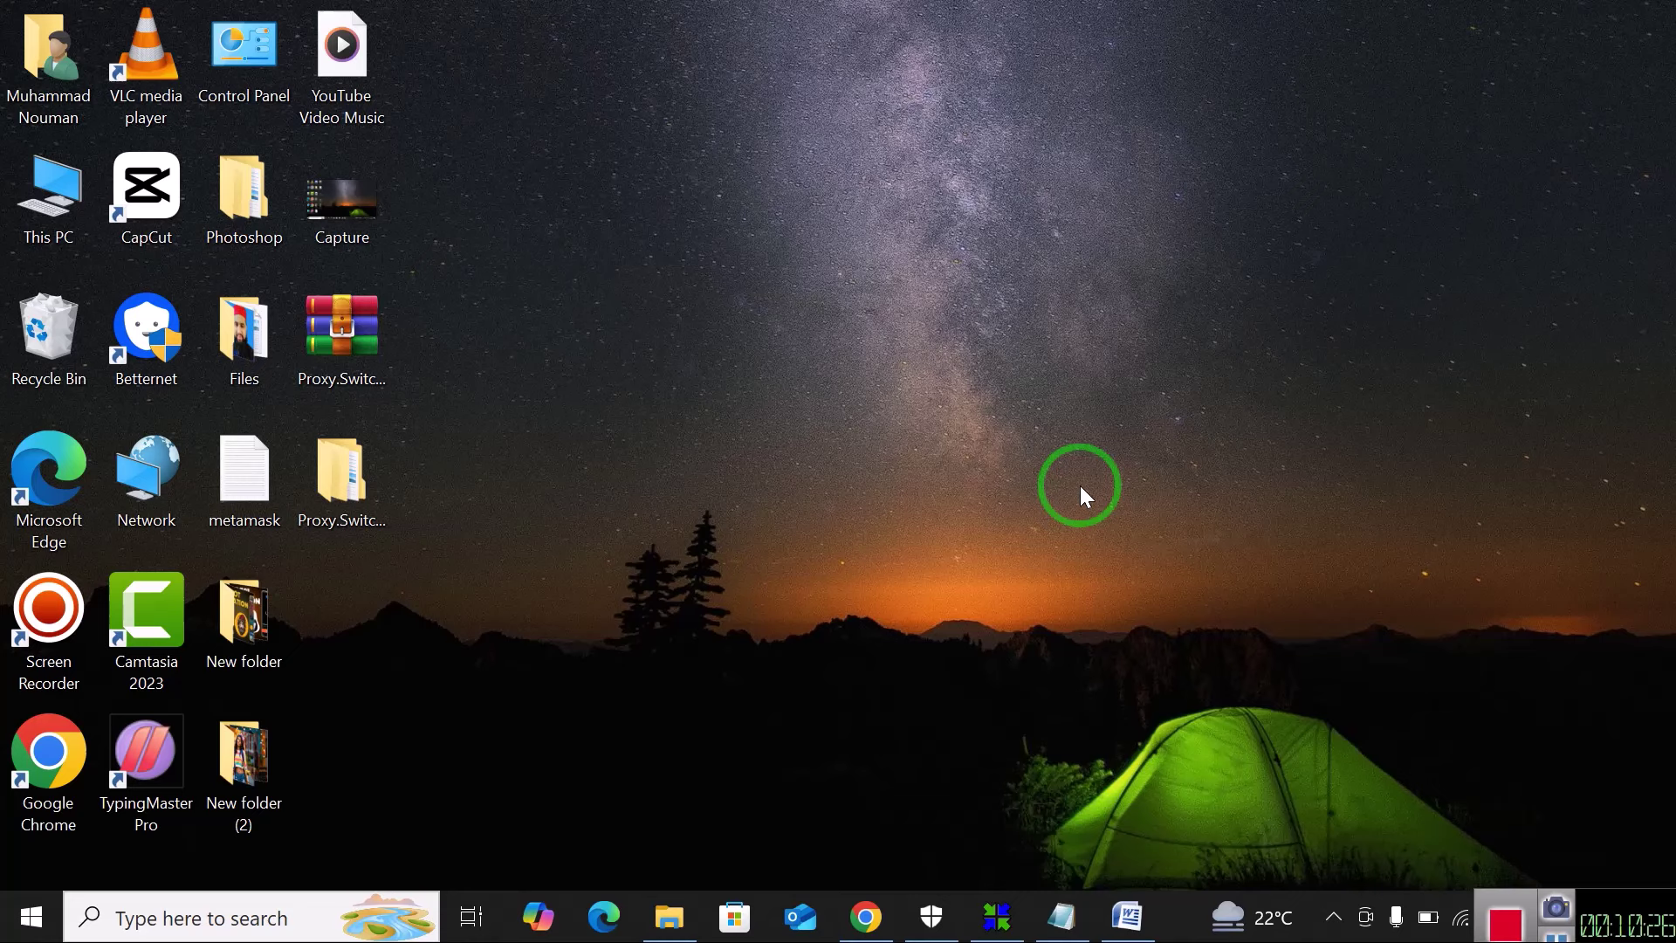
pyautogui.rightClick(734, 239)
pyautogui.click(805, 317)
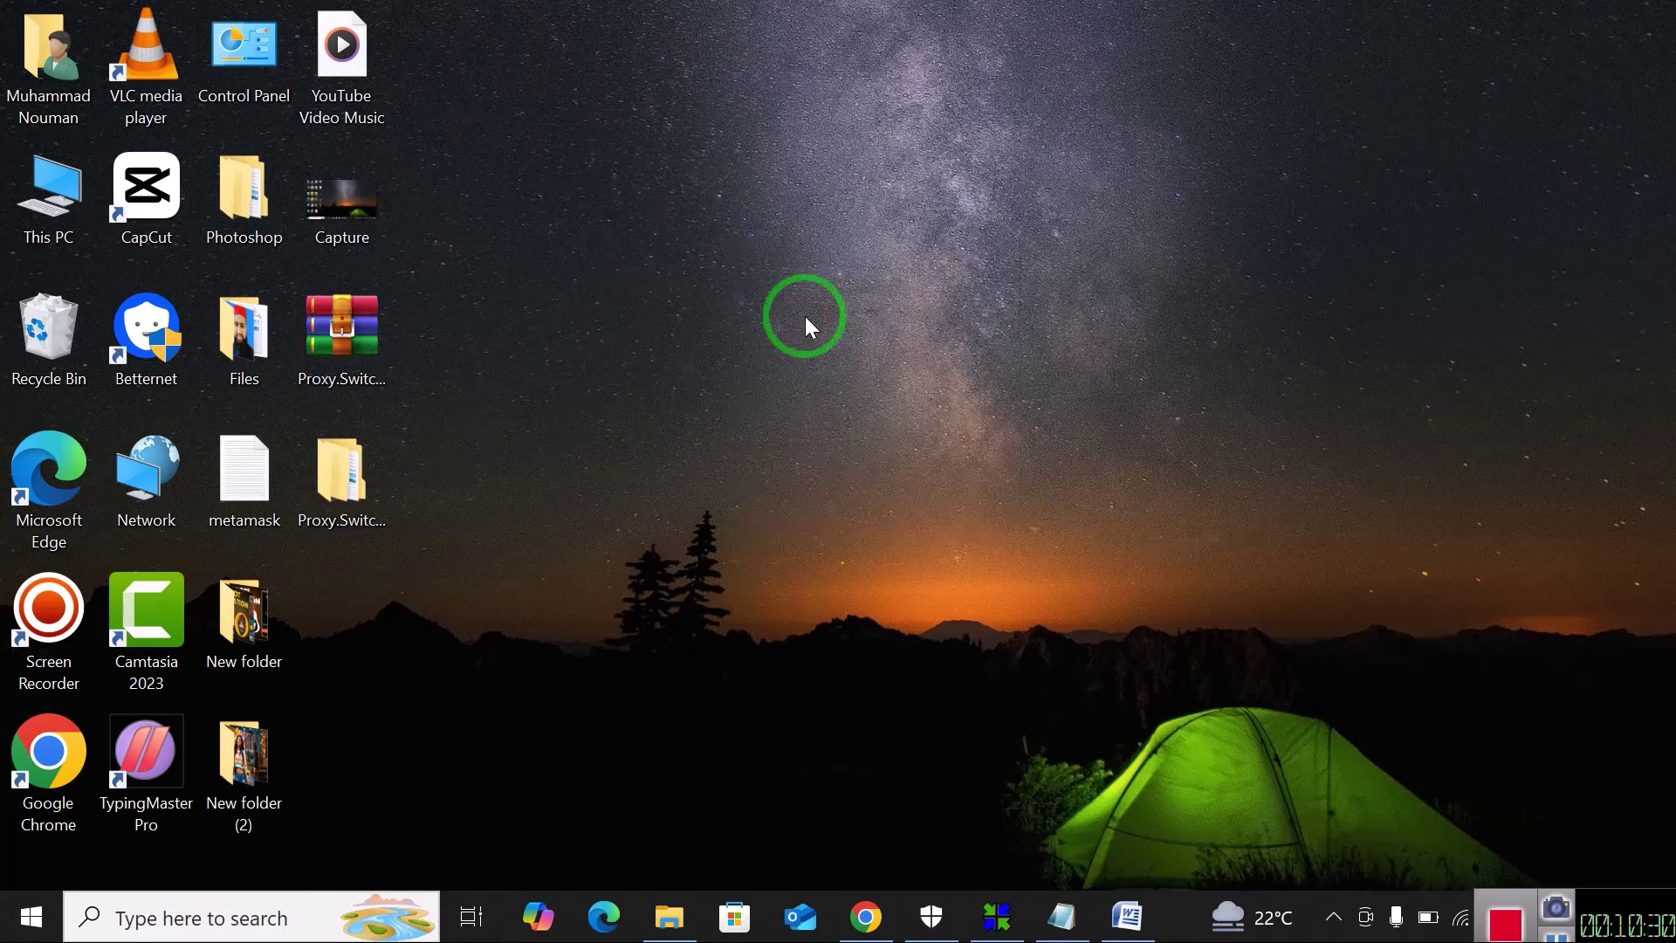